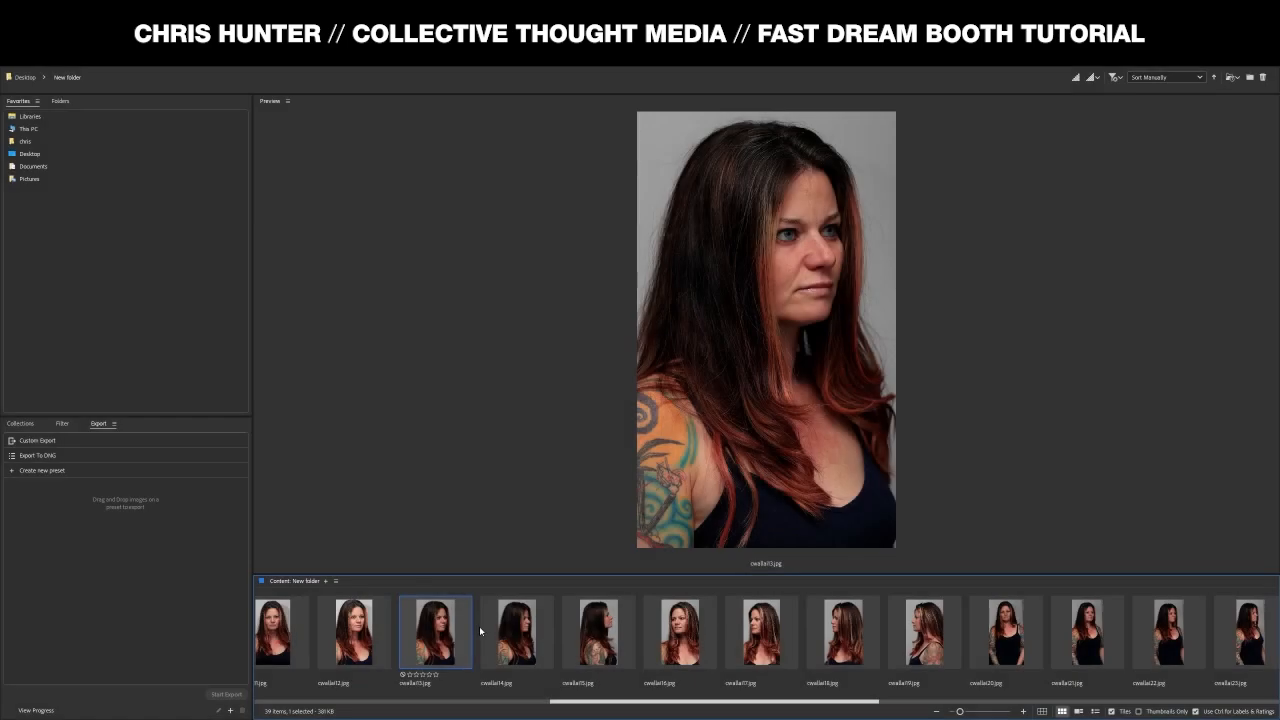
- Preview training photos from cwalla09 through cwalla38, then back to cwalla31 and cwalla30
click(518, 624)
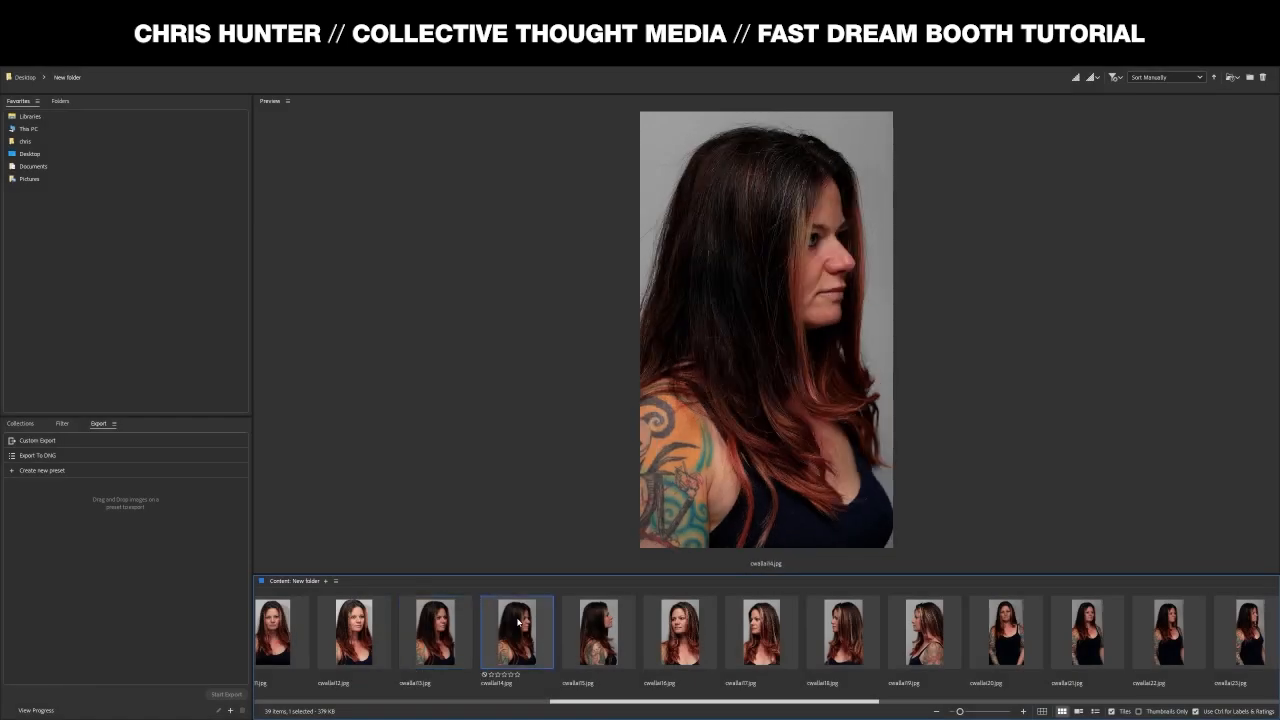
scroll(640, 640, left, 3)
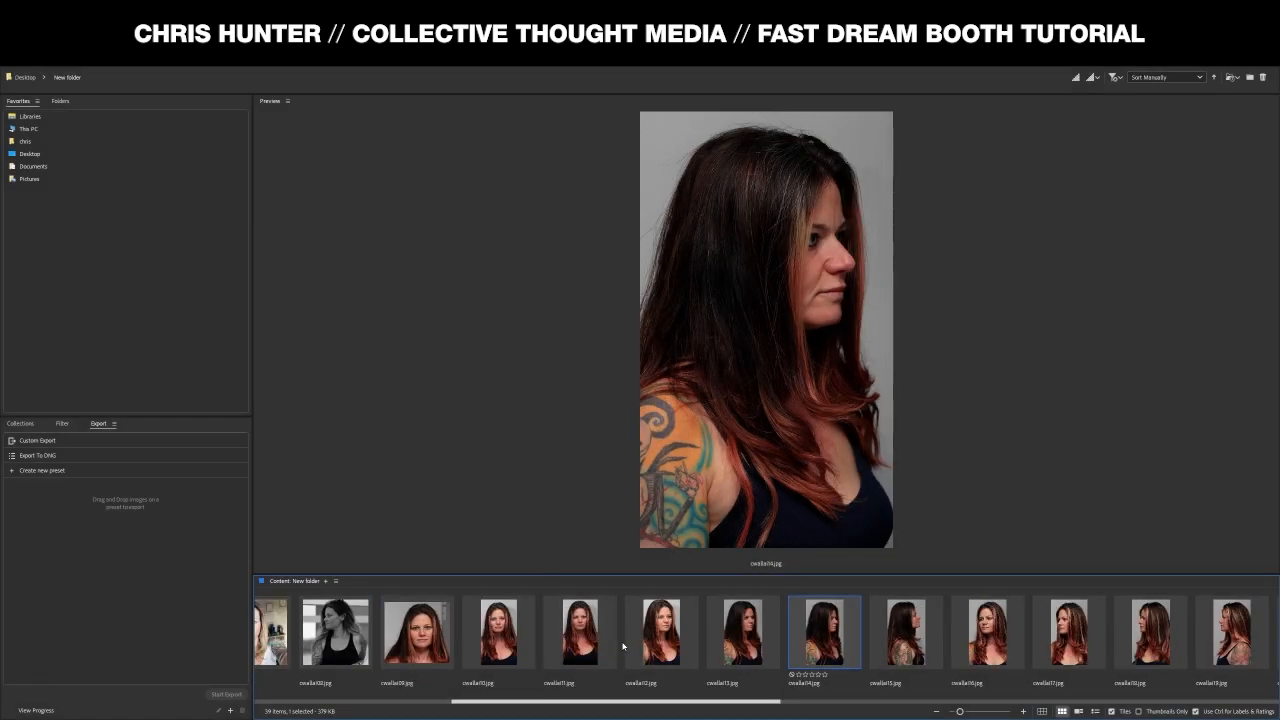
scroll(618, 647, right, 3)
scroll(380, 656, left, 3)
click(407, 648)
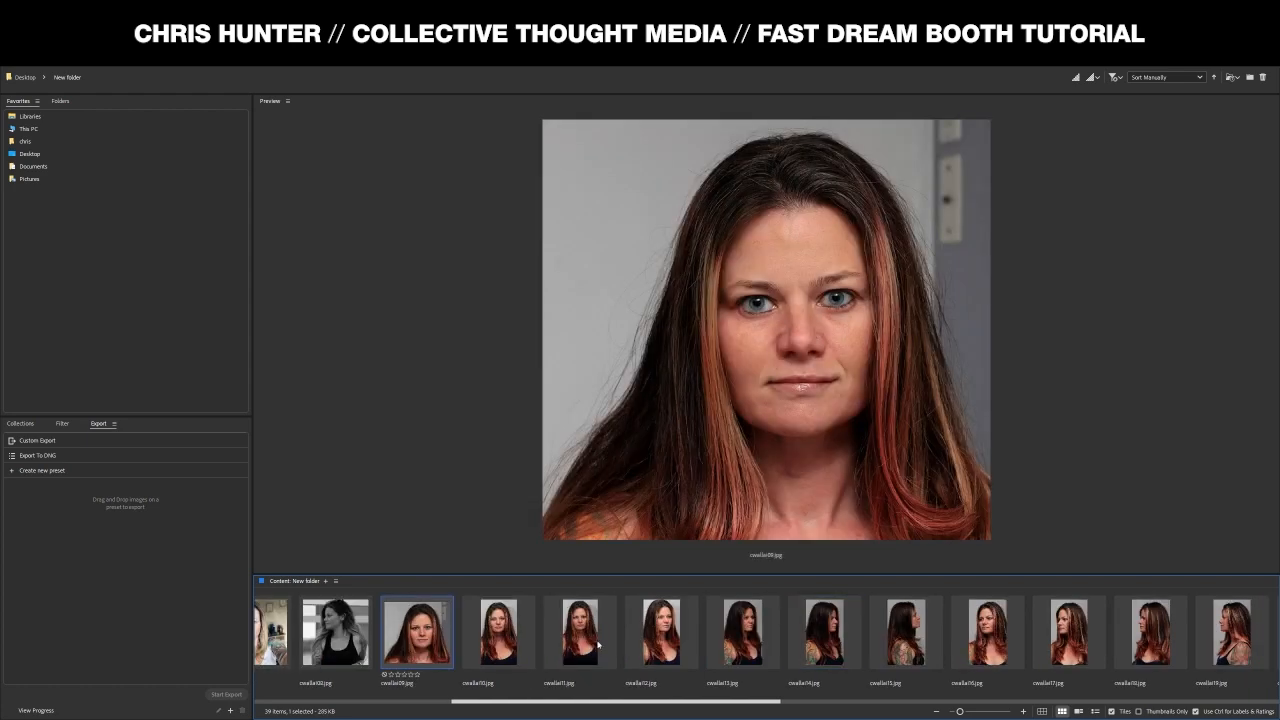
click(507, 652)
scroll(670, 640, right, 3)
click(670, 640)
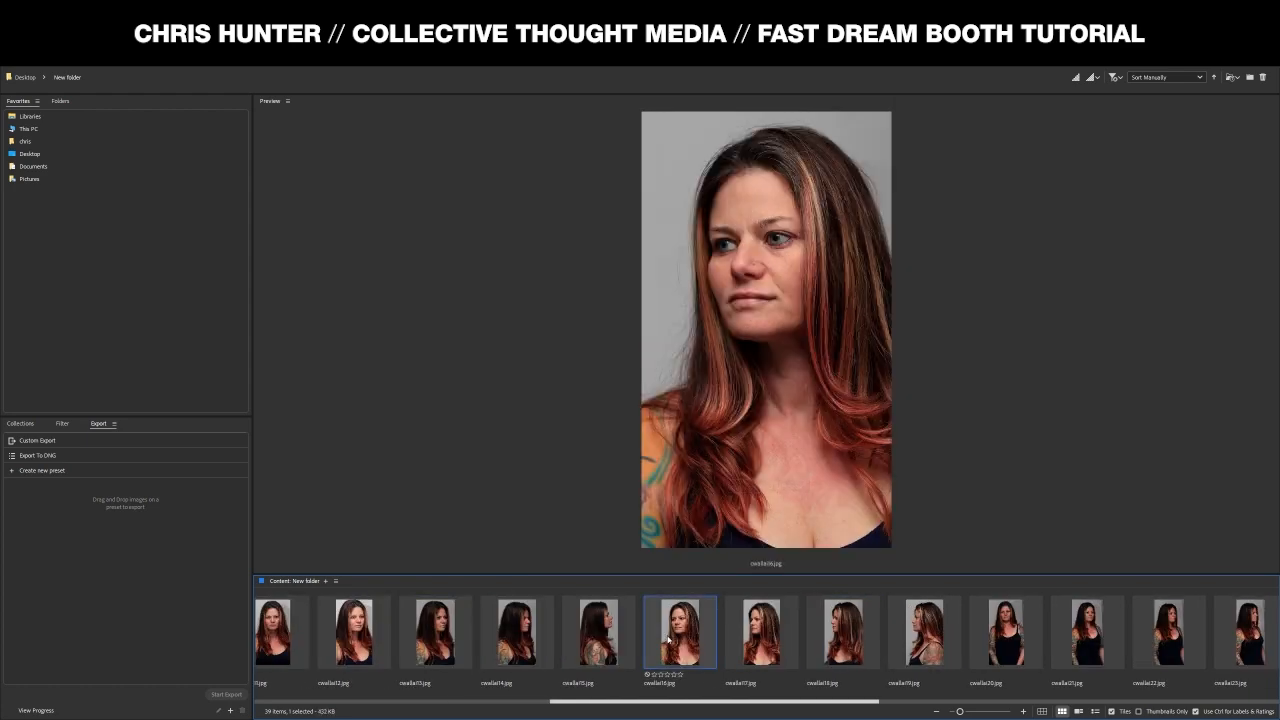
scroll(670, 640, right, 3)
click(682, 638)
scroll(722, 648, right, 3)
click(722, 648)
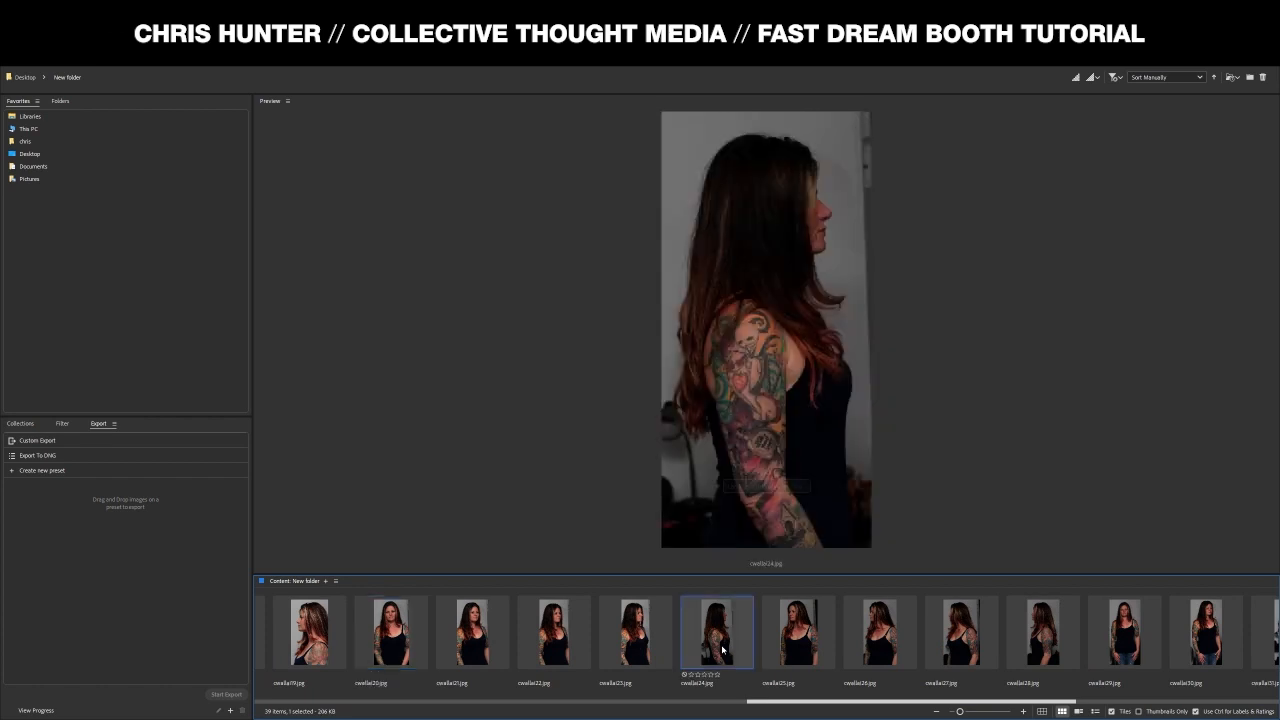
scroll(786, 653, right, 3)
click(788, 652)
click(983, 645)
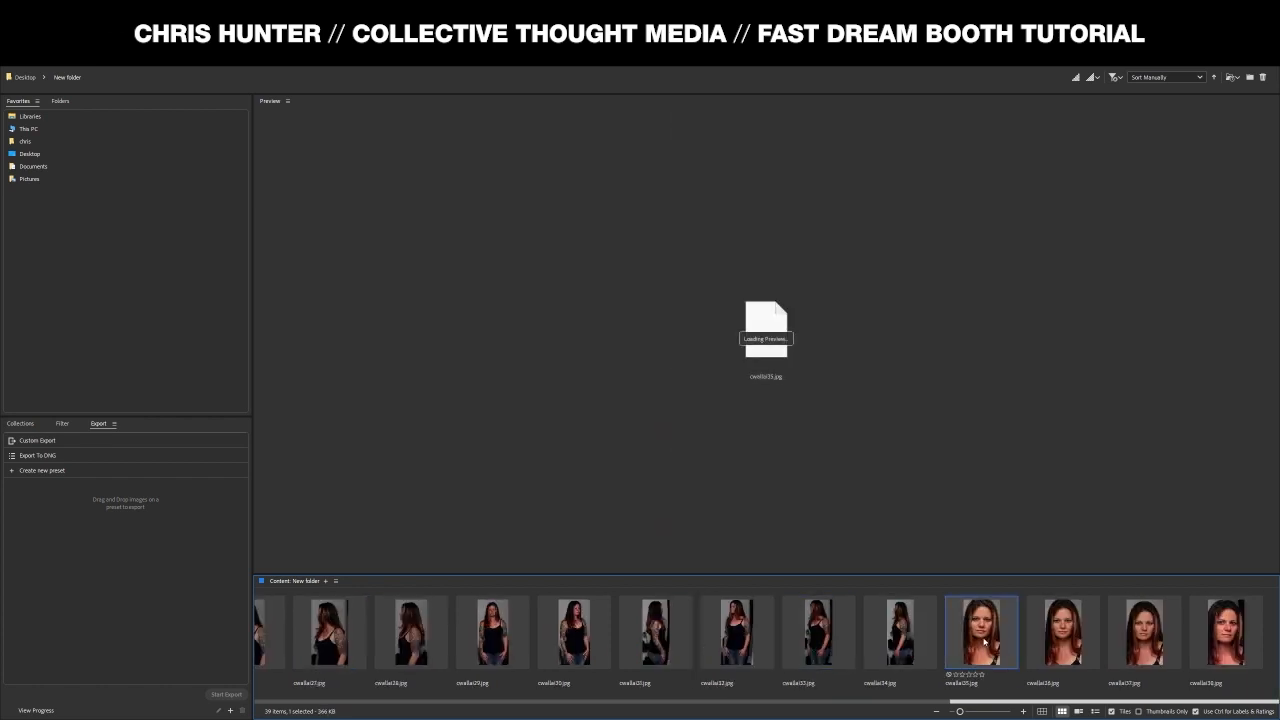
click(1029, 649)
click(1144, 640)
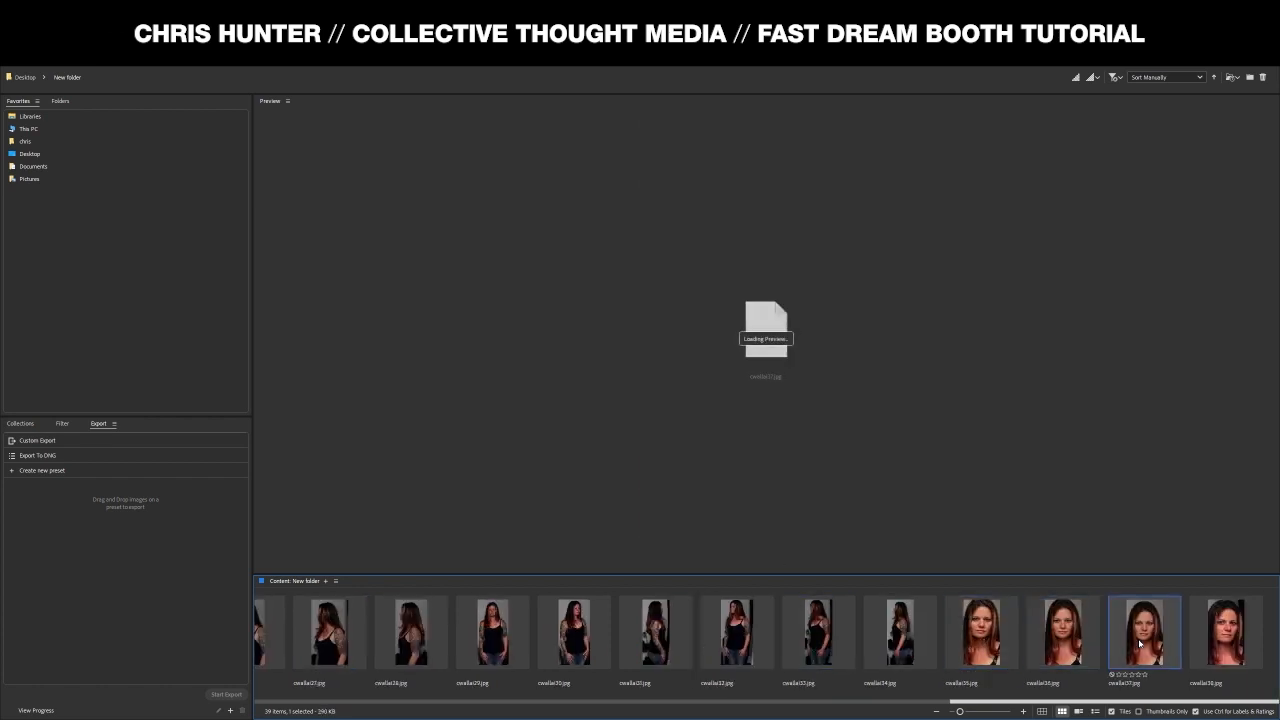
click(1227, 630)
click(680, 634)
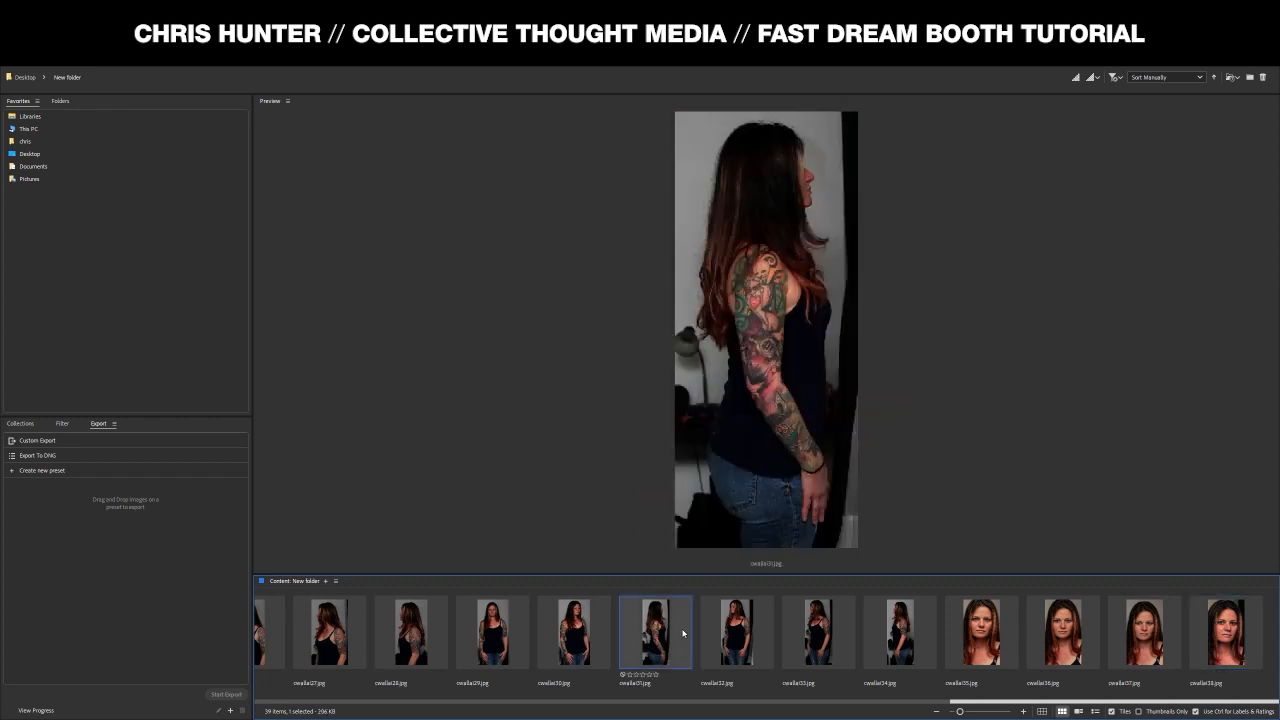
click(585, 652)
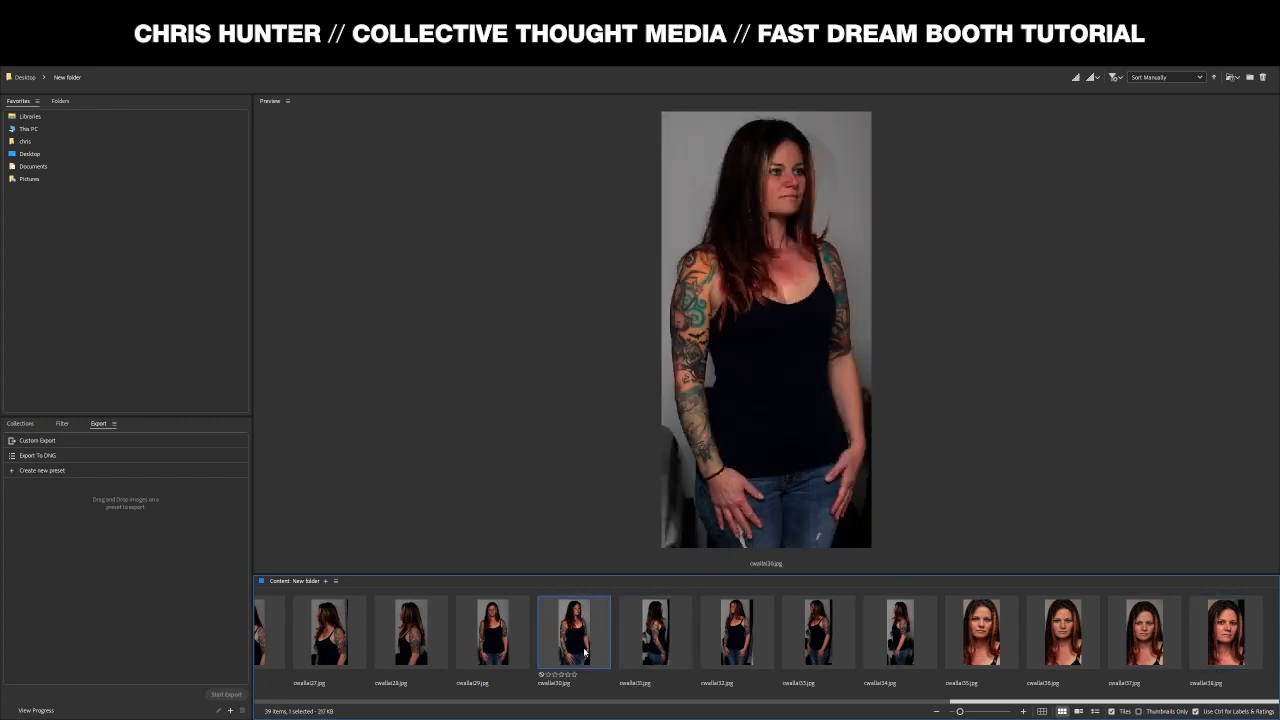
scroll(575, 620, up, 5)
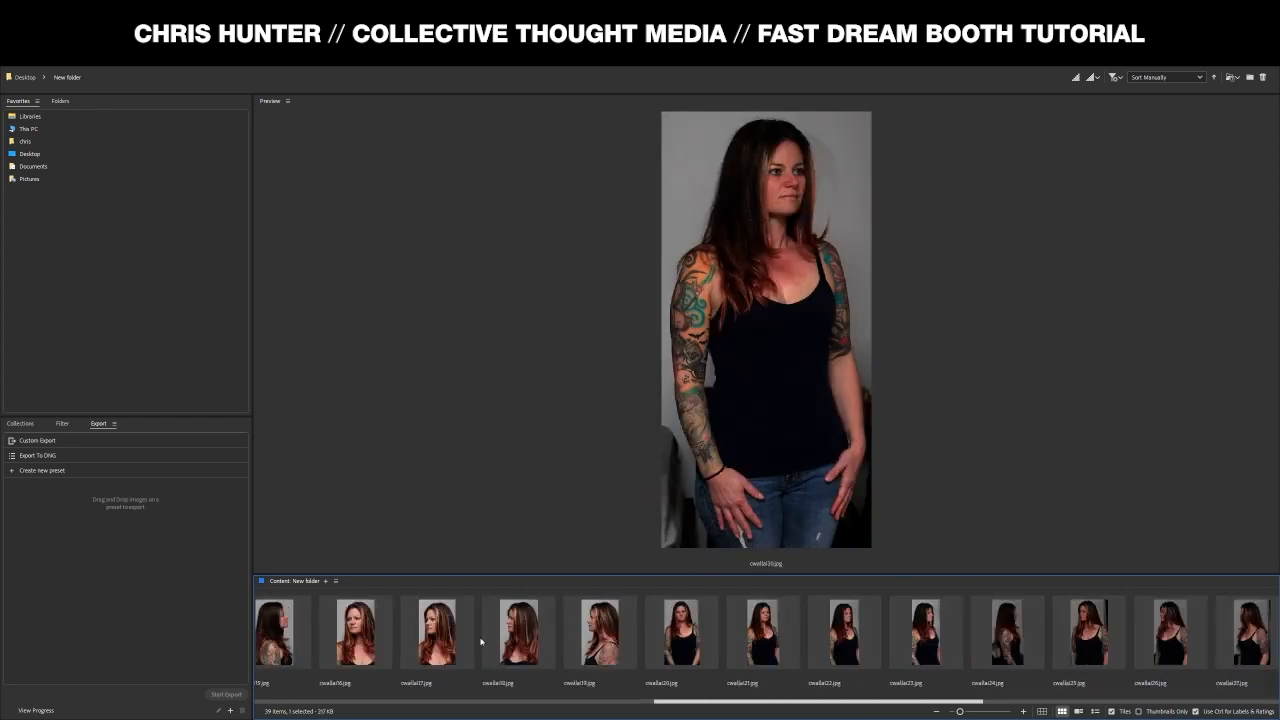
scroll(366, 648, up, 2)
- Step through cwalla09 to cwalla19 in order, ending on the side-profile shot cwalla19
click(368, 648)
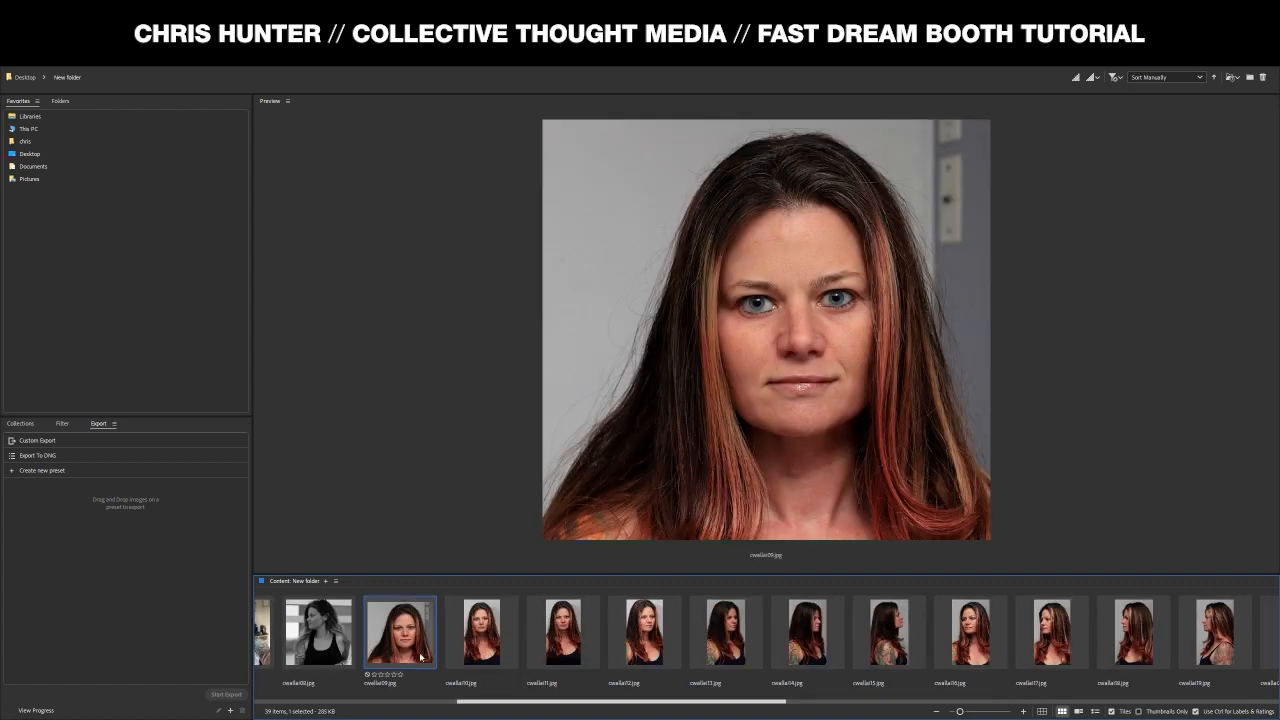
click(477, 648)
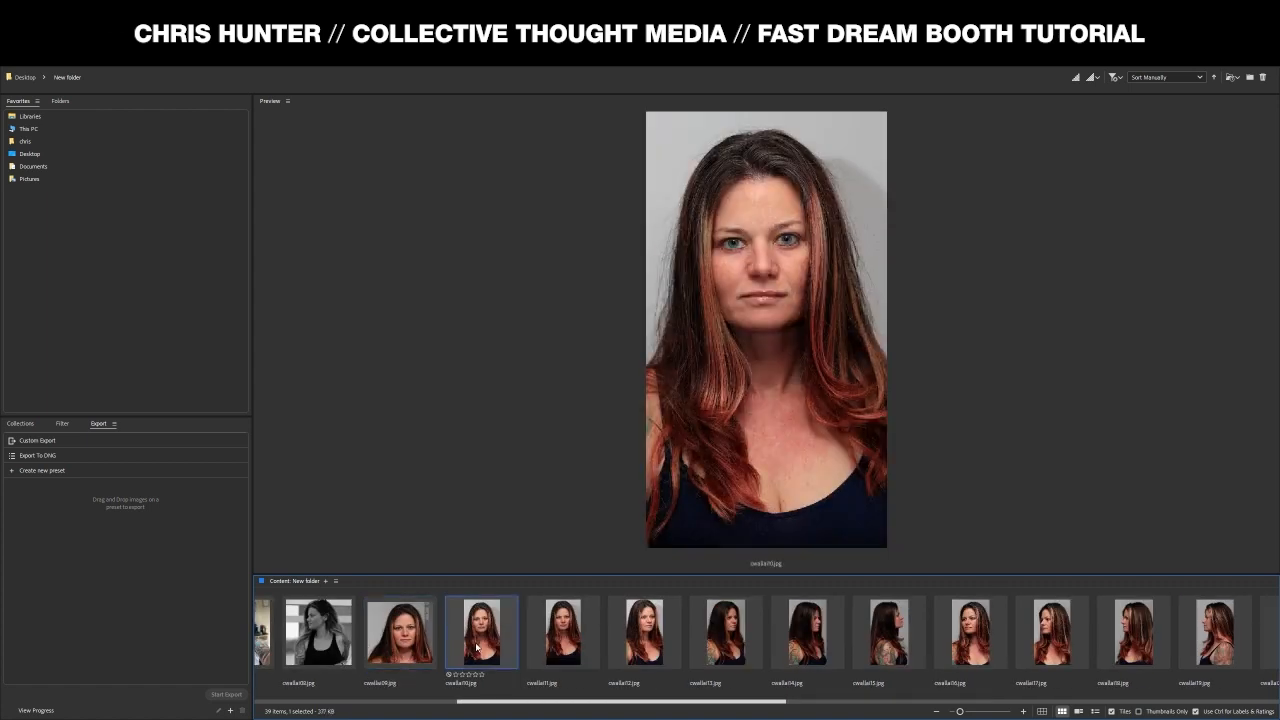
click(556, 636)
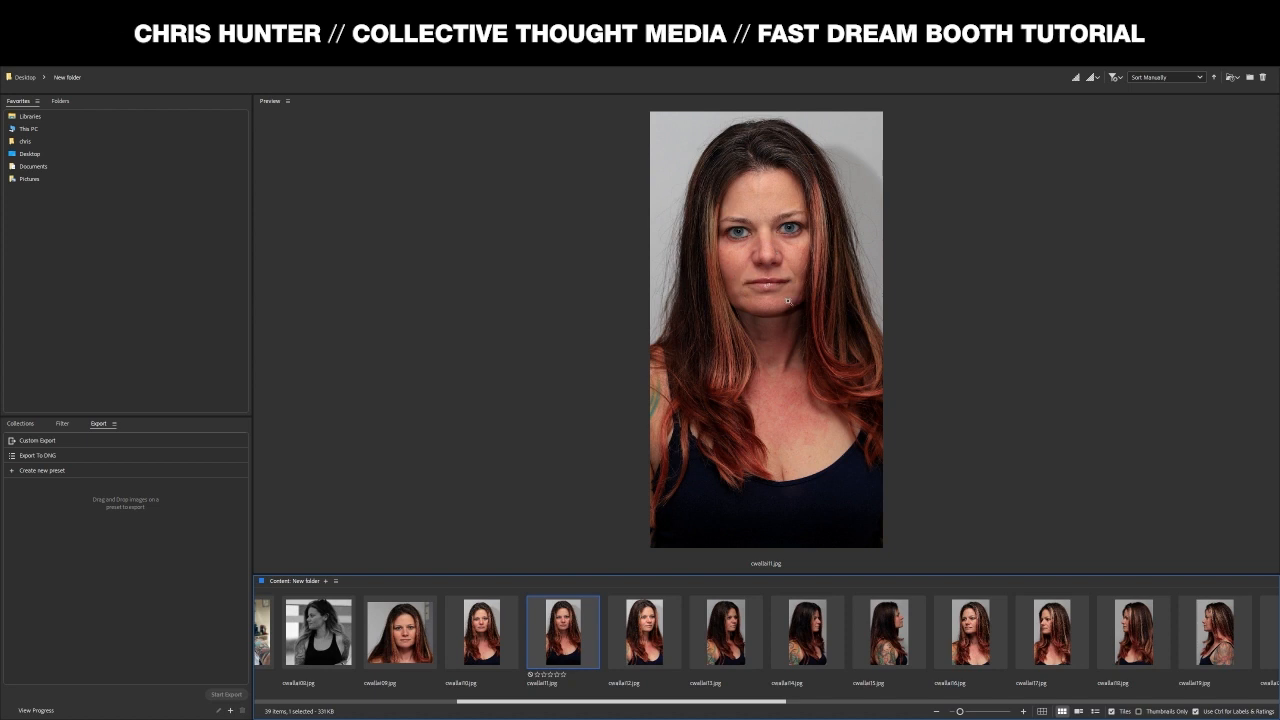
click(642, 632)
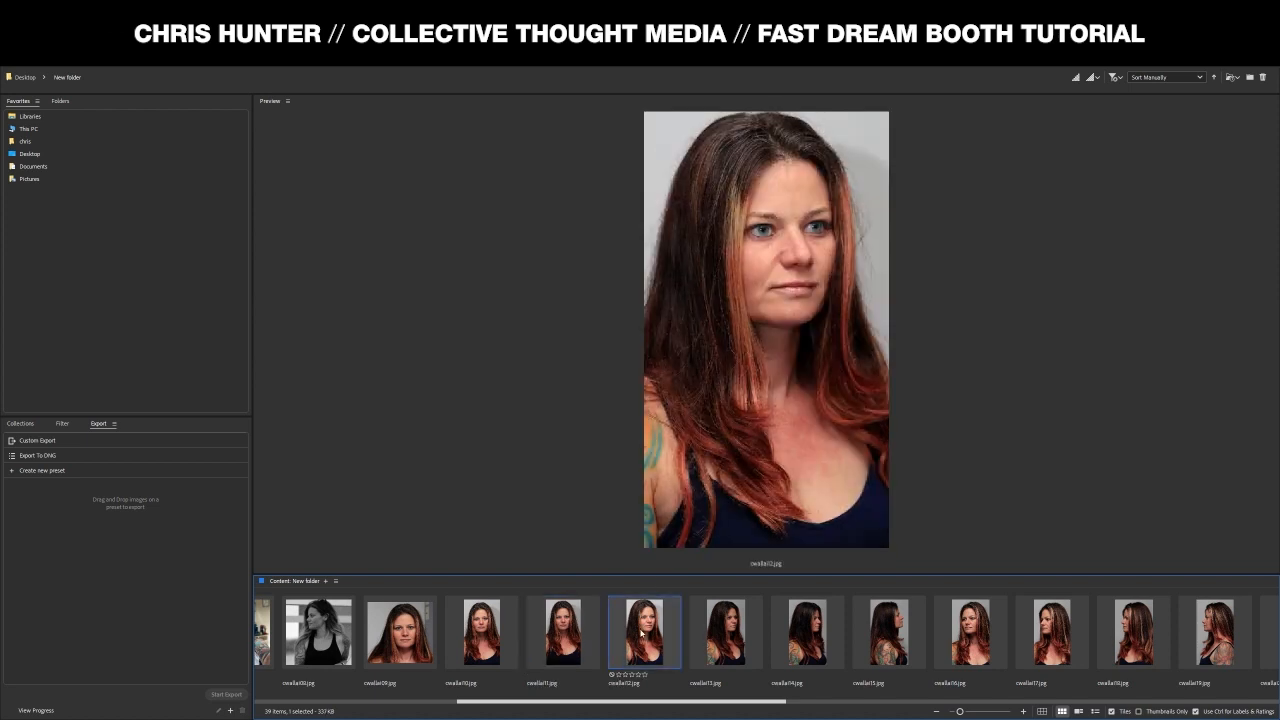
click(725, 634)
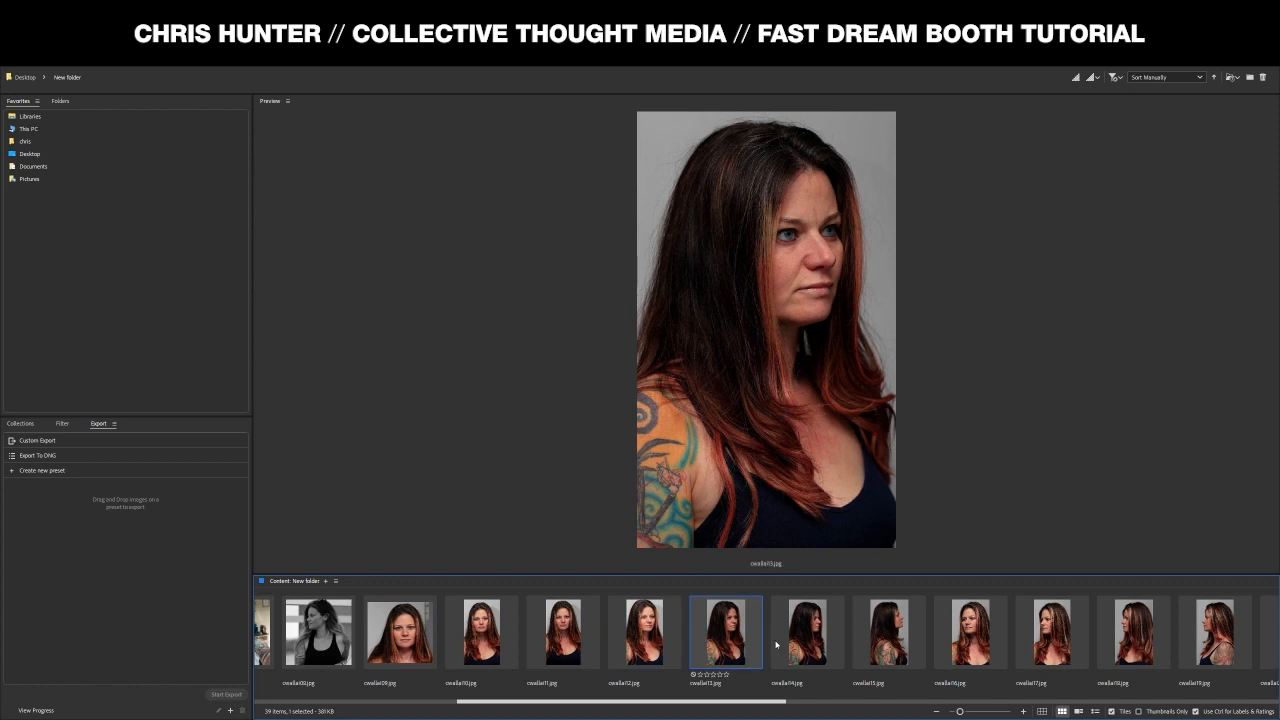
click(802, 645)
click(860, 598)
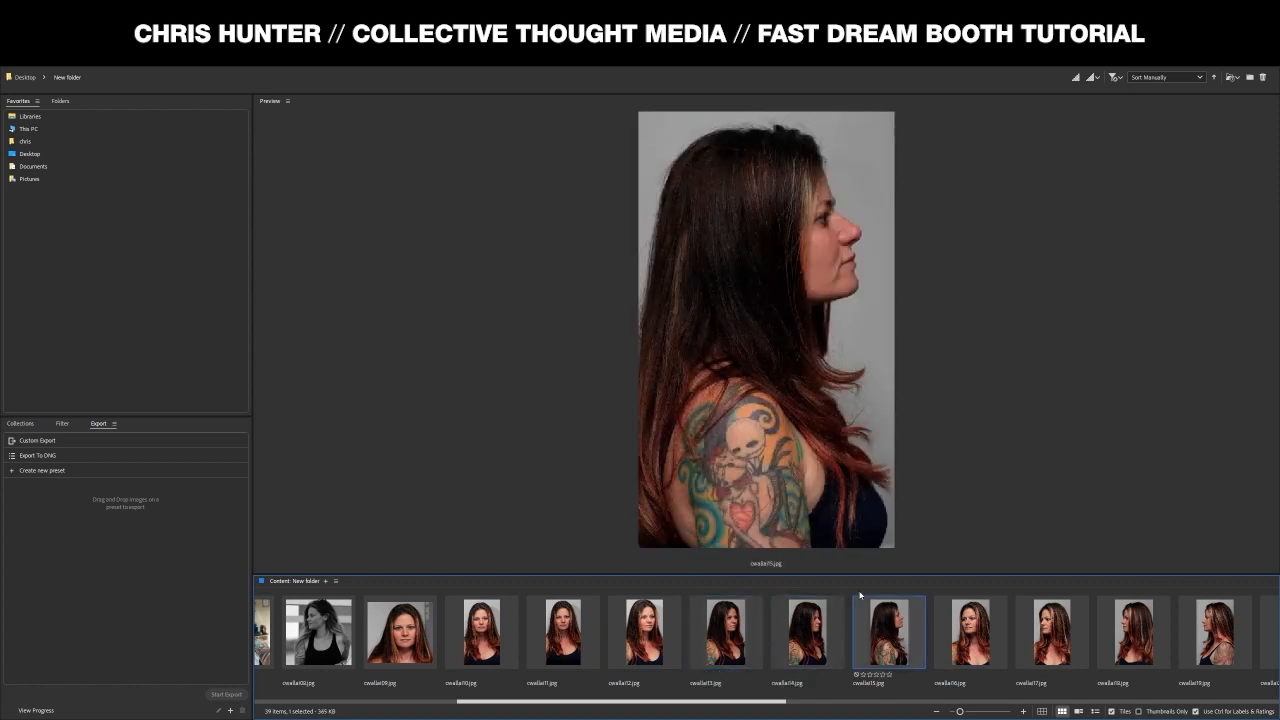
click(964, 606)
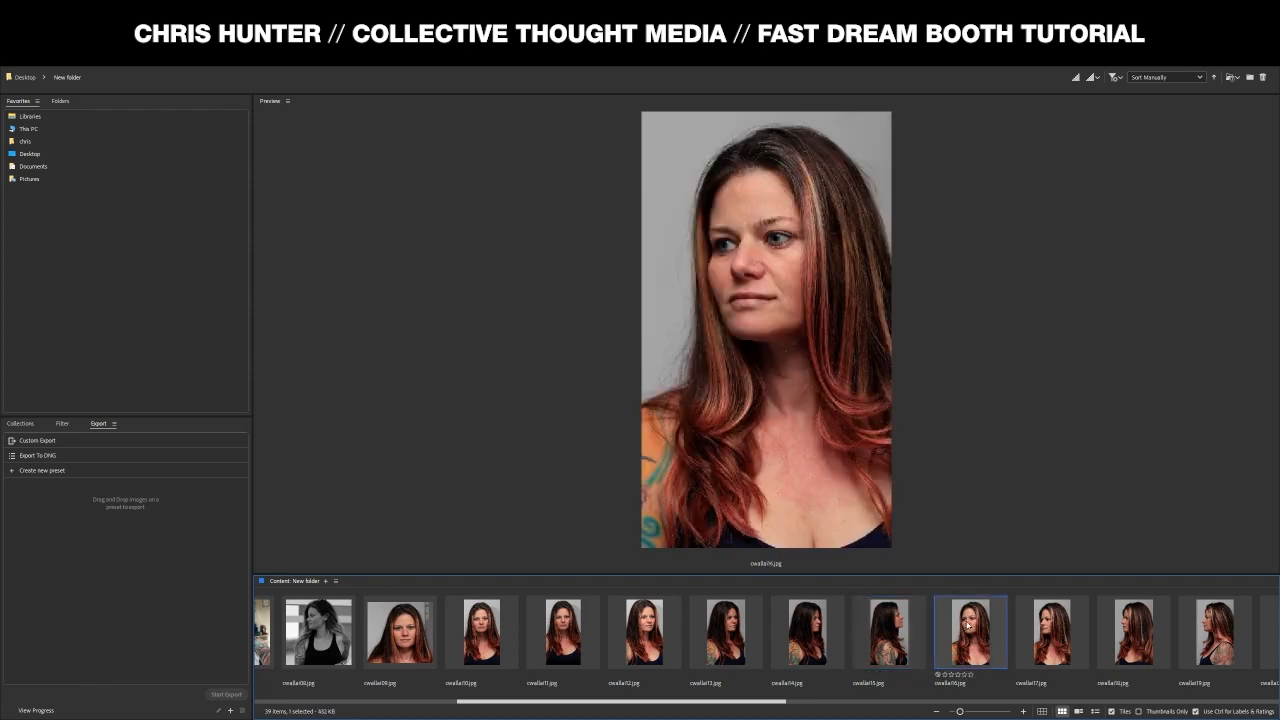
click(1040, 630)
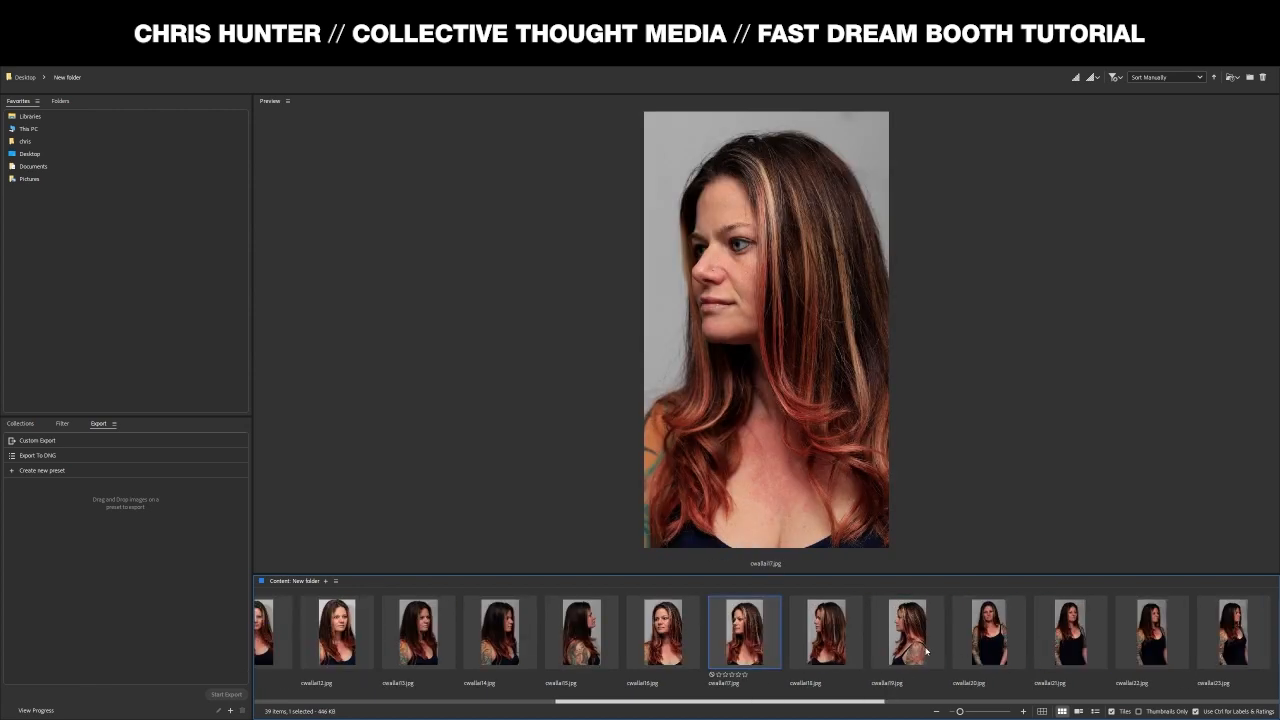
click(855, 648)
click(912, 647)
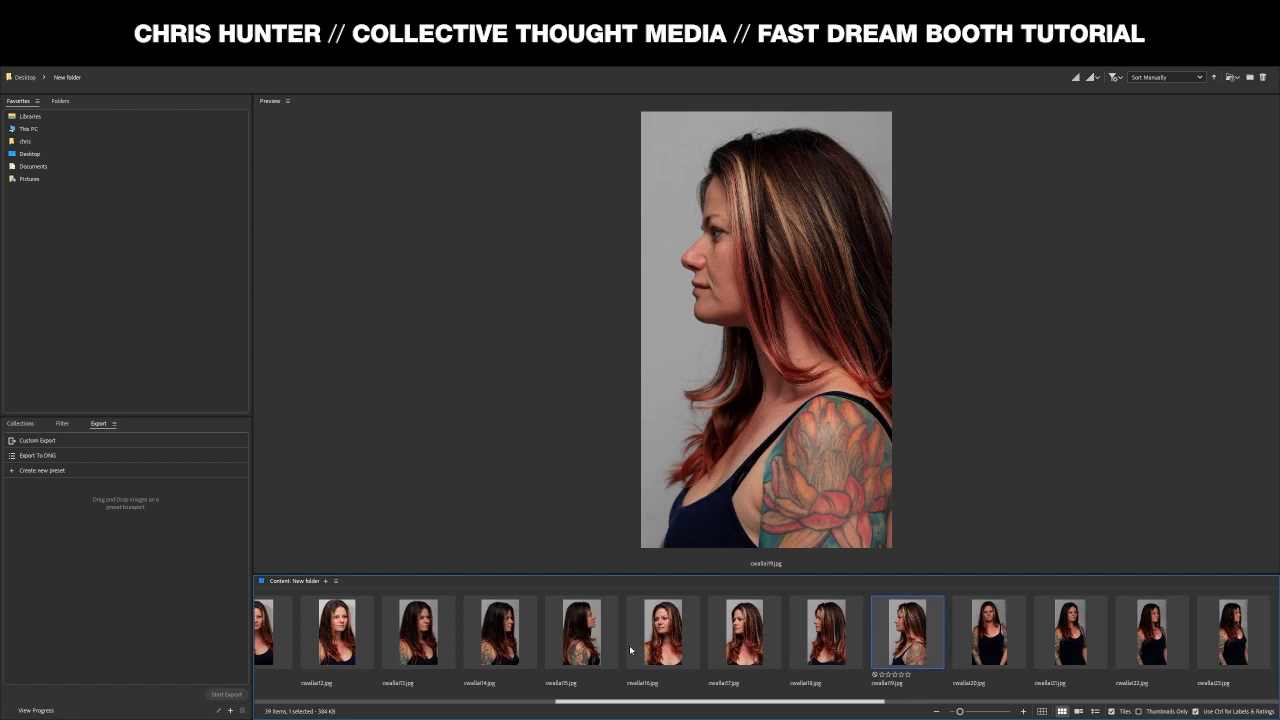
- Preview photos cwalla20 through cwalla29, including the tattooed side shot cwalla24
click(975, 650)
scroll(975, 655, down, 3)
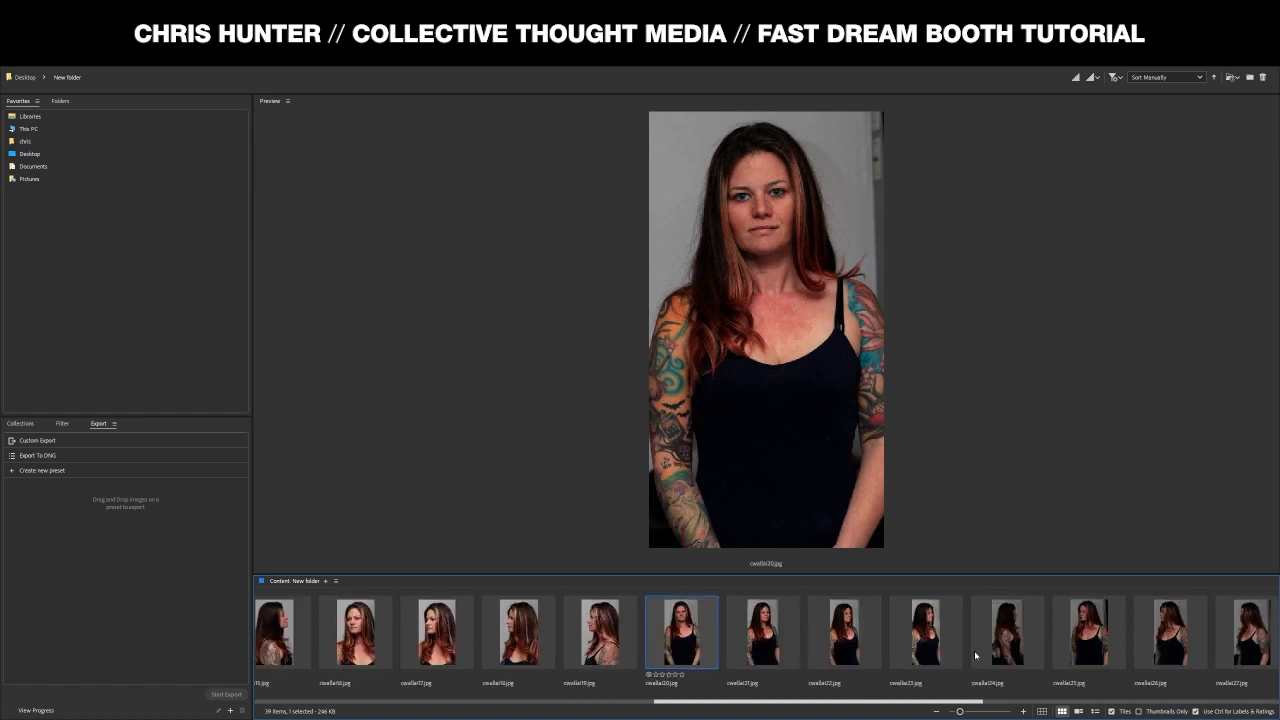
click(765, 630)
click(843, 635)
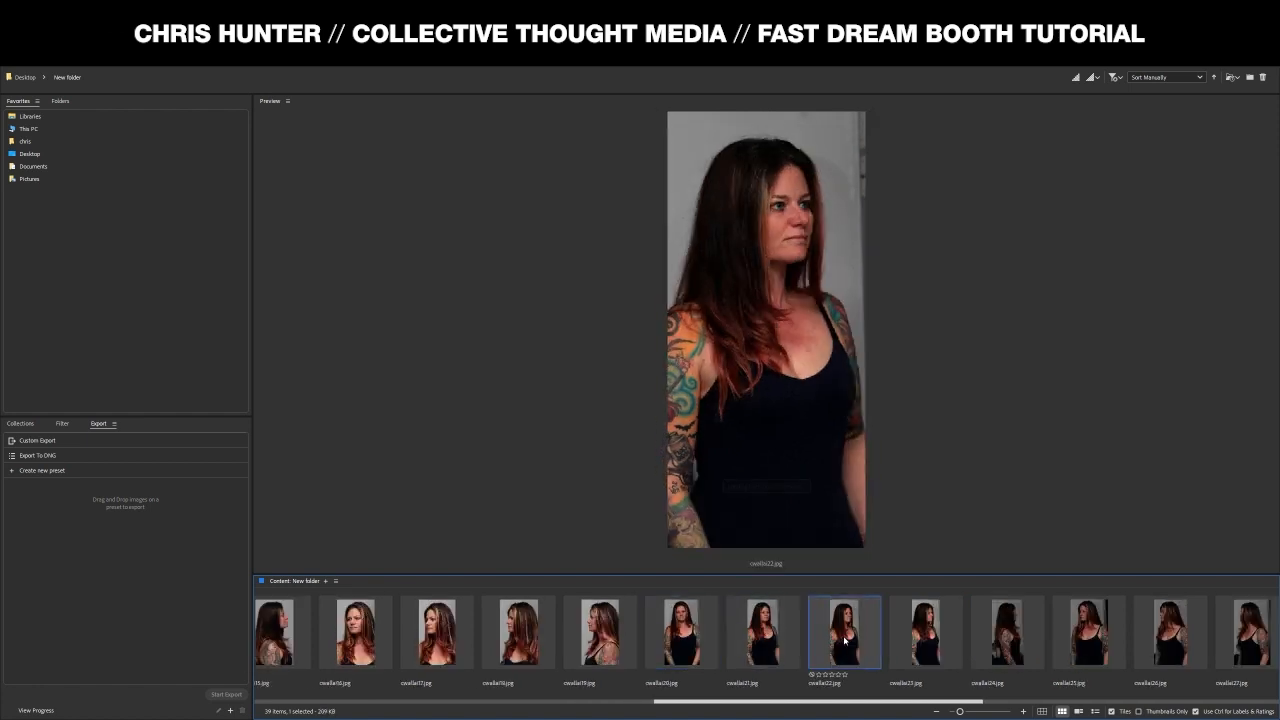
click(928, 640)
click(982, 645)
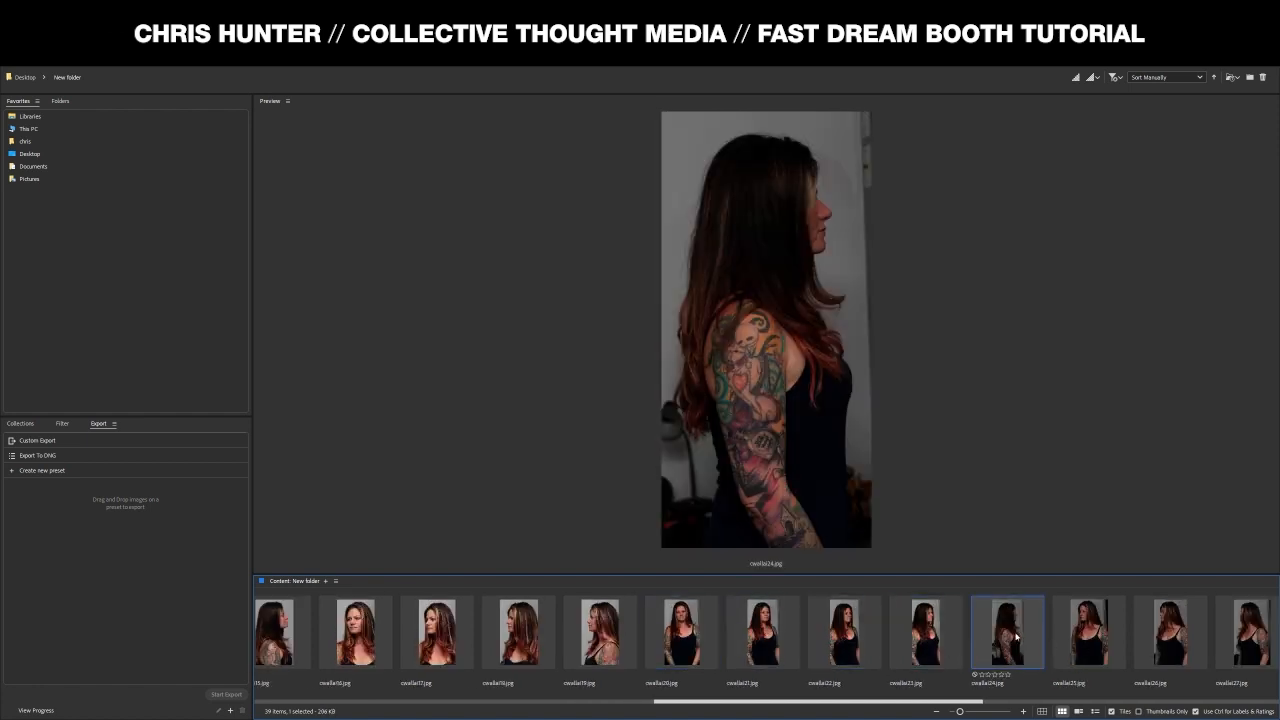
scroll(1016, 636, down, 5)
click(483, 638)
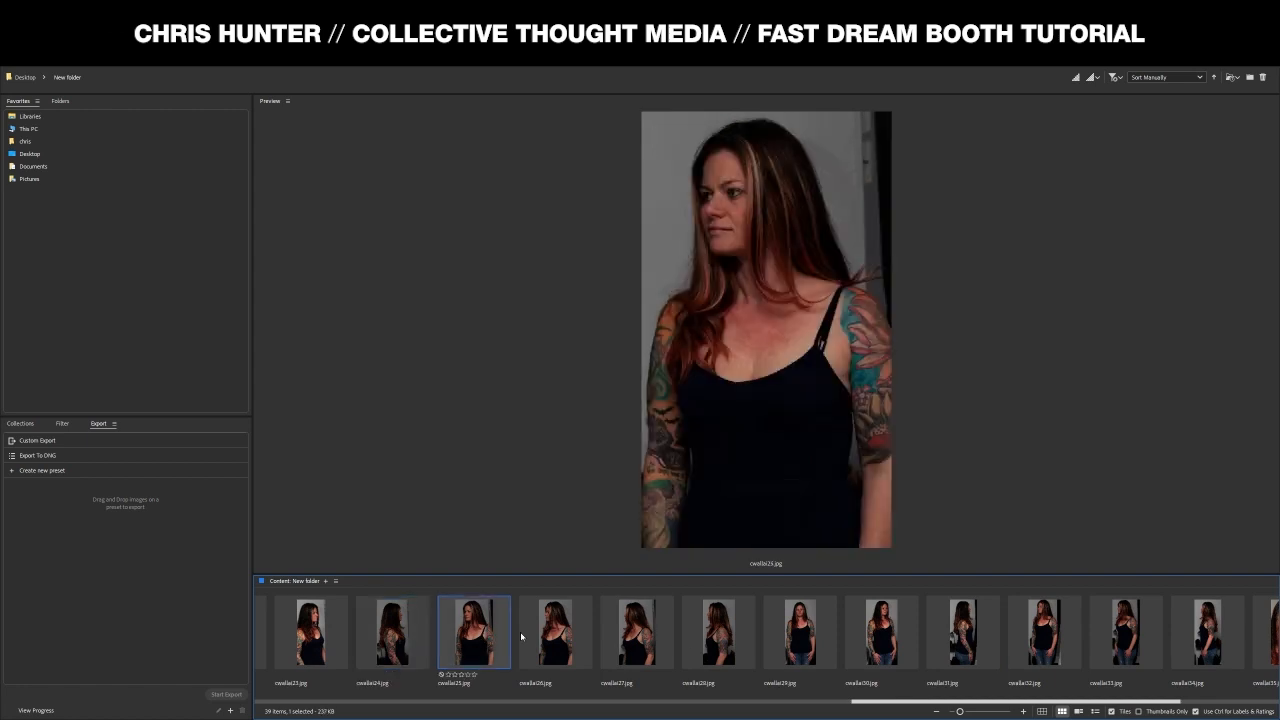
click(555, 638)
click(628, 642)
click(700, 640)
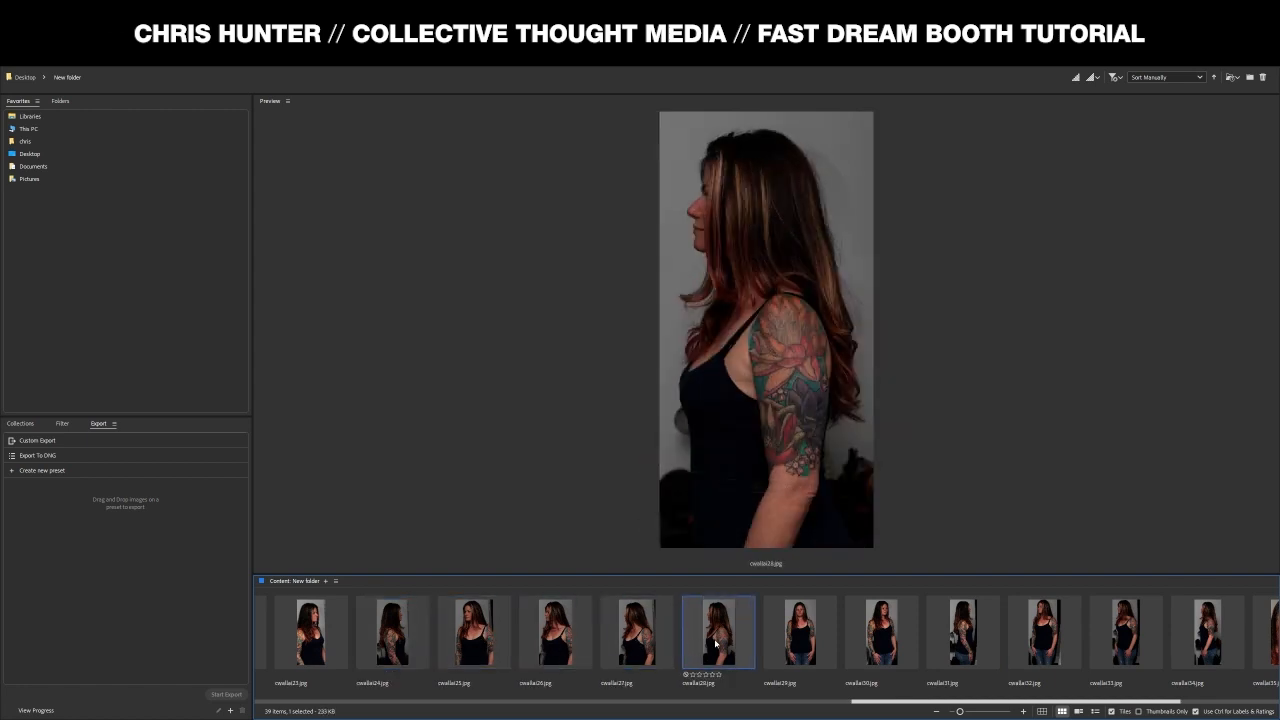
click(808, 632)
- Step back from cwalla28 to cwalla23, then forward again to cwalla26
click(718, 638)
click(657, 642)
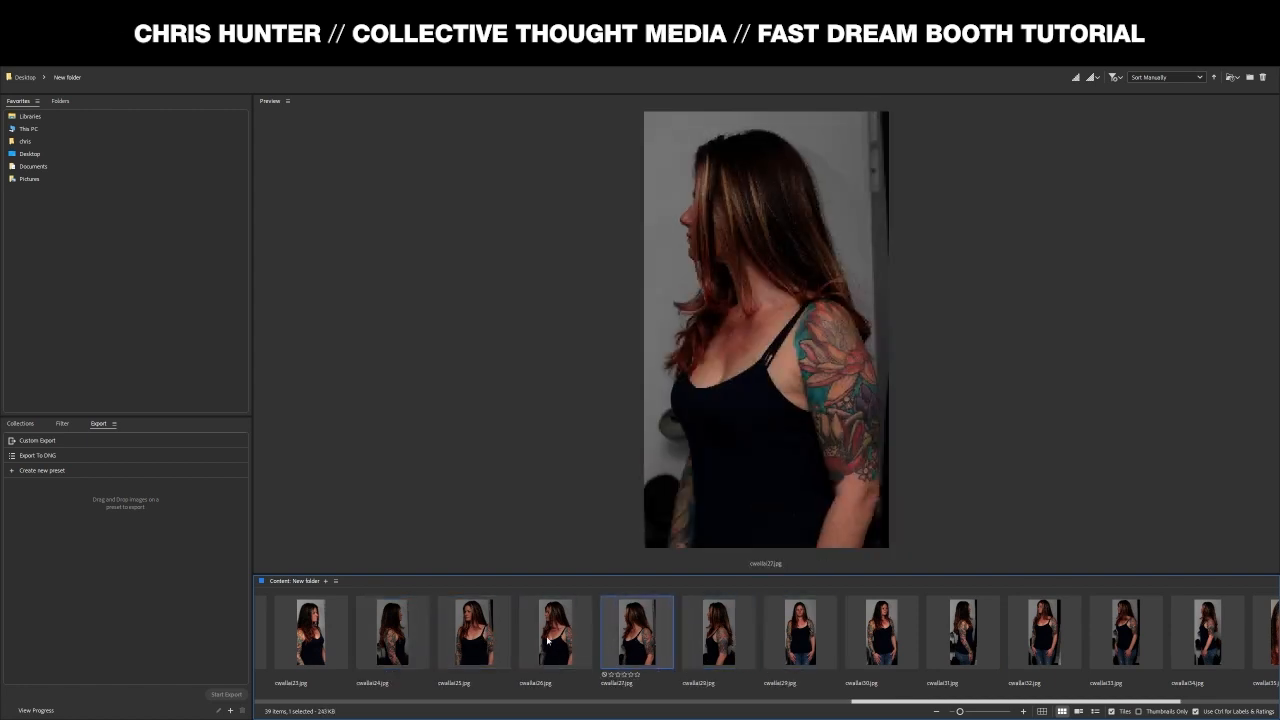
click(554, 636)
click(488, 634)
click(407, 637)
click(310, 636)
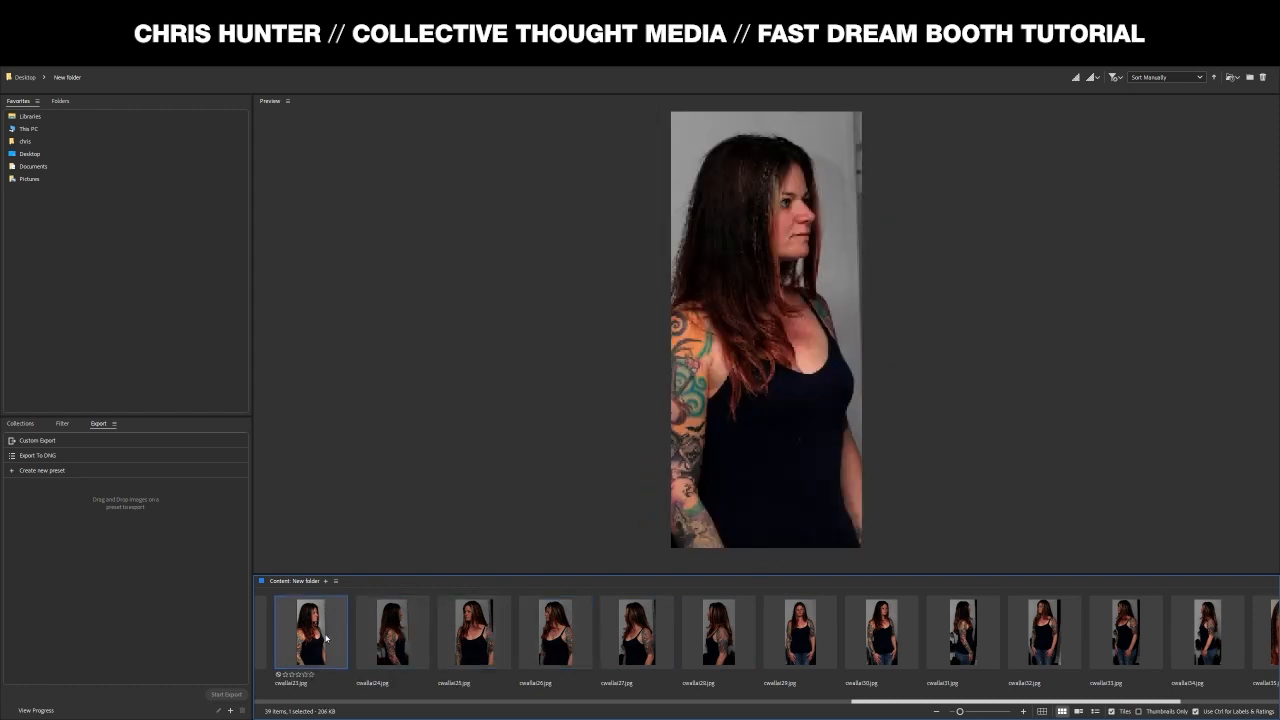
click(420, 636)
click(475, 634)
click(550, 632)
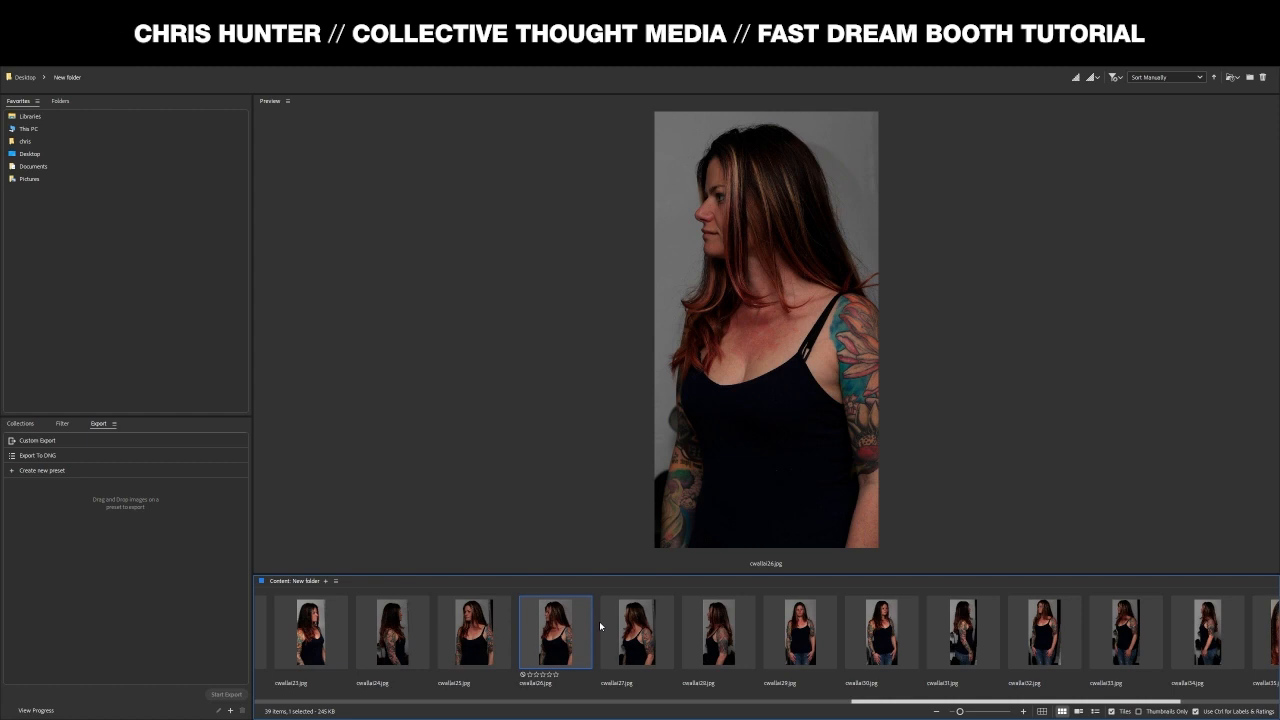
- Compare side-profile cwalla28 with cwalla29–cwalla31, then step back through earlier portraits
click(746, 625)
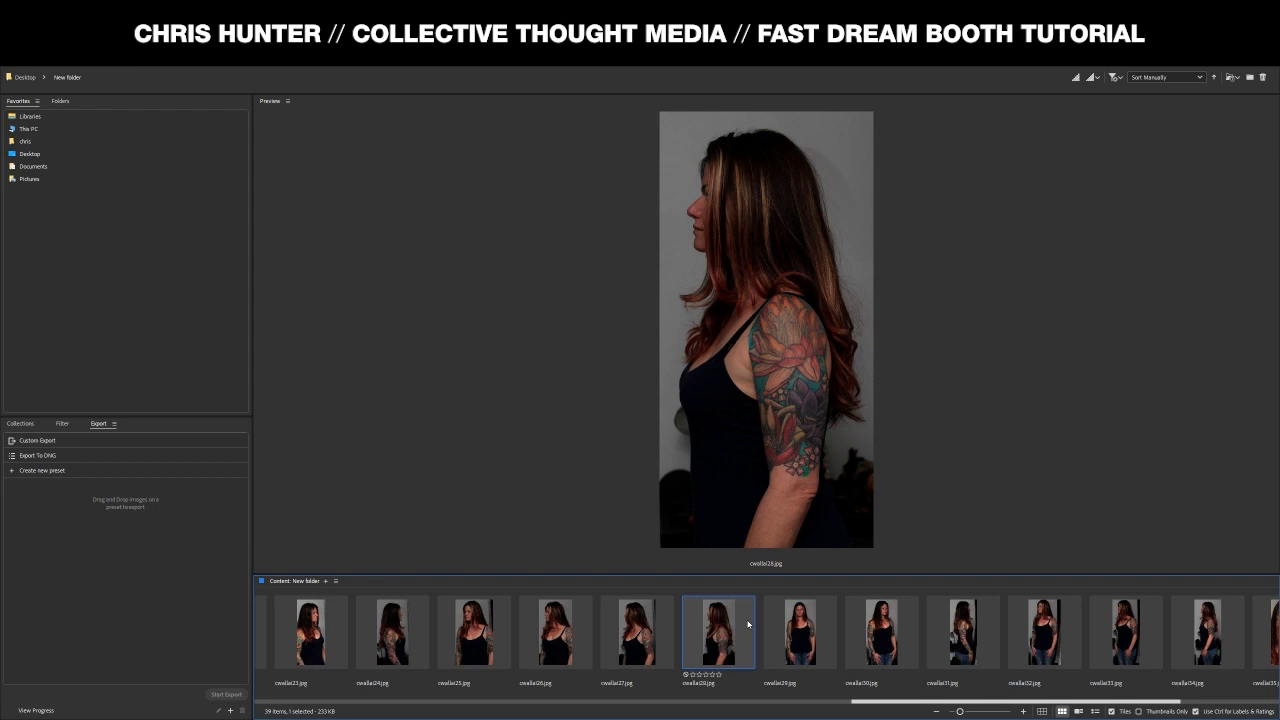
click(800, 625)
click(883, 635)
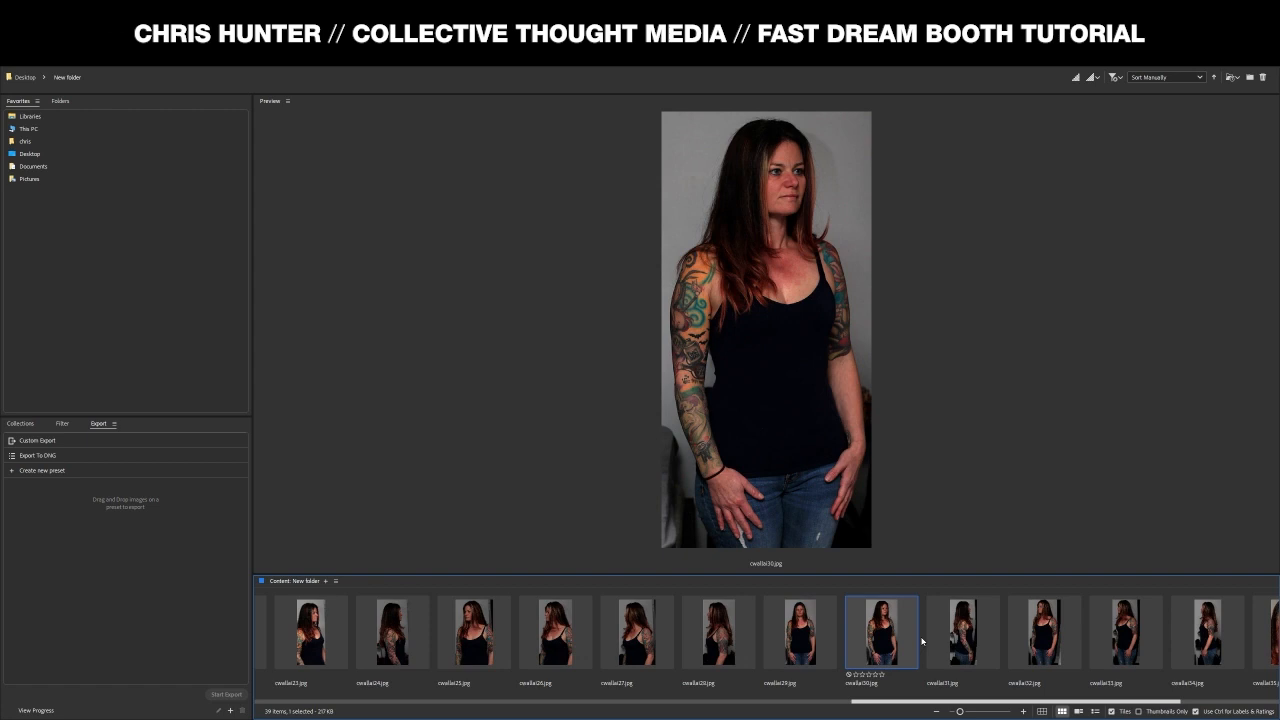
click(960, 640)
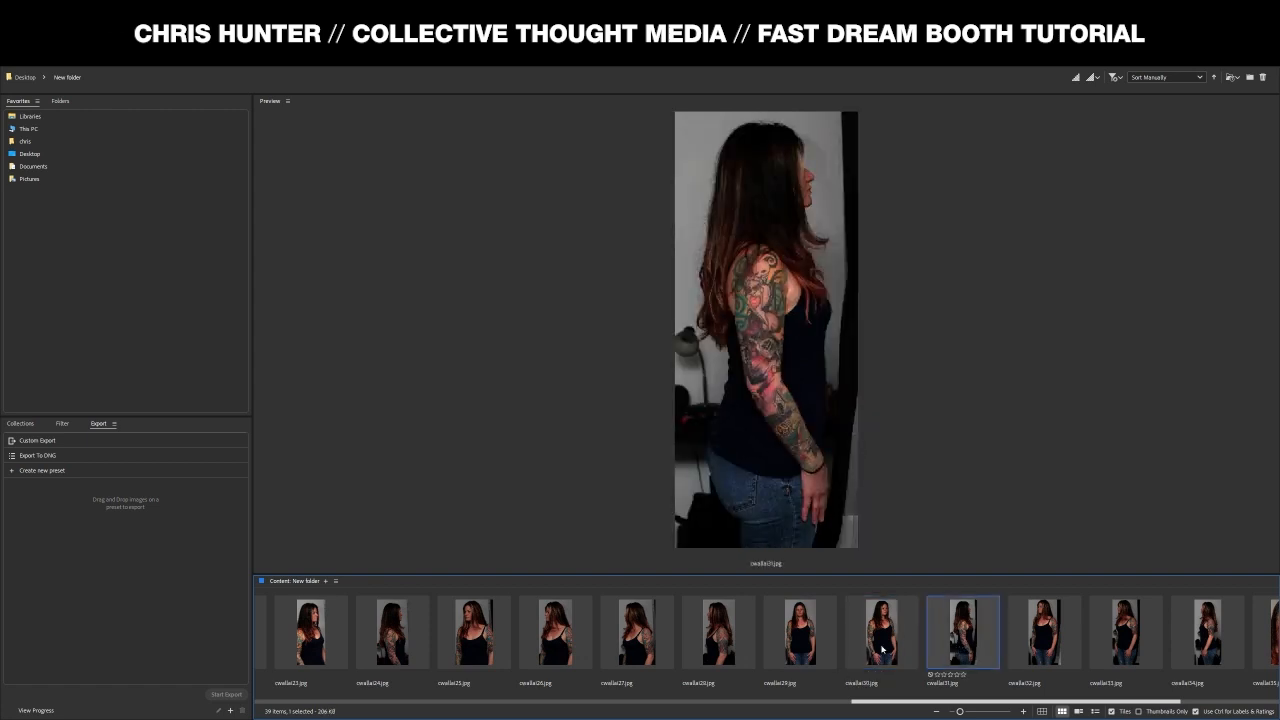
click(733, 641)
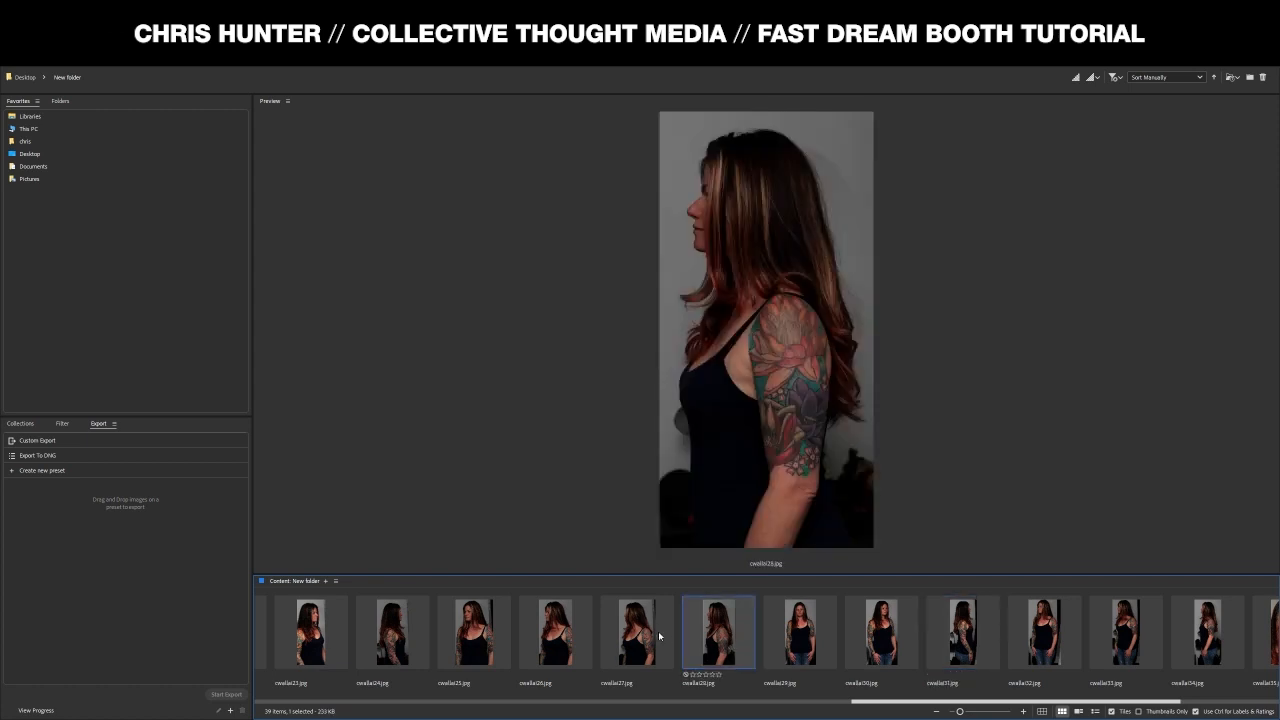
click(632, 638)
click(563, 631)
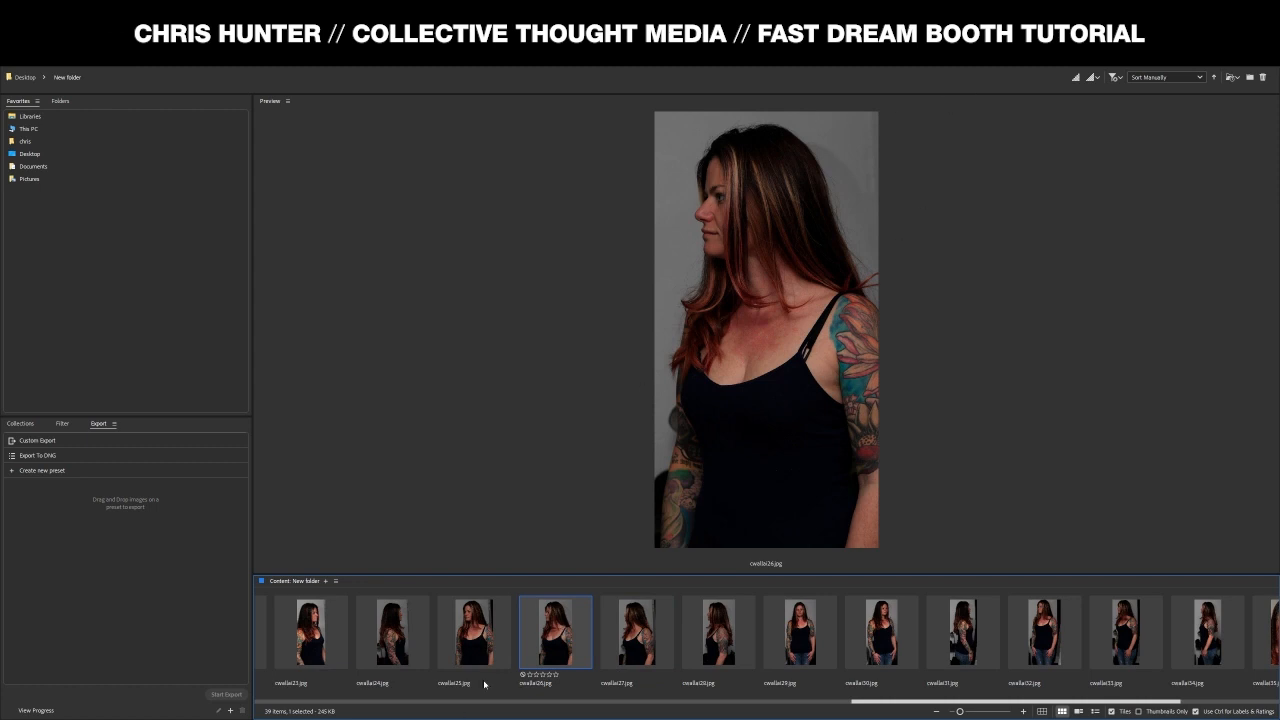
click(478, 655)
click(420, 646)
- Preview the face close-ups, standing full-body shots and the tattooed-arm profile photo
scroll(405, 641, up, 4)
click(400, 641)
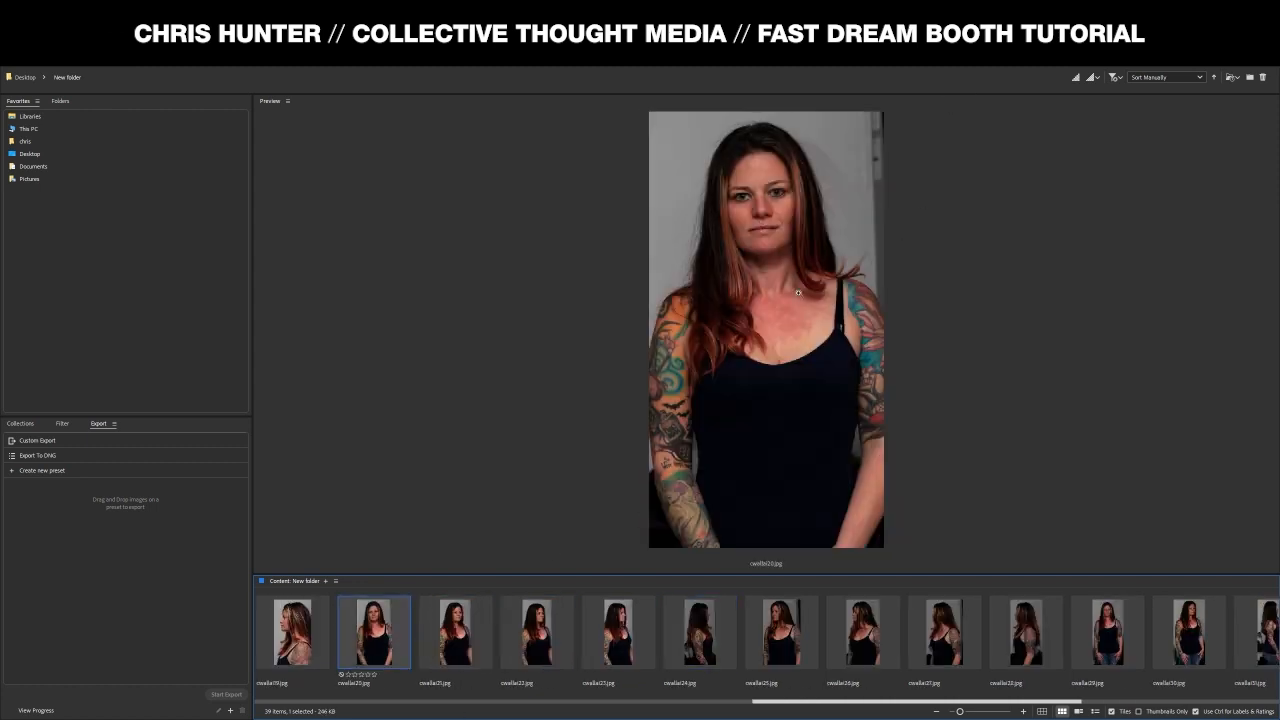
scroll(948, 648, down, 3)
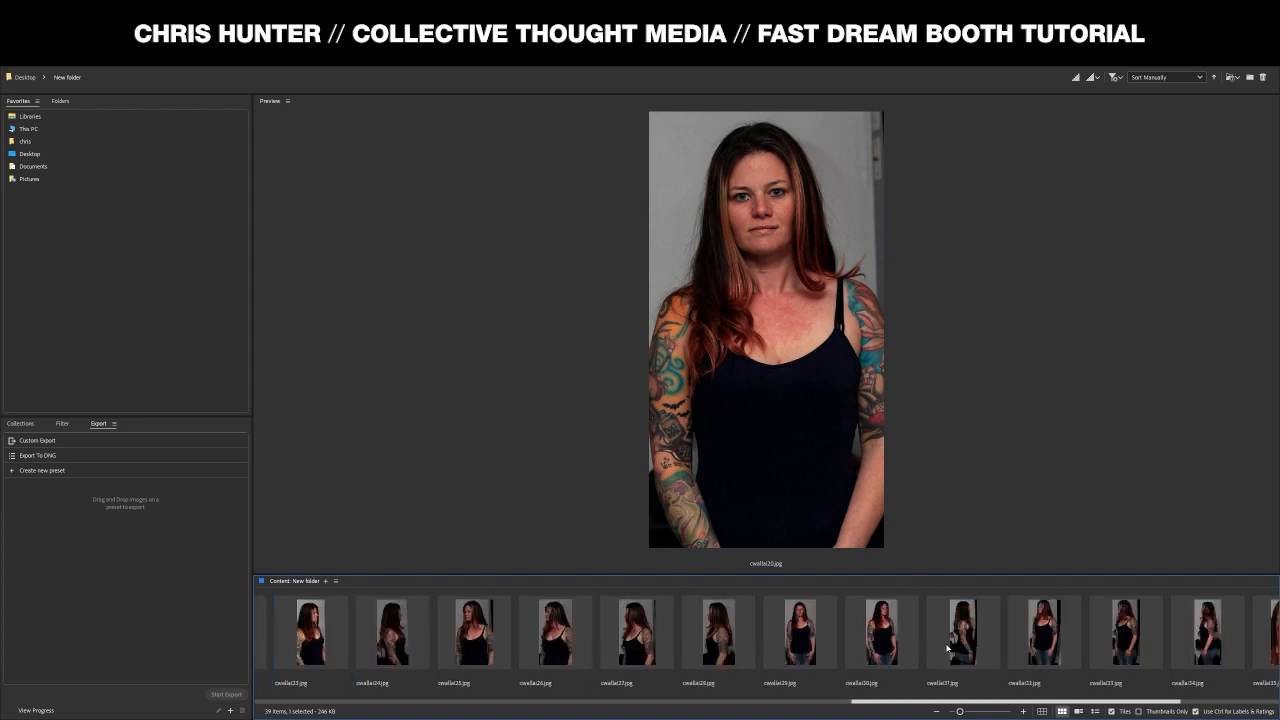
scroll(948, 648, down, 3)
click(998, 645)
click(1062, 640)
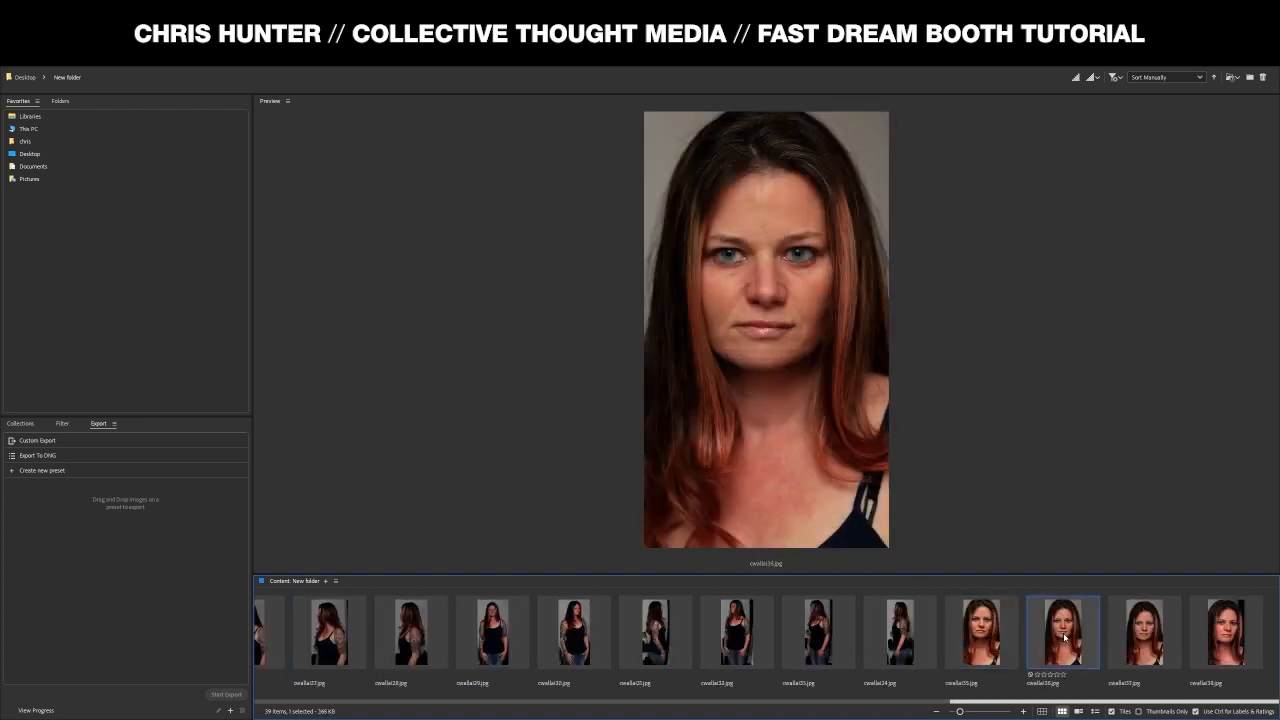
click(1142, 640)
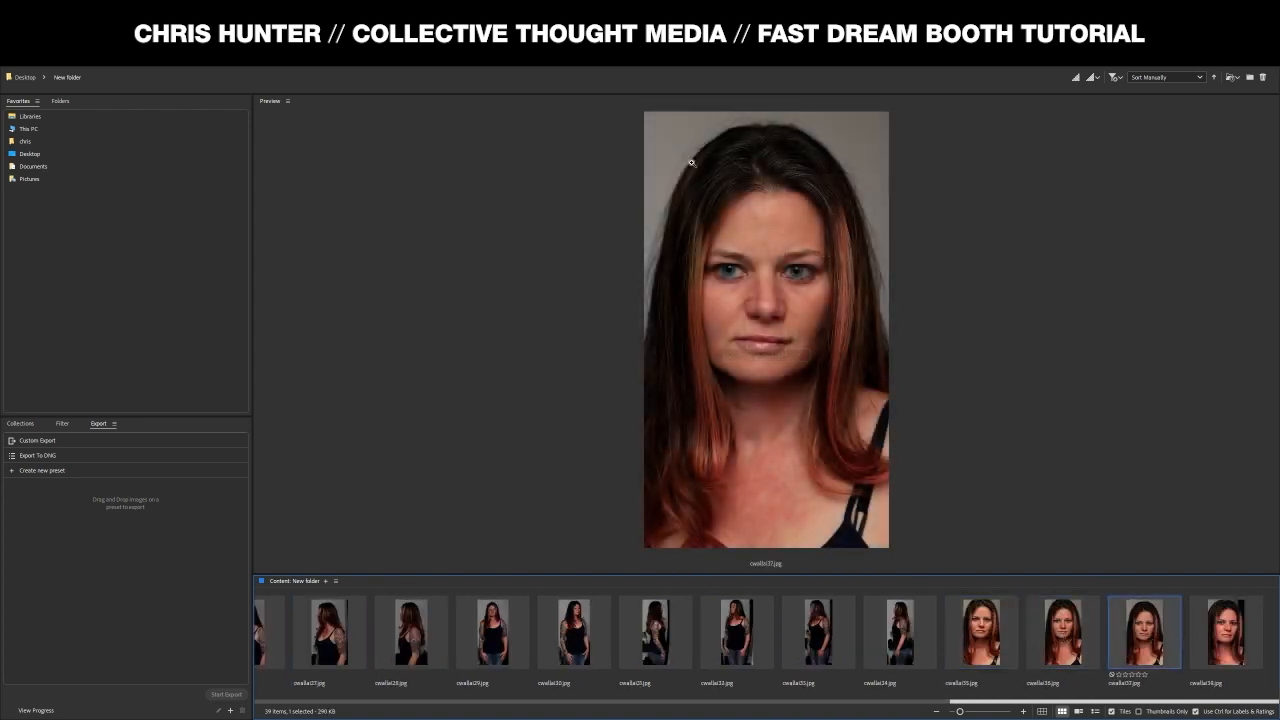
click(1089, 677)
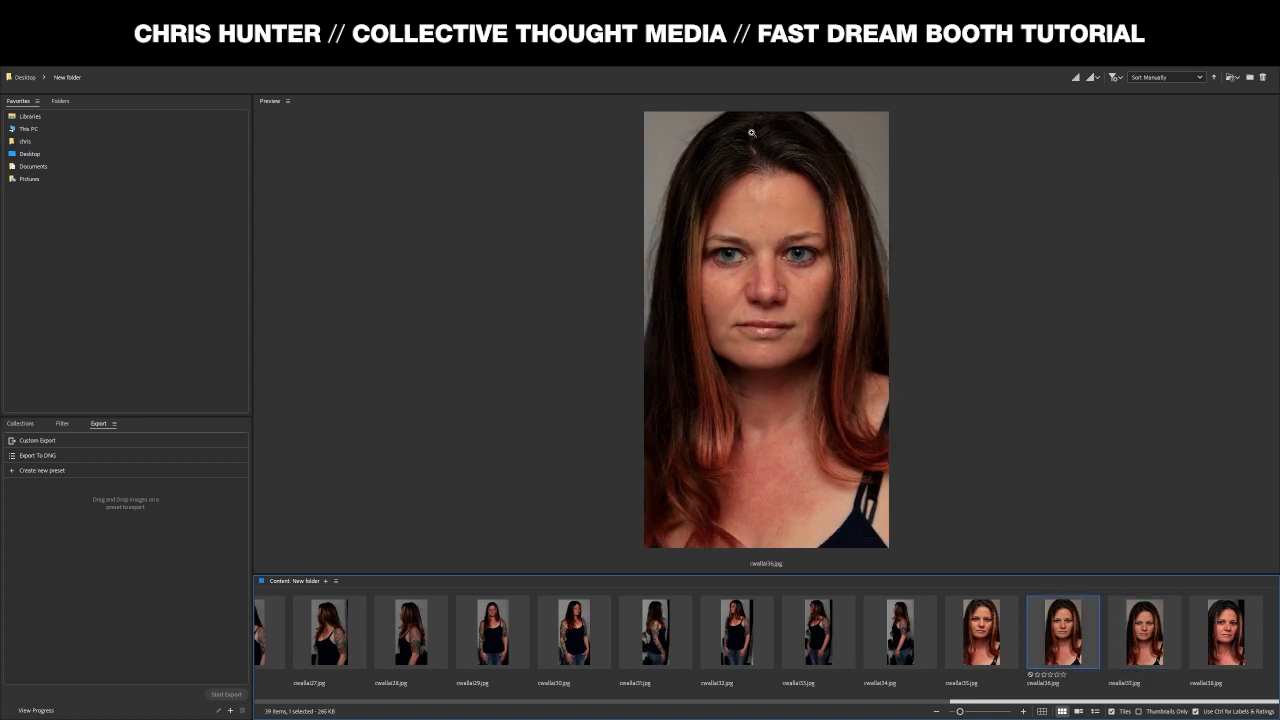
key(Left)
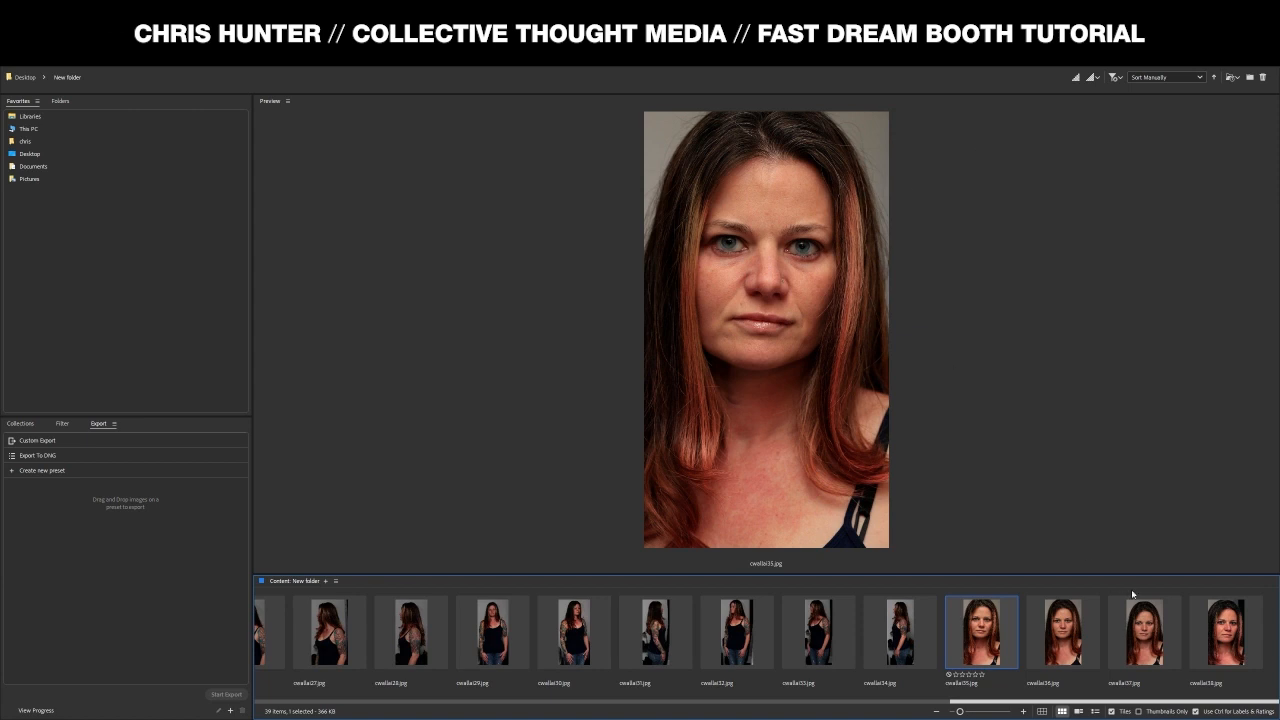
click(1224, 634)
click(832, 644)
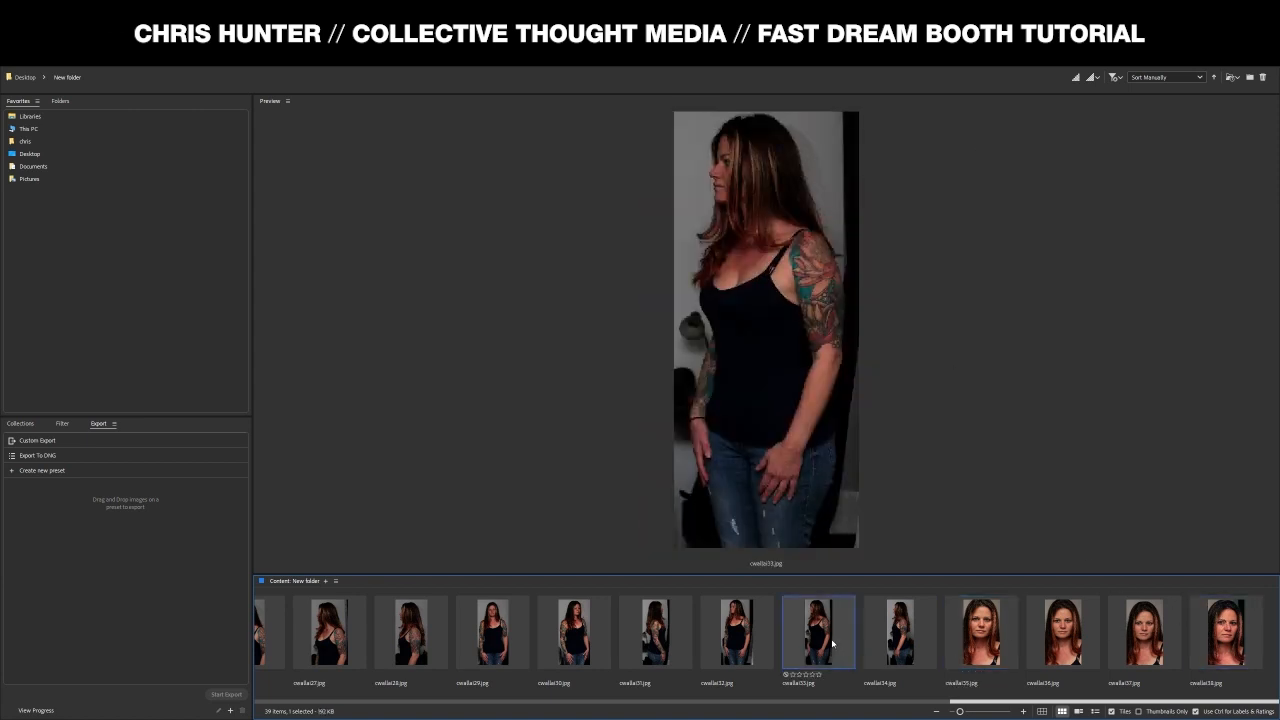
click(748, 647)
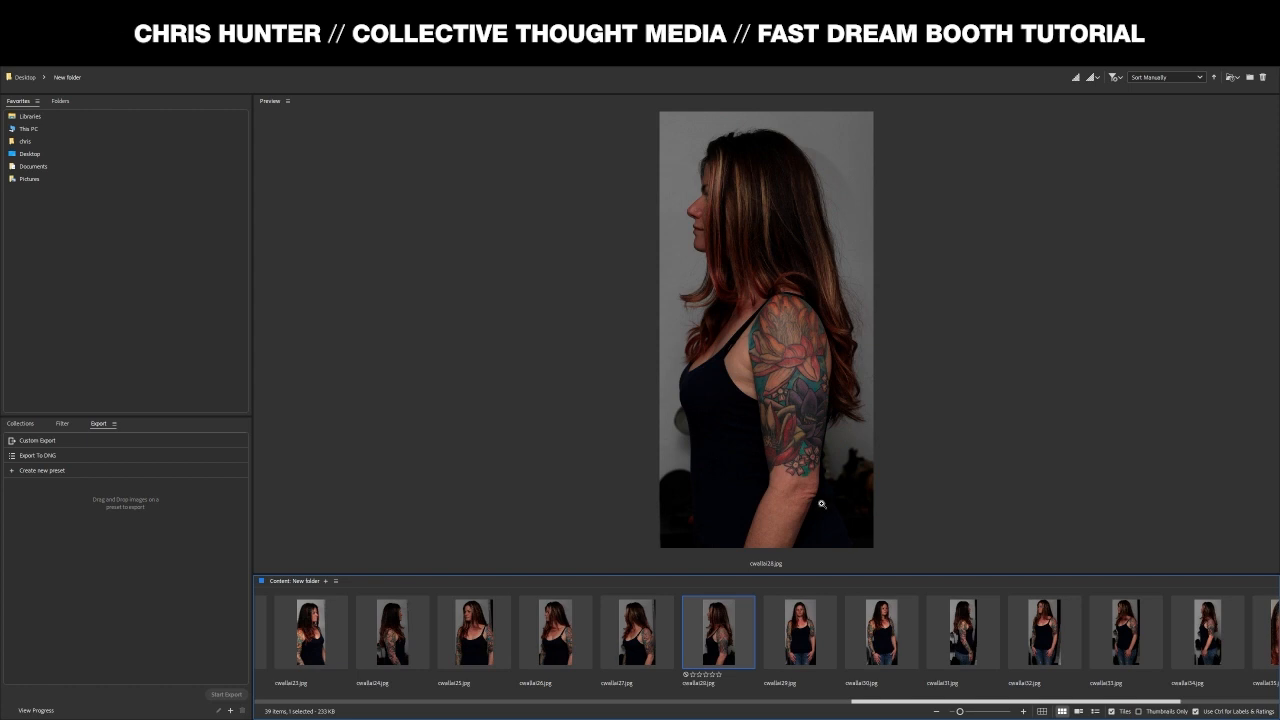
click(653, 620)
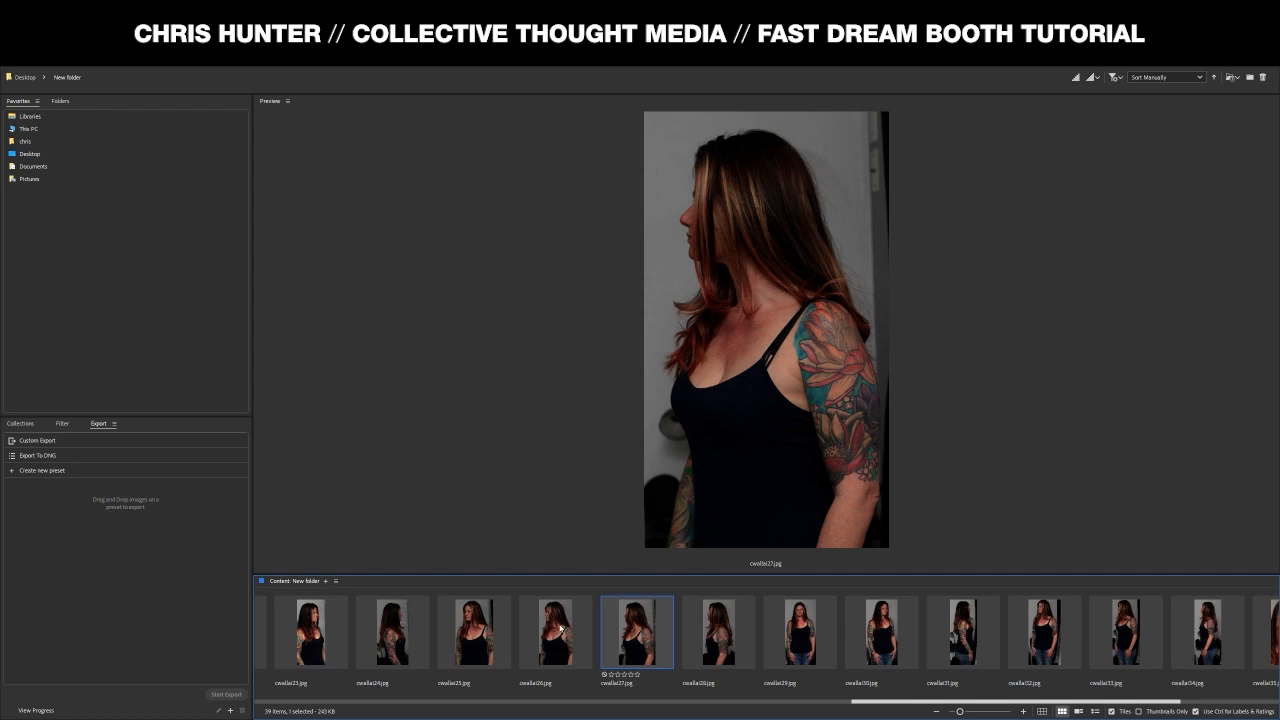
click(413, 631)
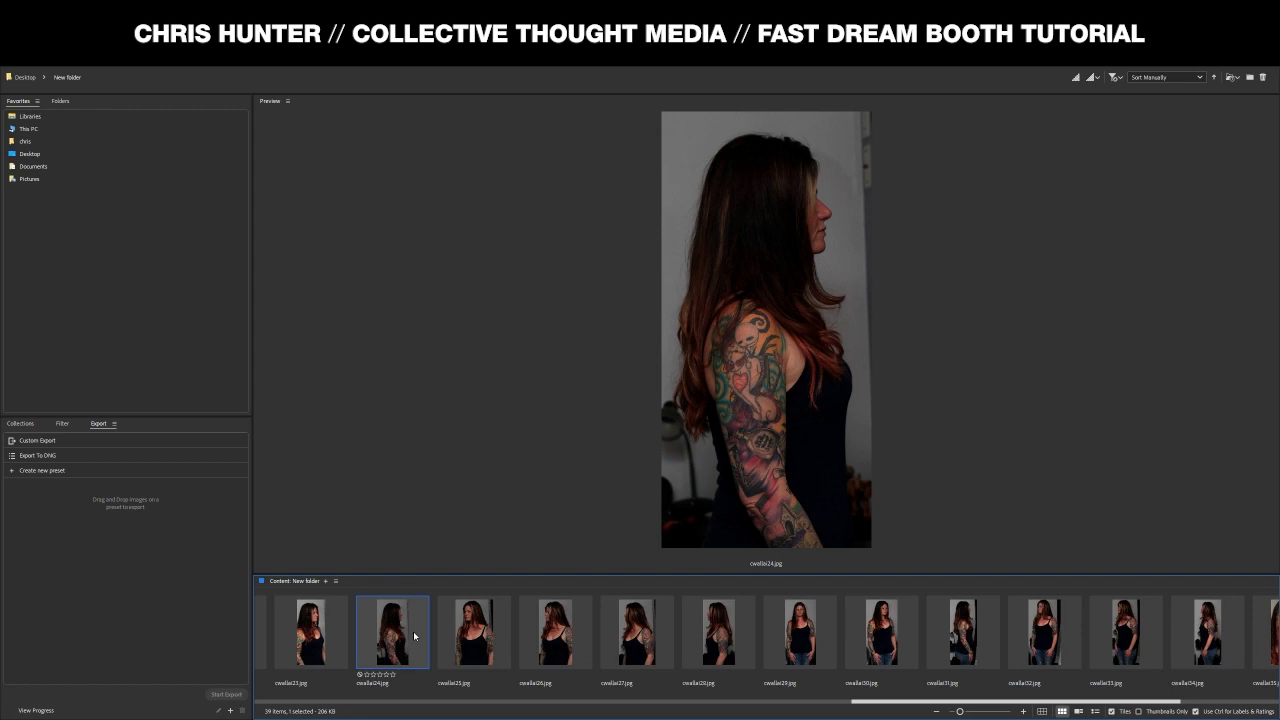
- Browse back through red-hair portraits, the frontal headshot and the selfies to the very first photo
scroll(413, 631, left, 5)
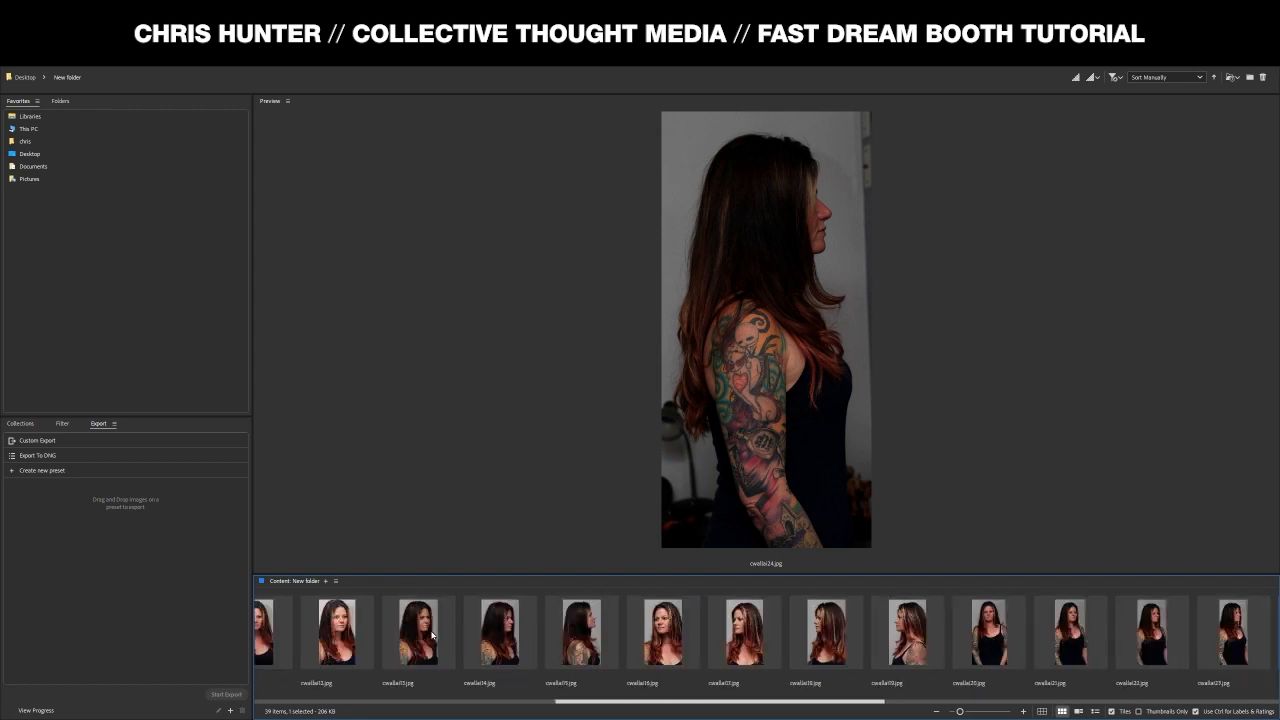
click(428, 634)
scroll(428, 634, left, 5)
click(906, 631)
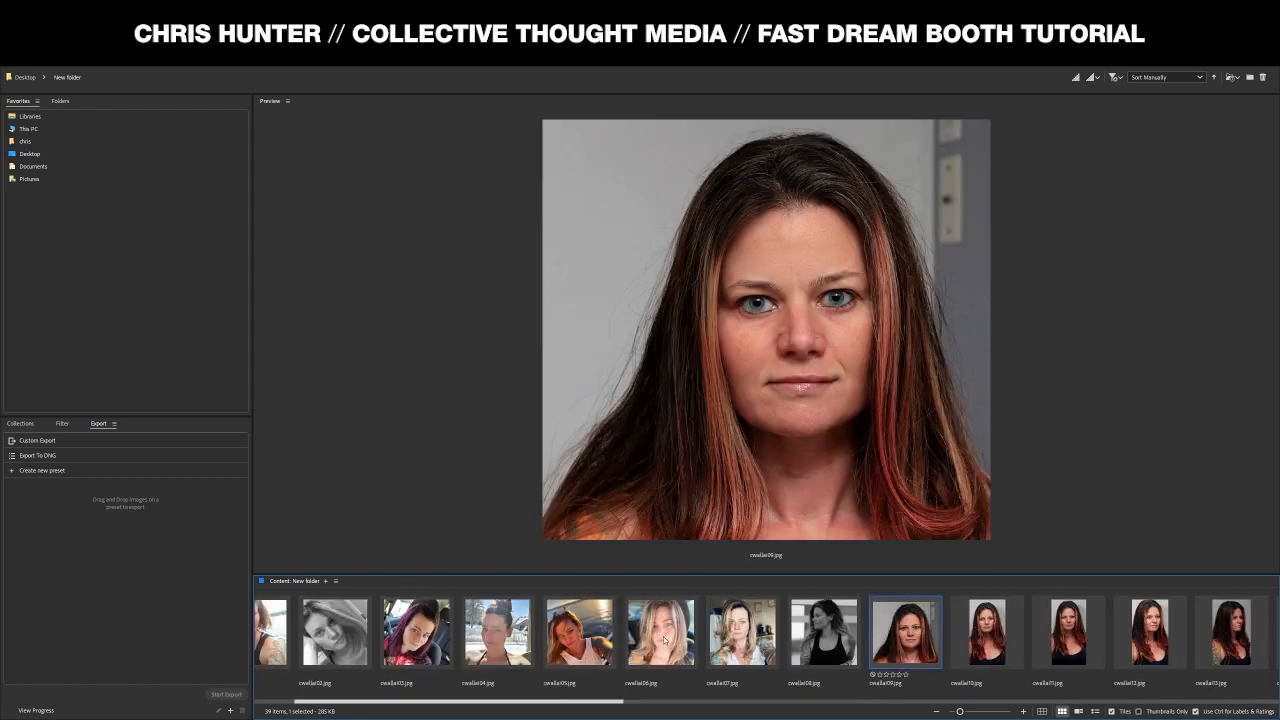
click(811, 636)
click(906, 634)
scroll(906, 638, right, 10)
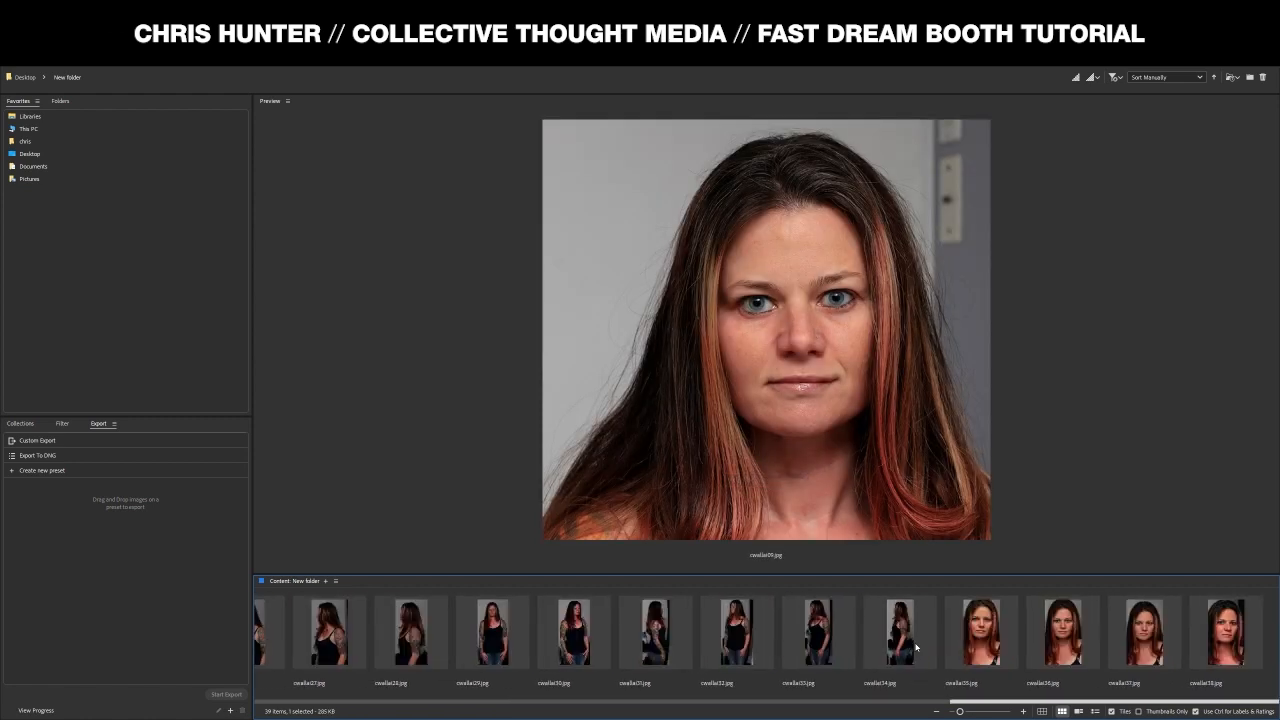
click(1224, 632)
scroll(830, 640, left, 10)
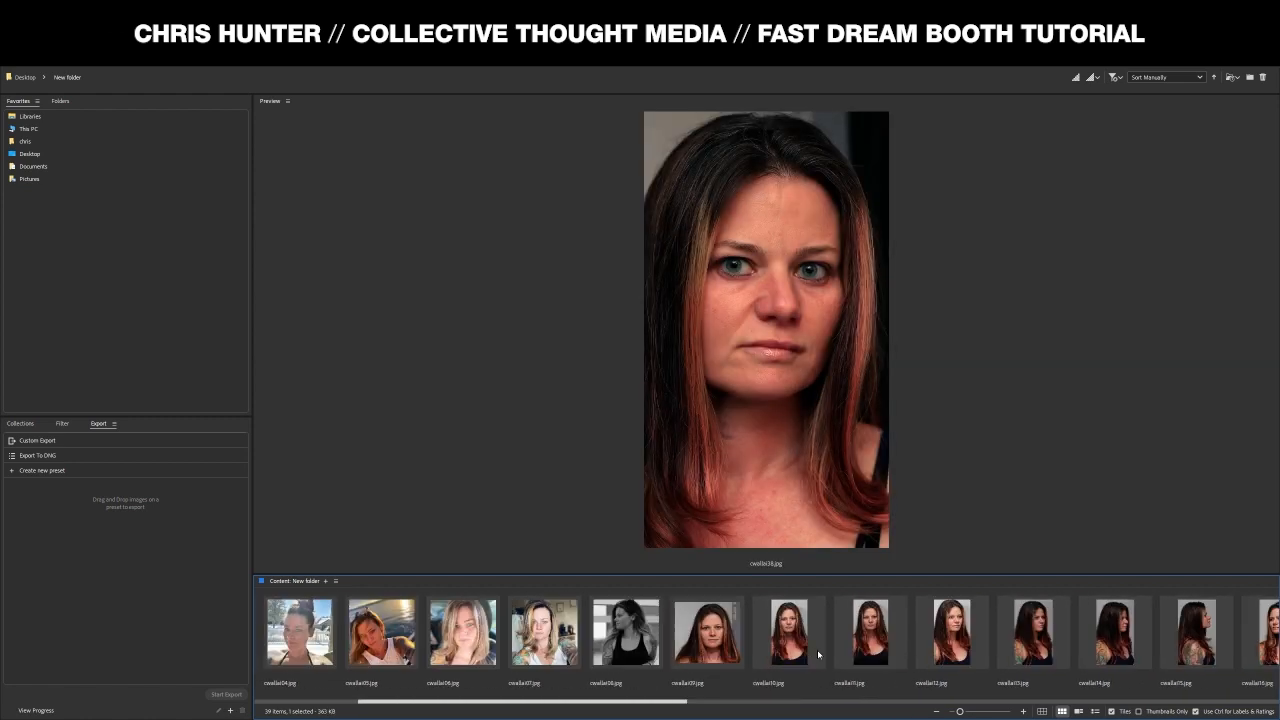
click(835, 645)
scroll(840, 645, left, 10)
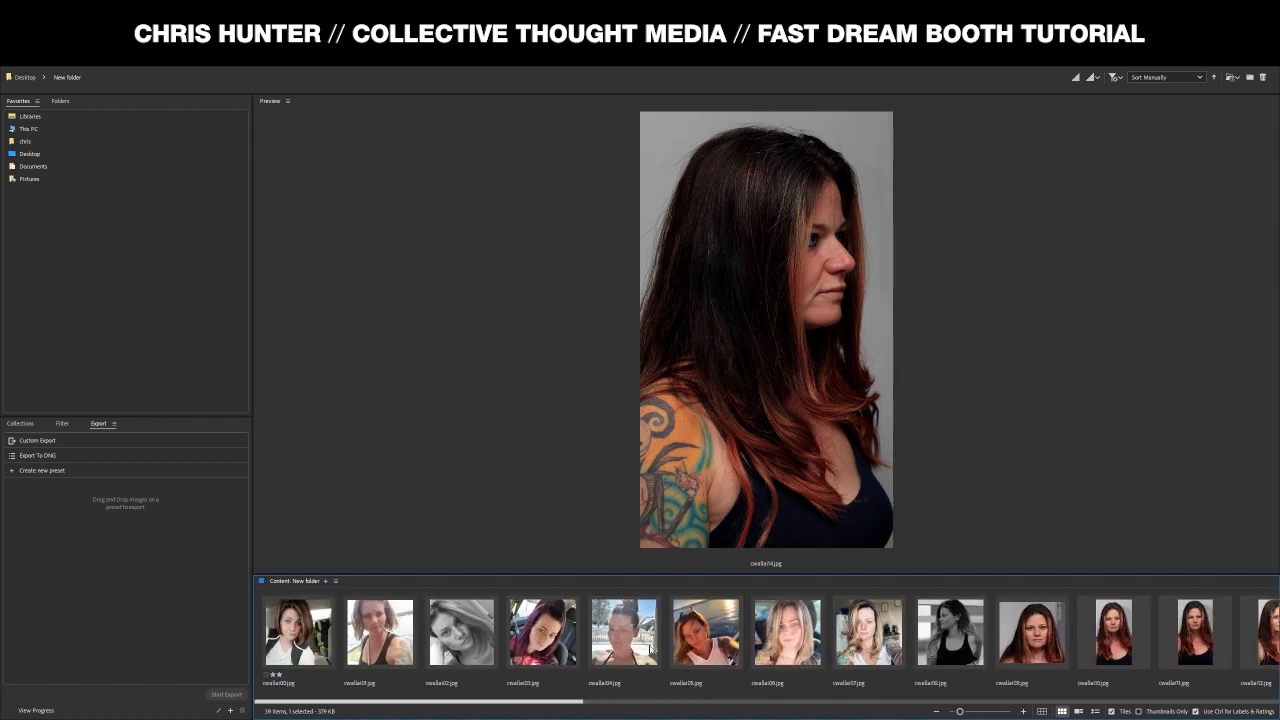
click(886, 652)
click(935, 643)
click(868, 635)
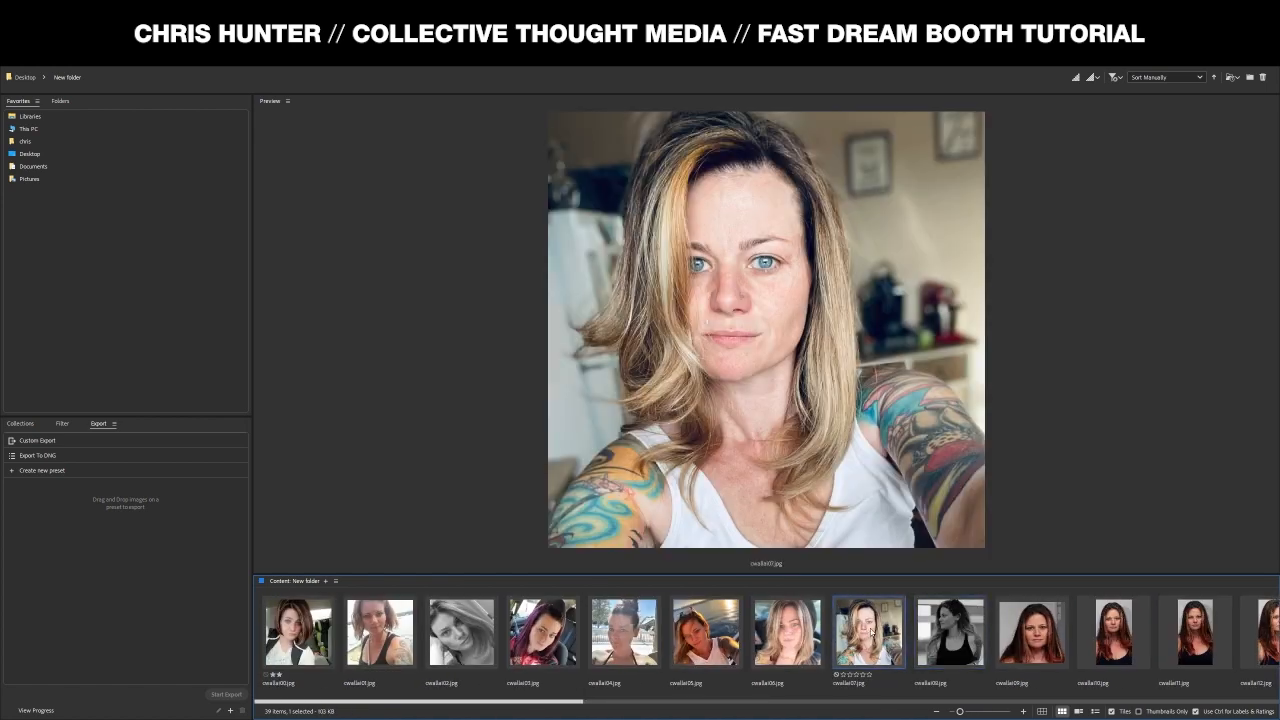
click(774, 638)
click(718, 650)
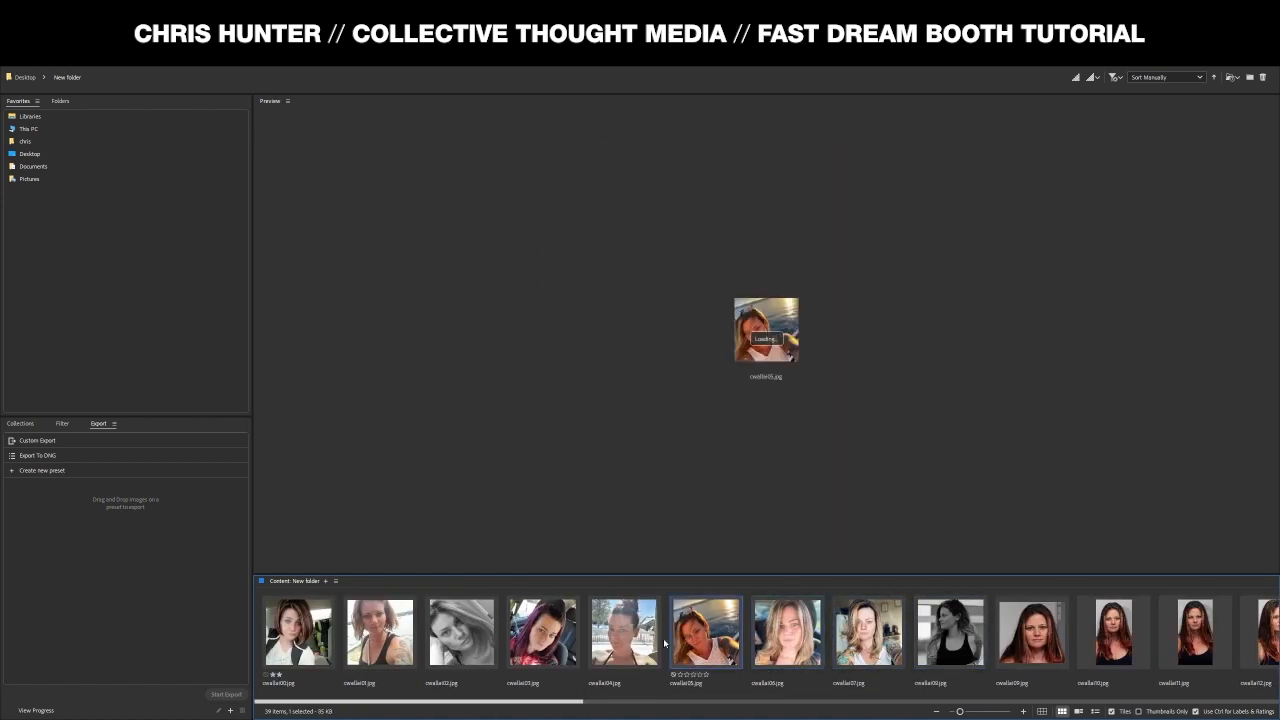
click(609, 640)
click(558, 636)
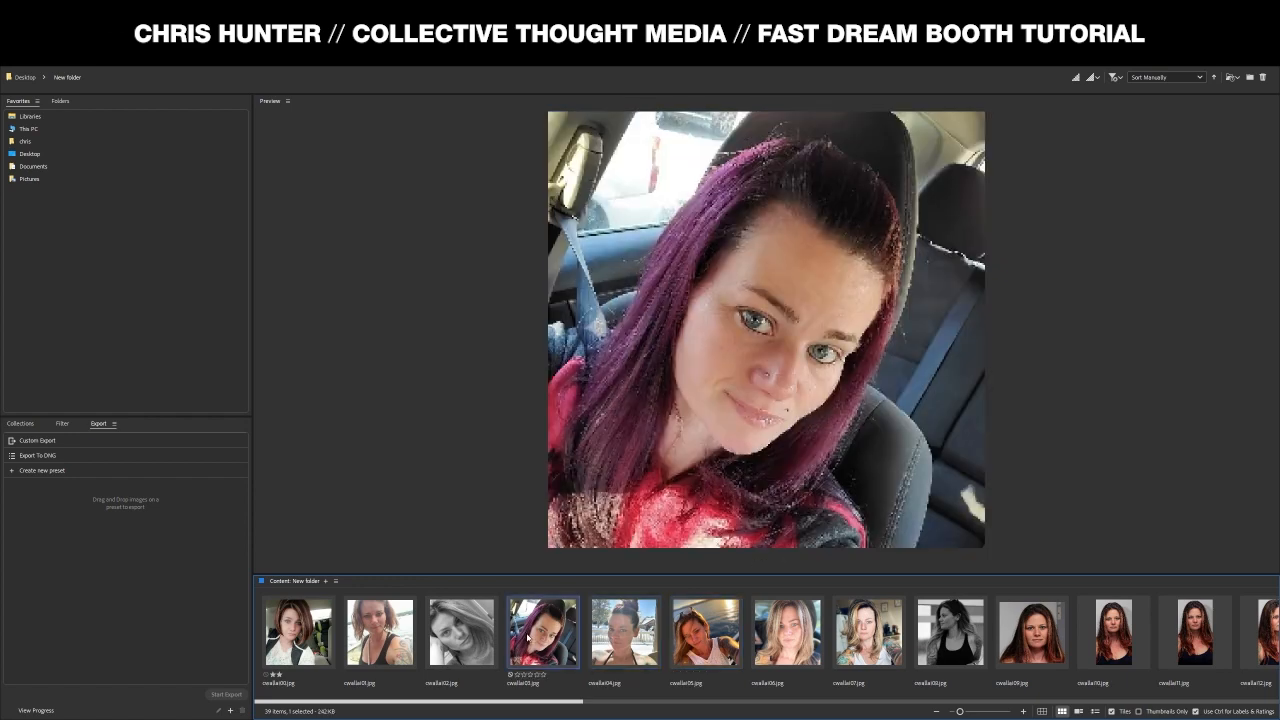
click(472, 637)
click(384, 633)
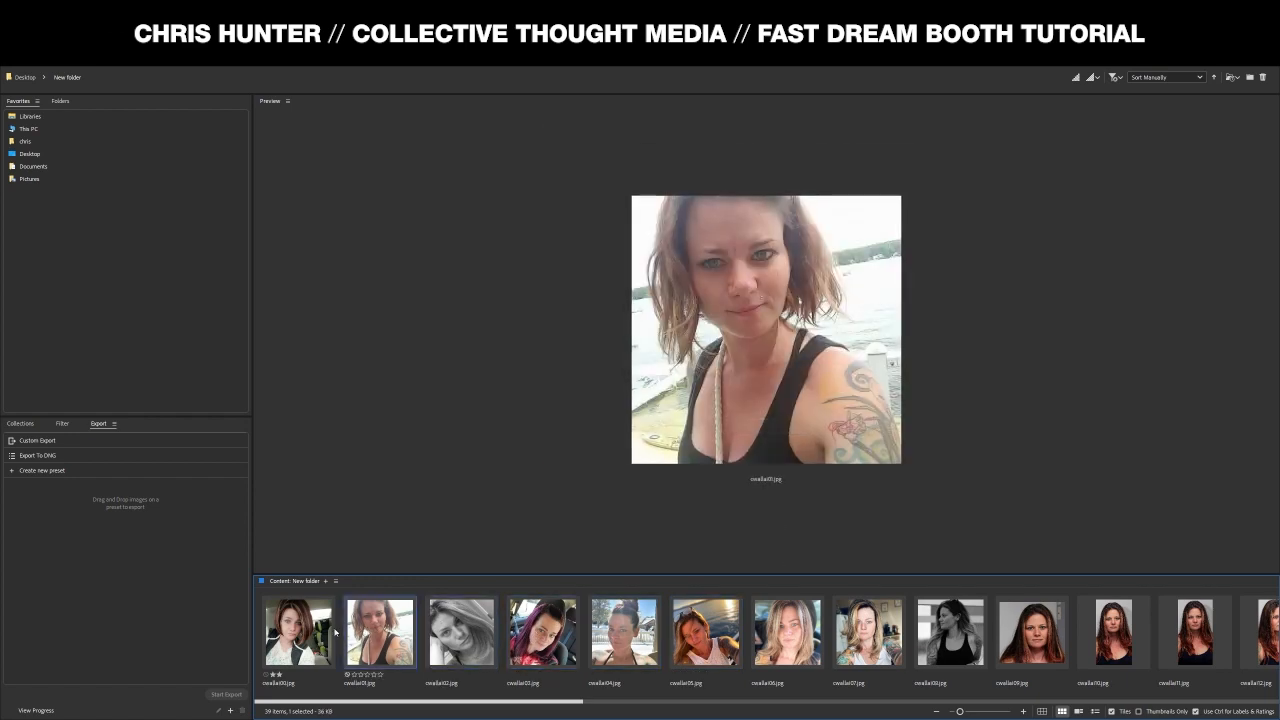
click(322, 634)
scroll(583, 662, down, 5)
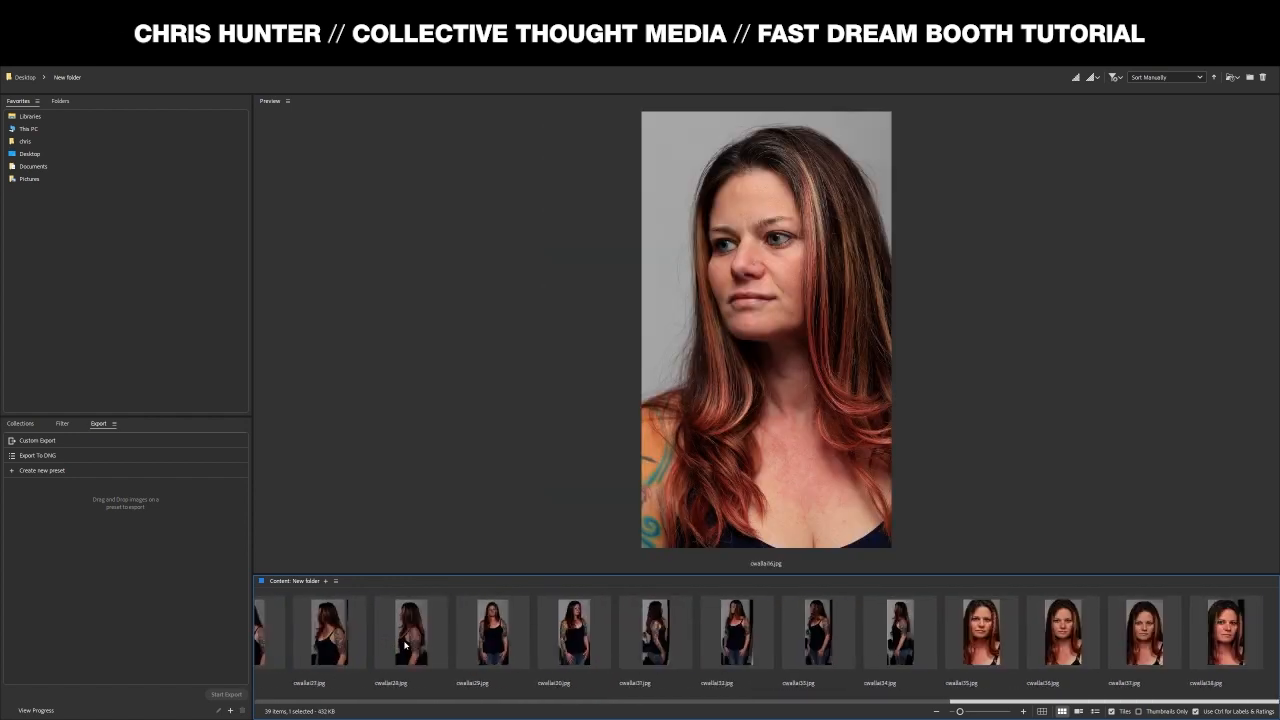
scroll(583, 662, up, 10)
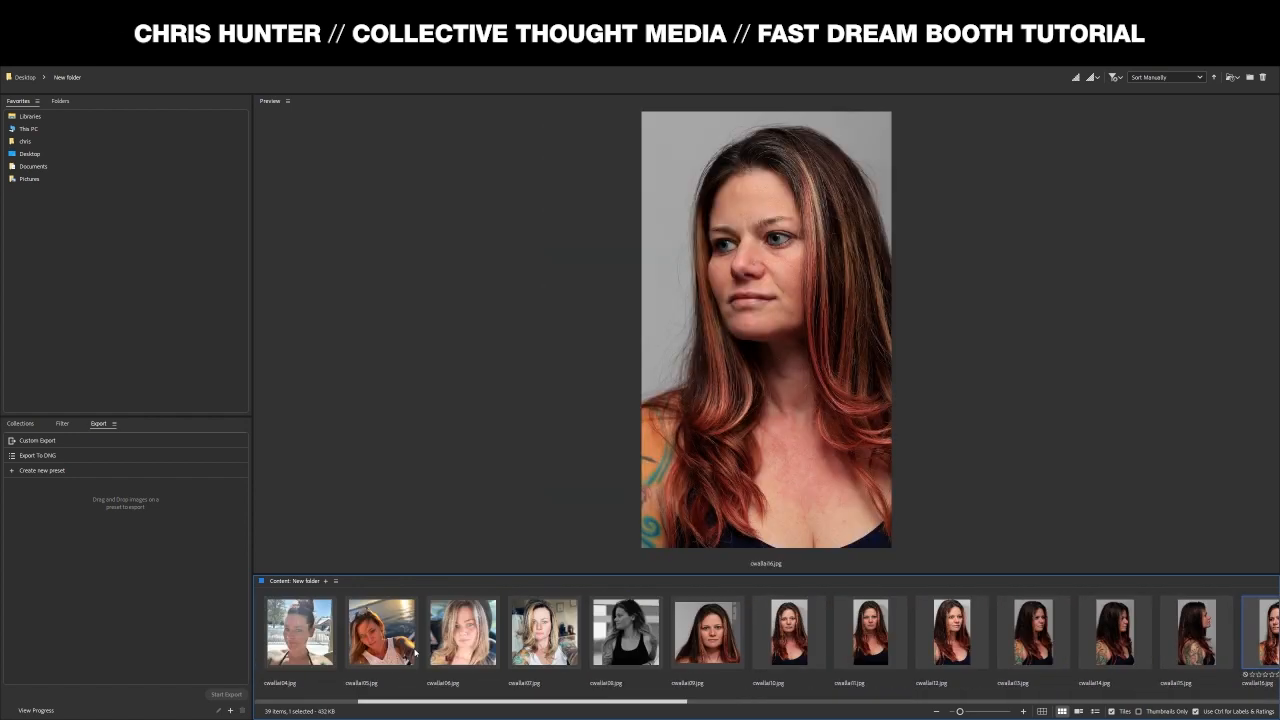
scroll(582, 660, down, 6)
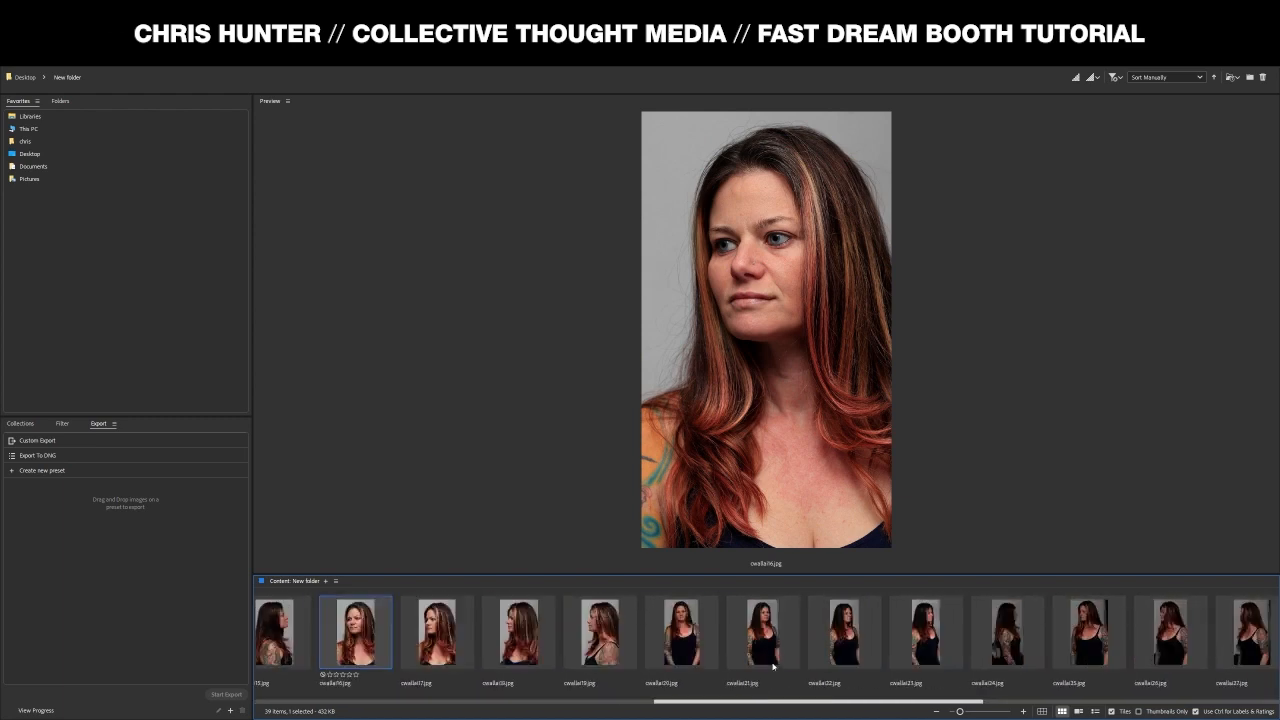
scroll(773, 667, up, 8)
click(773, 667)
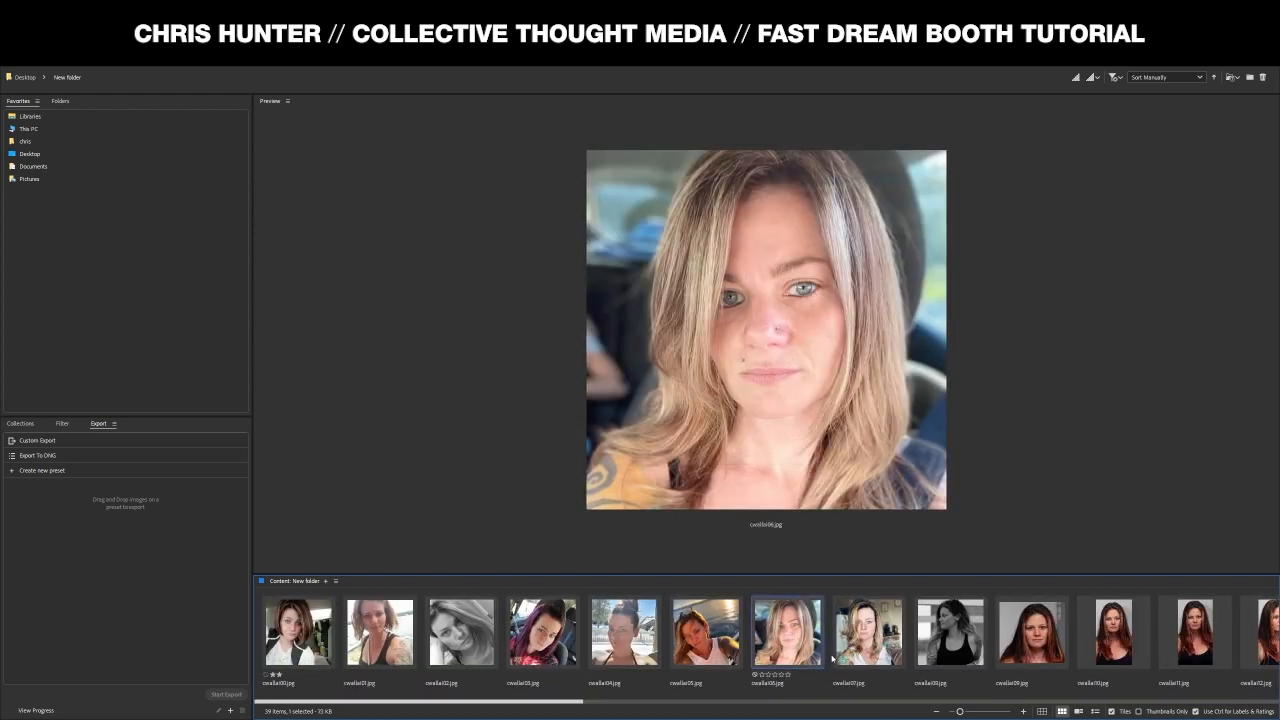
scroll(885, 658, down, 5)
click(830, 655)
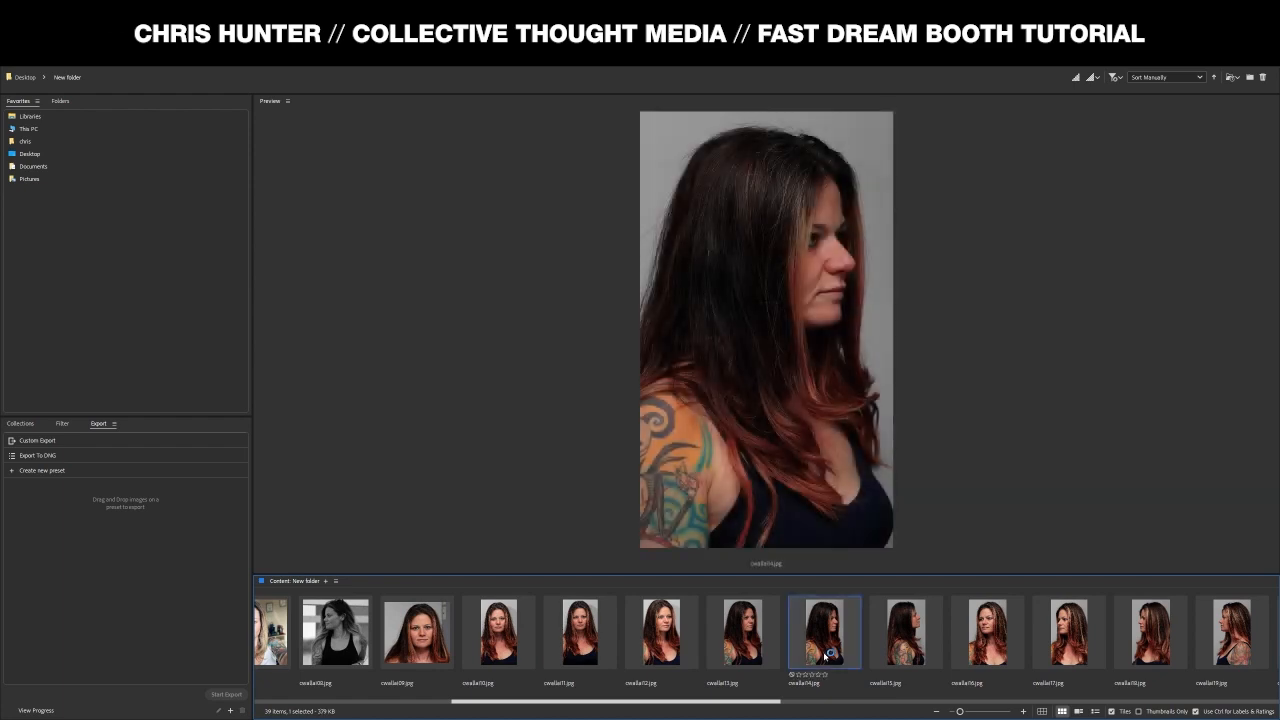
click(897, 650)
scroll(771, 668, up, 5)
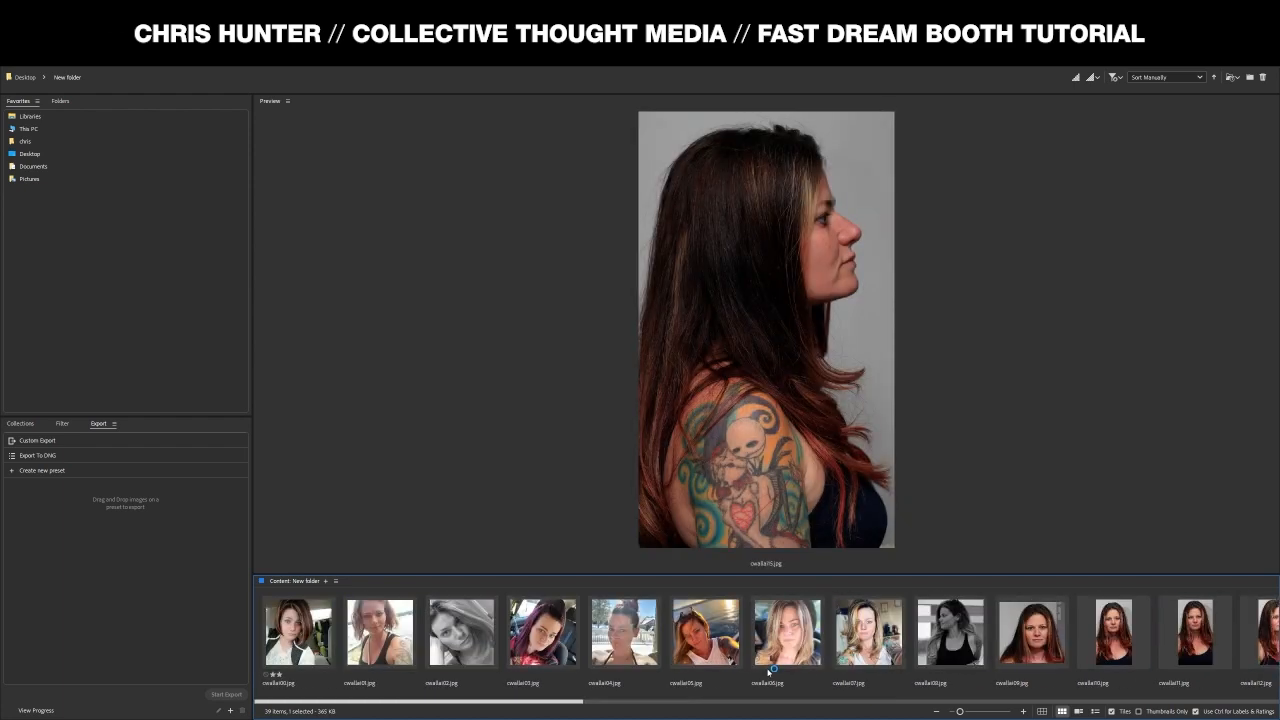
scroll(771, 668, down, 10)
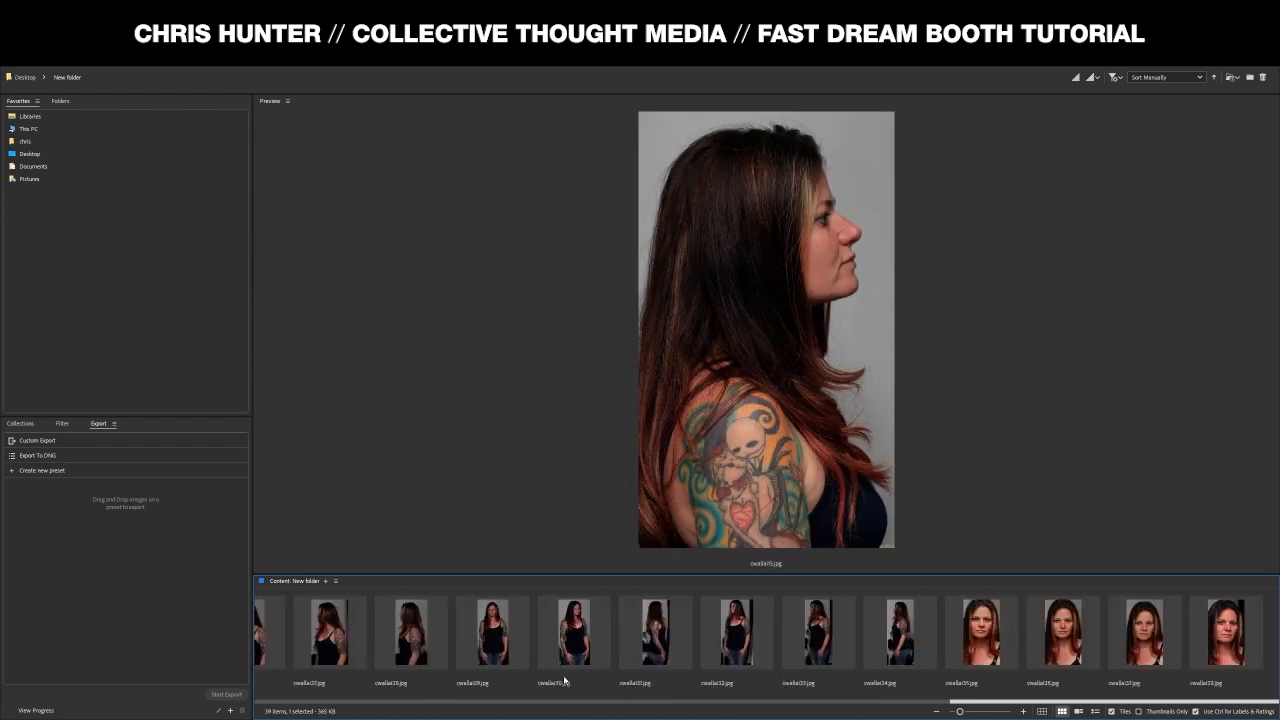
scroll(566, 680, up, 7)
click(645, 640)
scroll(648, 643, up, 3)
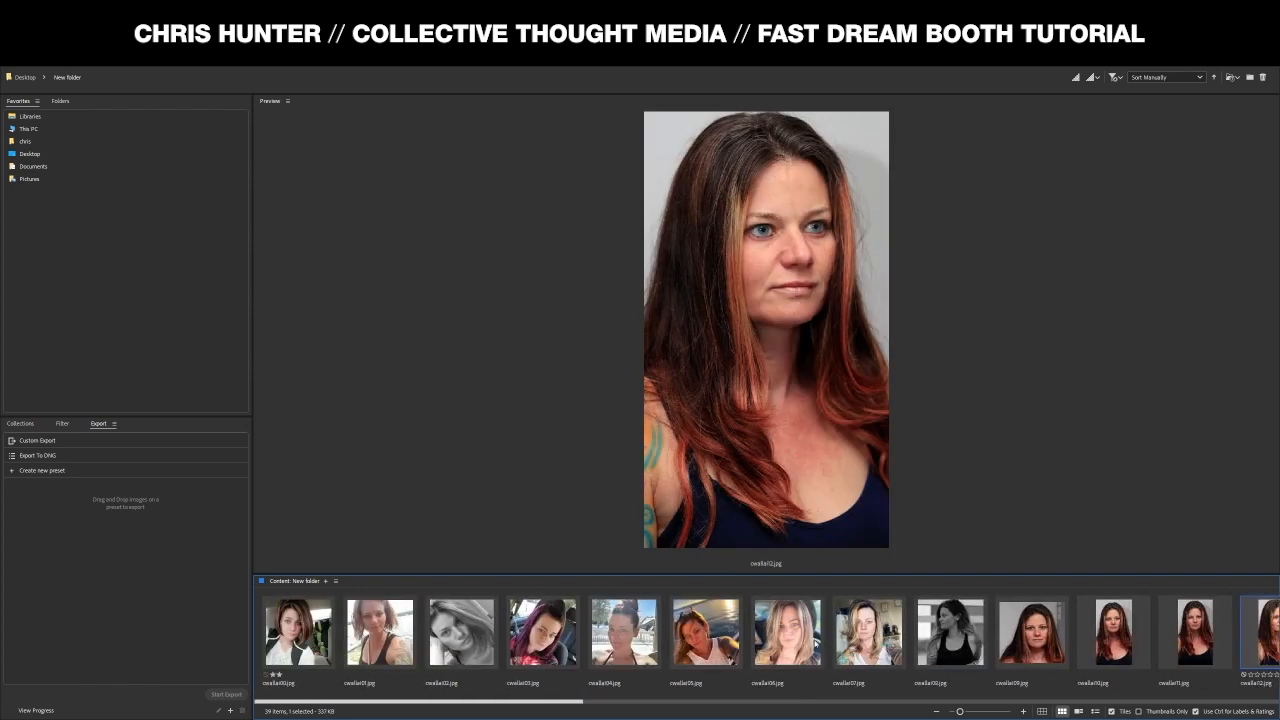
click(862, 640)
click(540, 640)
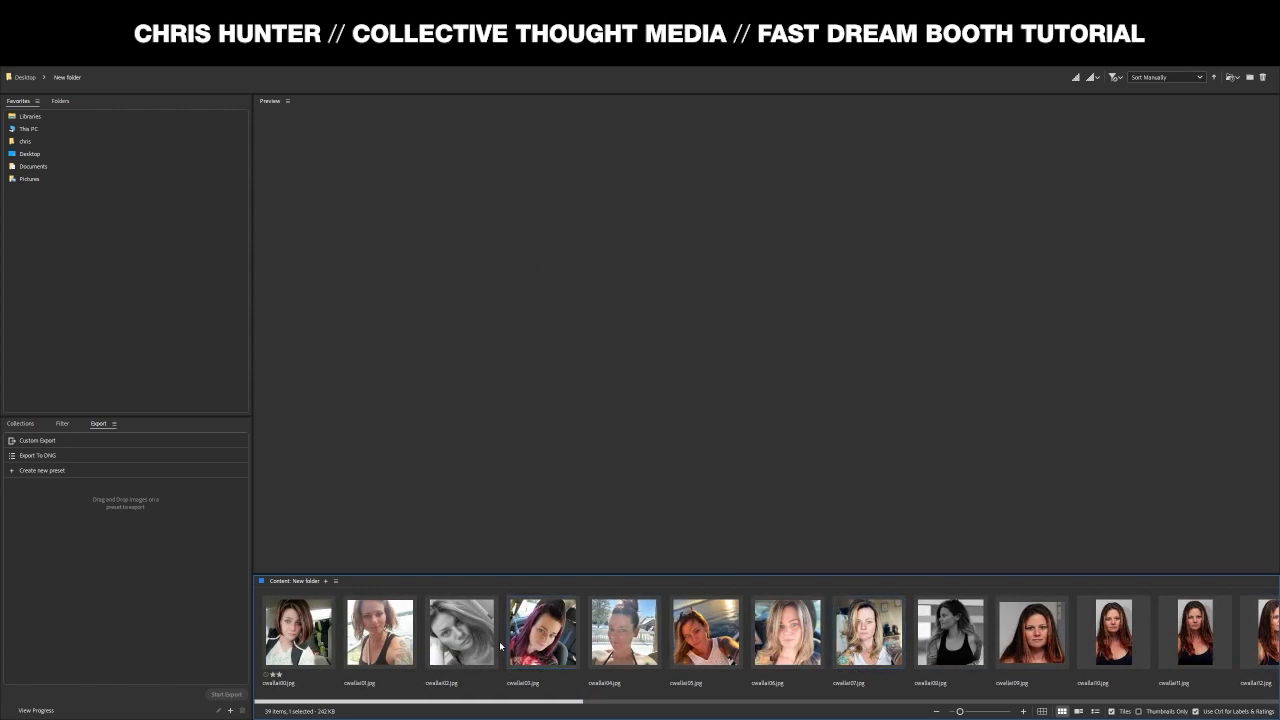
click(480, 645)
click(409, 645)
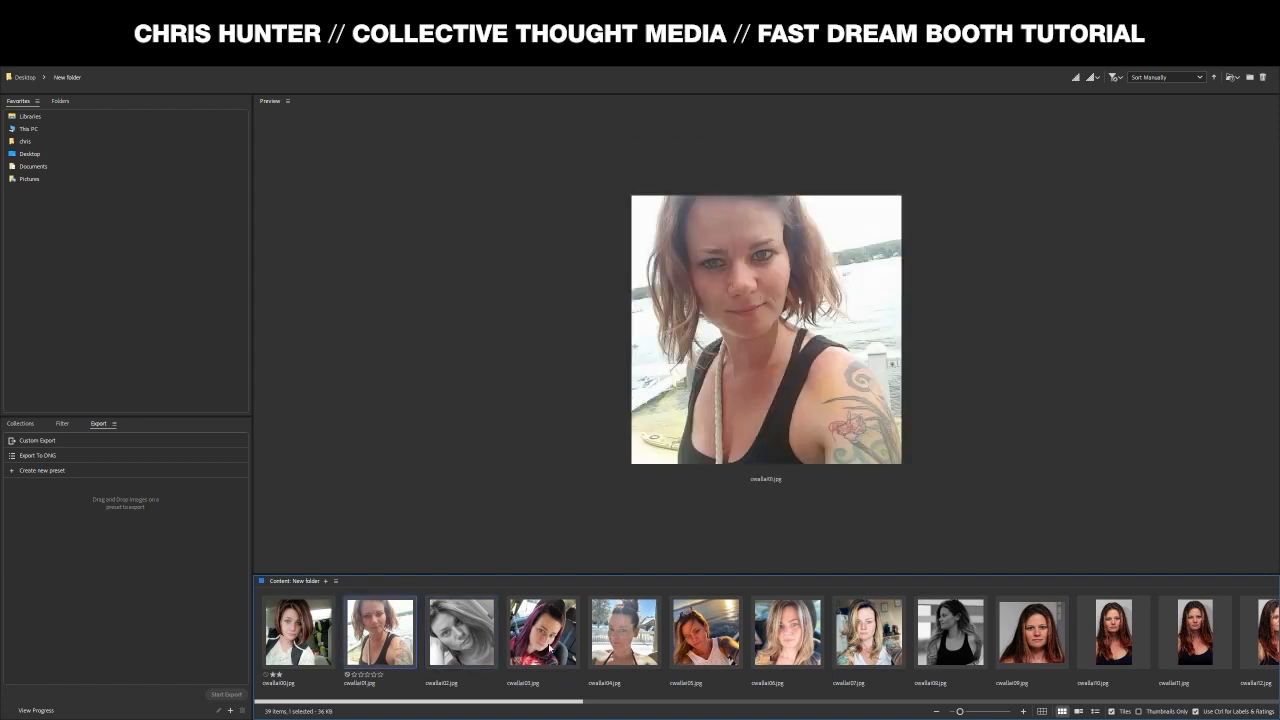
scroll(777, 658, down, 3)
click(820, 651)
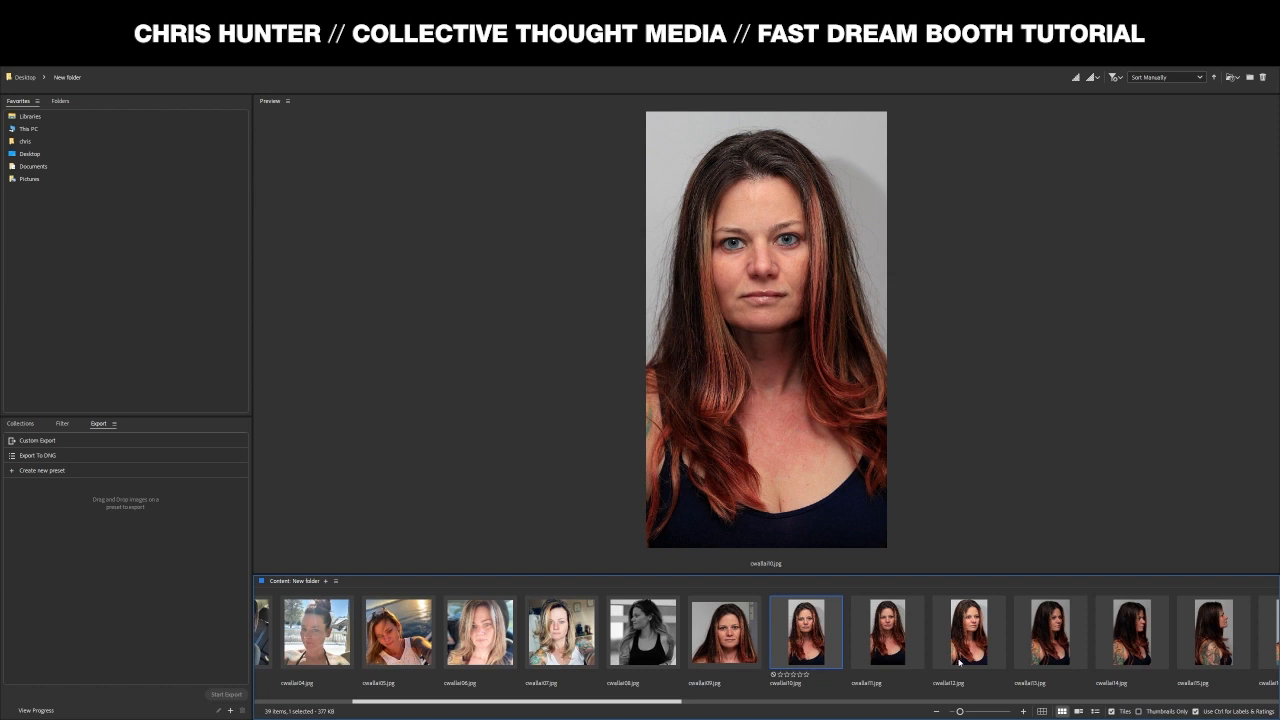
scroll(978, 658, down, 15)
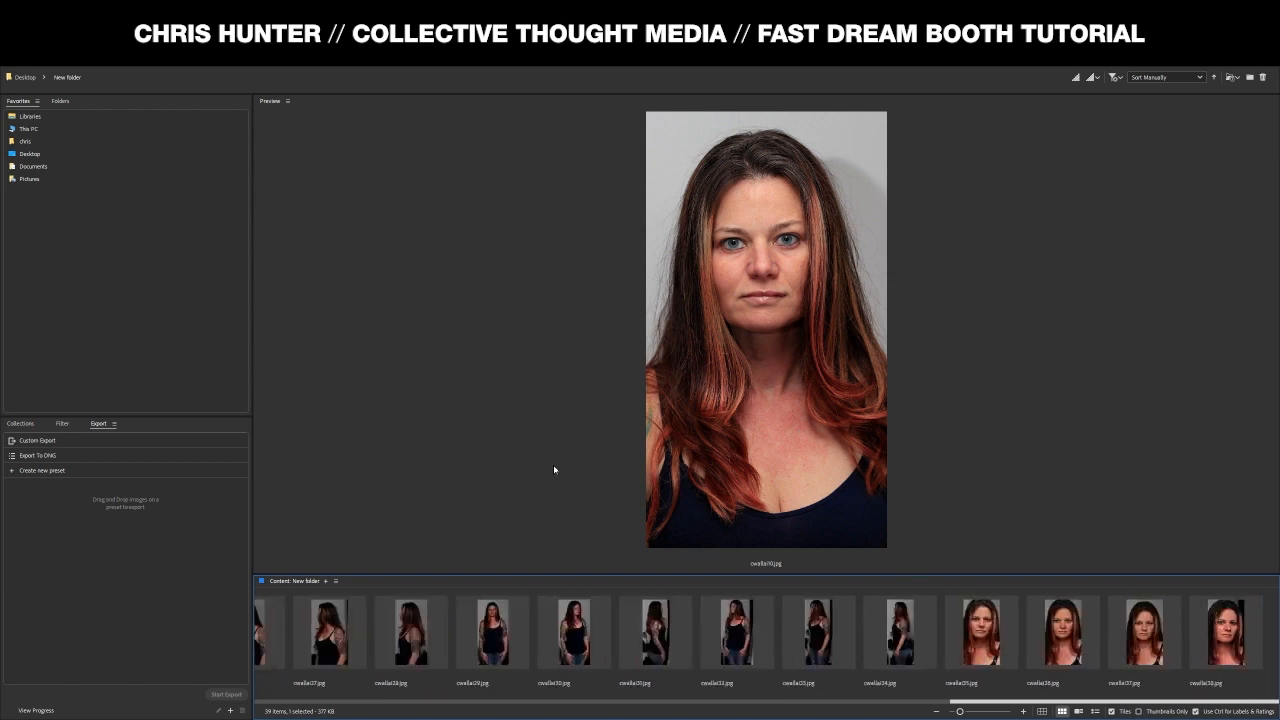
click(604, 640)
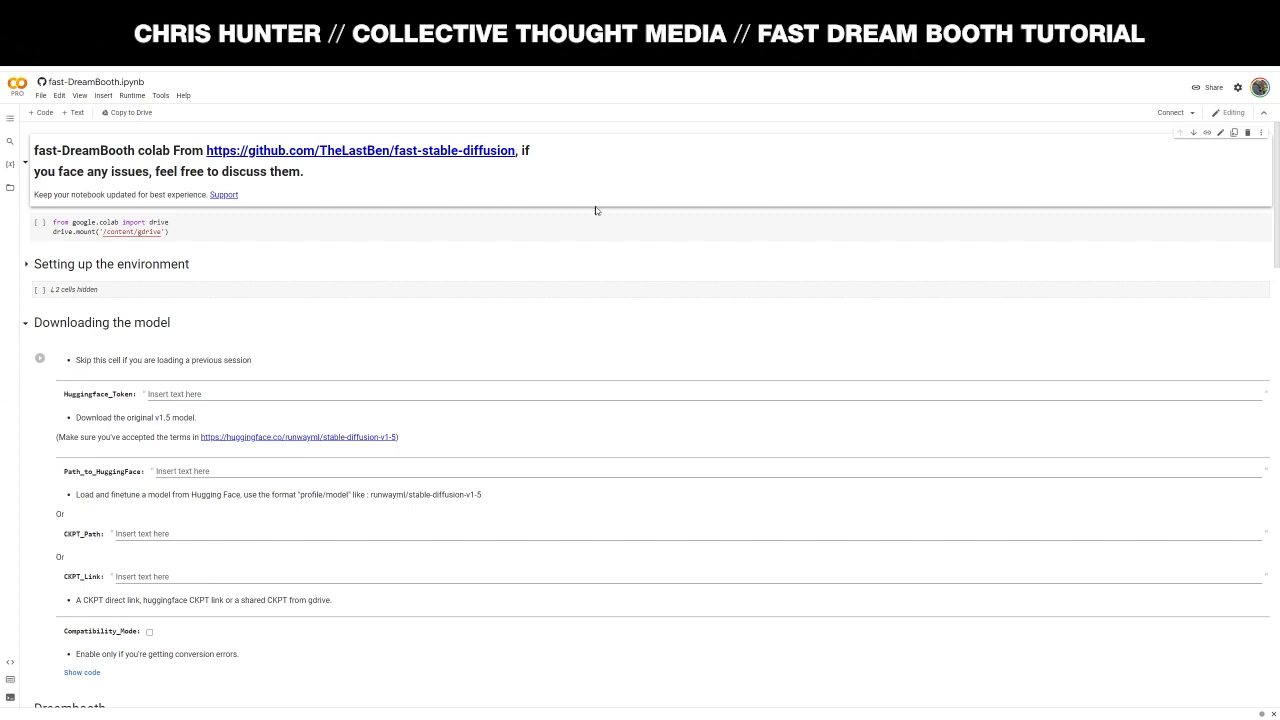
- Scroll down through the fast-DreamBooth notebook's sections and back up to the top
scroll(658, 240, down, 2)
scroll(658, 240, down, 15)
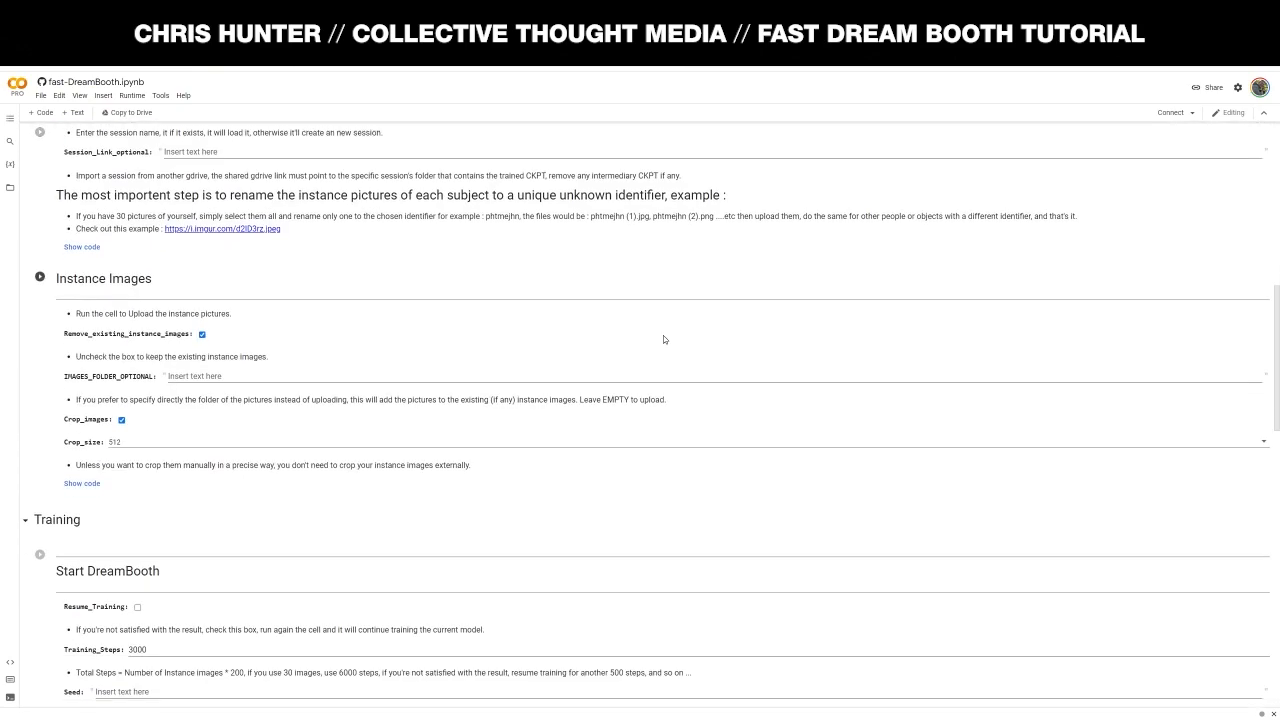
scroll(673, 341, down, 4)
scroll(673, 341, up, 14)
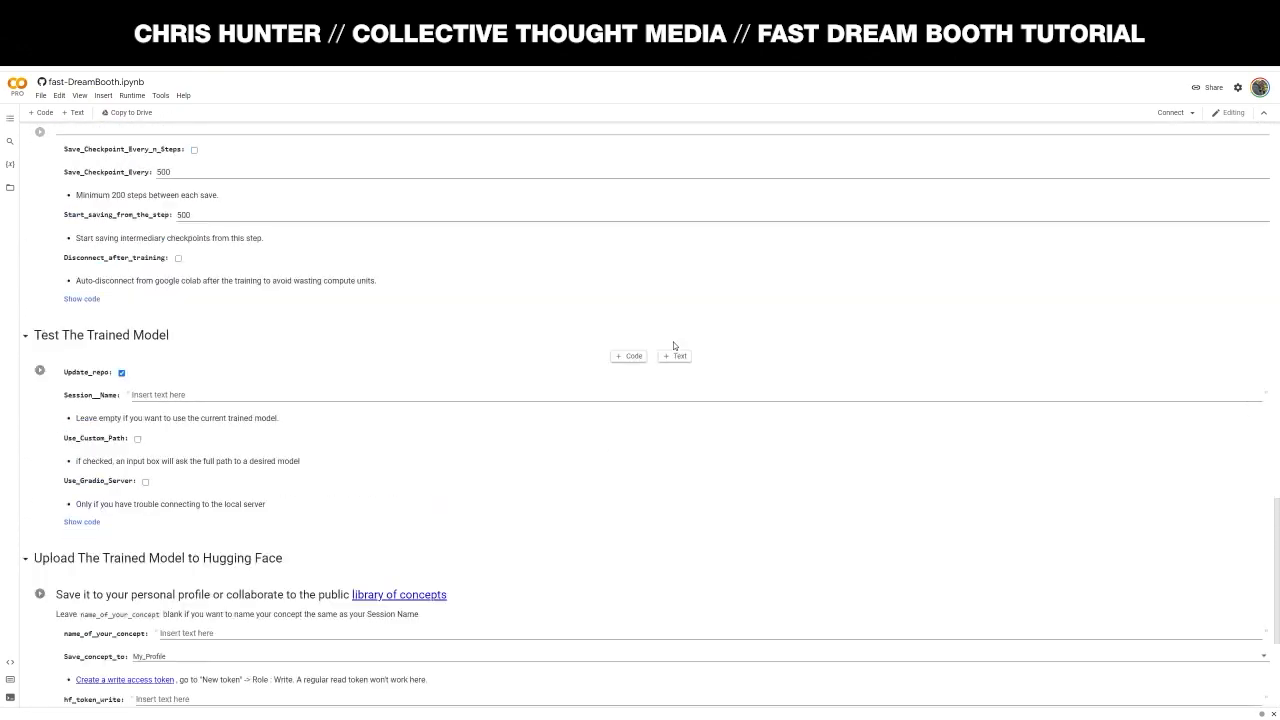
scroll(680, 348, up, 20)
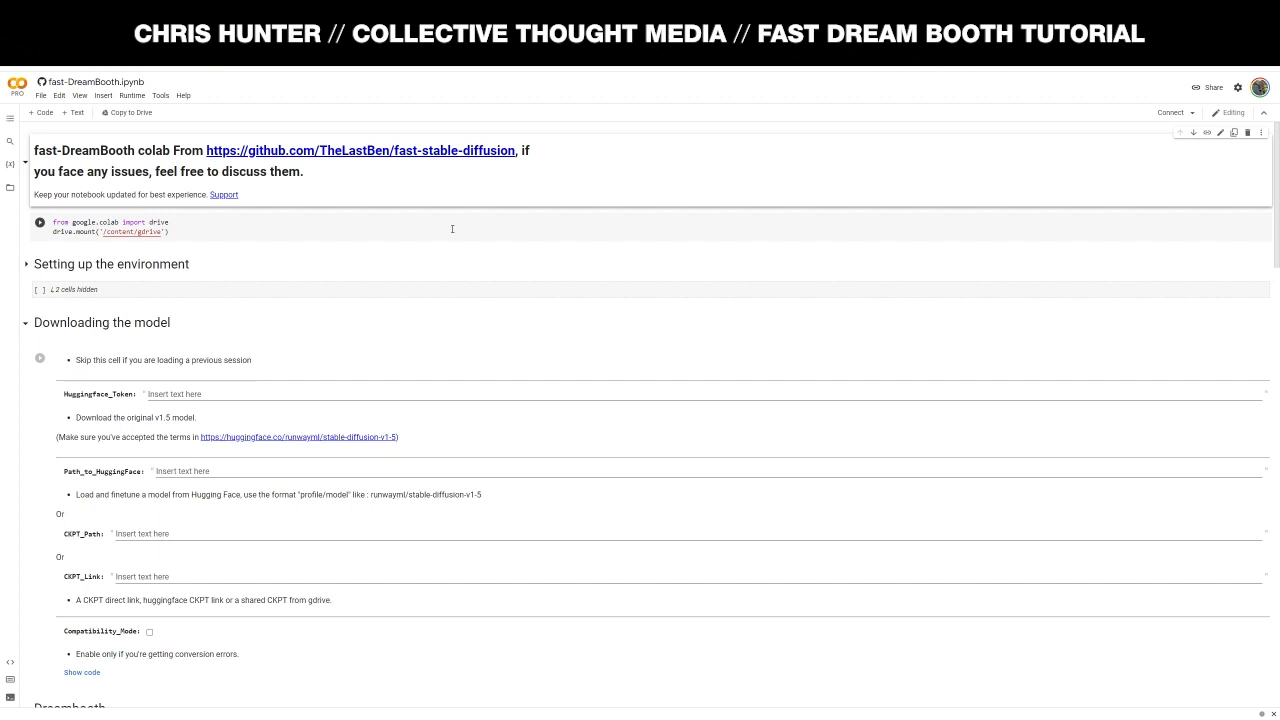
- Save a Drive copy of the notebook and rename it 'CwallAI fast-DreamBooth.ipynb'
click(41, 96)
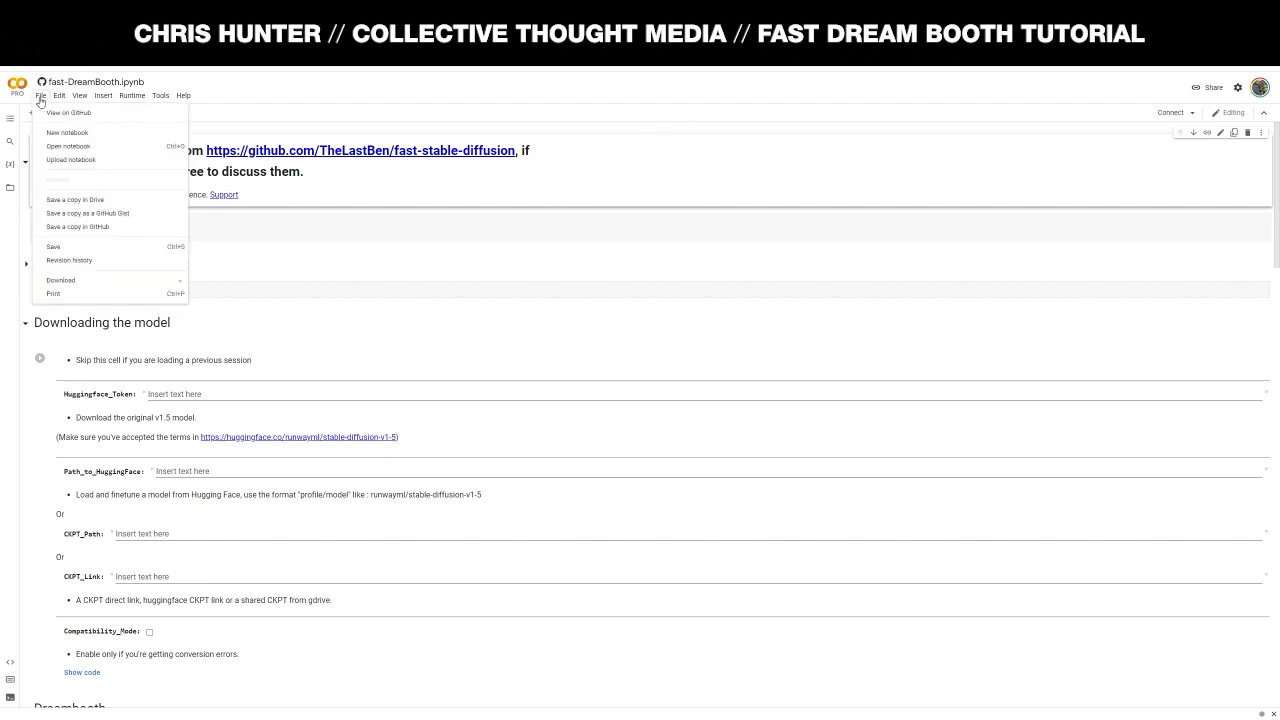
click(102, 200)
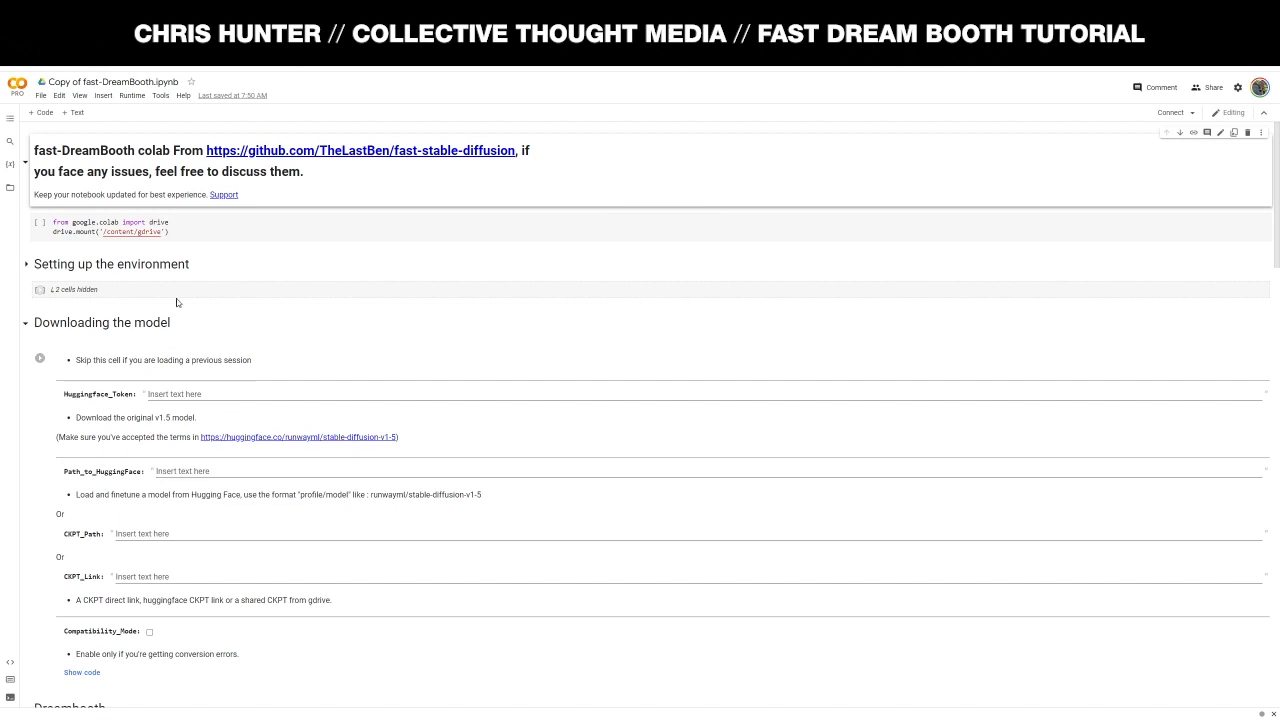
click(73, 82)
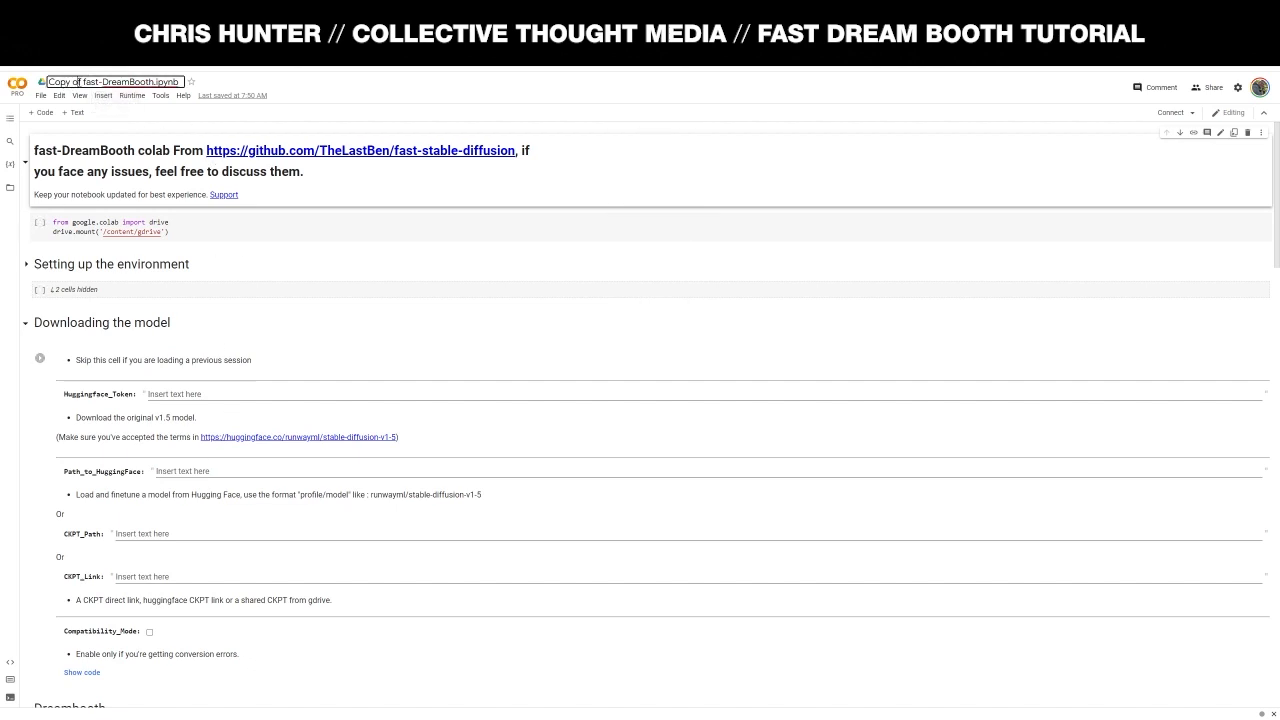
drag(80, 82, 25, 89)
key(BackSpace)
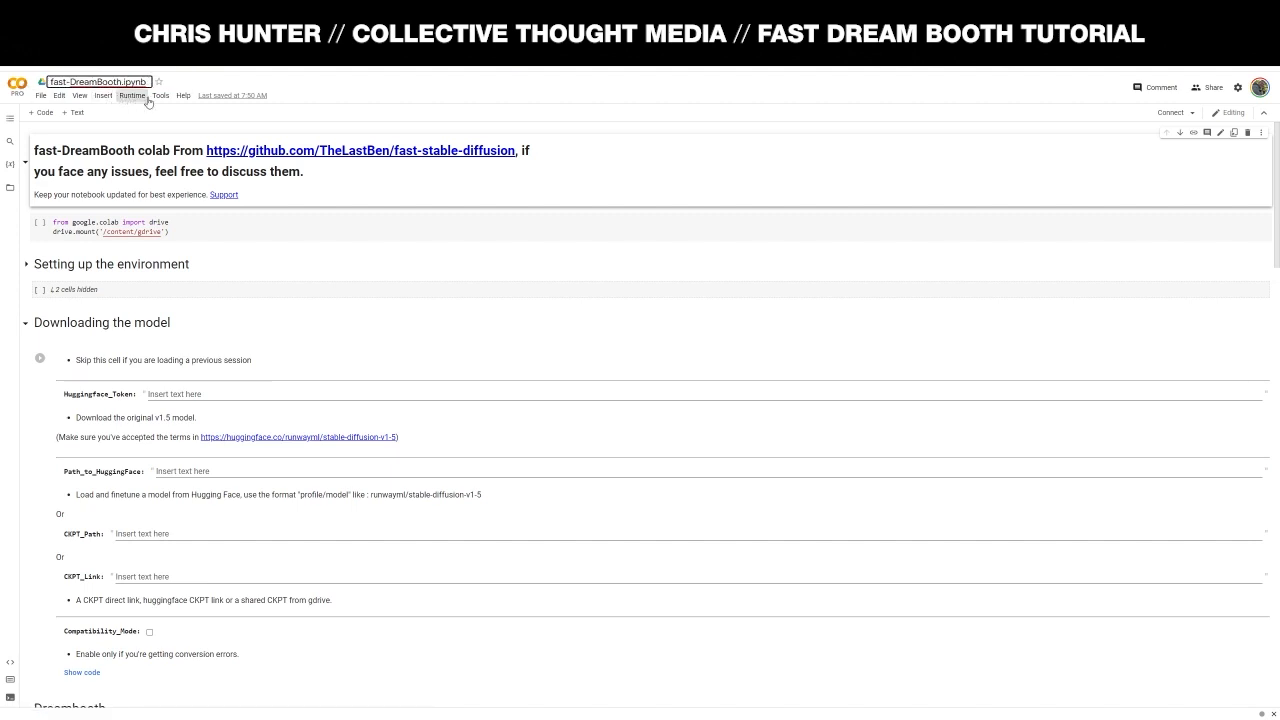
text(CwallAI)
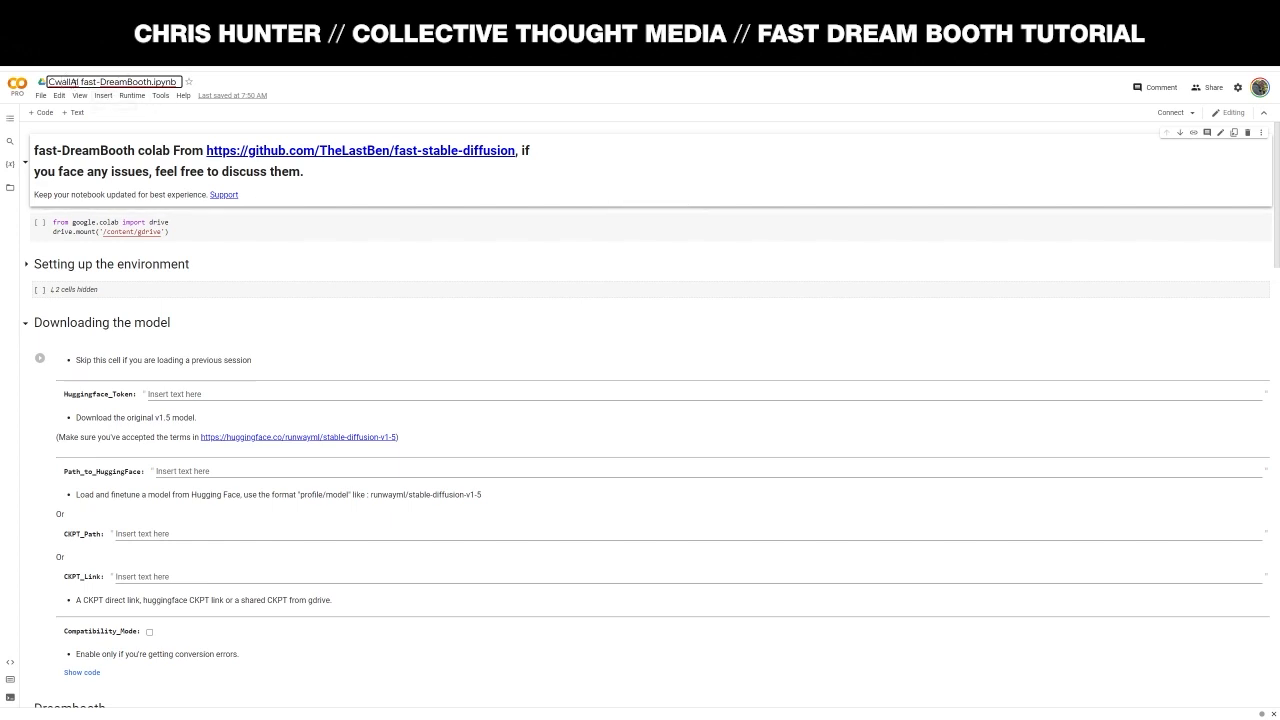
click(513, 264)
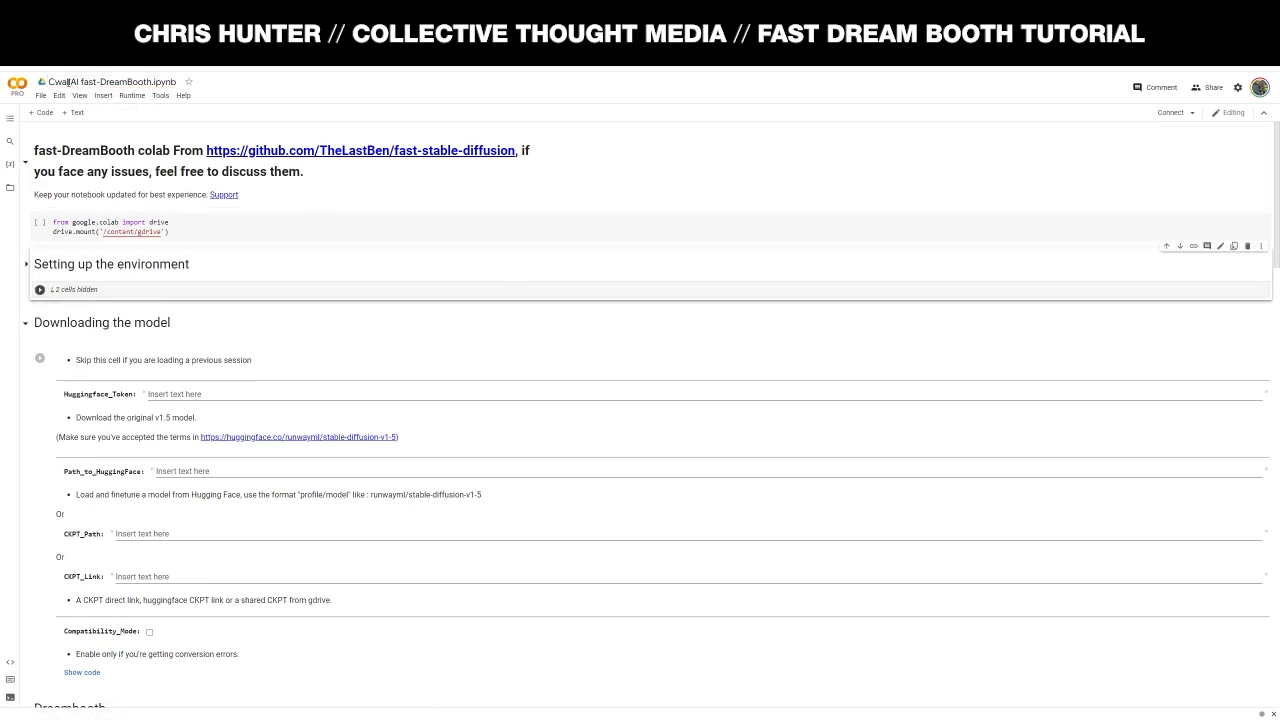
- Run the drive.mount cell and grant Drive access so it mounts at /content/gdrive
click(828, 197)
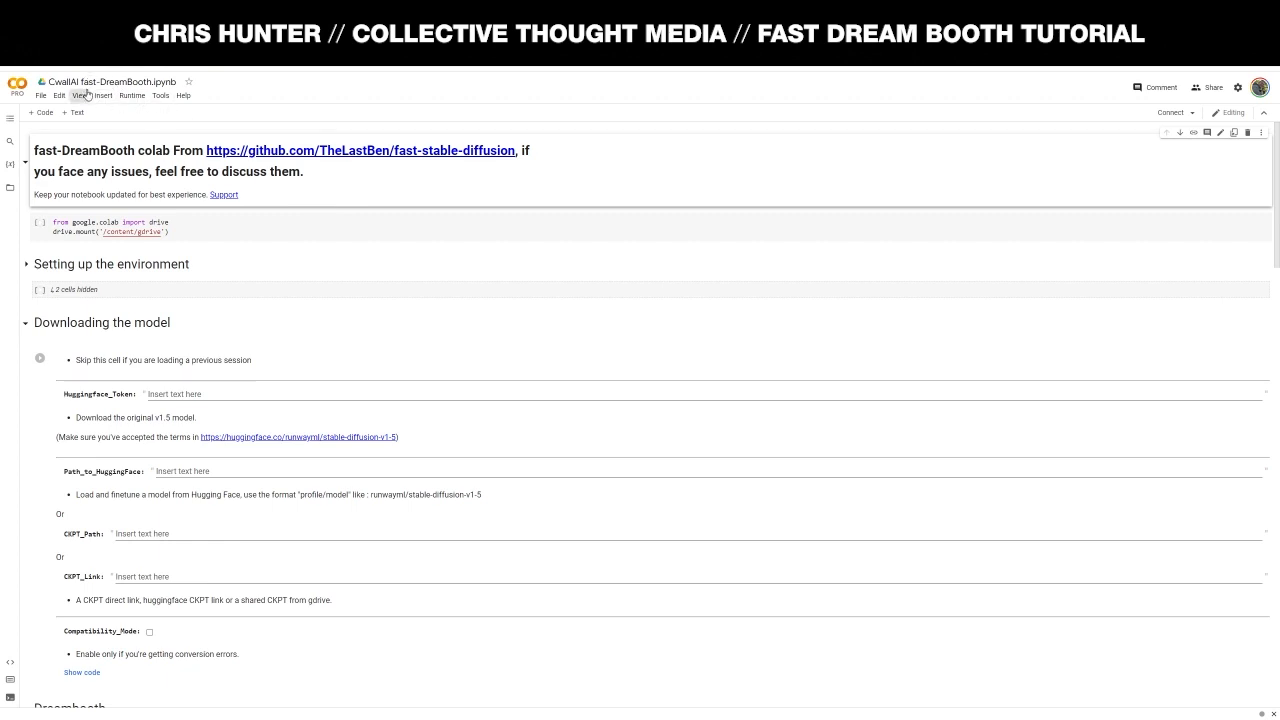
click(39, 222)
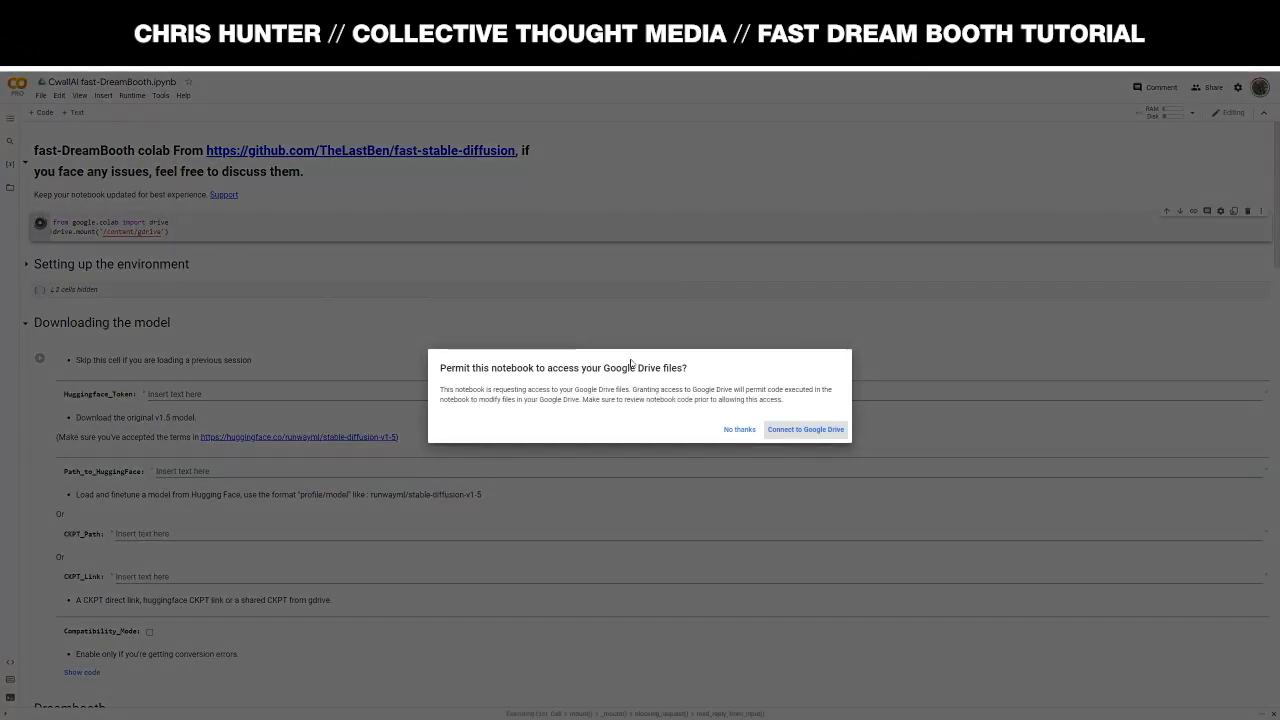
click(795, 431)
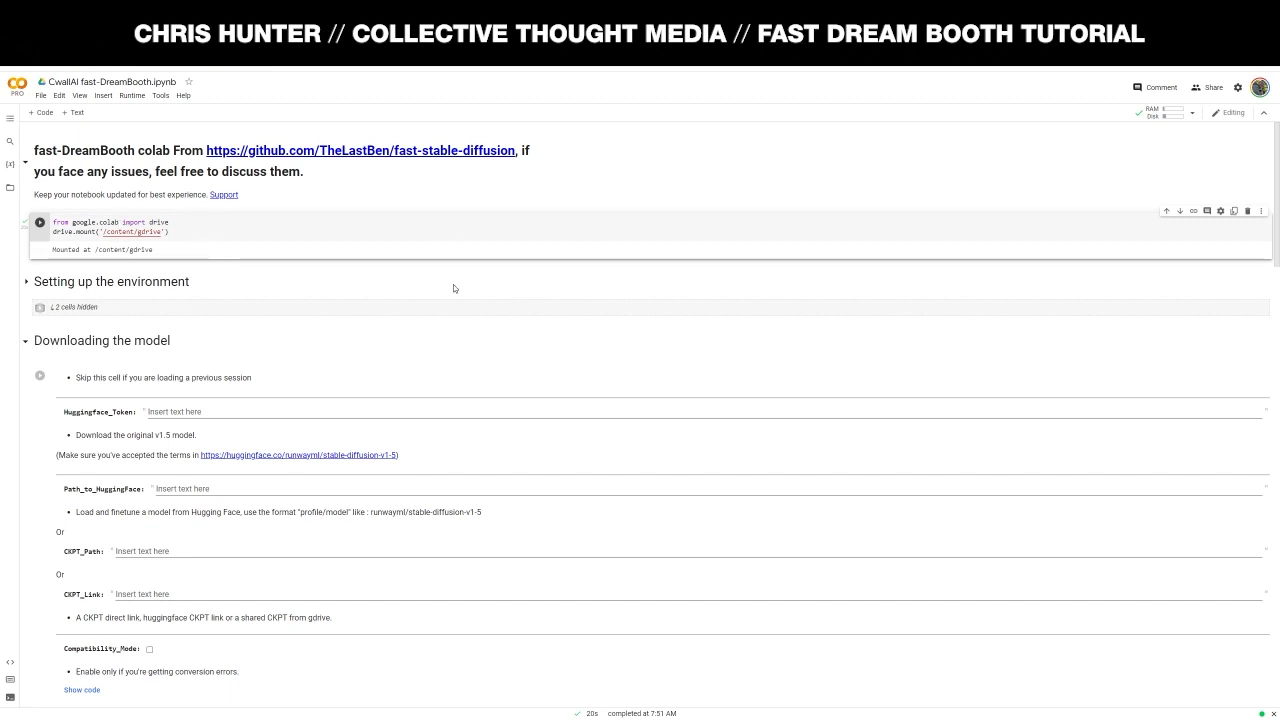
- Run the Dependencies and xformers setup cells and wait until xformers reports DONE
click(27, 283)
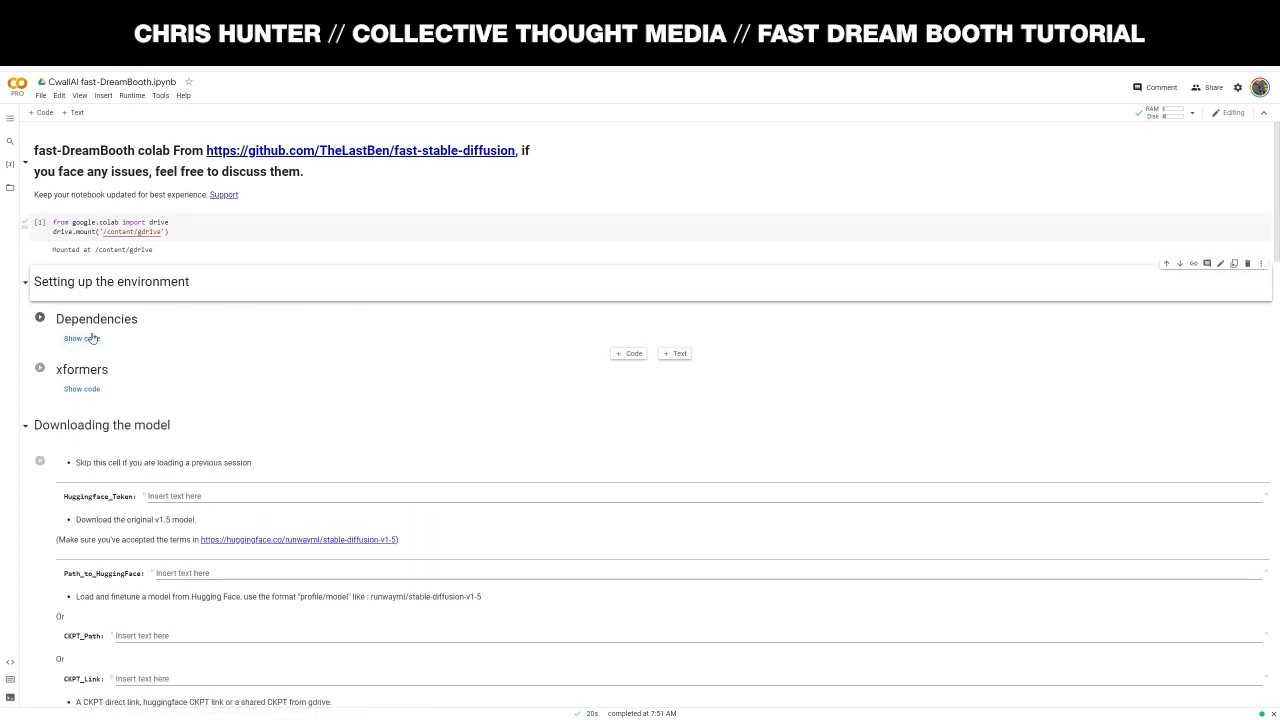
click(26, 284)
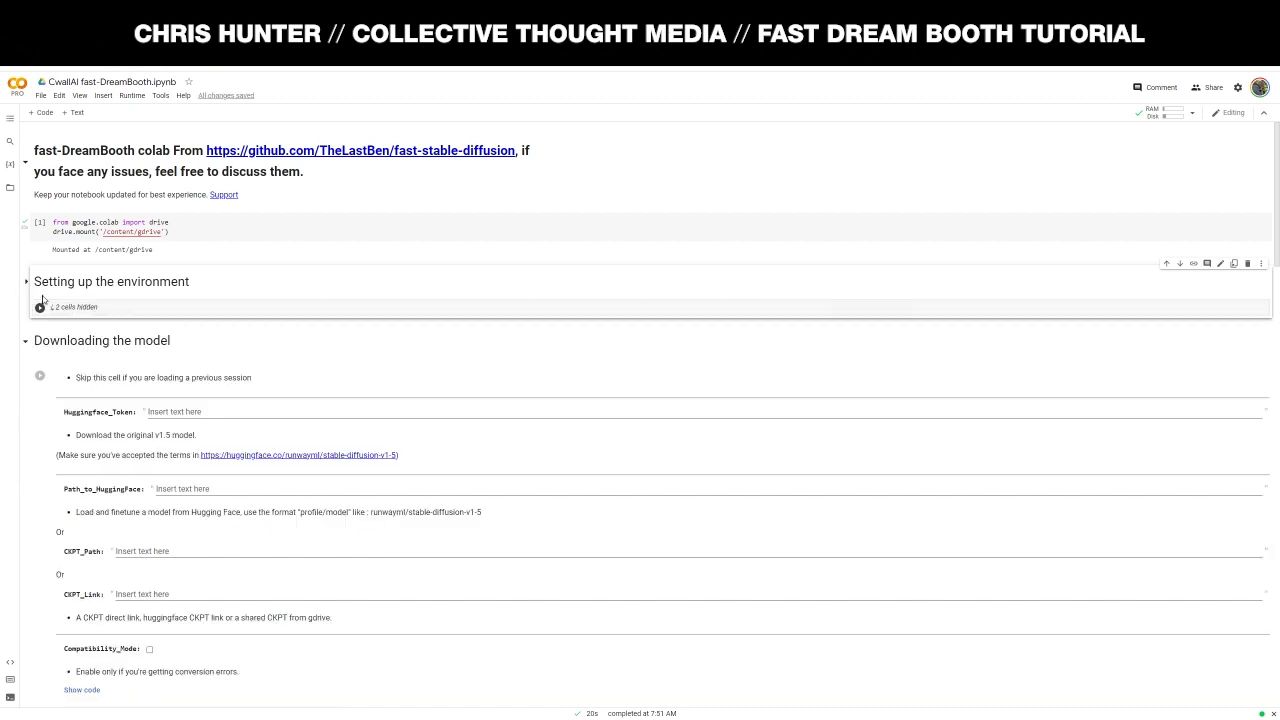
click(40, 307)
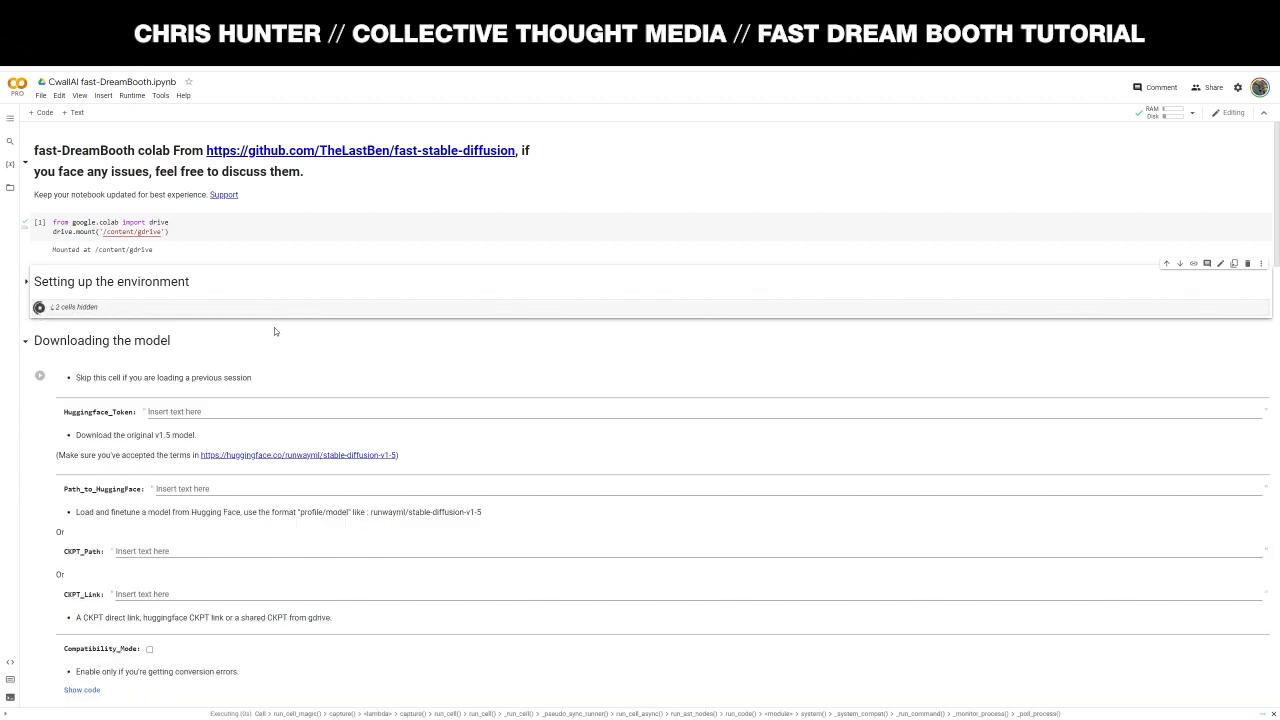
click(26, 283)
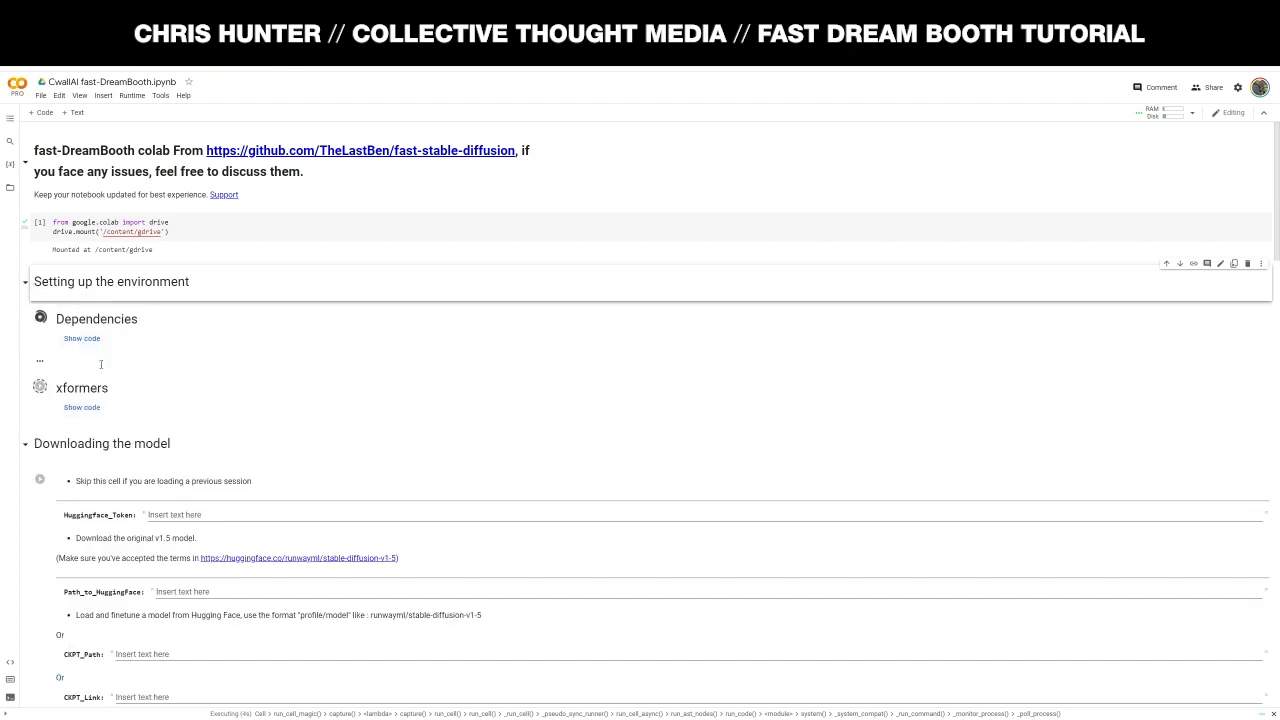
click(26, 283)
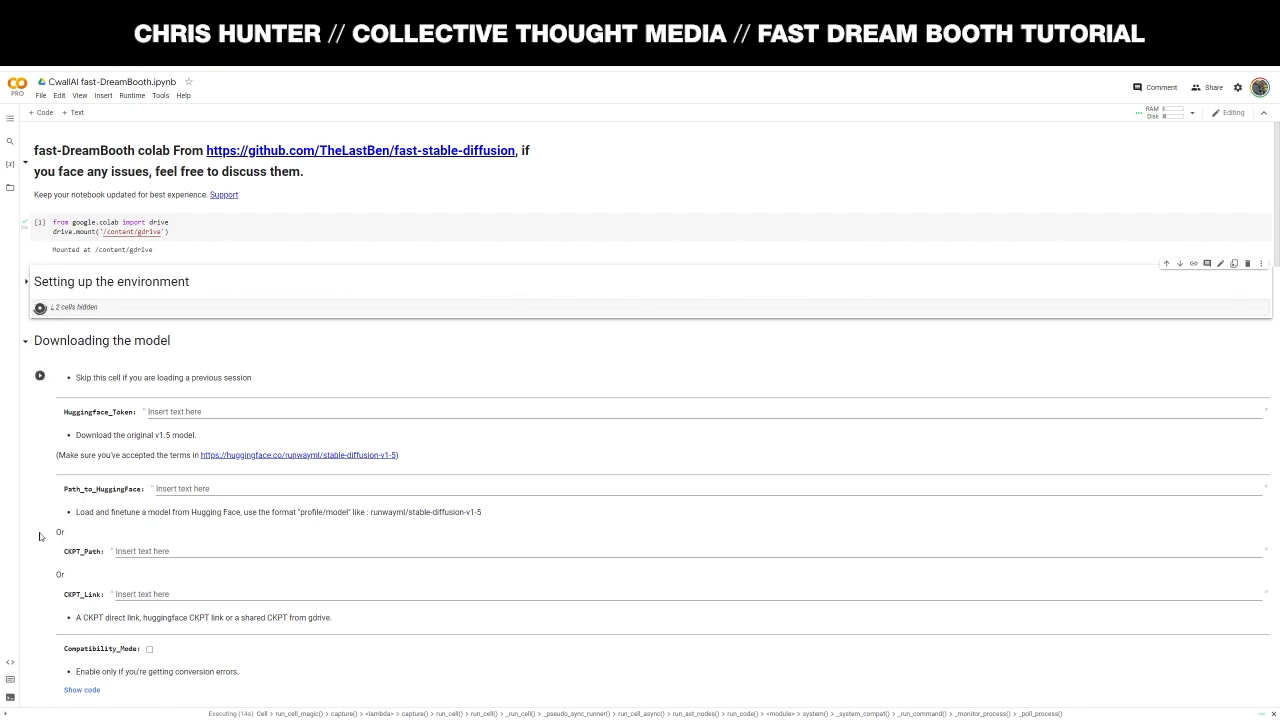
scroll(127, 513, down, 3)
scroll(127, 513, down, 3)
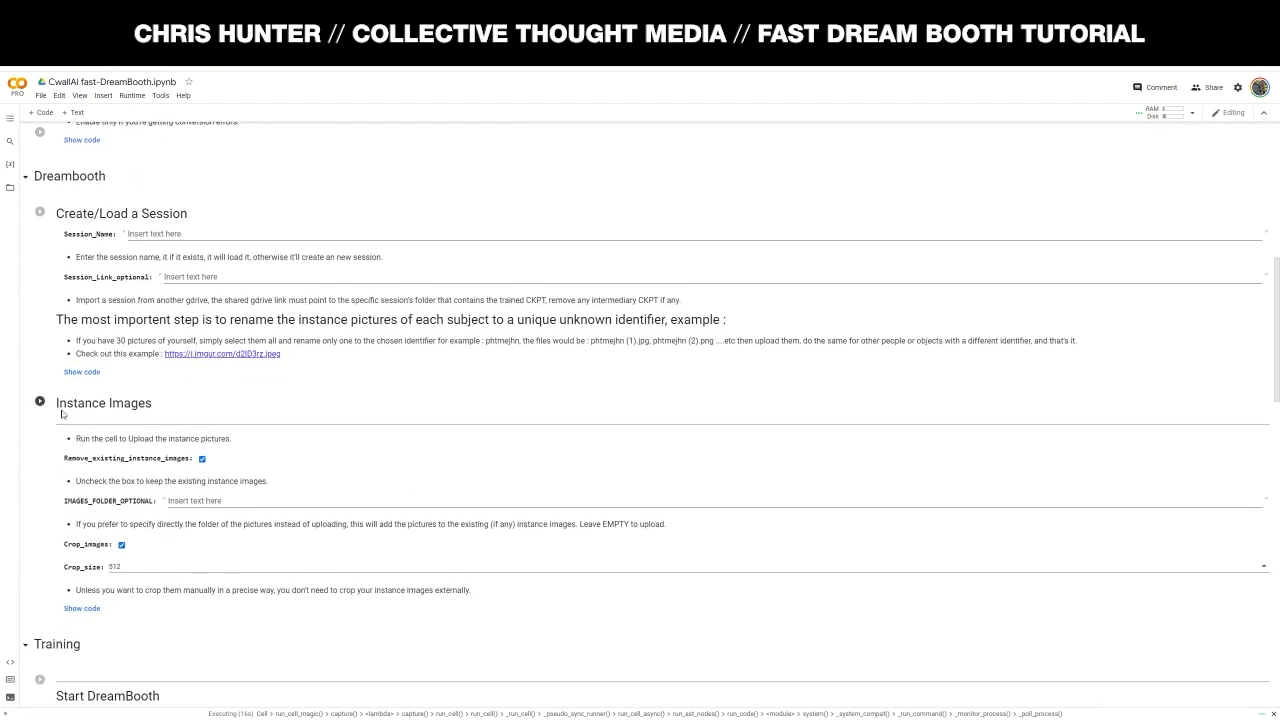
scroll(95, 364, up, 6)
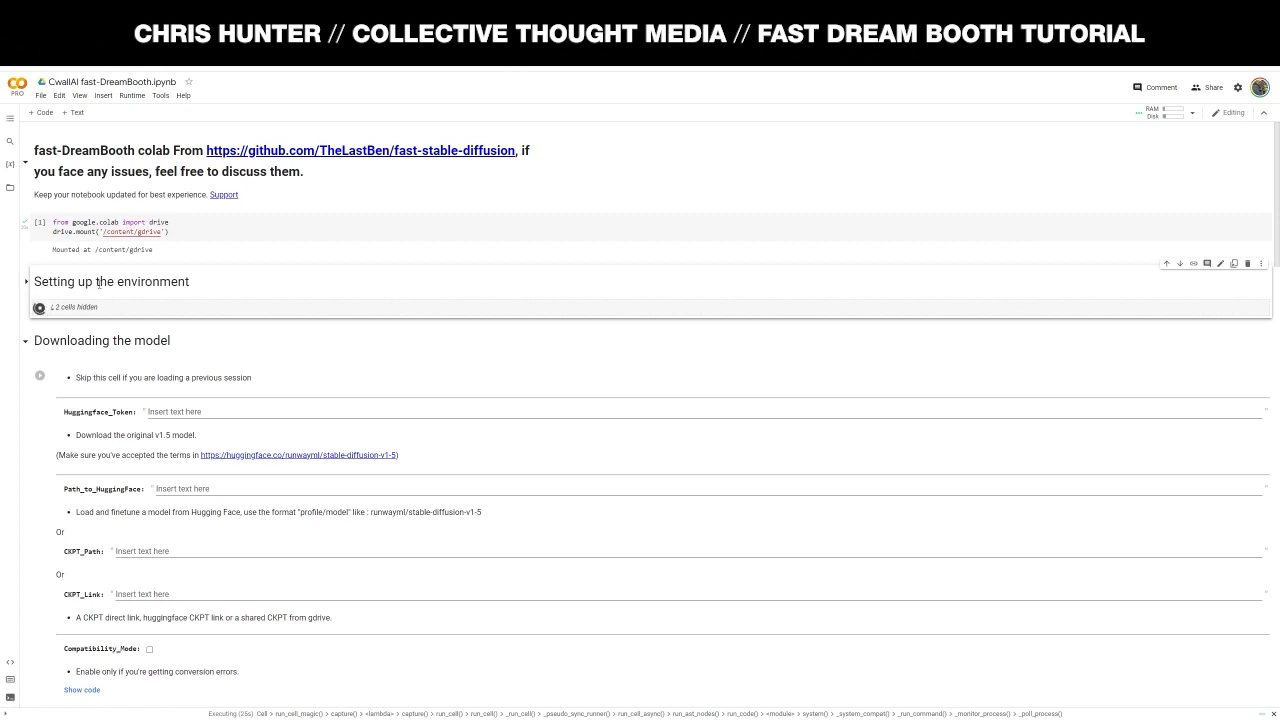
click(25, 282)
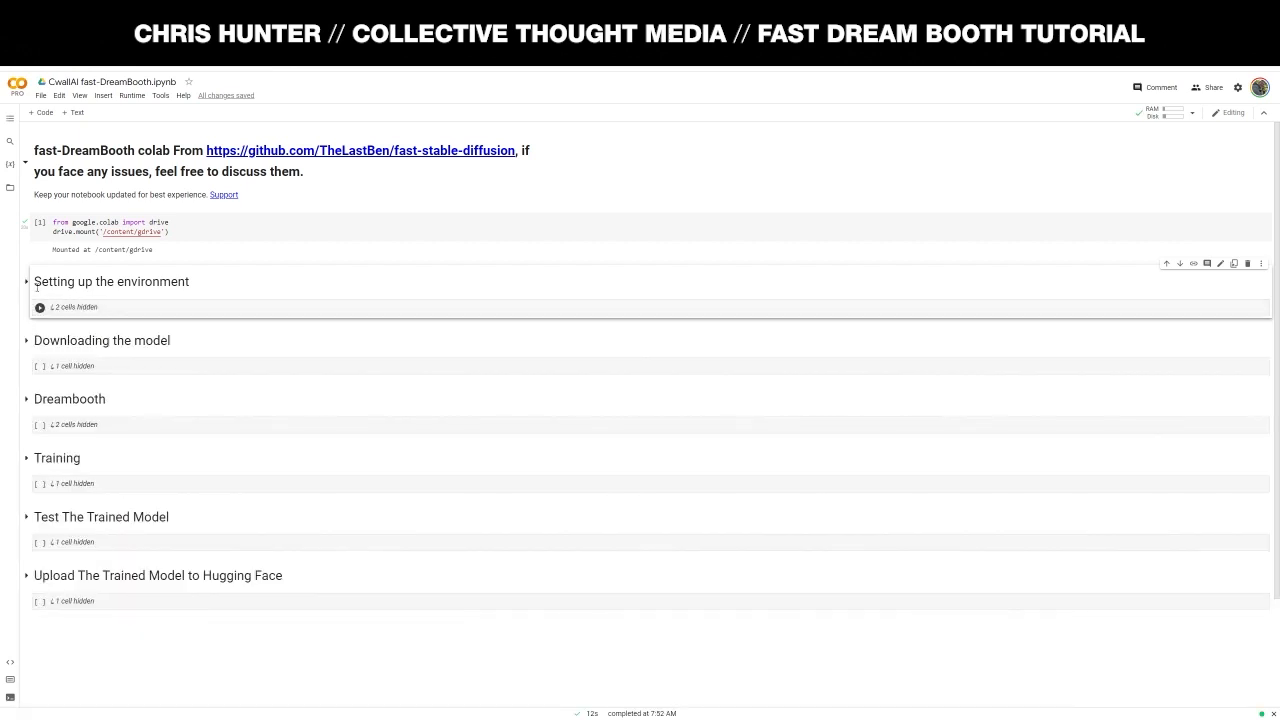
click(27, 285)
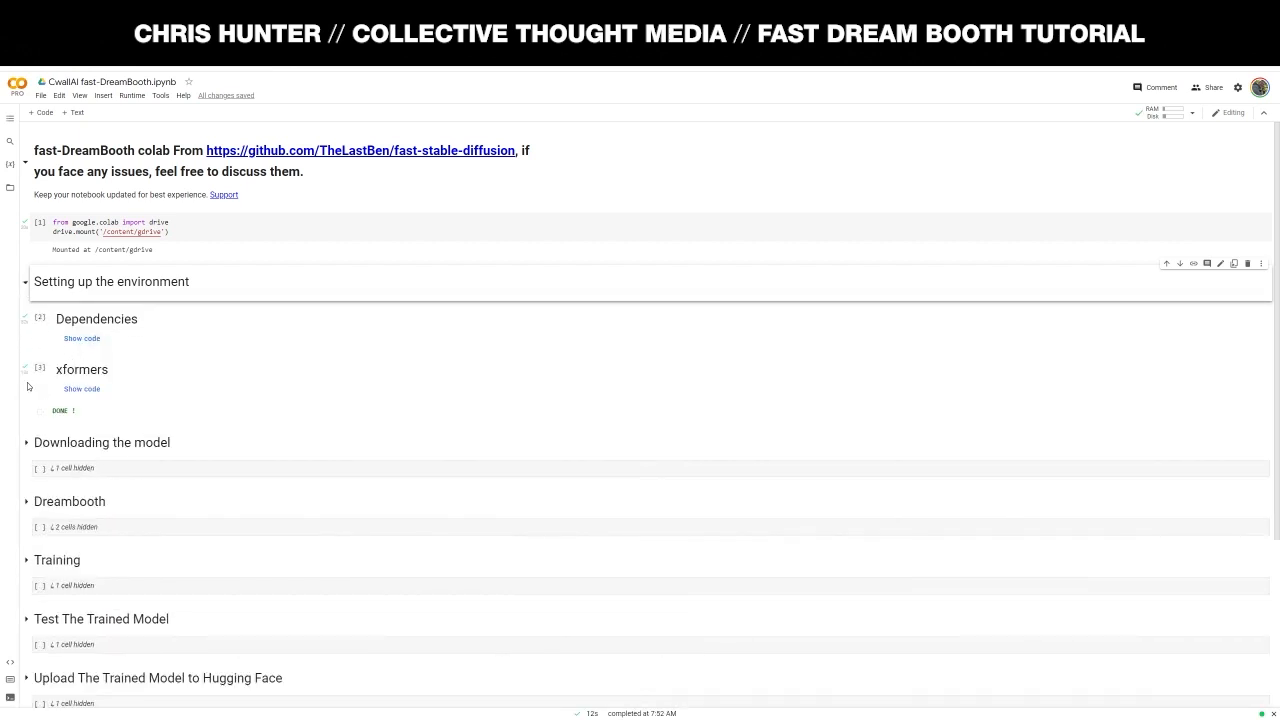
click(26, 285)
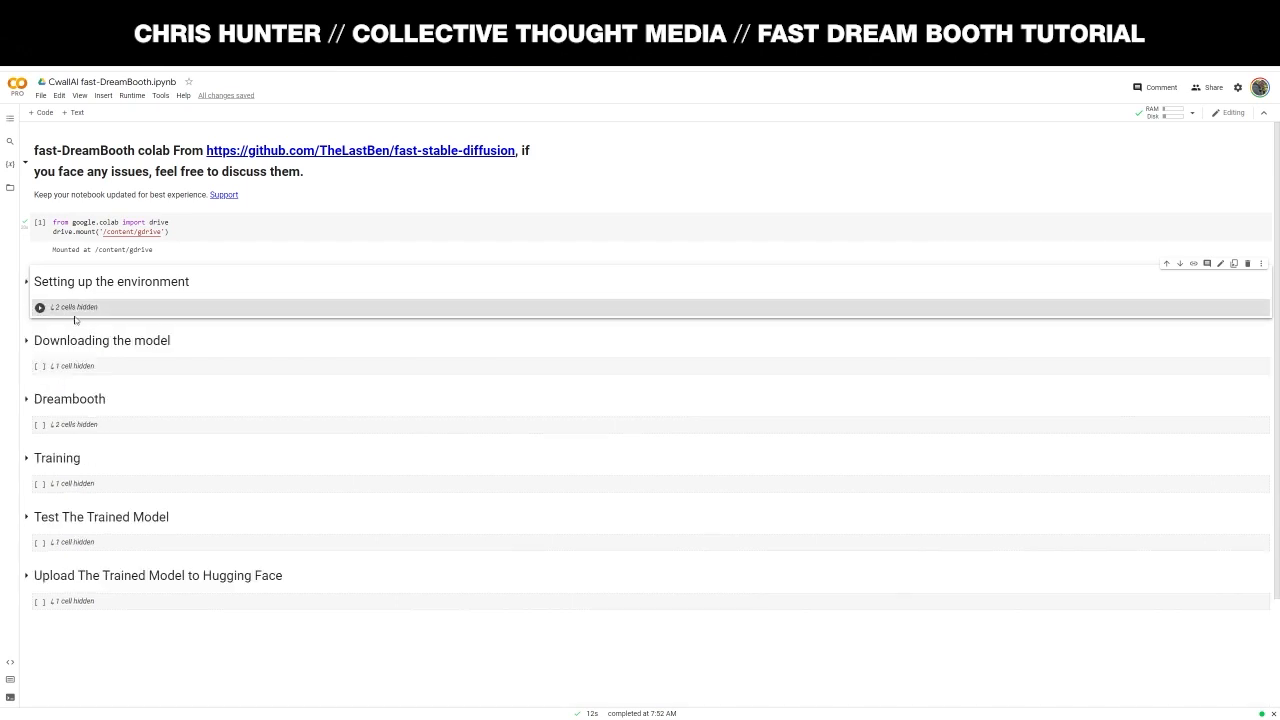
- Check the finished environment setup section, then fold it away
click(26, 285)
click(26, 285)
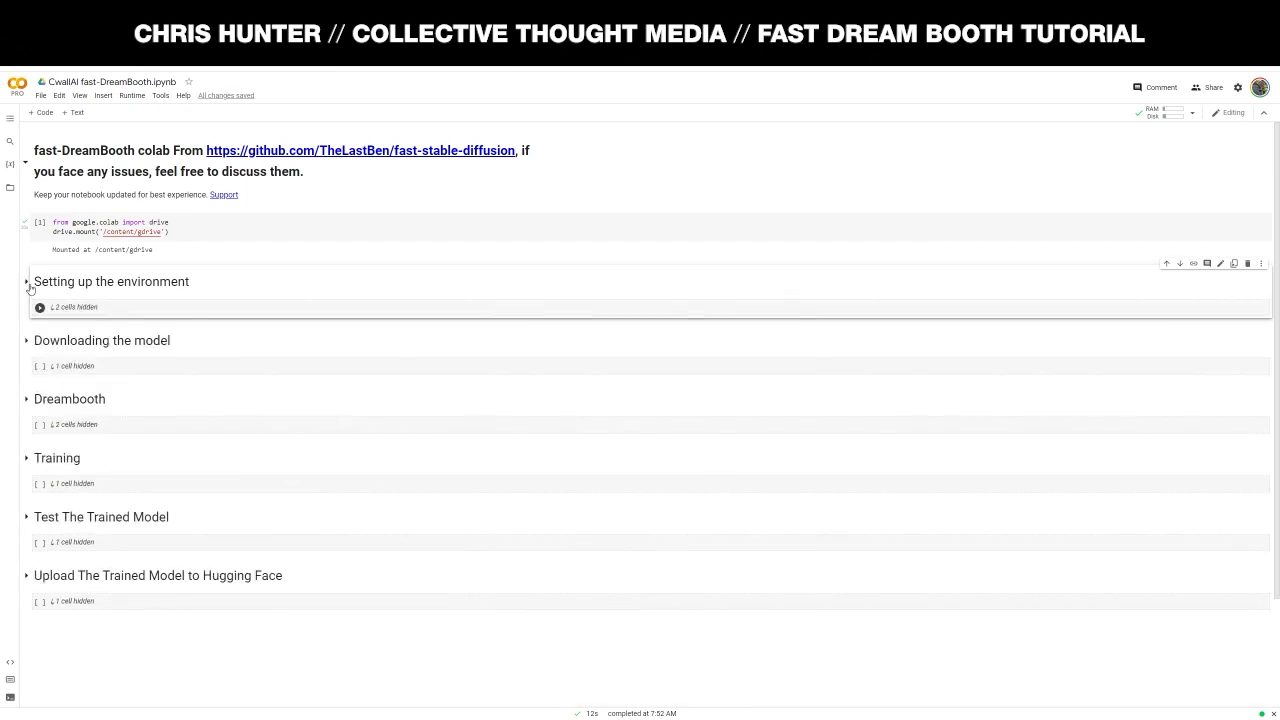
click(26, 285)
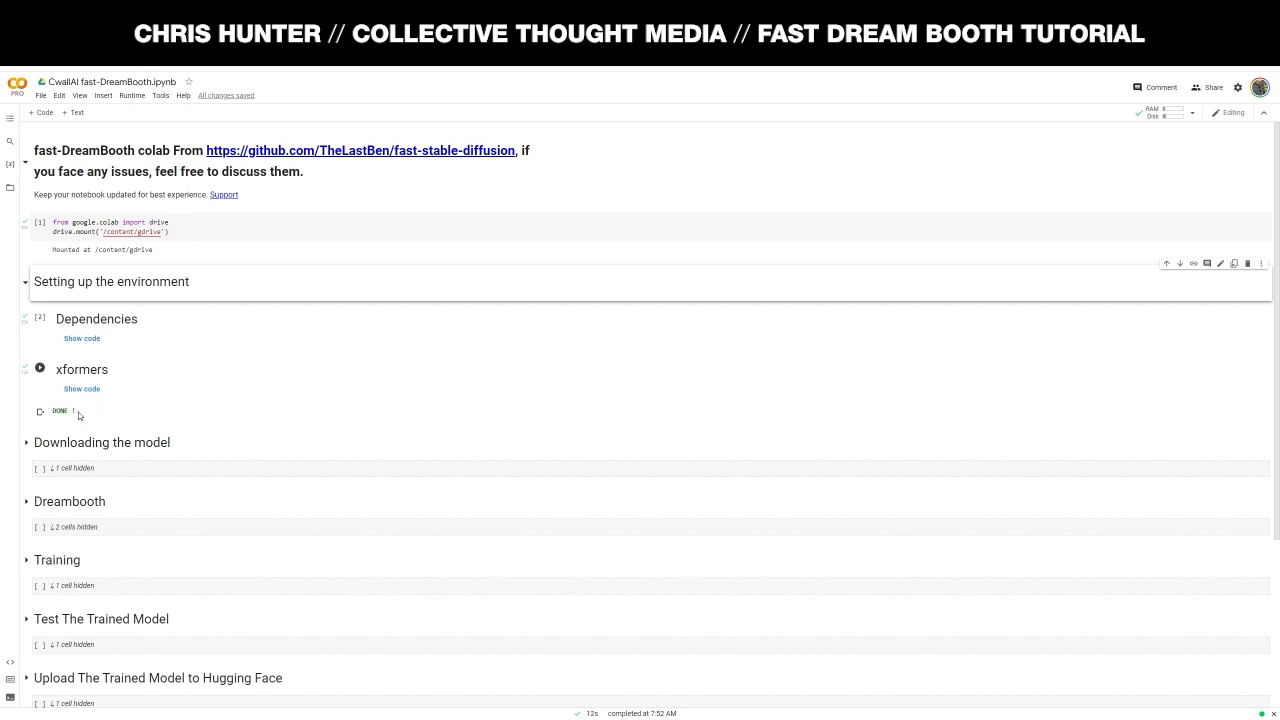
click(25, 282)
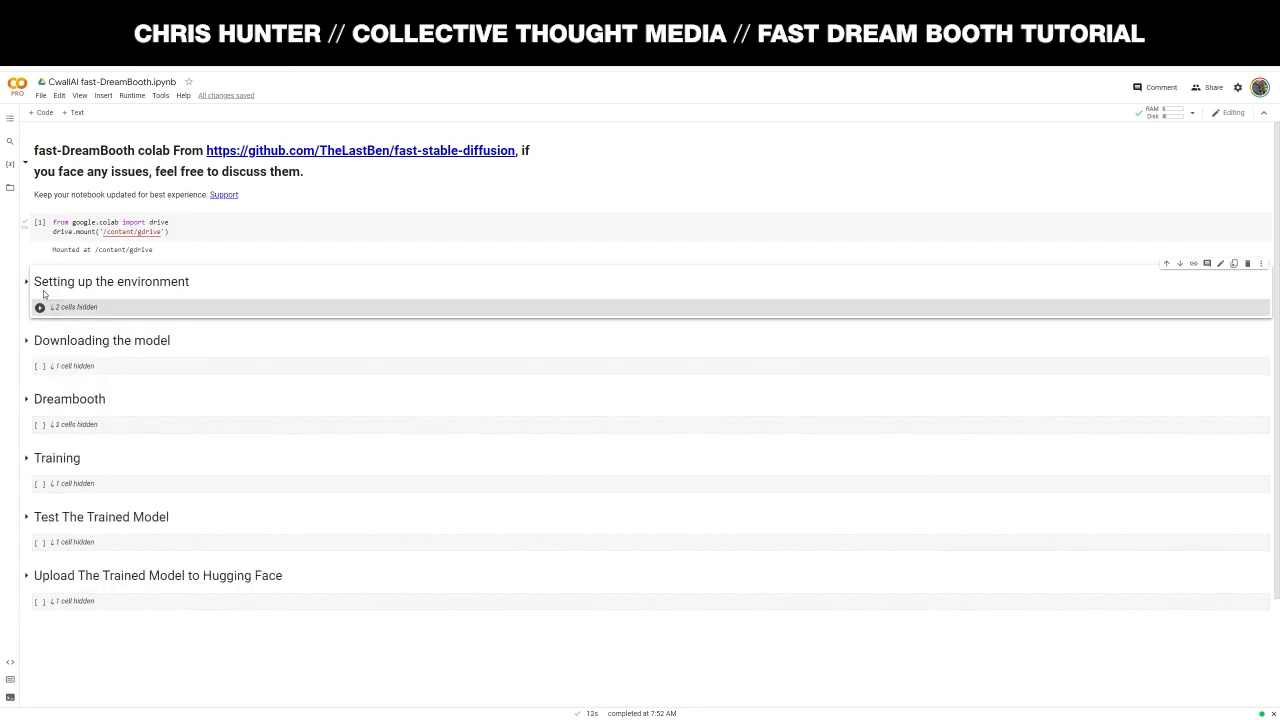
- Expand 'Downloading the model' and put focus in the Huggingface_Token field
click(25, 341)
scroll(212, 365, down, 1)
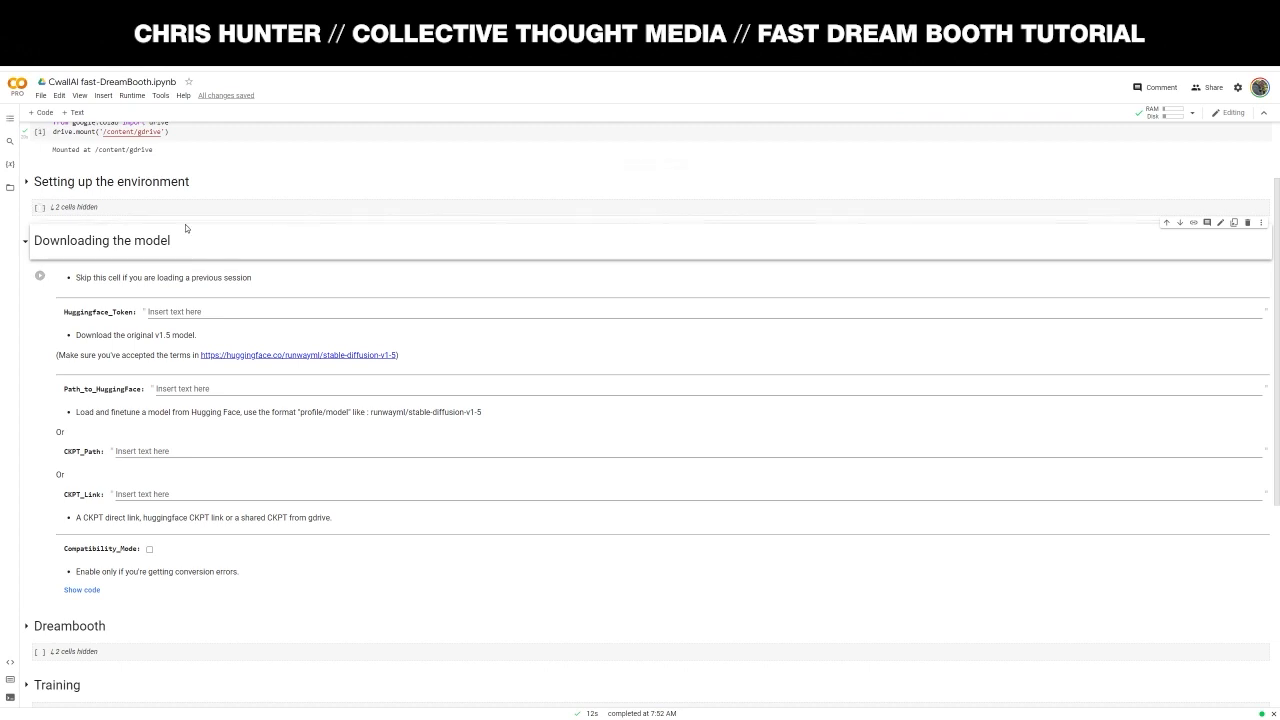
click(190, 314)
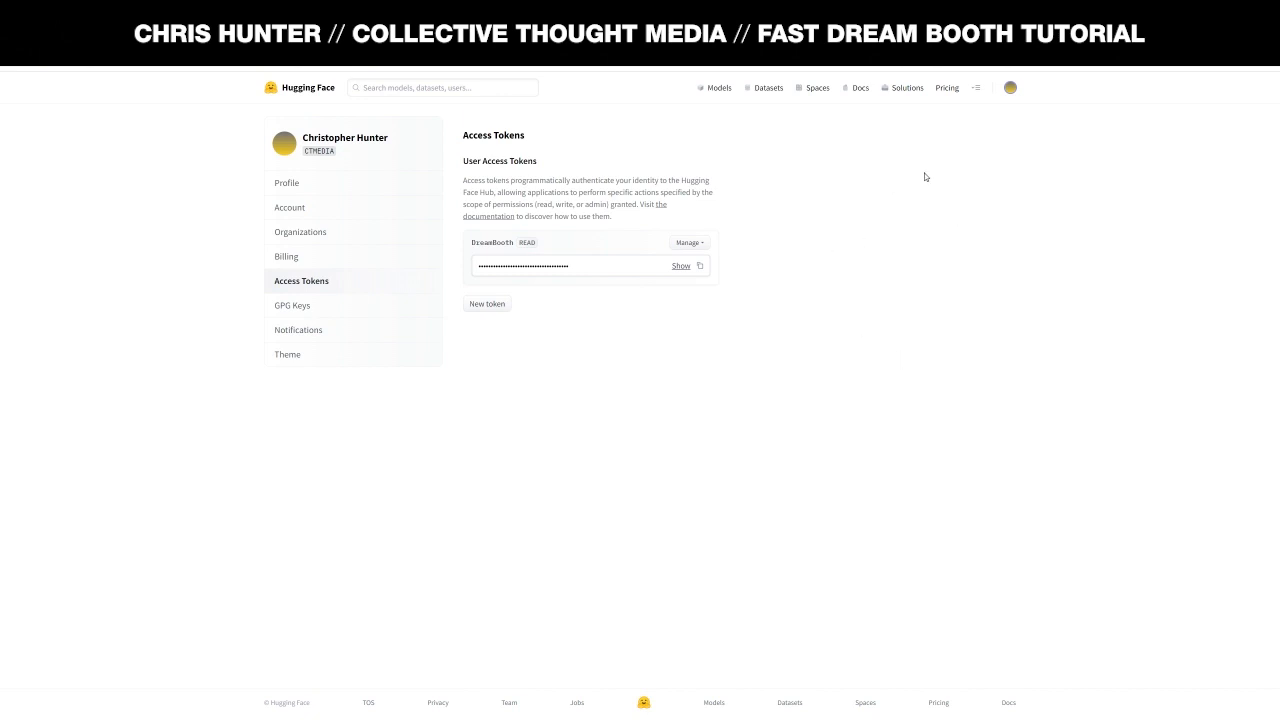
- Copy the DreamBooth read token from Hugging Face Settings > Access Tokens
click(1012, 89)
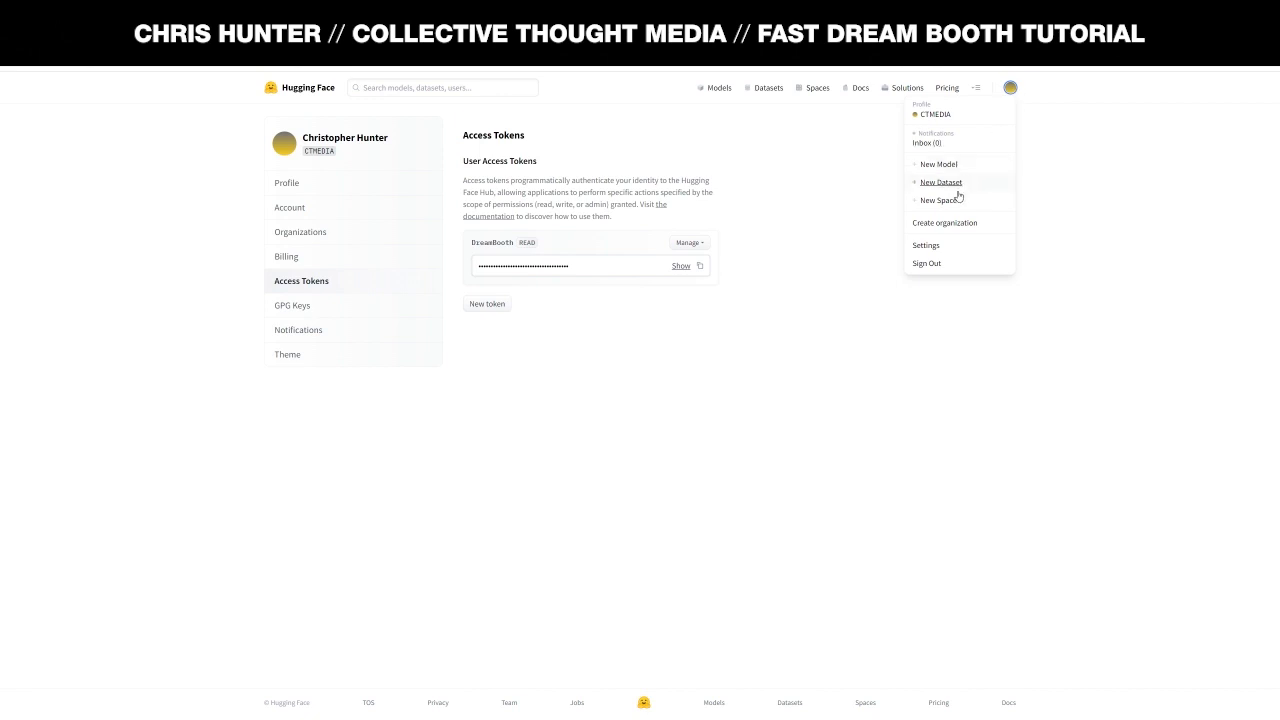
click(940, 245)
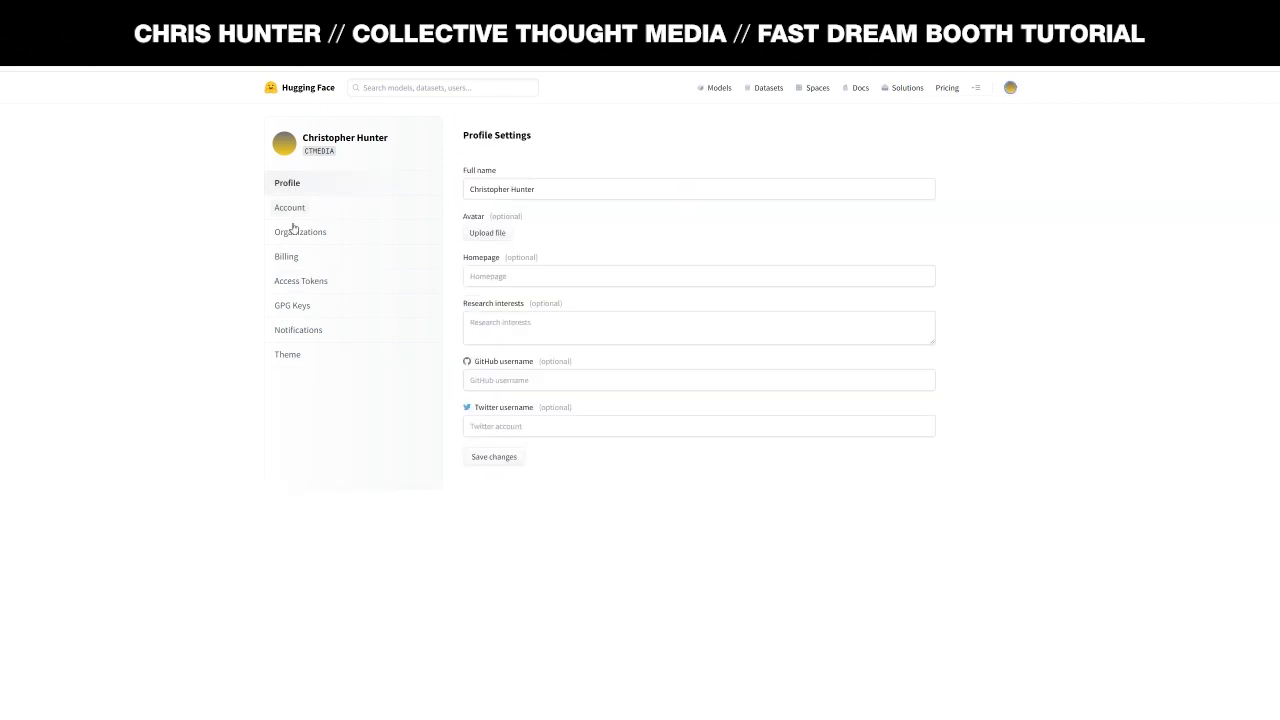
click(306, 288)
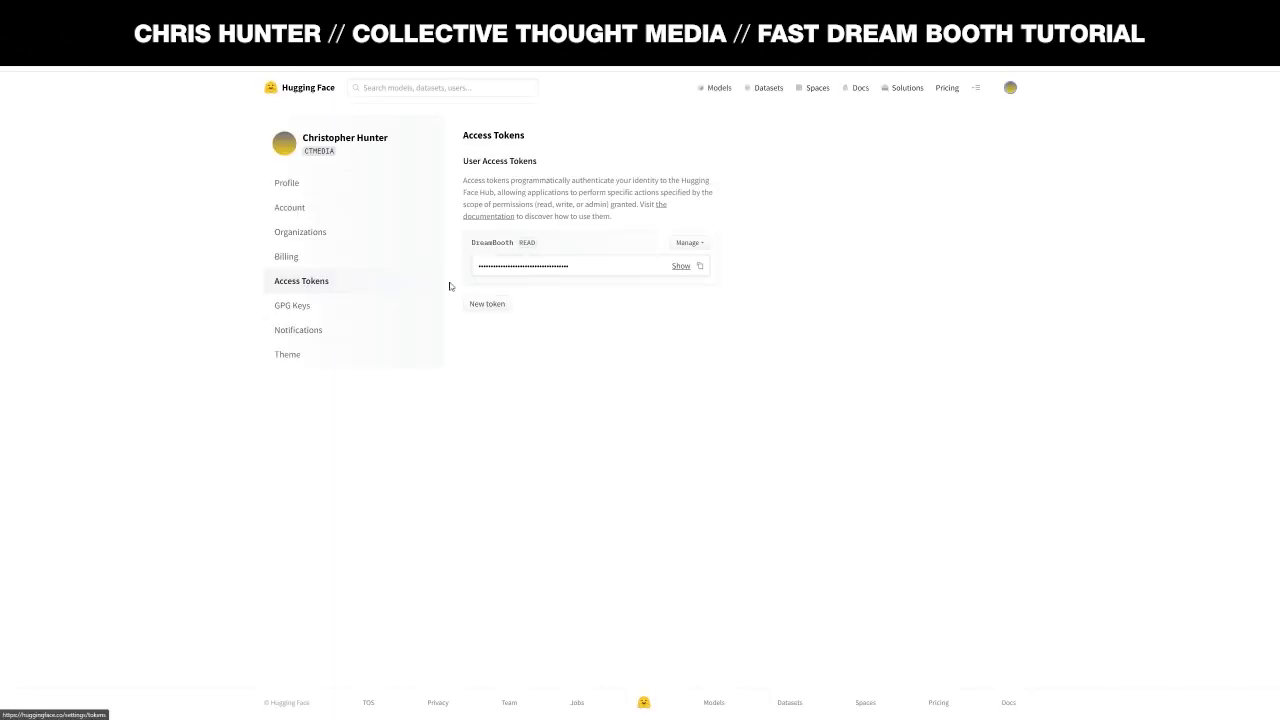
click(700, 266)
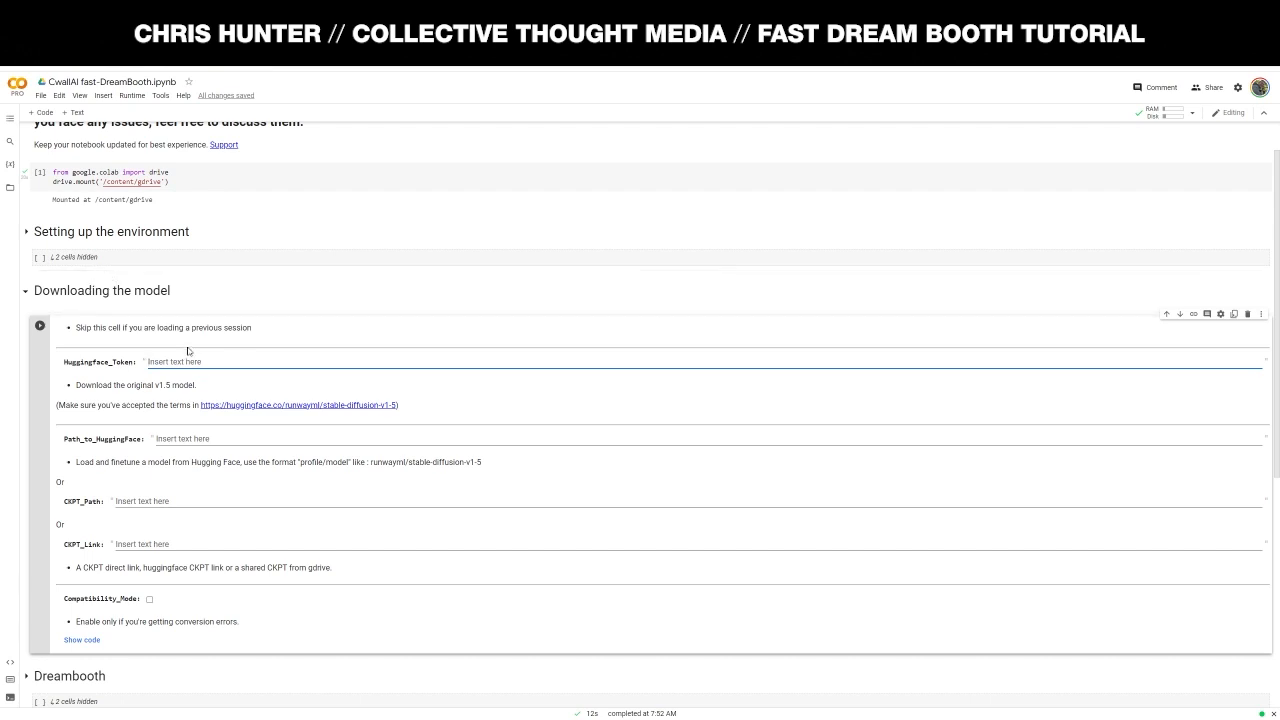
- Paste the access token into Huggingface_Token and check the stable-diffusion-v1-5 model terms
key(ctrl+v)
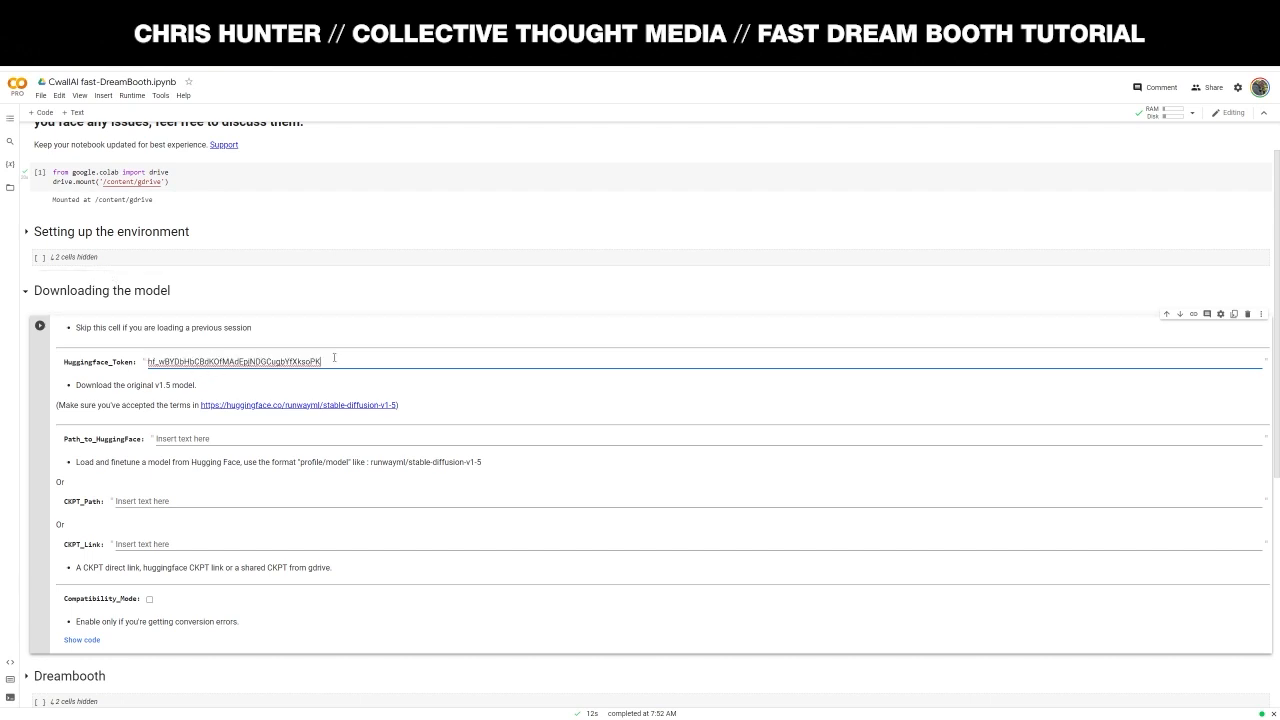
scroll(130, 335, down, 1)
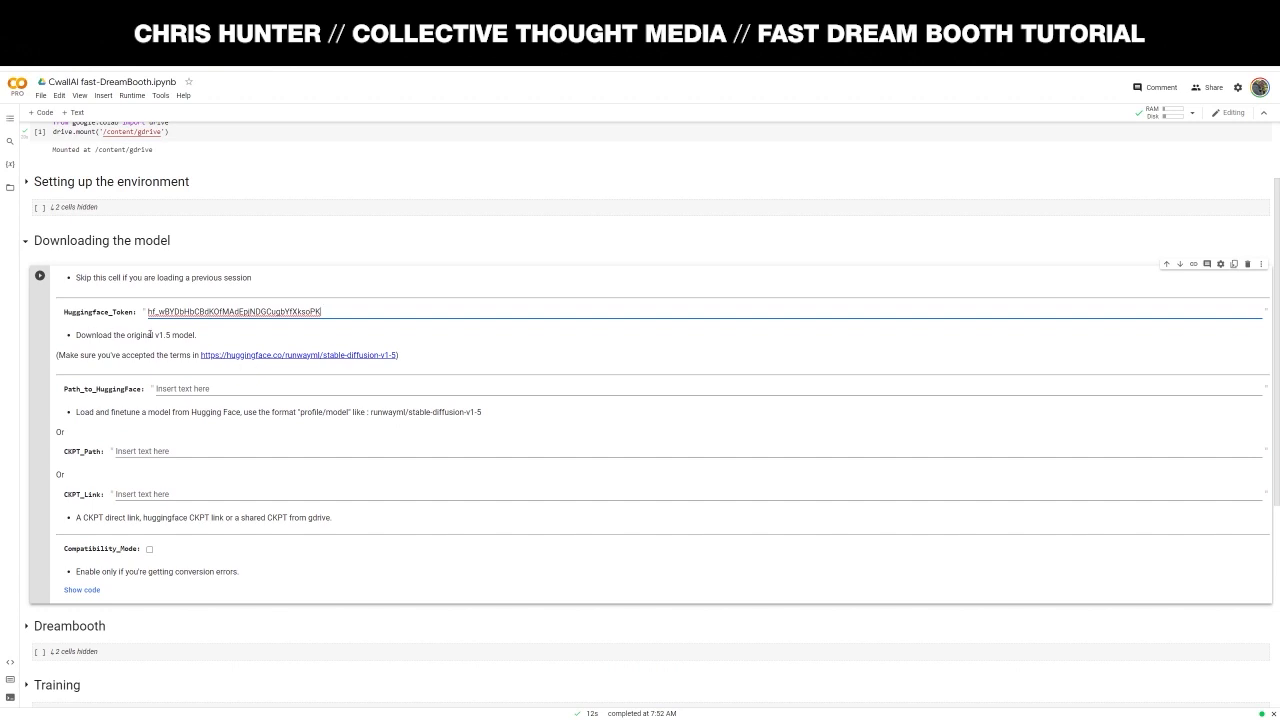
click(197, 336)
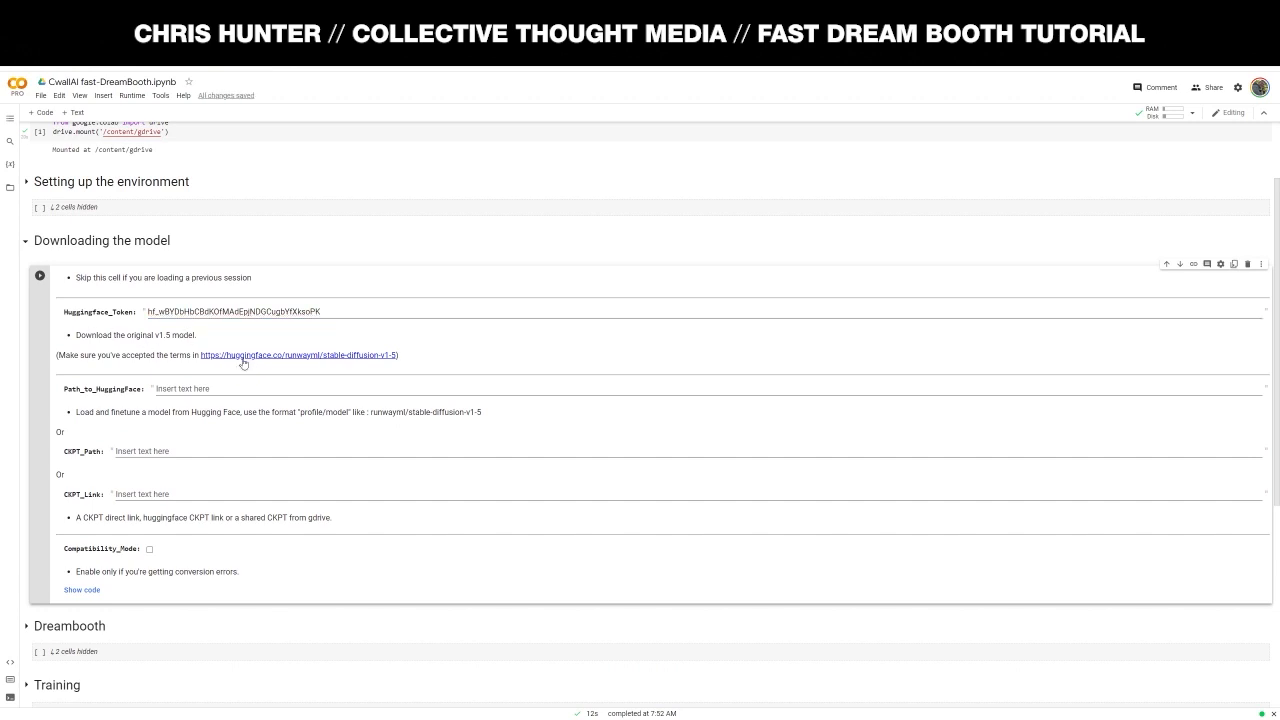
click(262, 358)
click(354, 315)
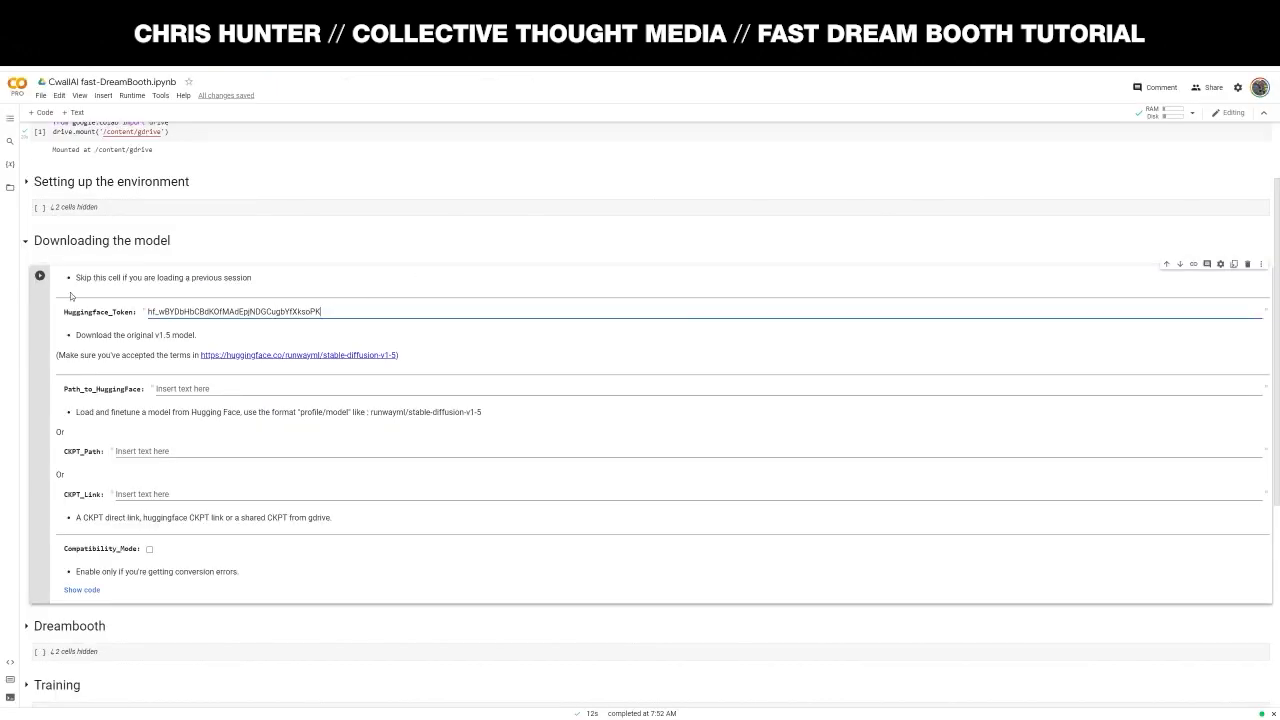
- Run the model download cell and wait until it reports DONE
scroll(388, 311, down, 1)
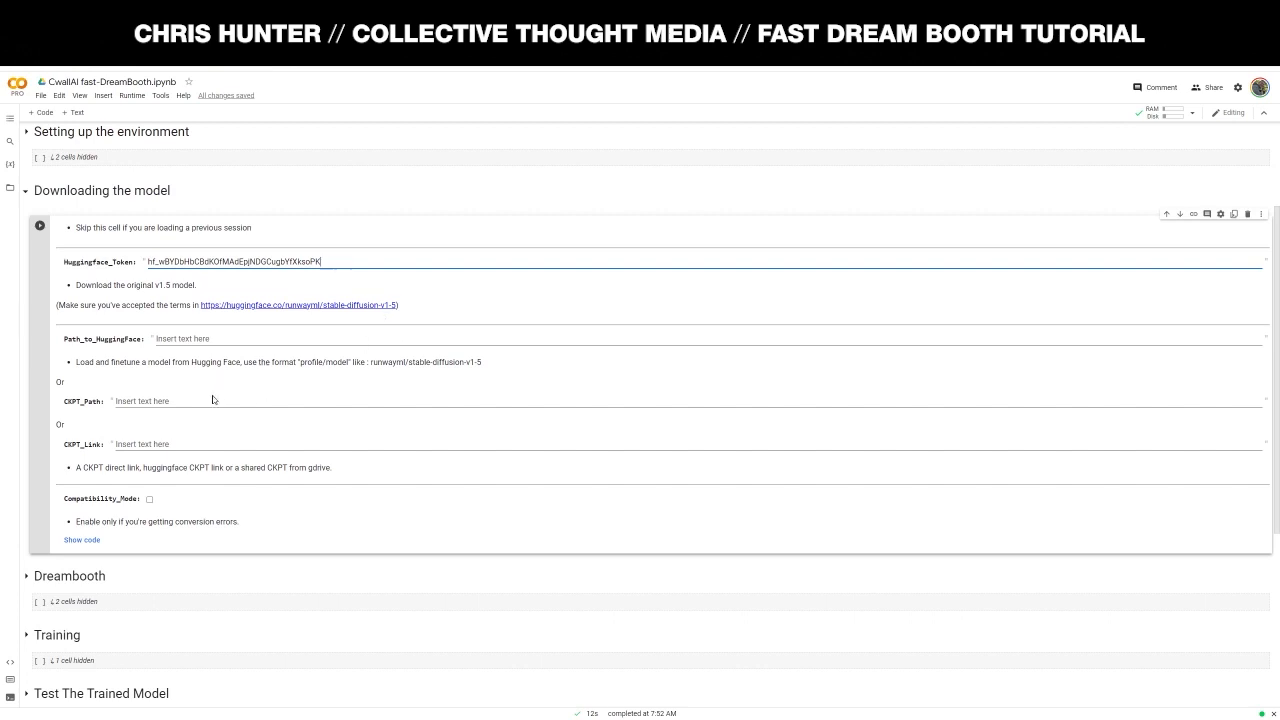
key(ctrl+Return)
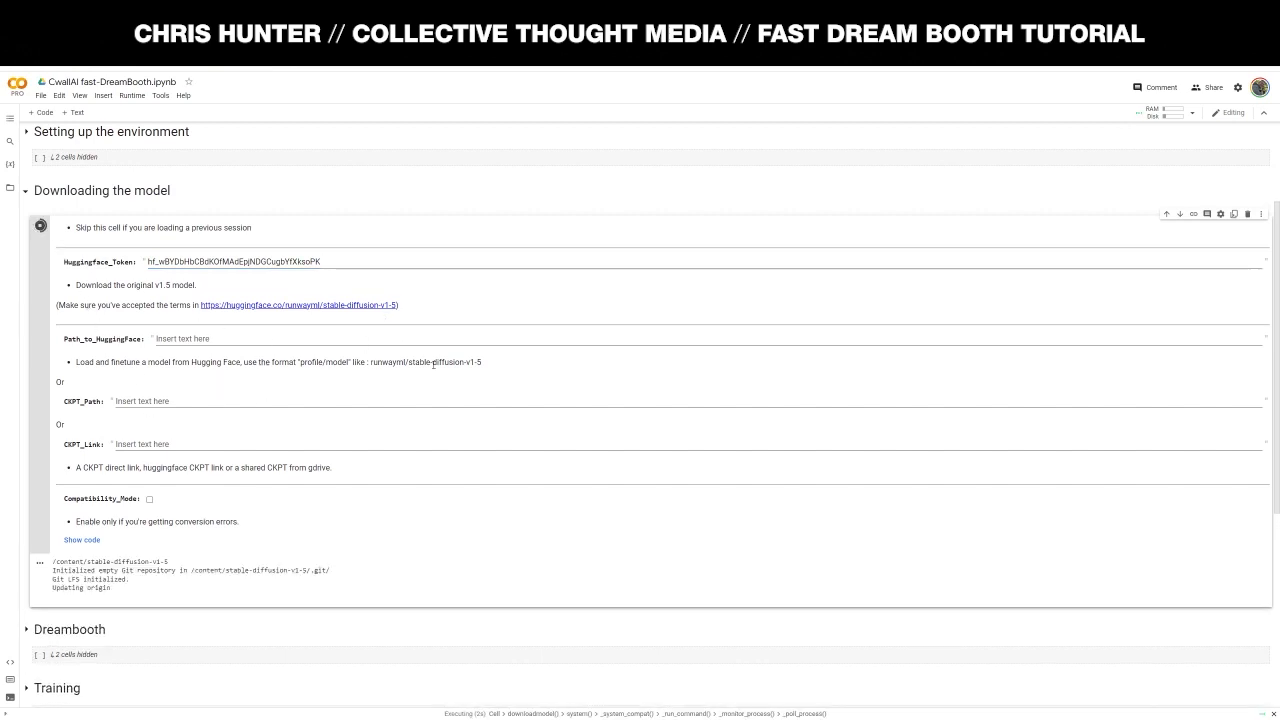
scroll(458, 360, down, 4)
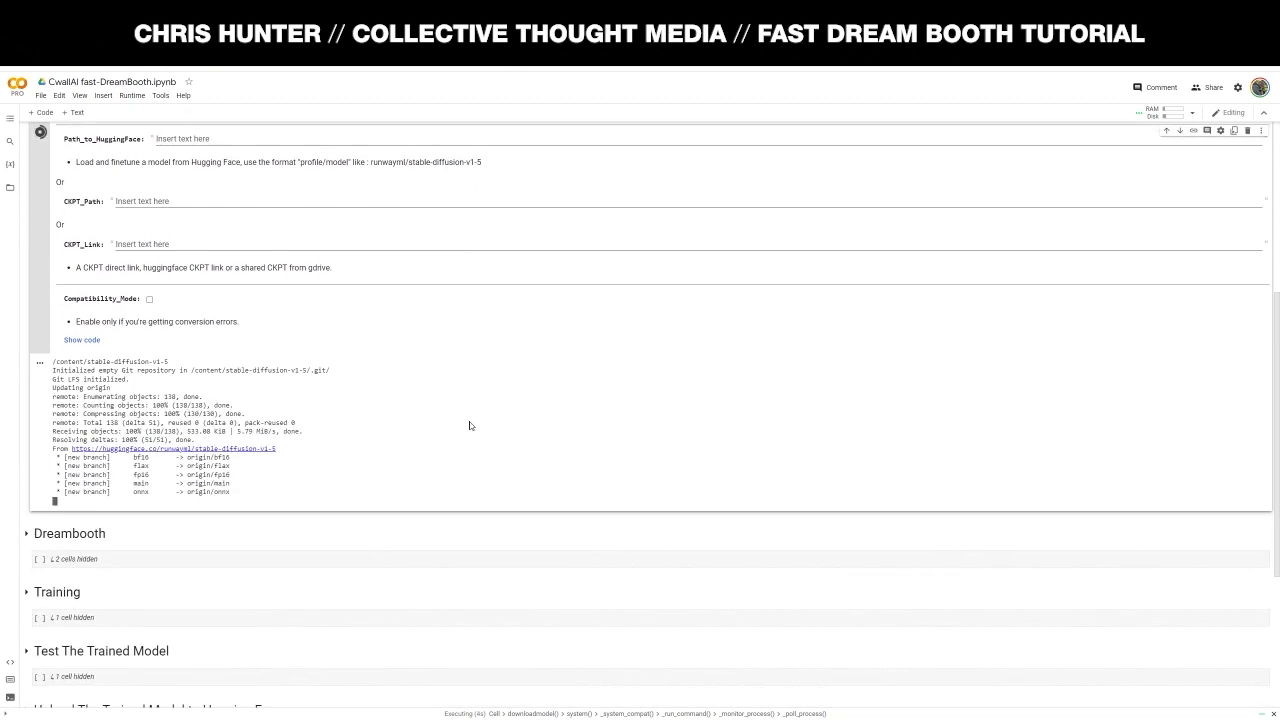
scroll(422, 419, up, 2)
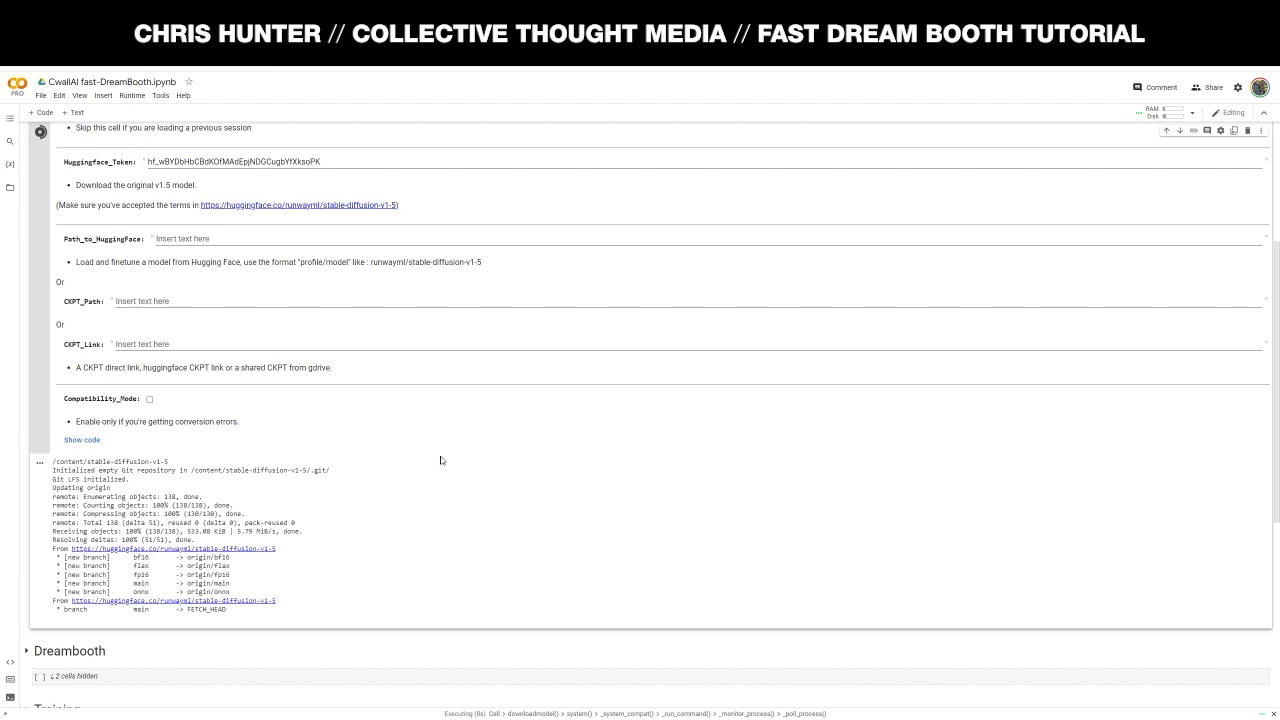
scroll(450, 380, up, 2)
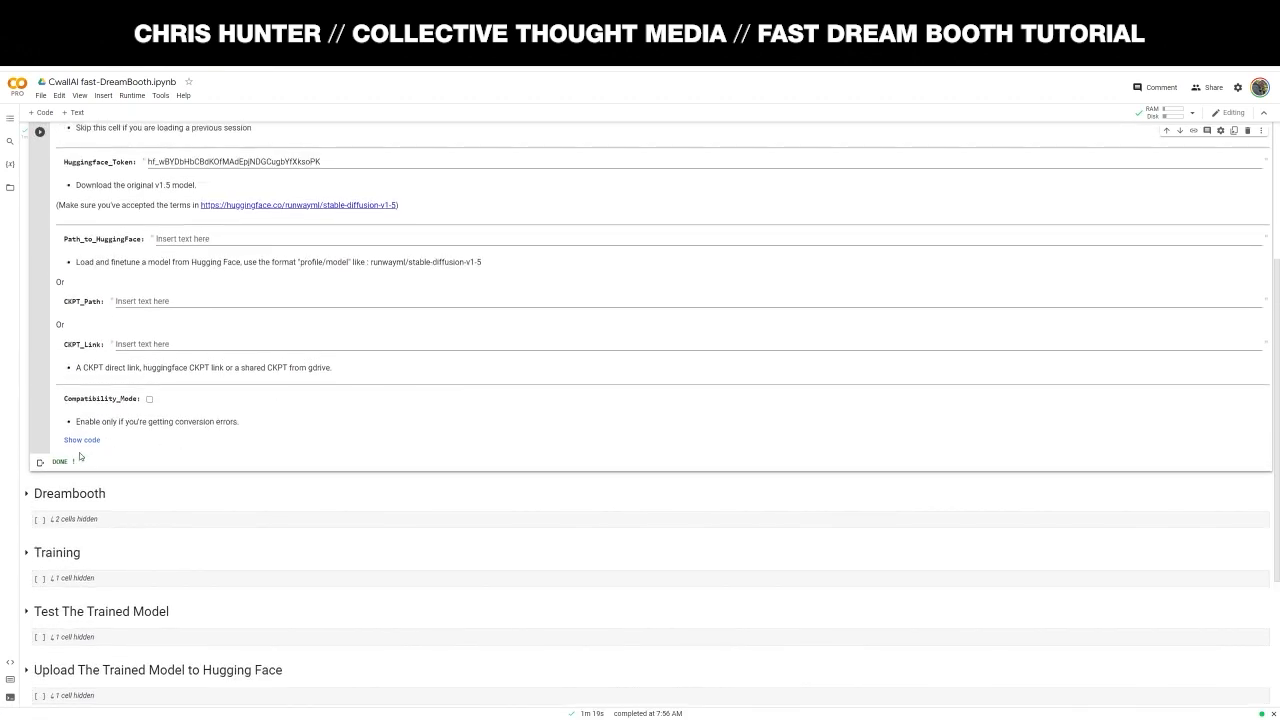
scroll(80, 468, up, 2)
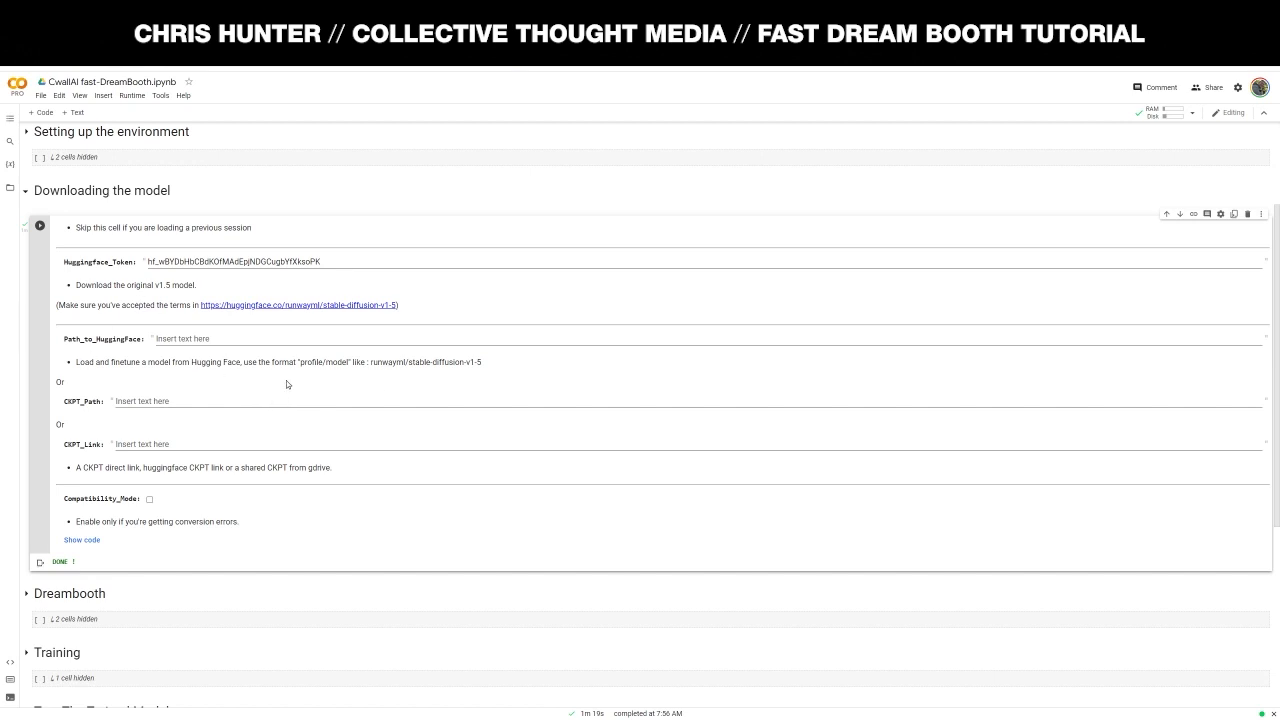
- Fold the model download section and set Session_Name to cwallai under Dreambooth, then switch to Adobe Bridge
click(25, 191)
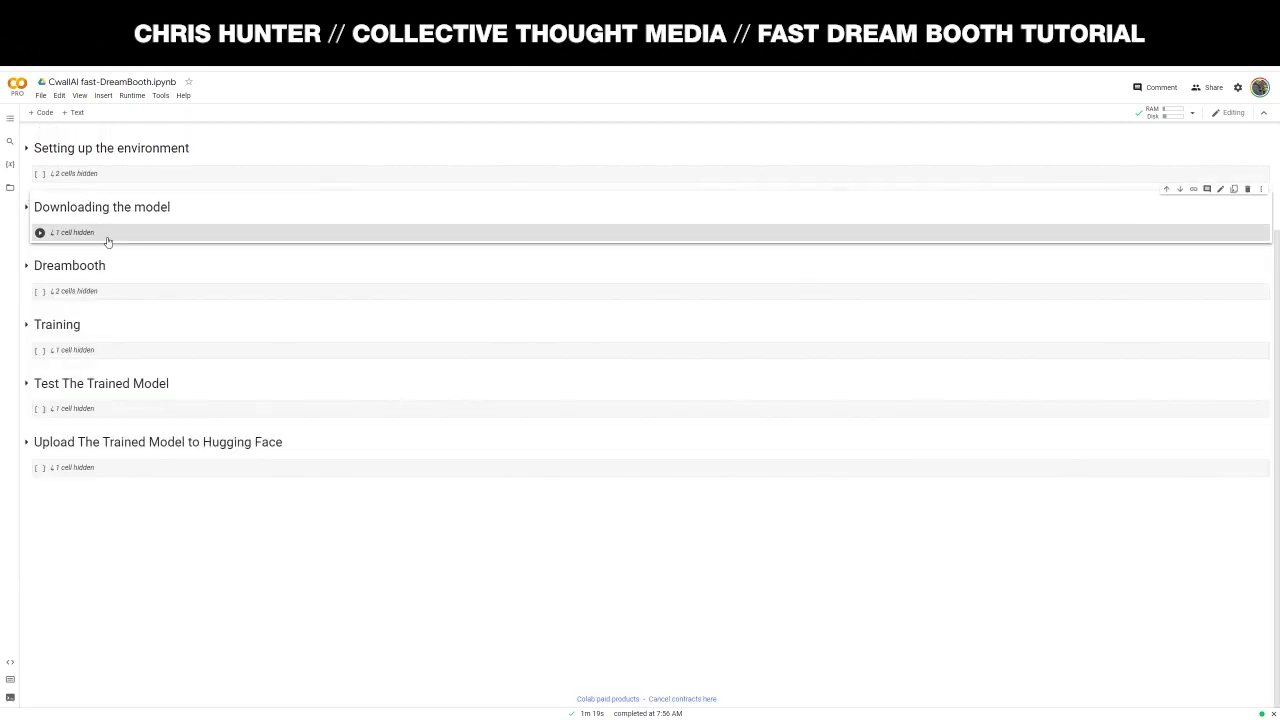
click(26, 266)
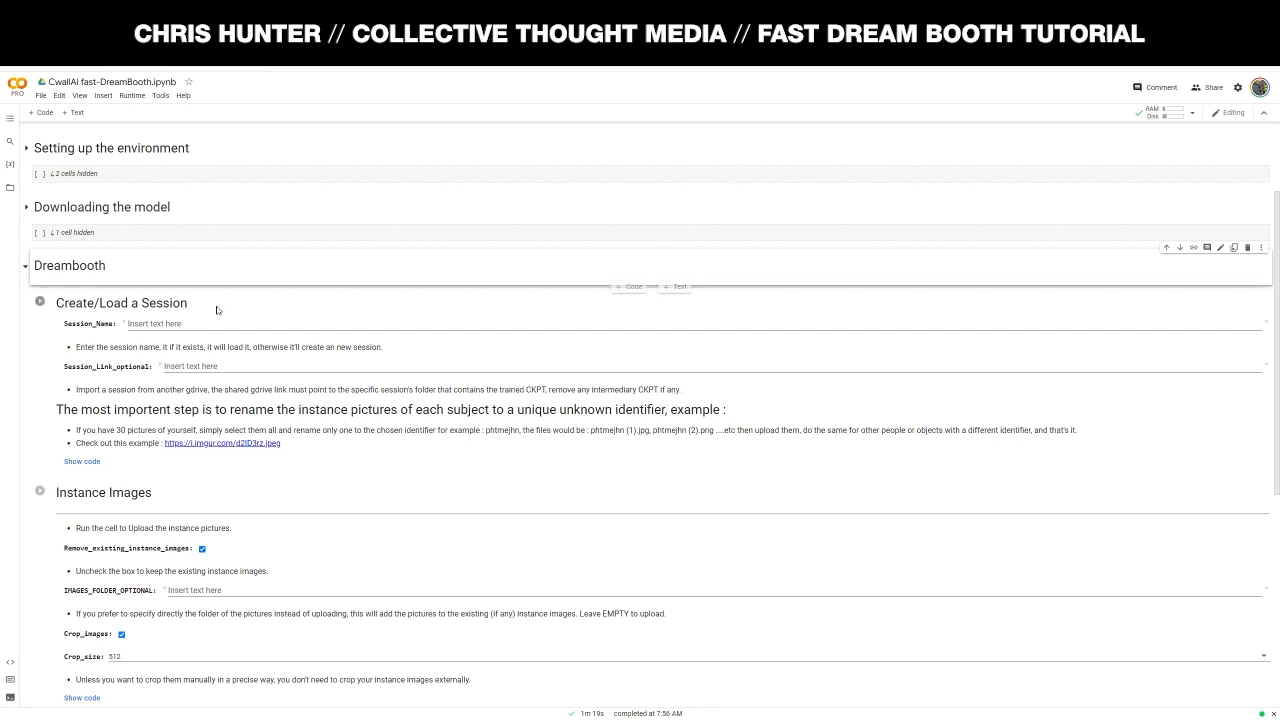
click(180, 323)
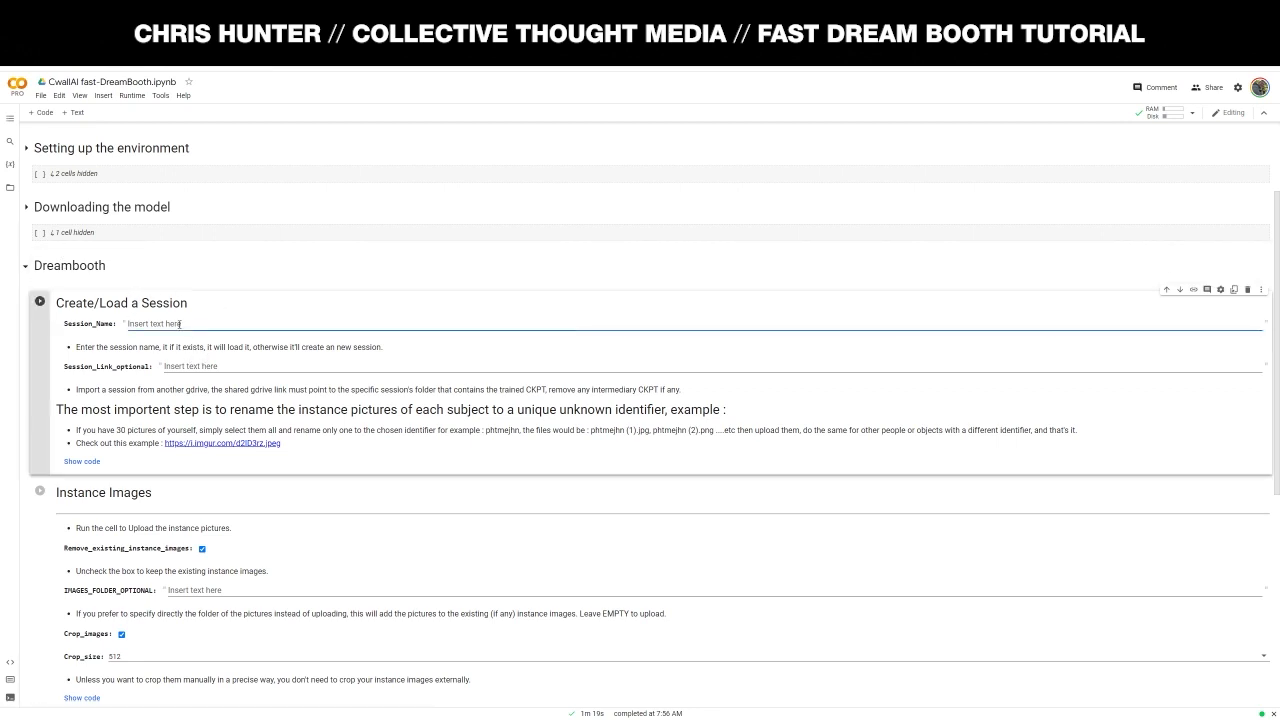
text(cwallai)
key(BackSpace)
scroll(357, 344, down, 1)
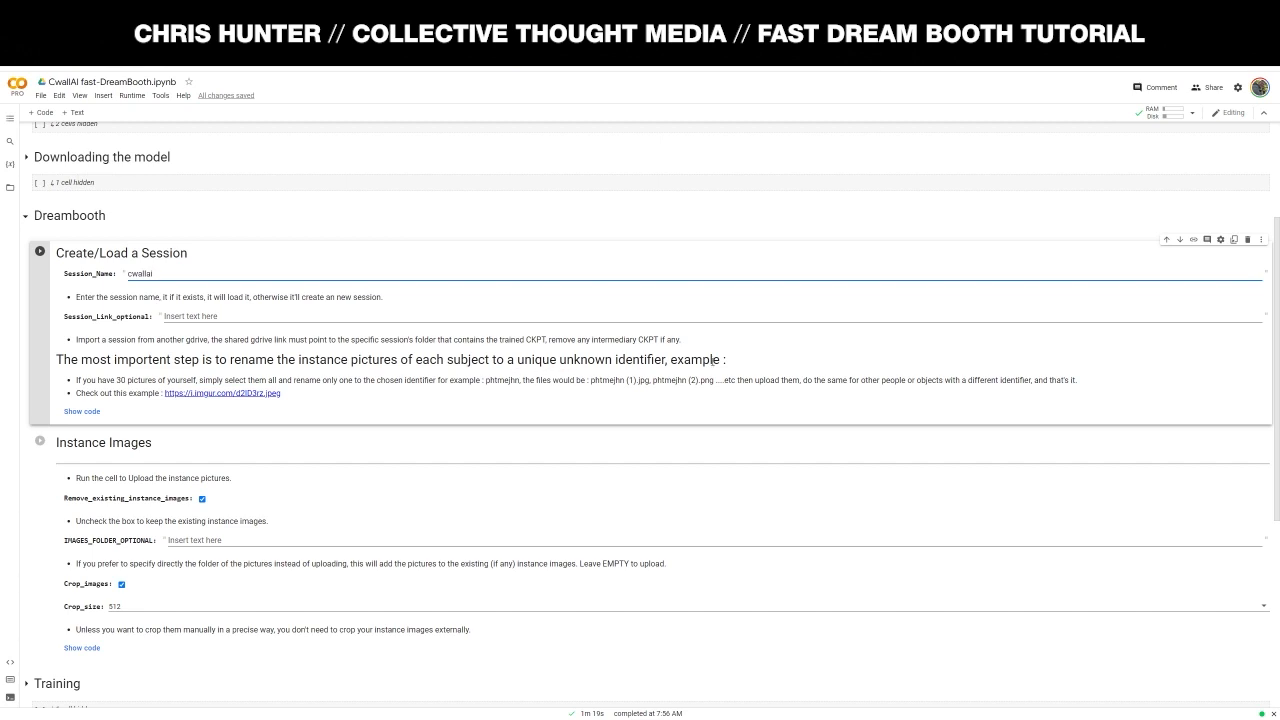
key(alt+Tab)
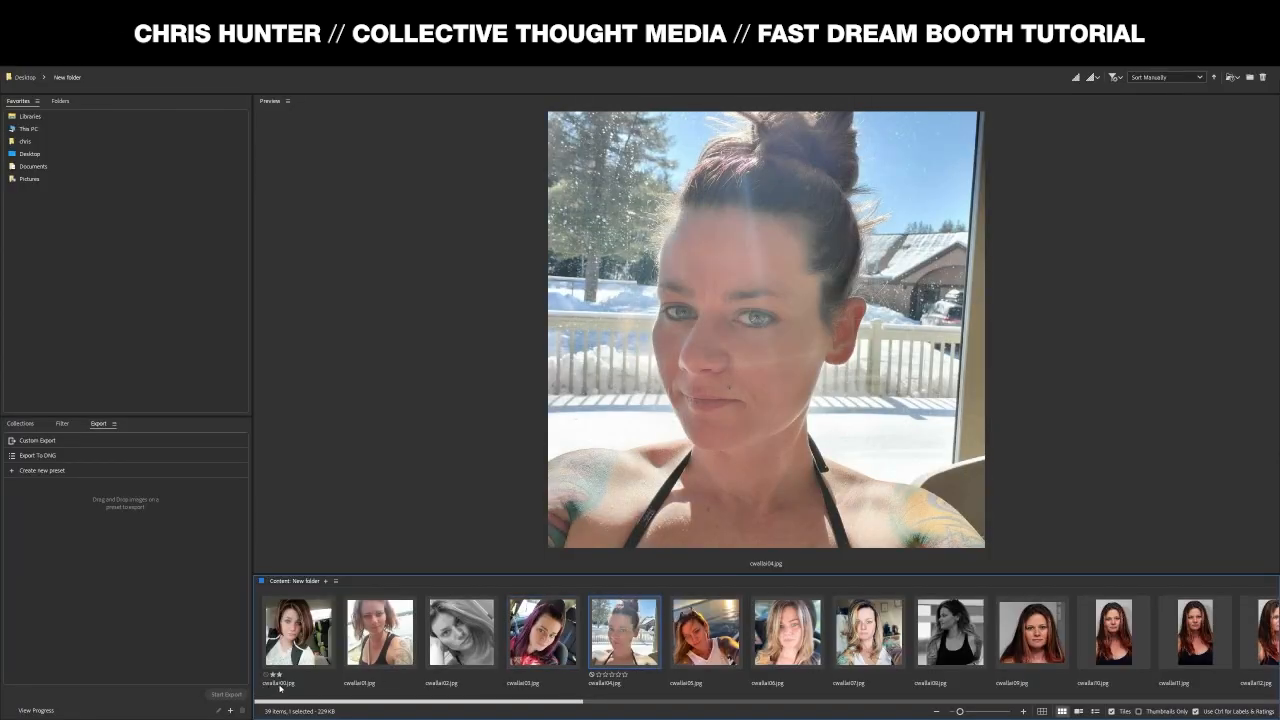
- Review the photo names cwallai00 through cwallai38 in Bridge, then return to Colab
click(287, 645)
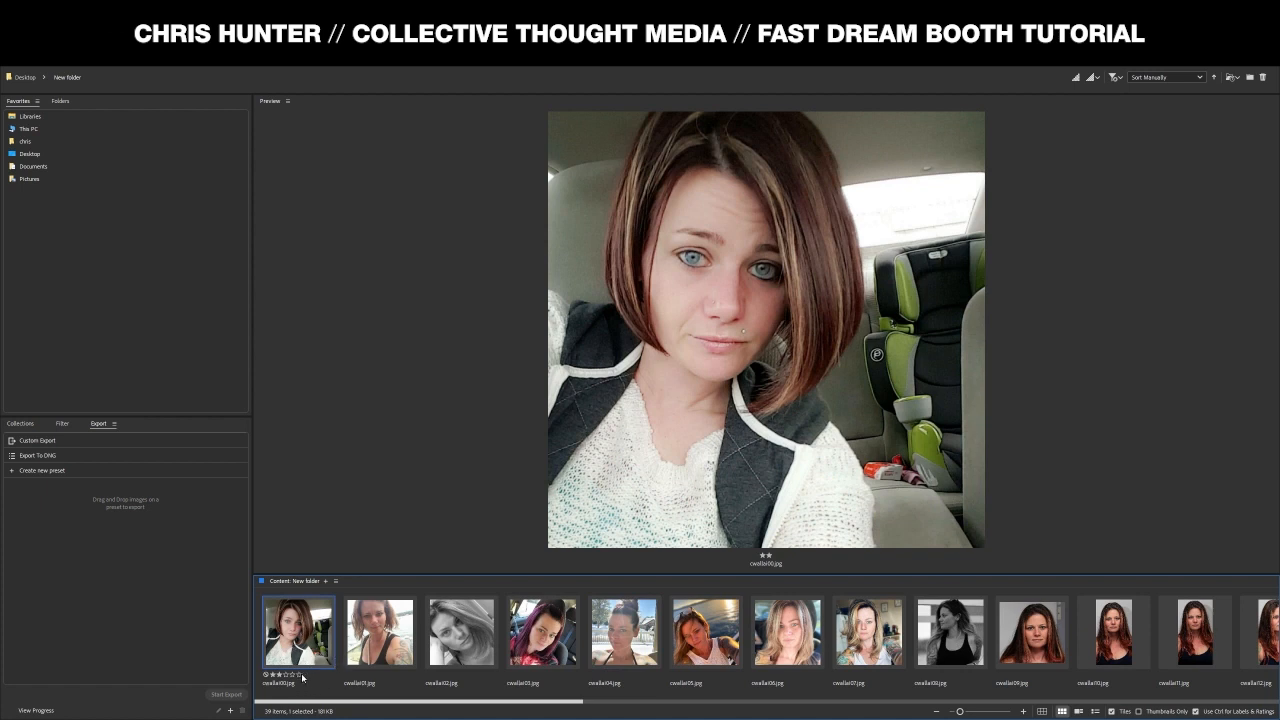
click(272, 685)
click(279, 688)
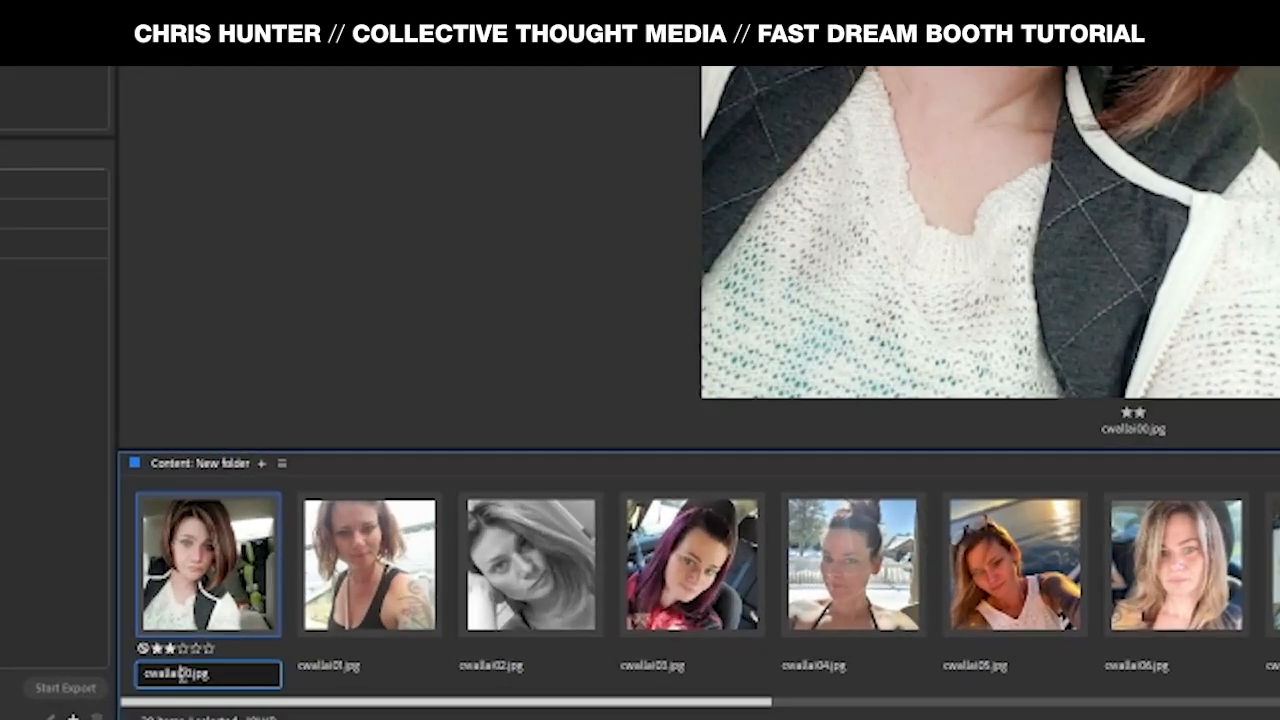
click(378, 655)
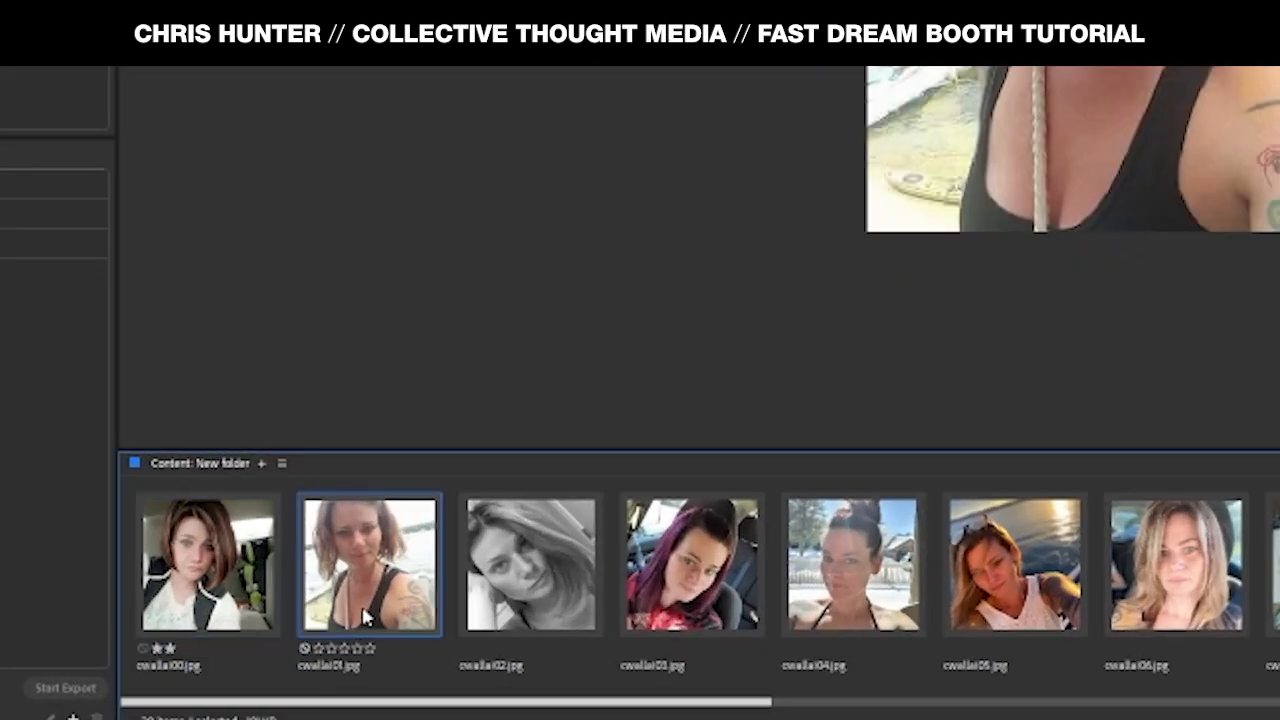
drag(691, 705, 1166, 708)
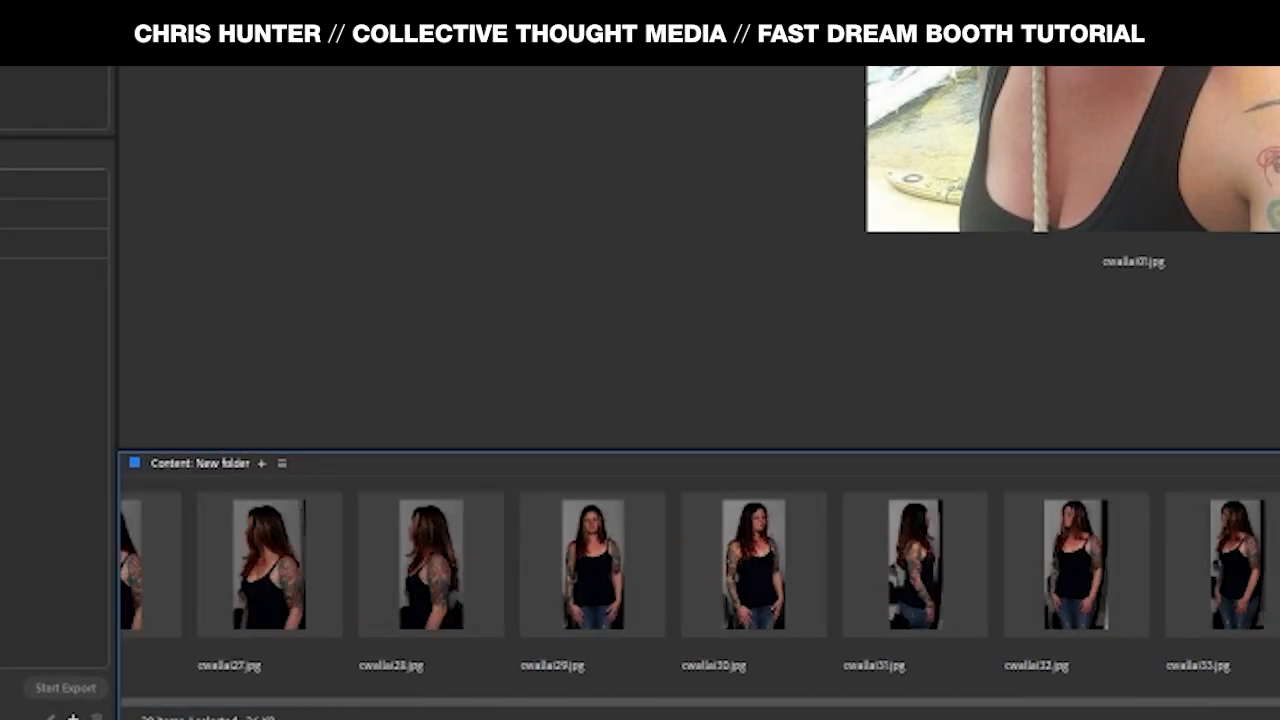
click(1278, 565)
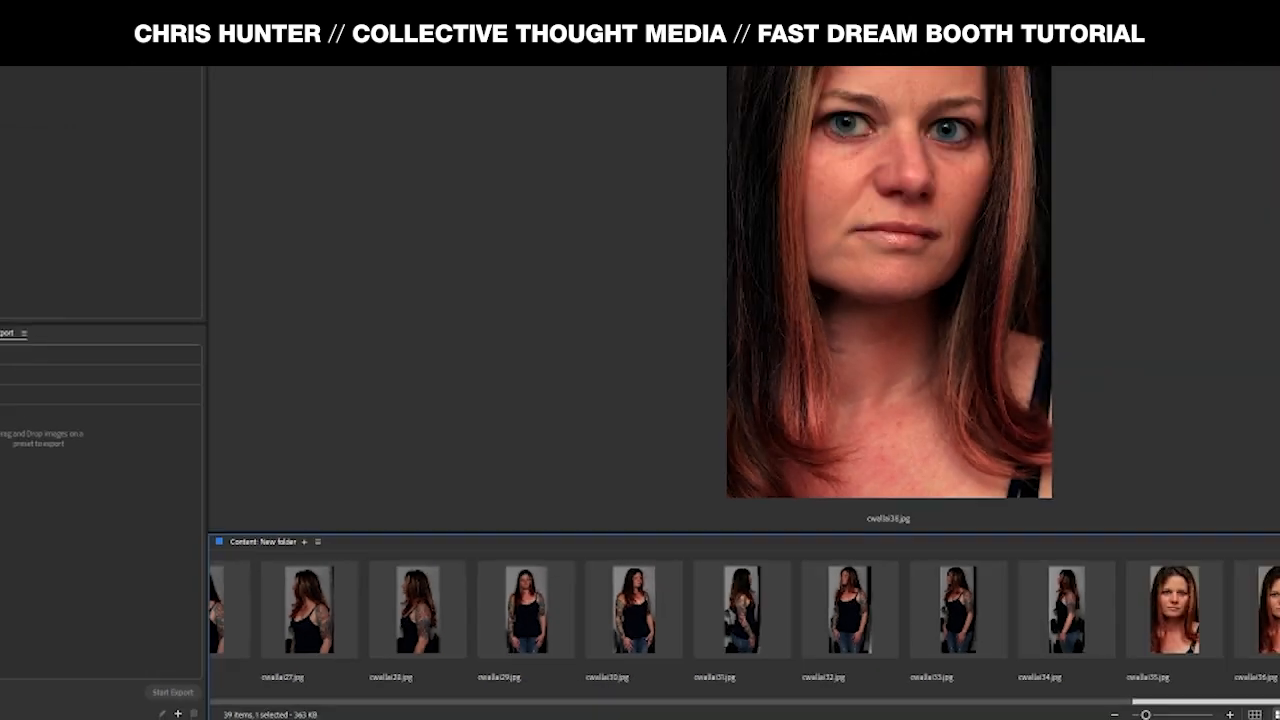
click(1186, 692)
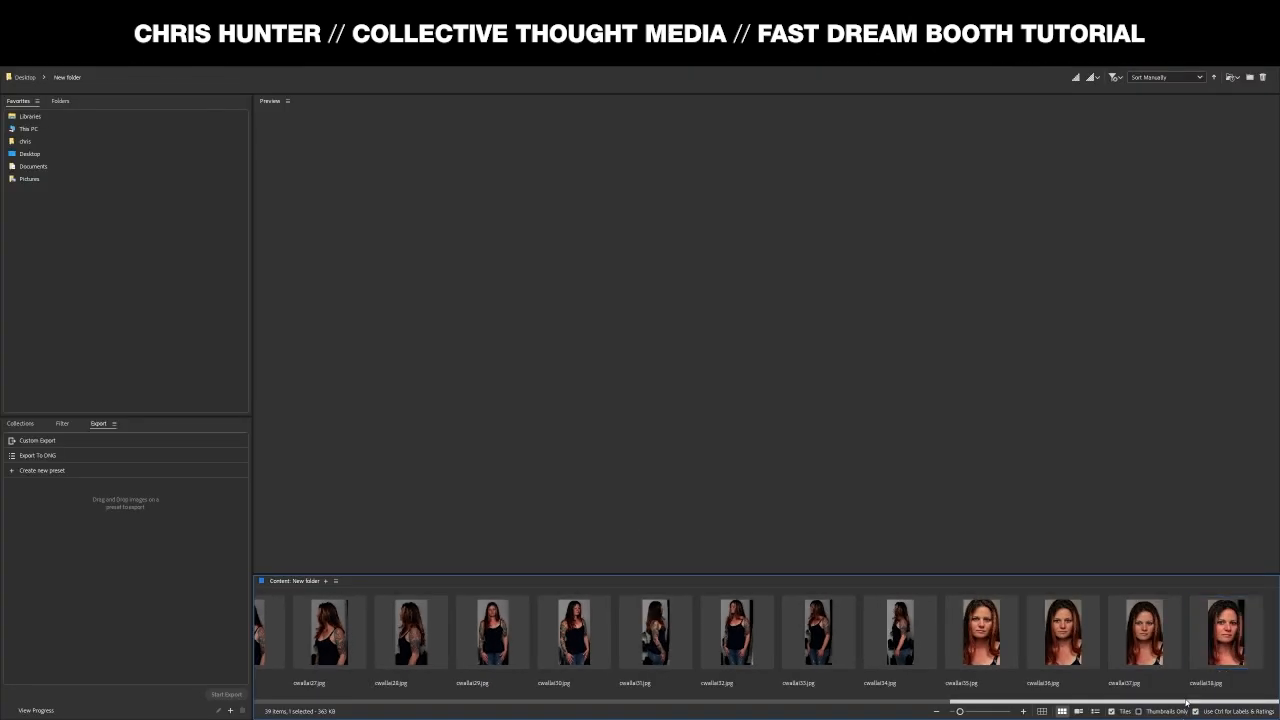
drag(980, 706, 287, 706)
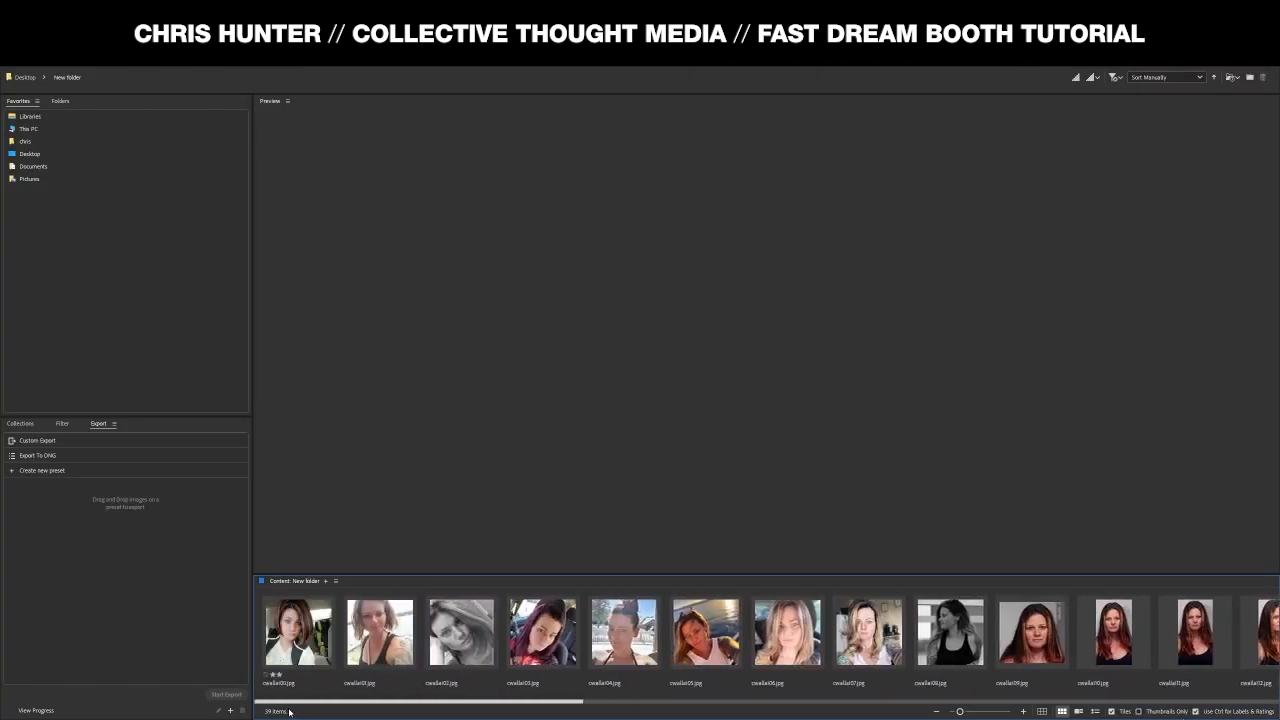
click(281, 684)
click(279, 686)
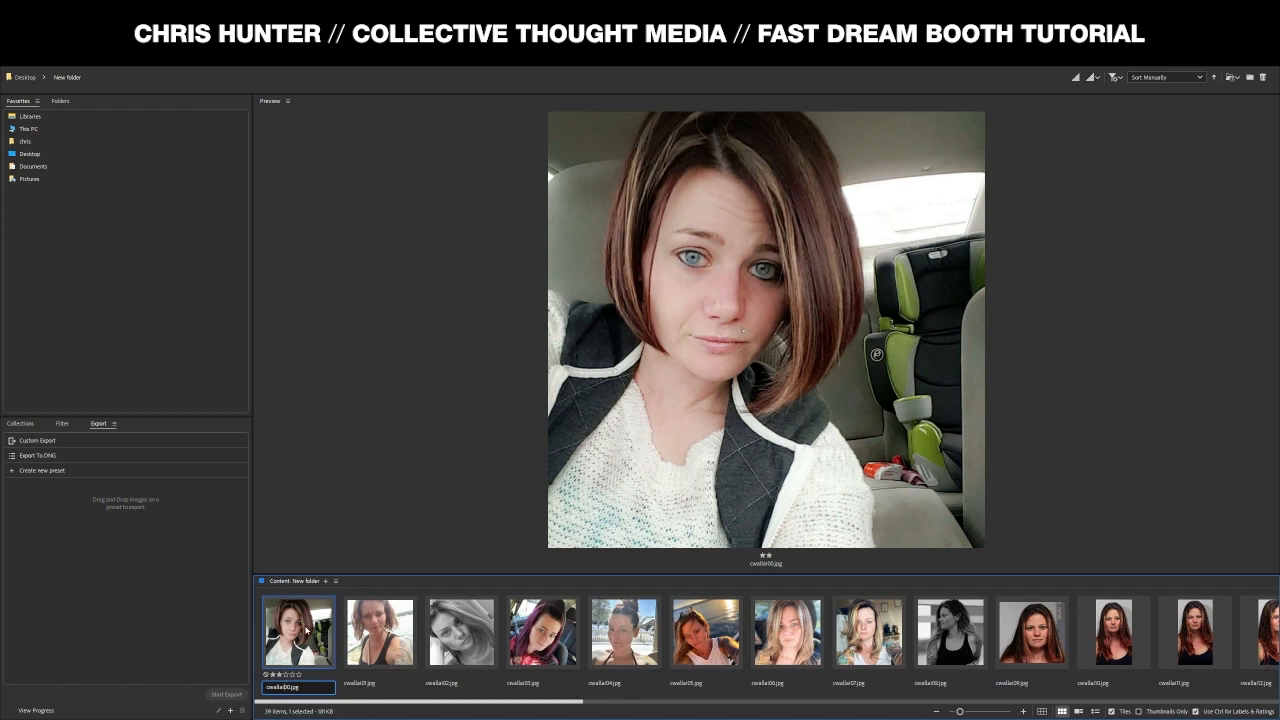
key(alt+Tab)
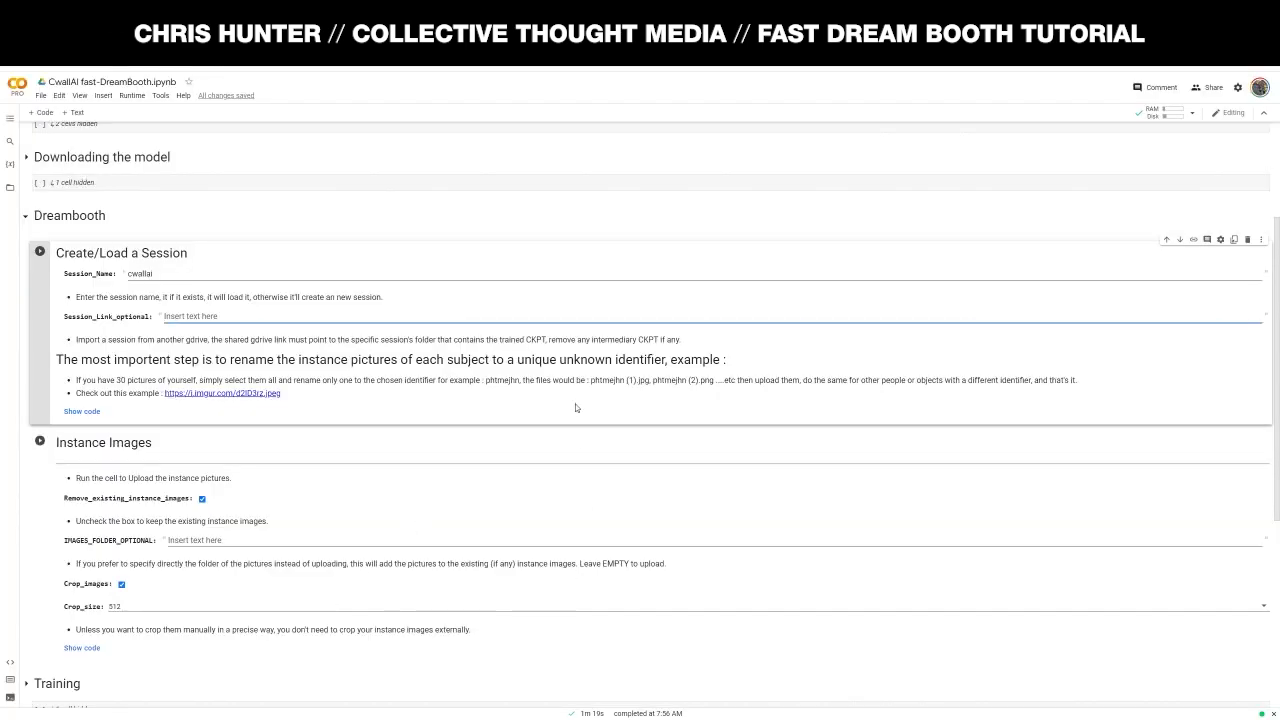
drag(666, 362, 560, 361)
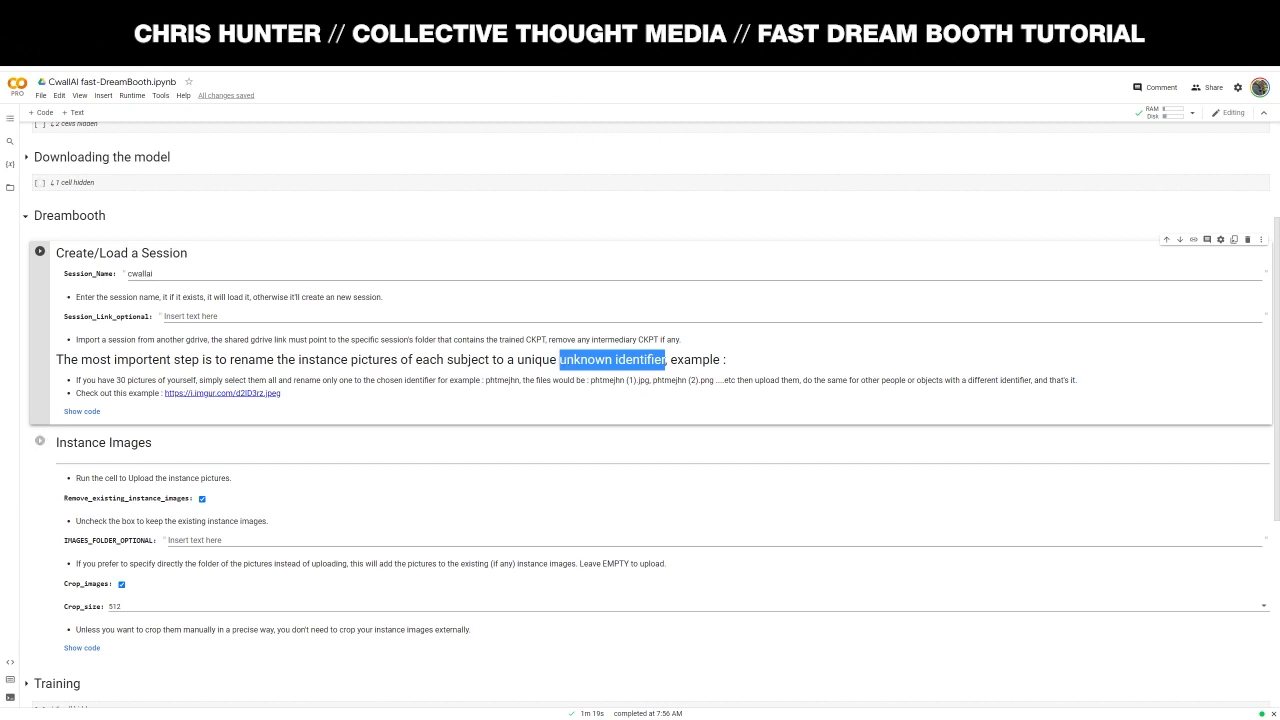
click(424, 10)
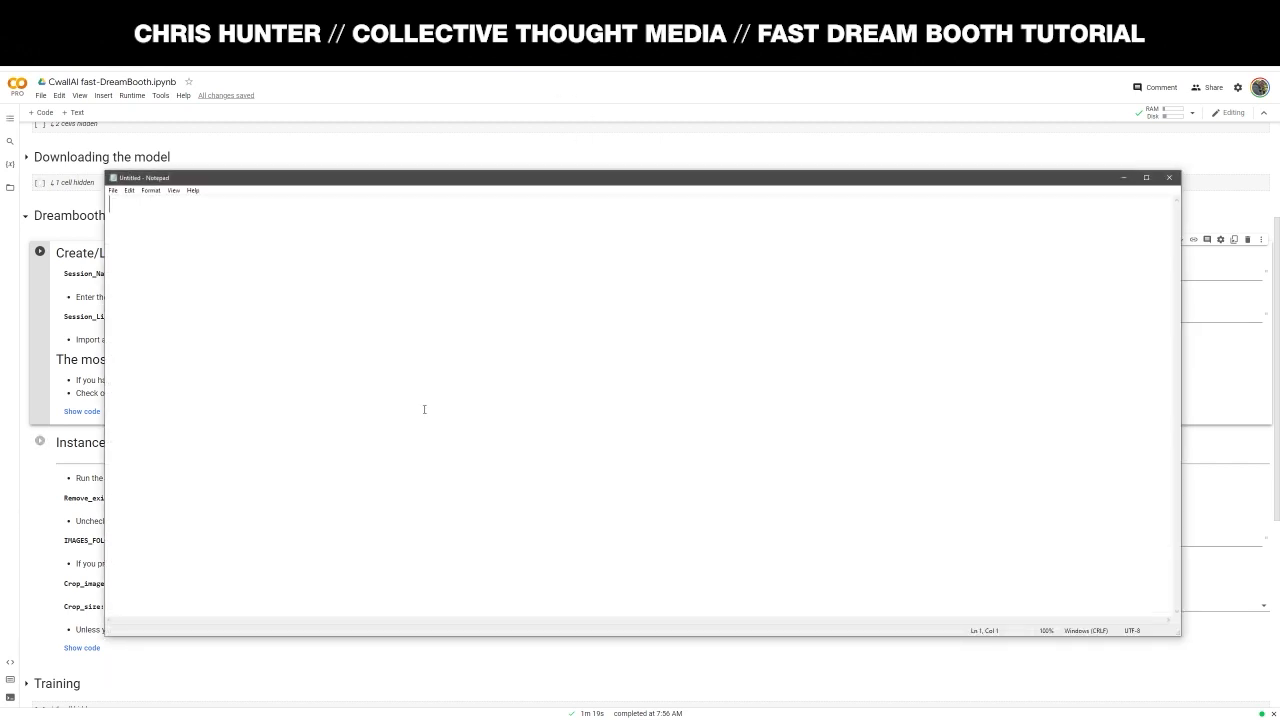
click(172, 206)
text(cwallai)
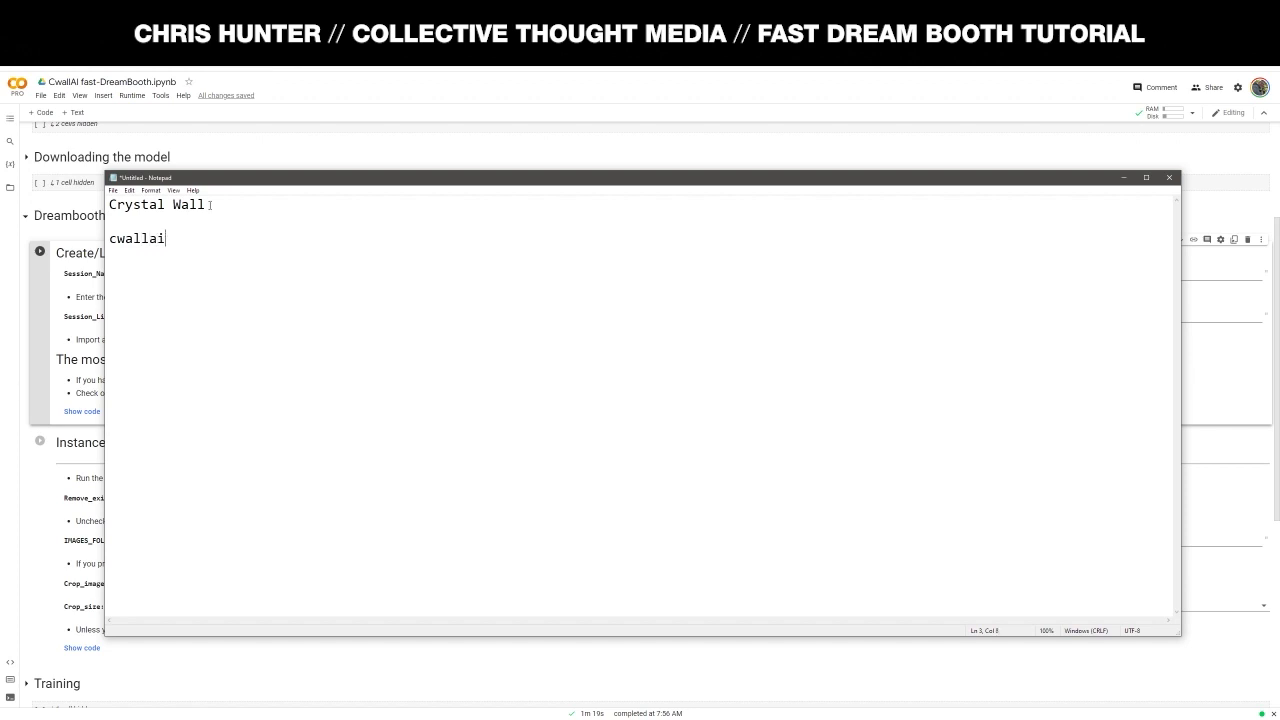
- Select and check the cwallai line in Notepad, then switch back to Adobe Bridge
drag(170, 239, 107, 240)
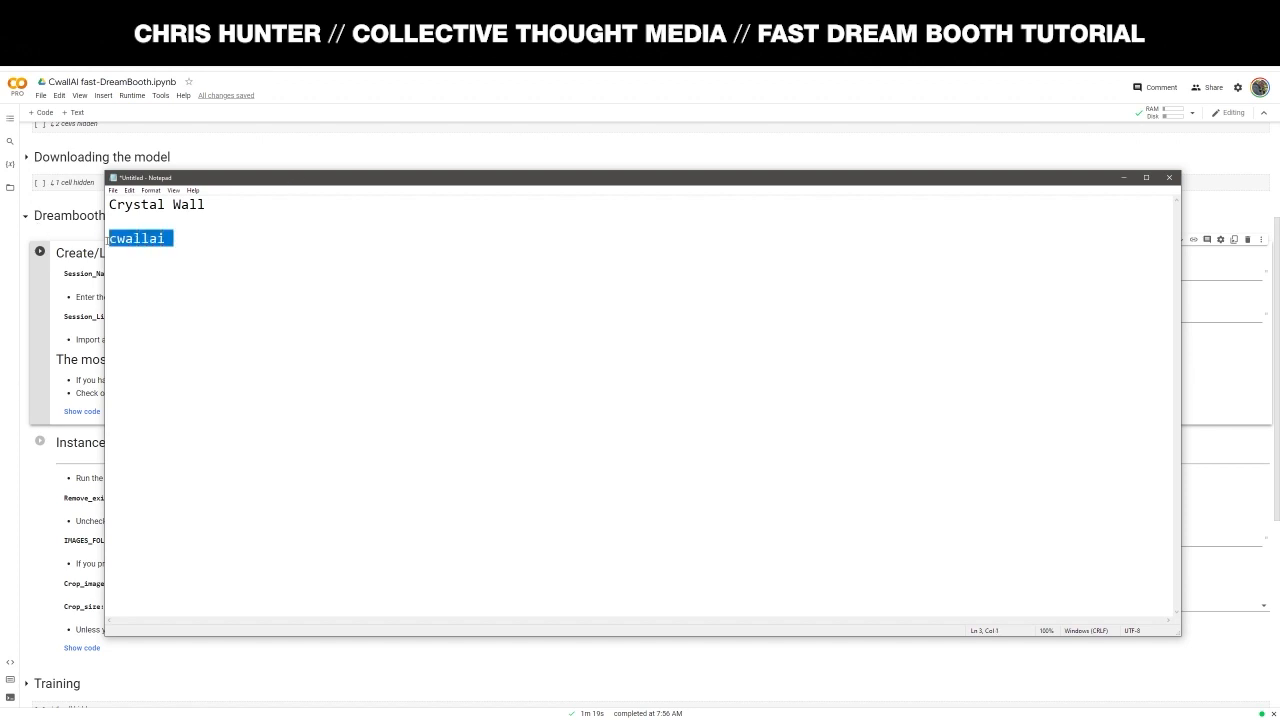
drag(187, 235, 92, 240)
click(167, 237)
click(175, 240)
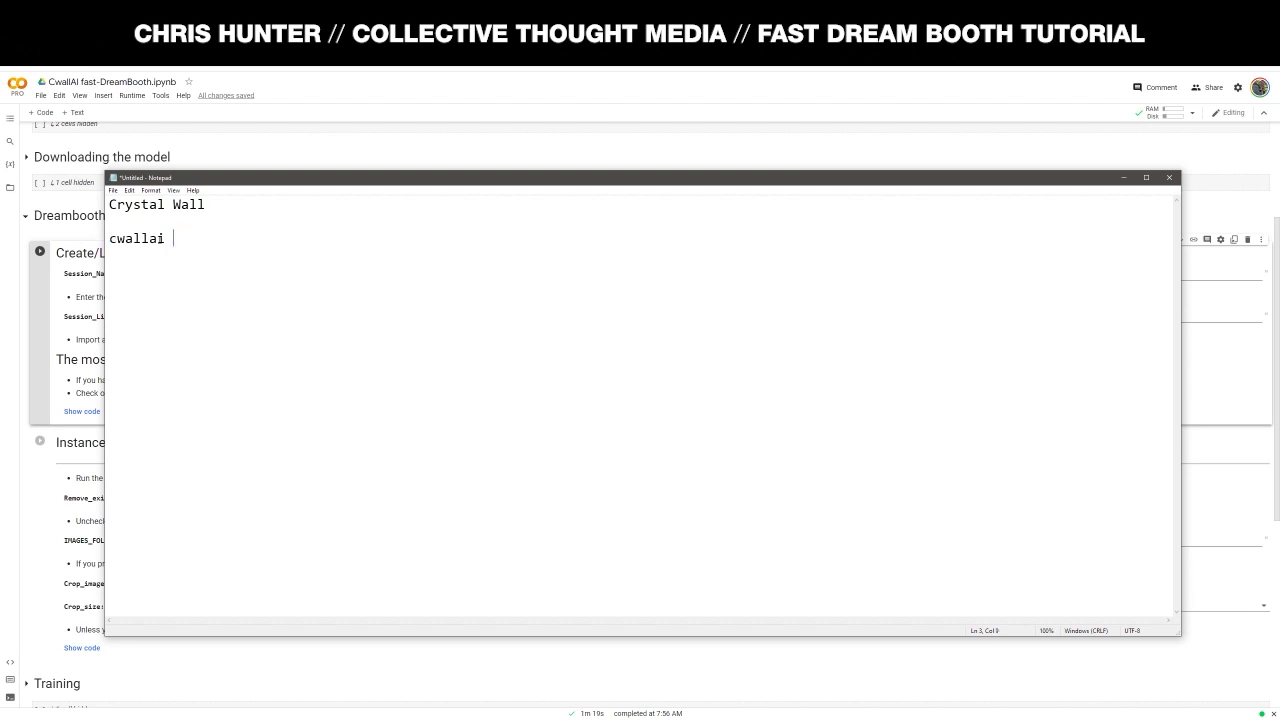
drag(168, 238, 109, 240)
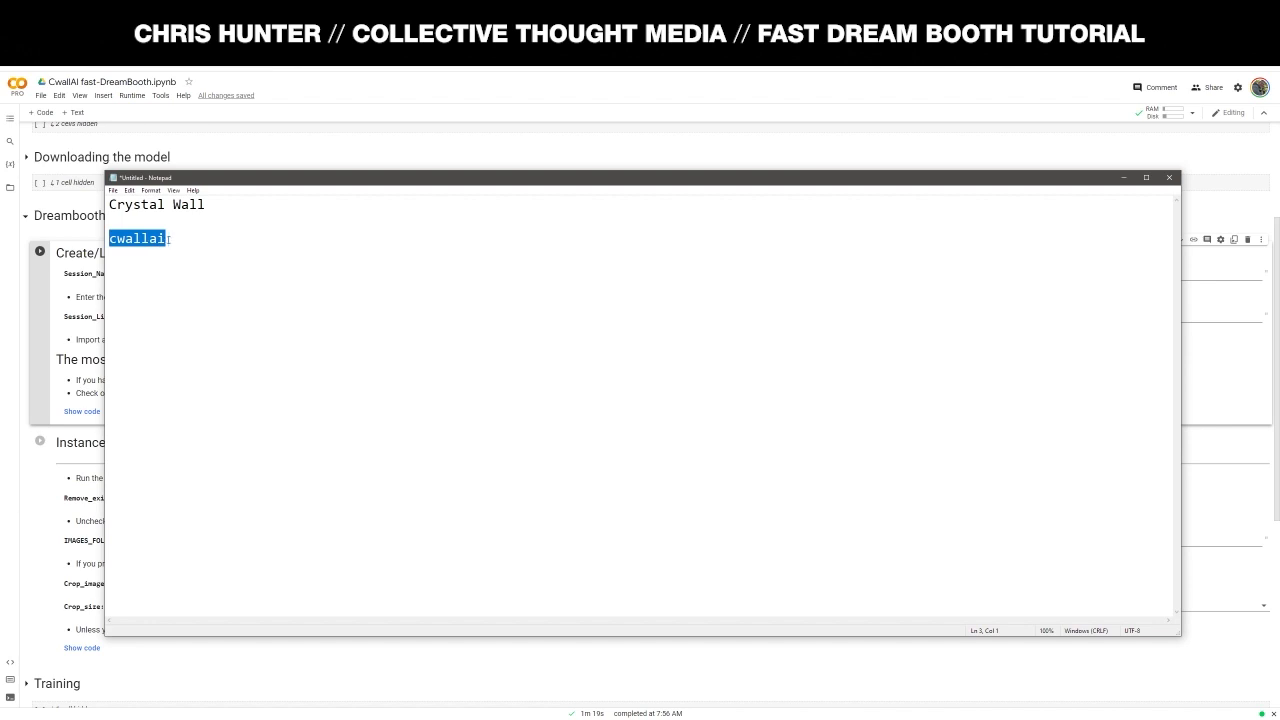
click(172, 238)
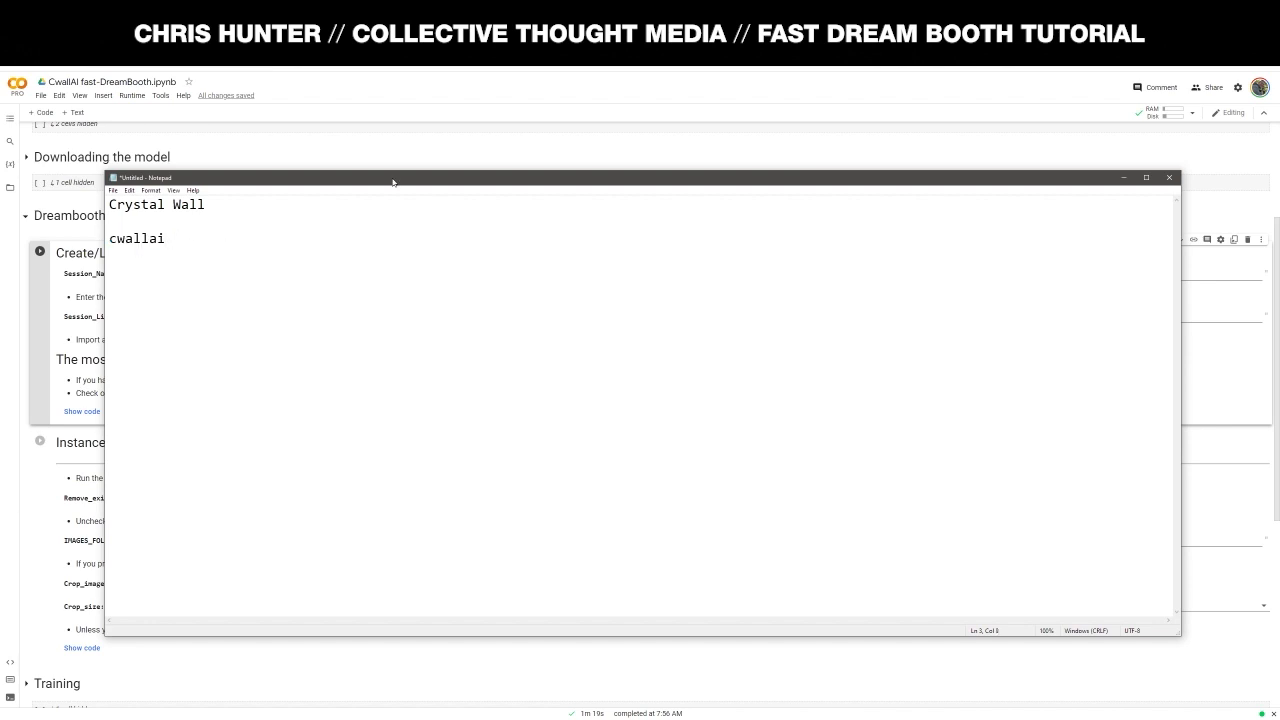
drag(393, 181, 408, 186)
key(End)
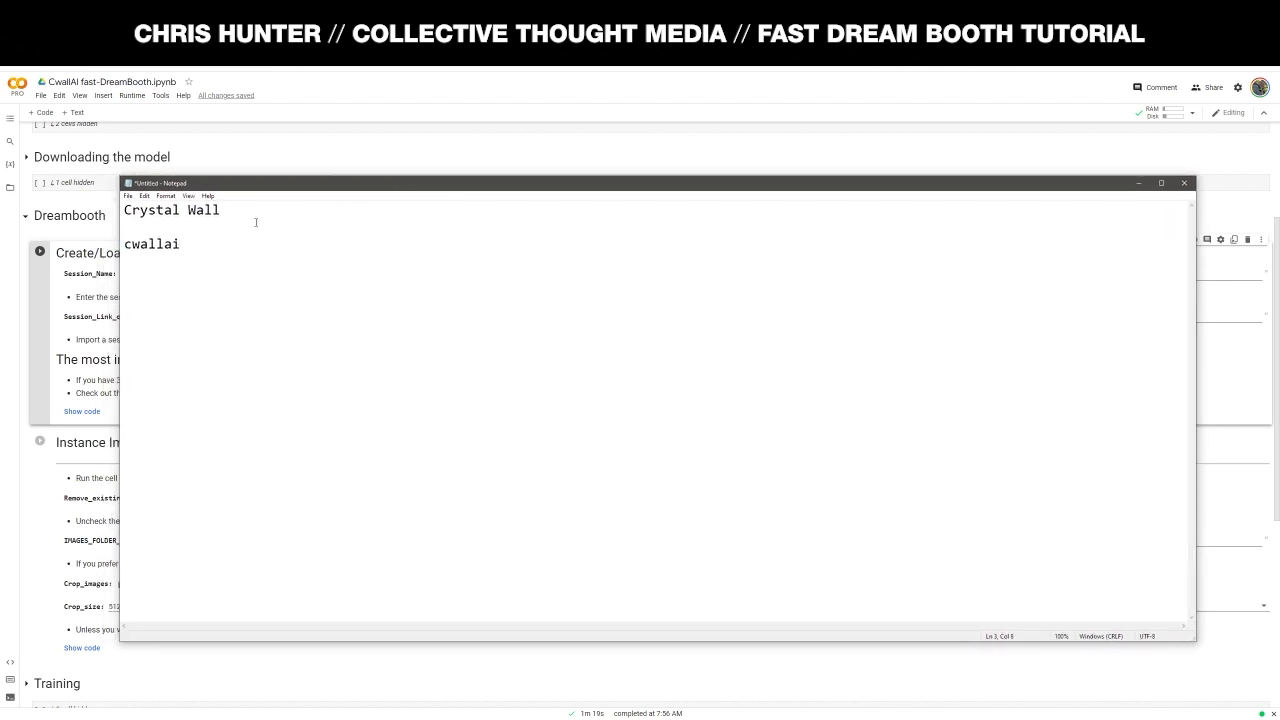
key(alt+Tab)
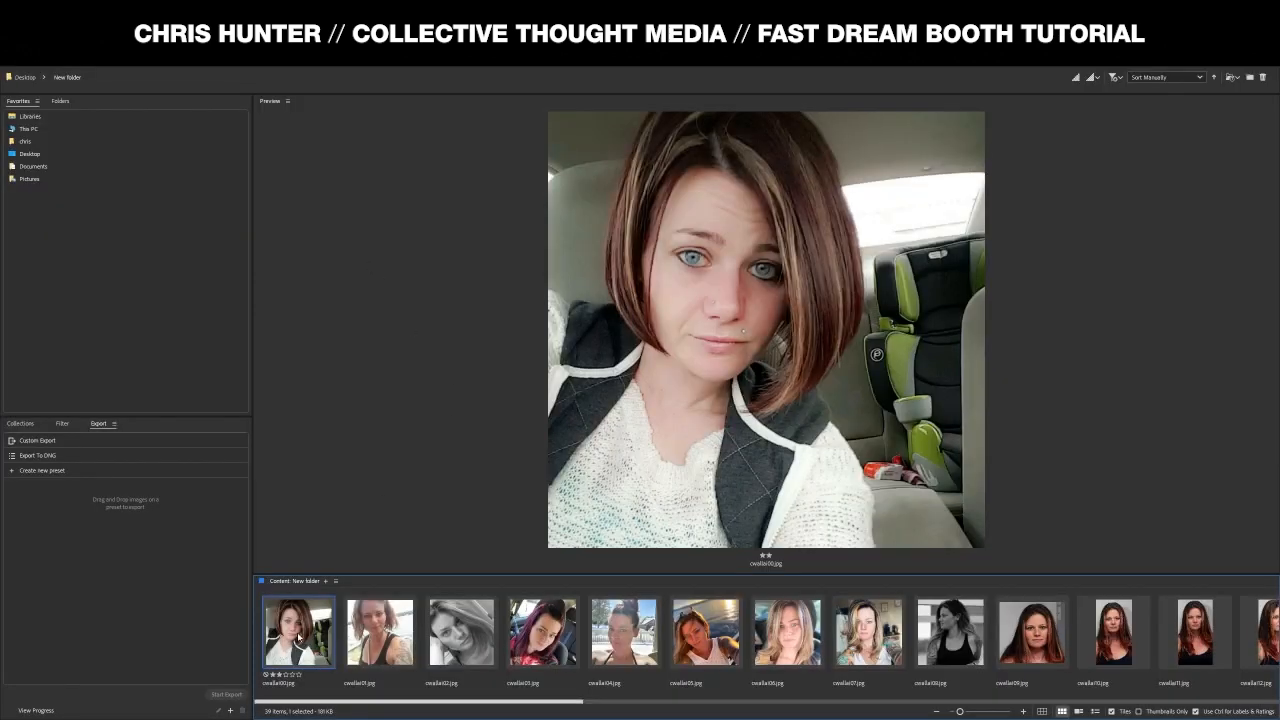
- Confirm the files run from cwallai00.jpg to cwallai38.jpg, leaving the first name unchanged
click(280, 684)
click(287, 687)
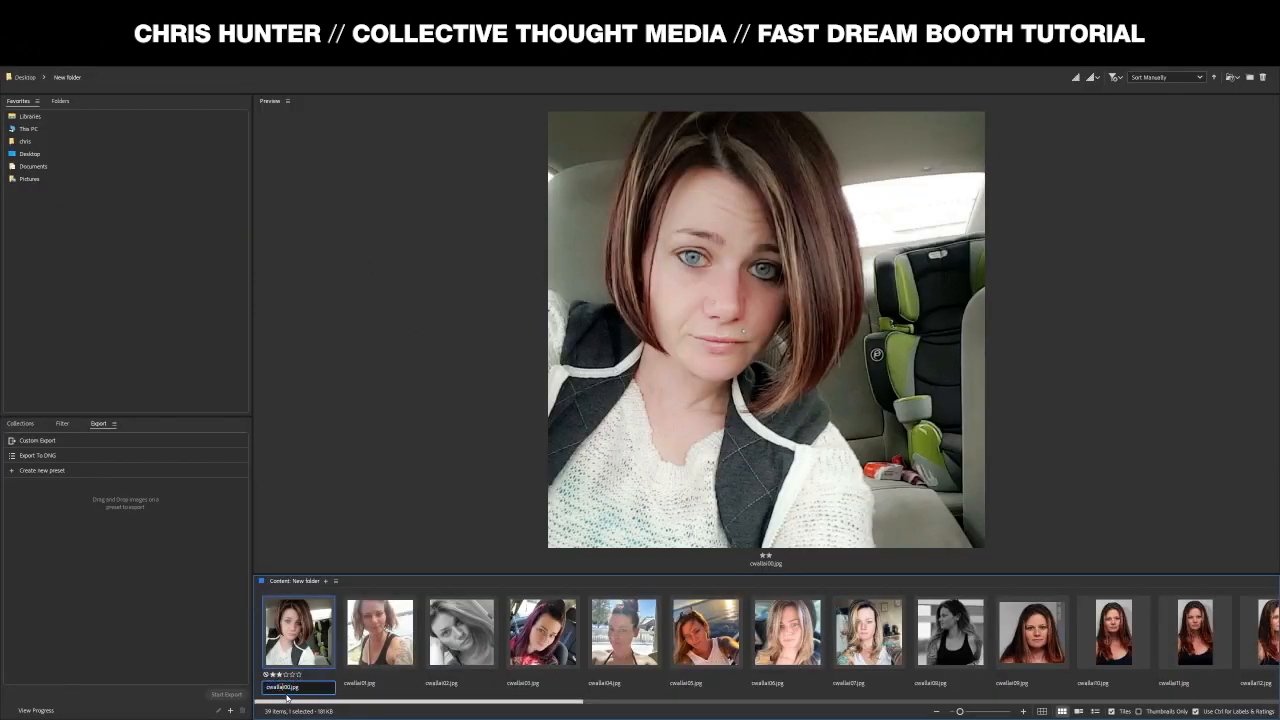
click(299, 656)
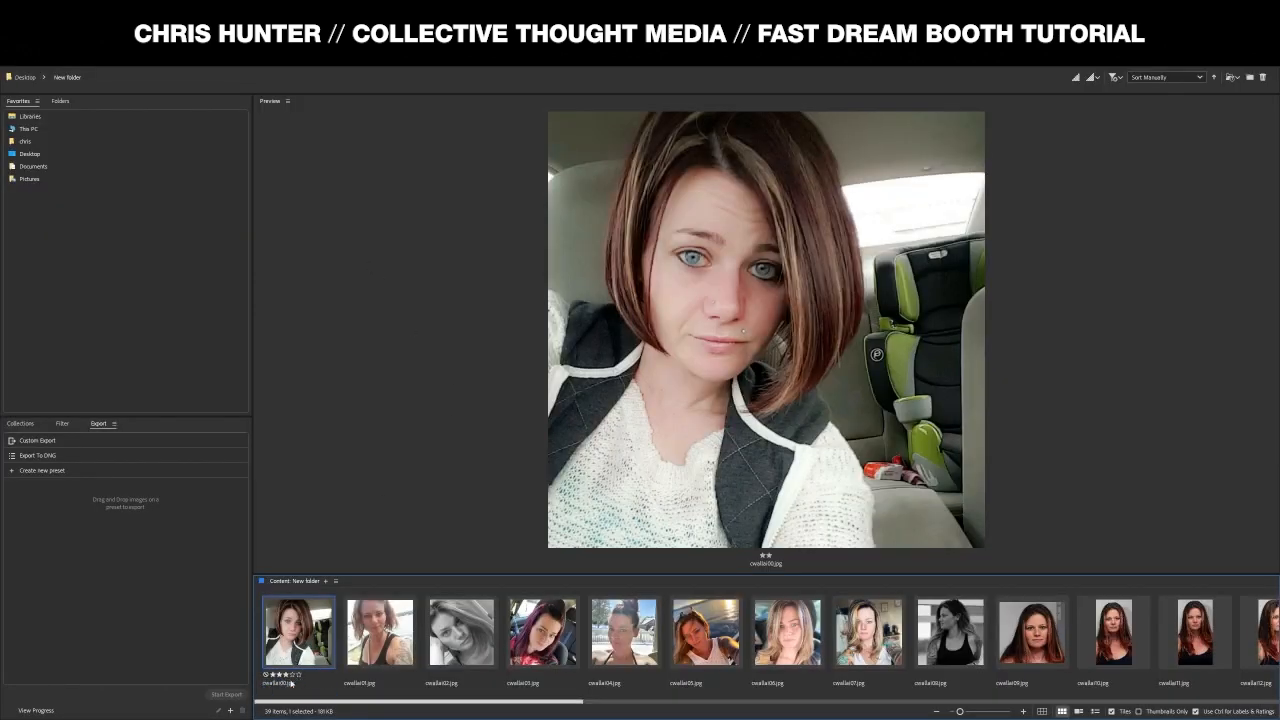
scroll(760, 682, down, 5)
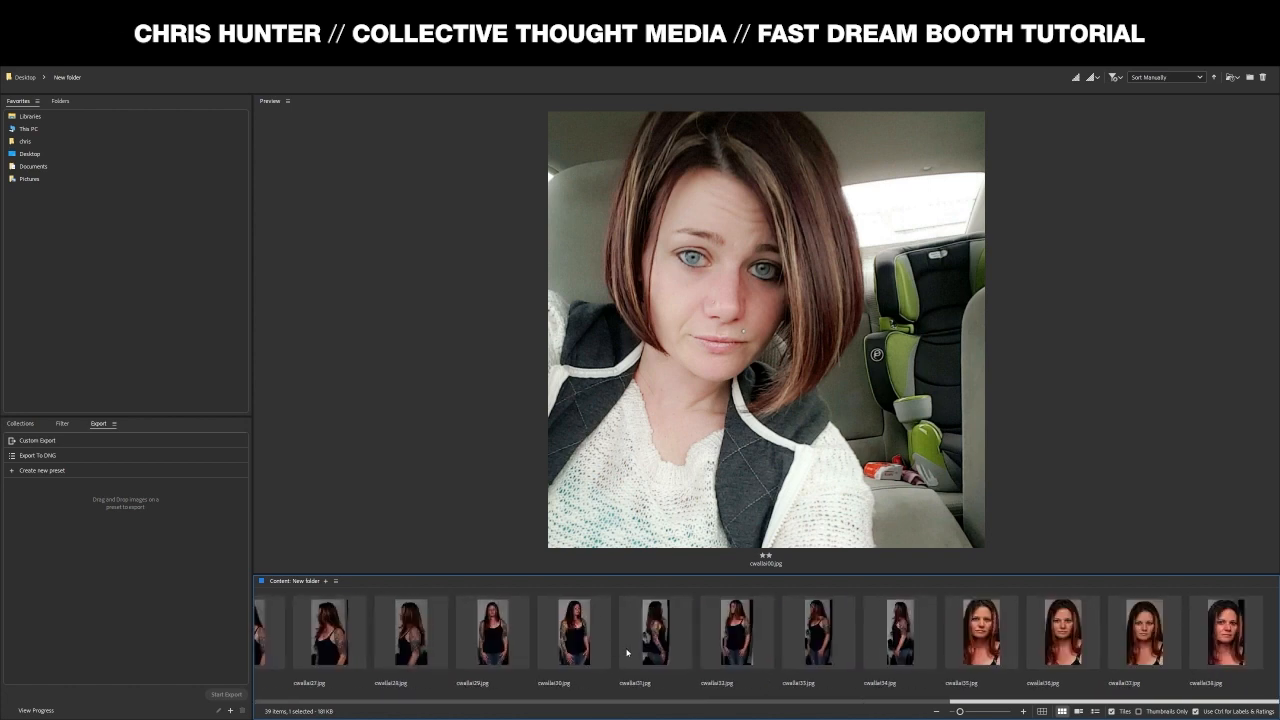
scroll(627, 653, up, 10)
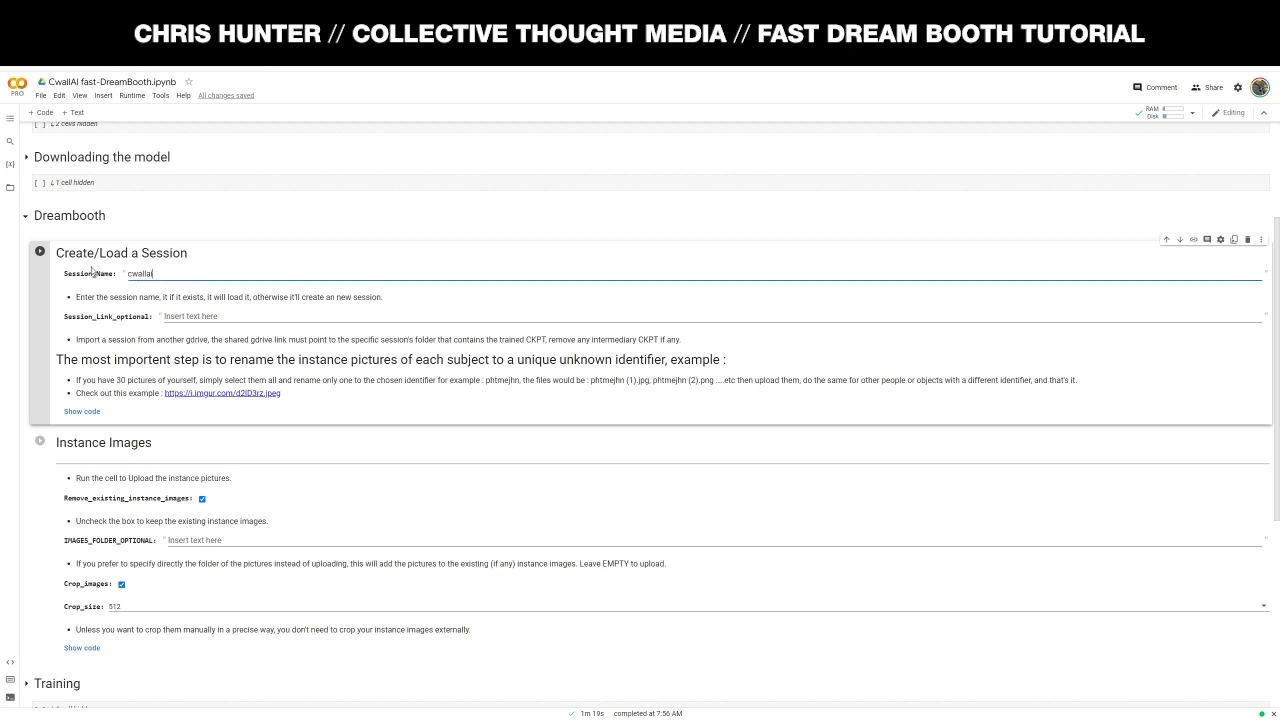
- Run Create/Load a Session for cwallai, leaving IMAGES_FOLDER_OPTIONAL empty
click(44, 254)
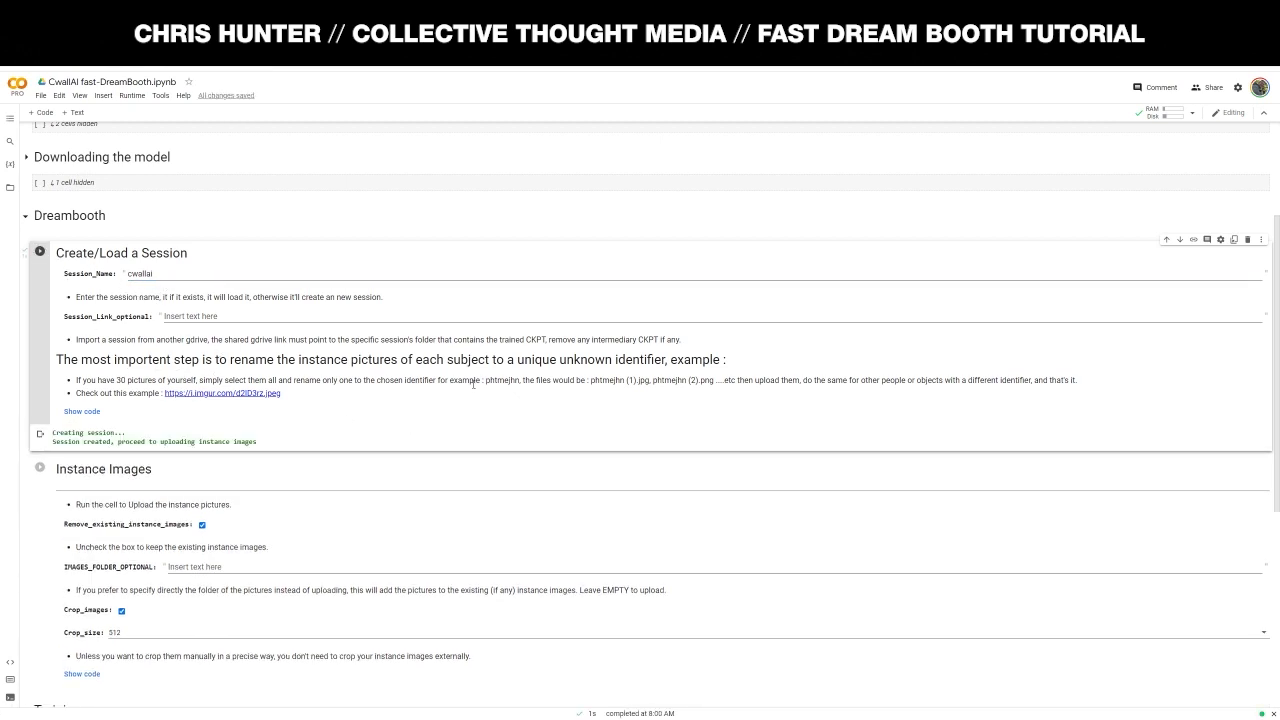
scroll(472, 381, down, 1)
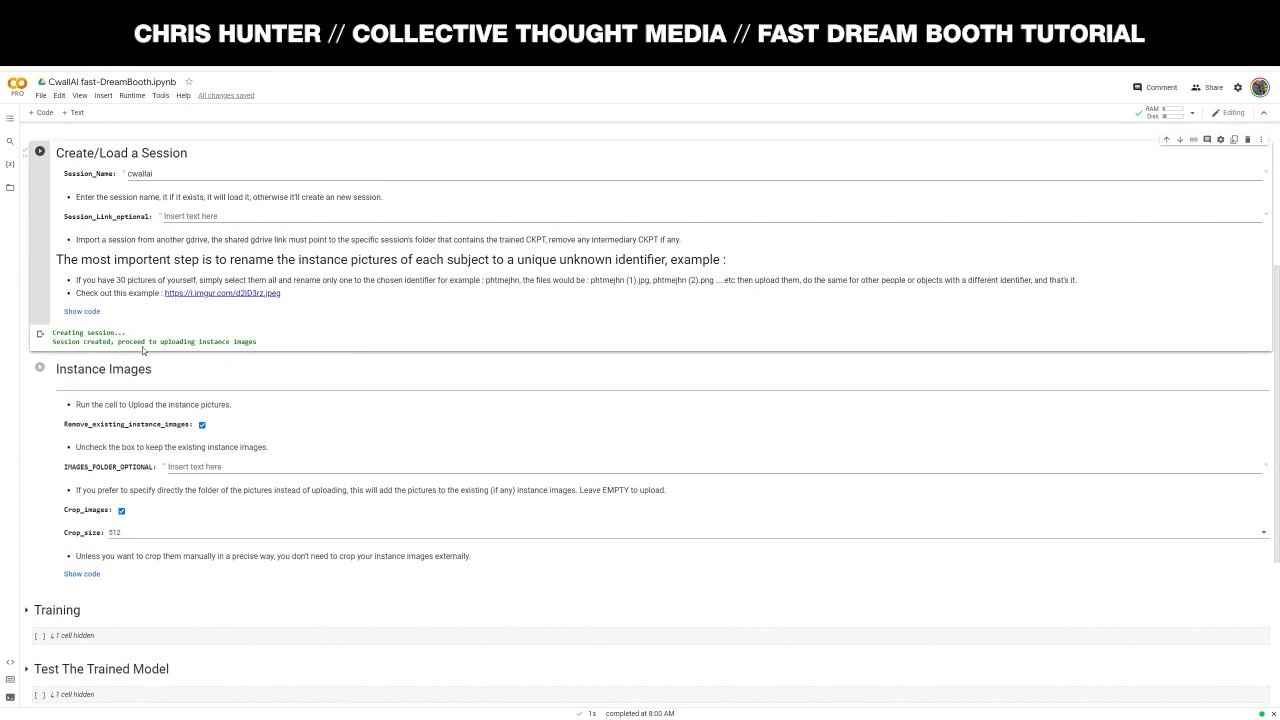
scroll(188, 303, down, 1)
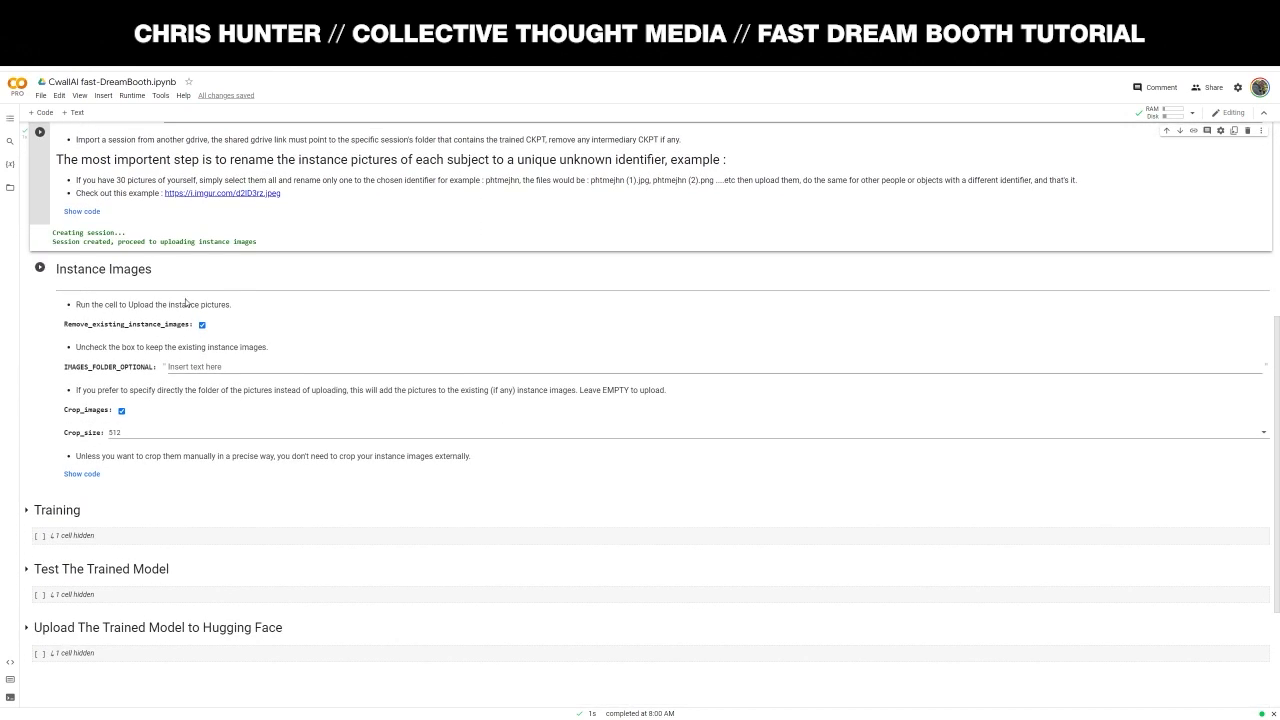
click(250, 370)
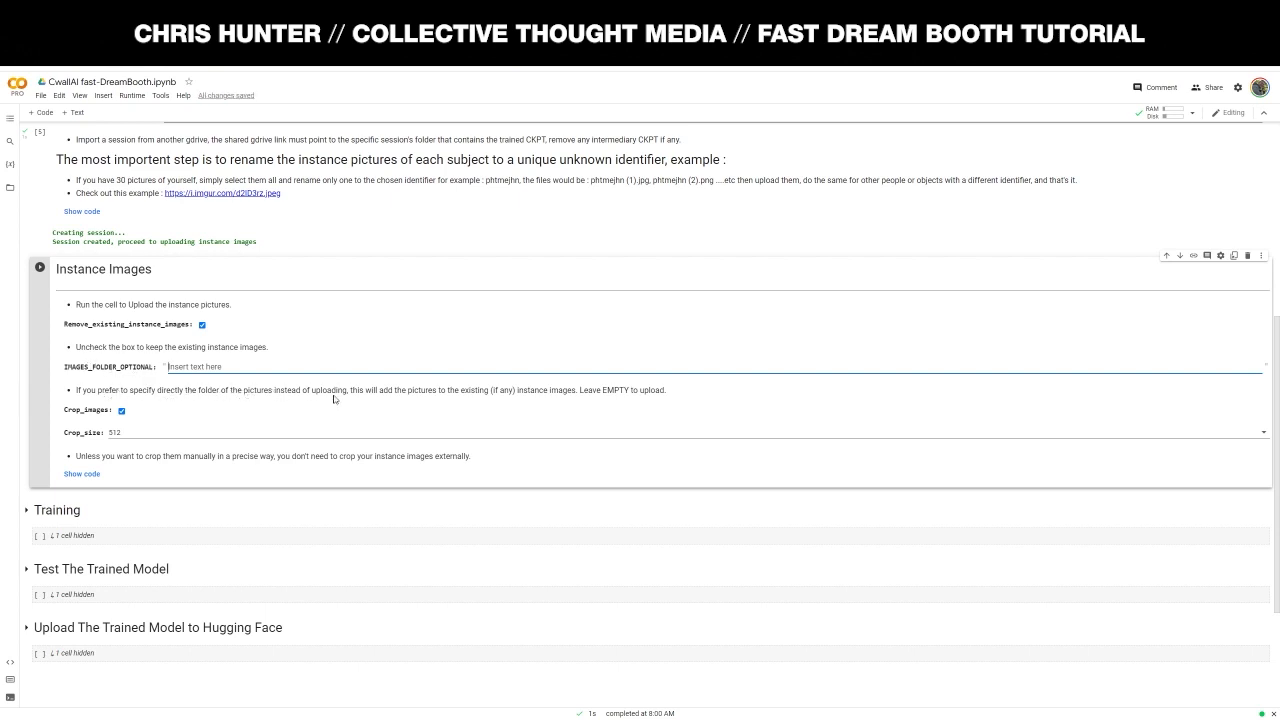
click(424, 393)
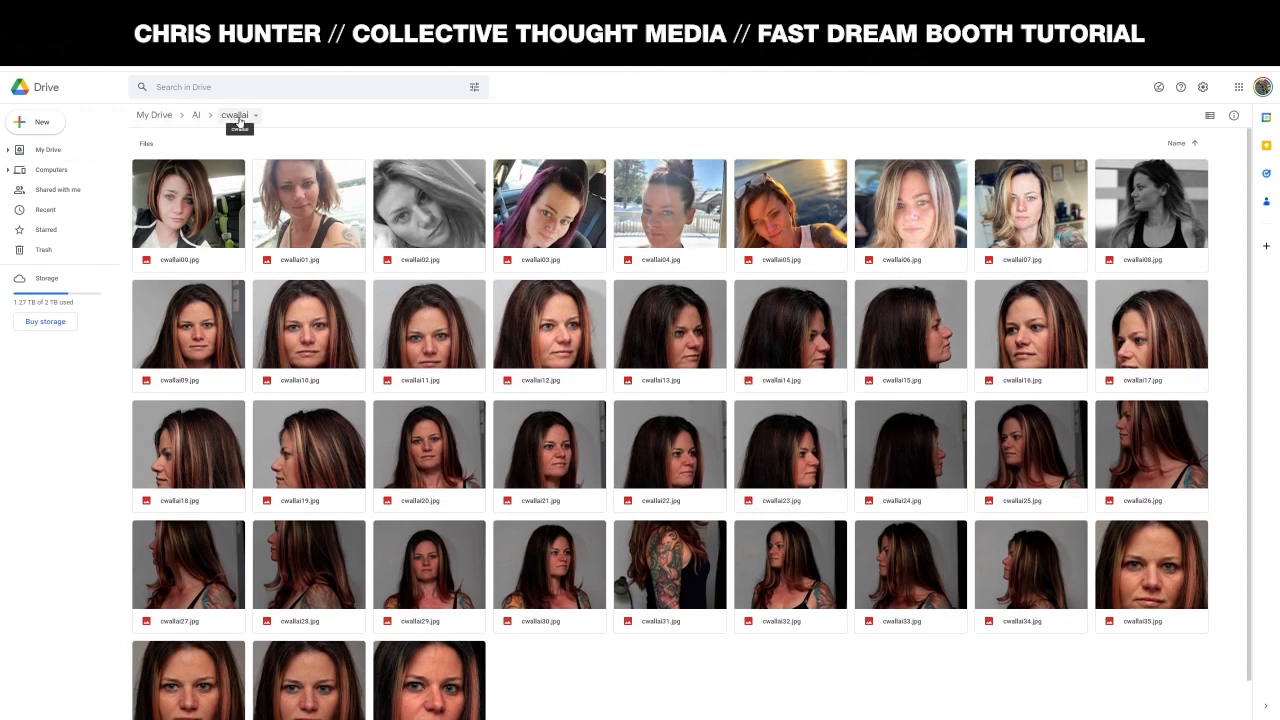
- Browse the 39 cwallai photos in Drive, then show the Colab notebook's Files pane
scroll(603, 438, down, 1)
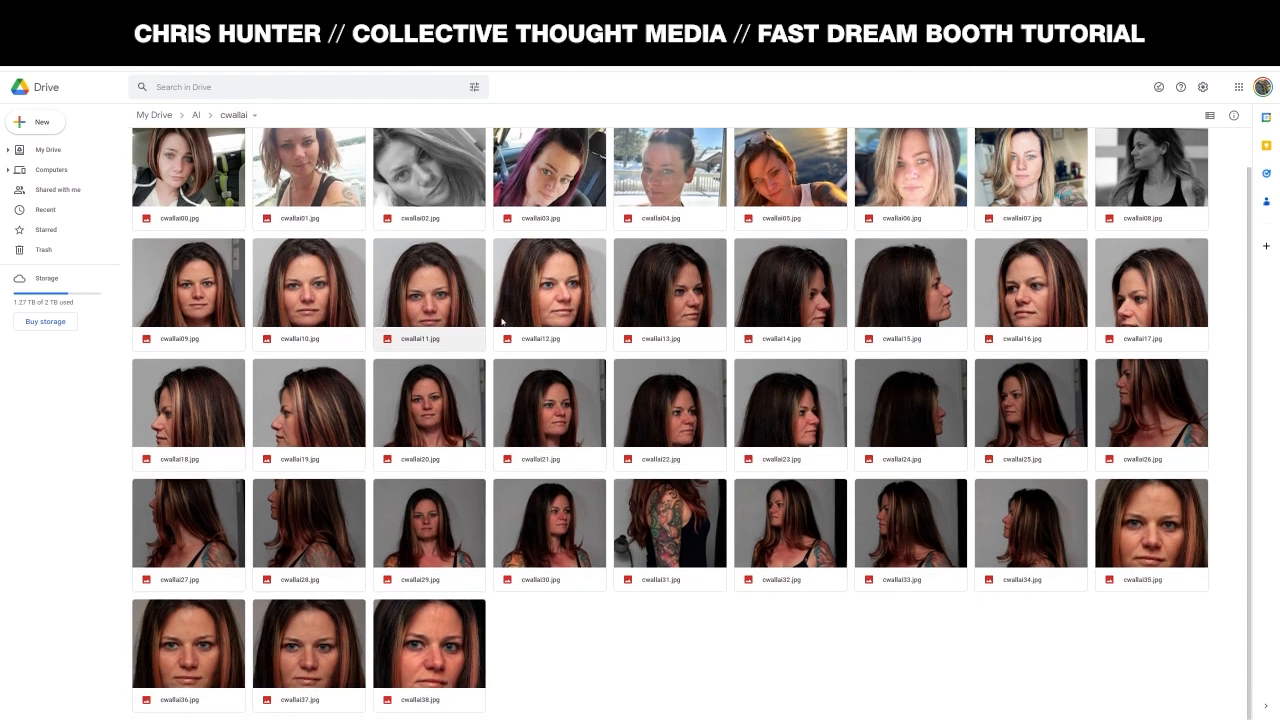
scroll(486, 420, up, 1)
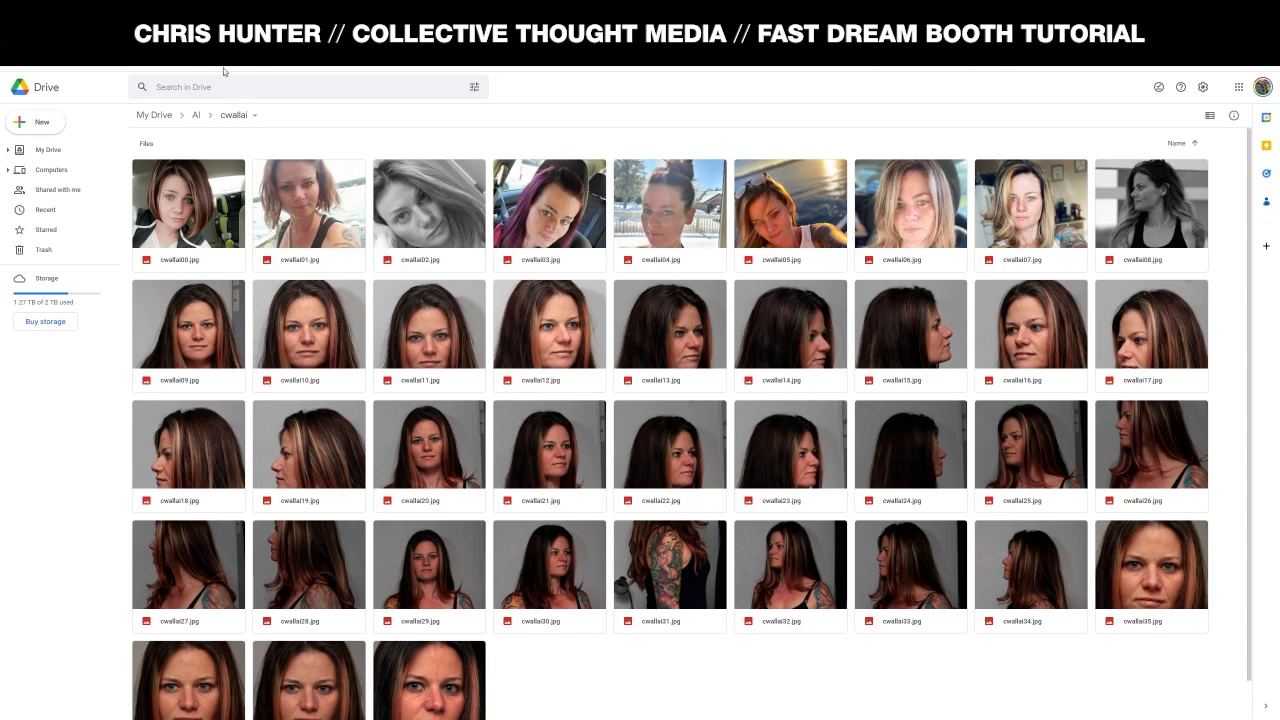
click(212, 12)
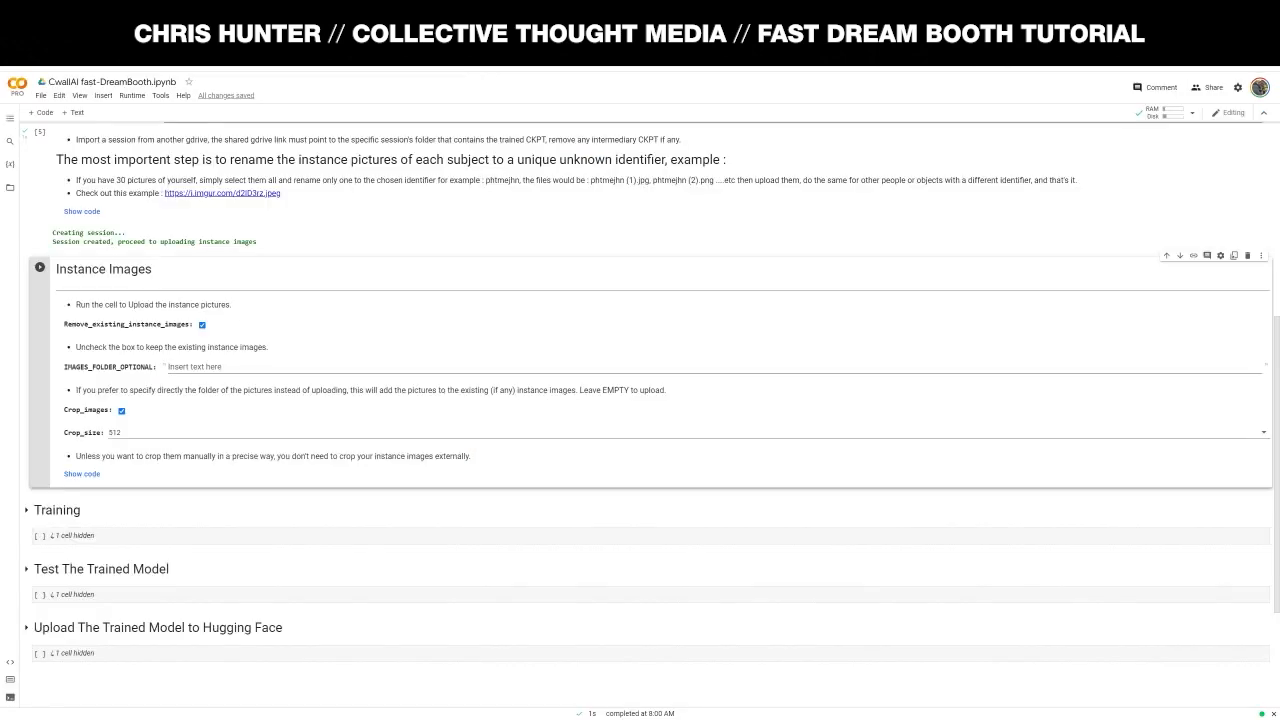
click(10, 187)
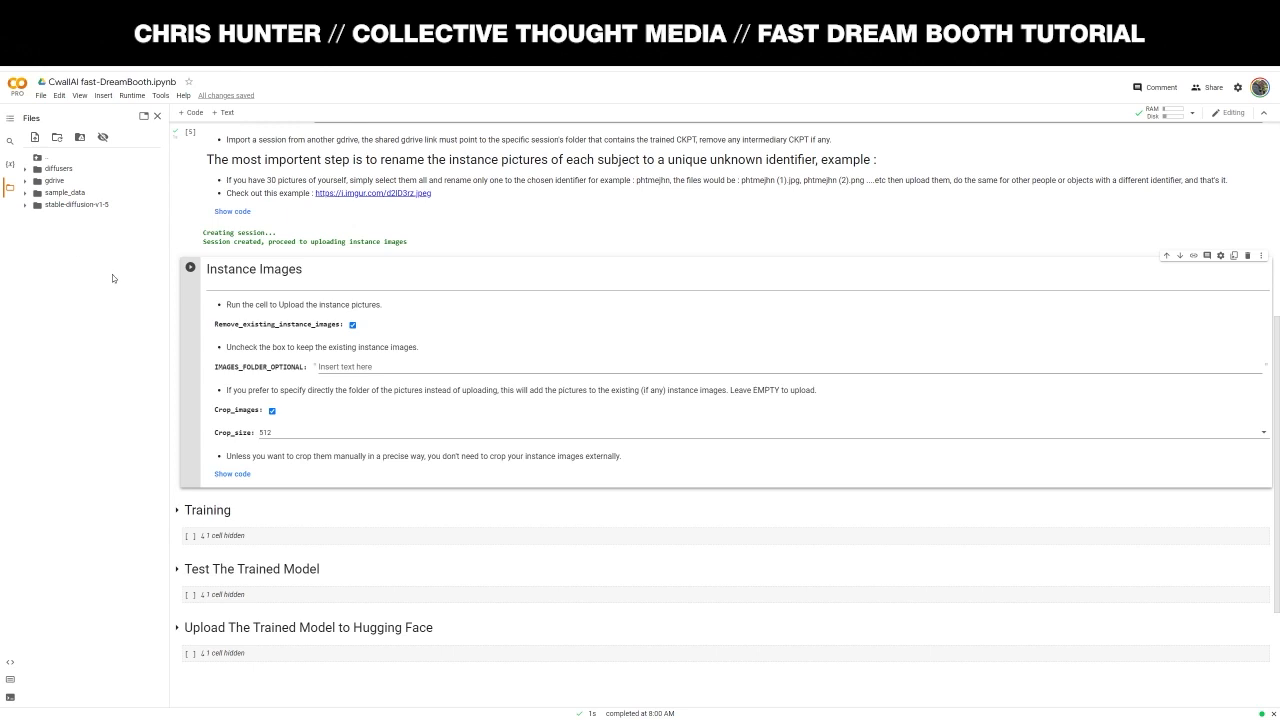
- Expand gdrive > MyDrive > AI in the Files panel and copy the cwallai folder's path
click(52, 181)
click(55, 194)
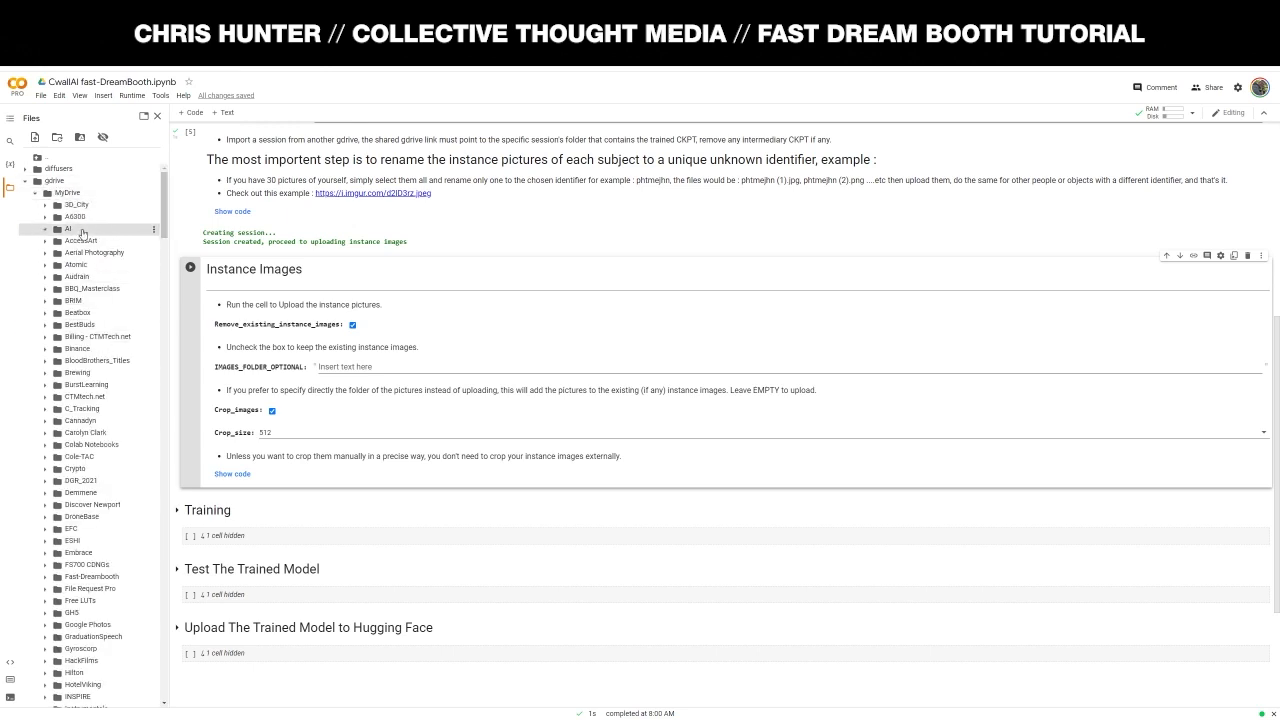
click(78, 229)
click(98, 257)
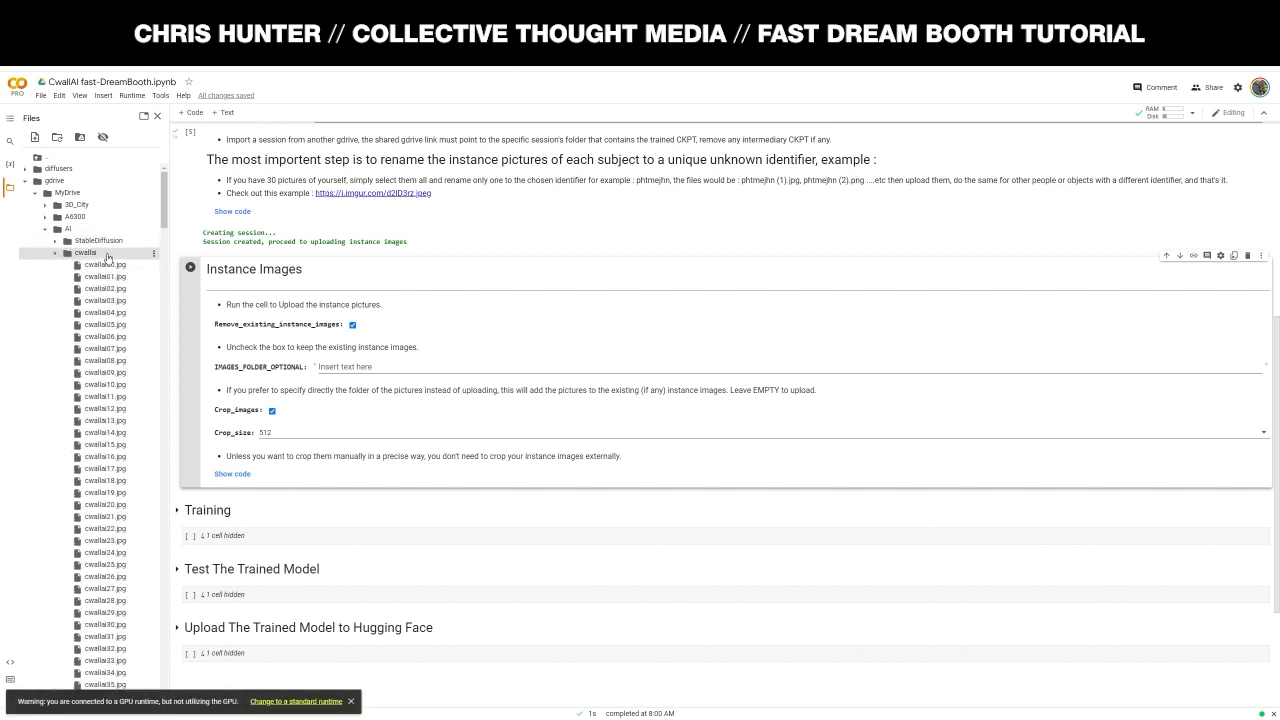
scroll(110, 506, down, 2)
scroll(110, 506, up, 2)
click(154, 258)
click(186, 347)
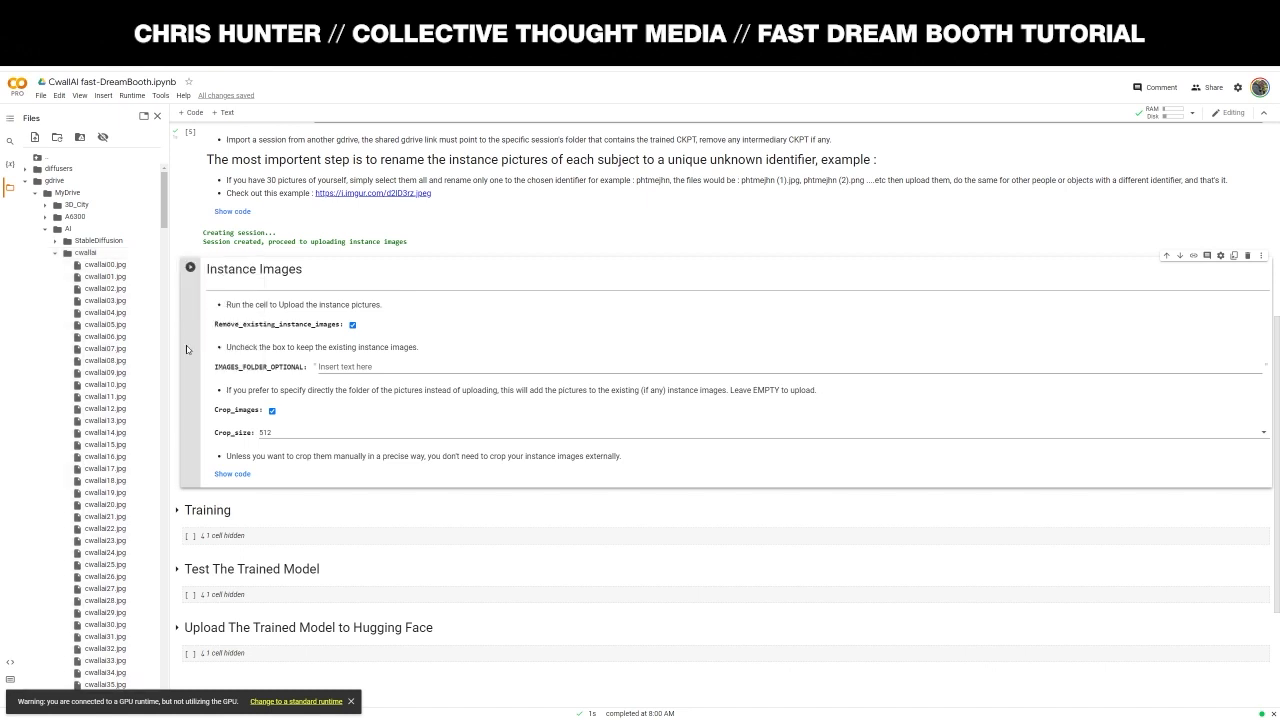
- Set IMAGES_FOLDER_OPTIONAL to /content/gdrive/MyDrive/AI/cwallai and upload all 39 instance photos
click(379, 367)
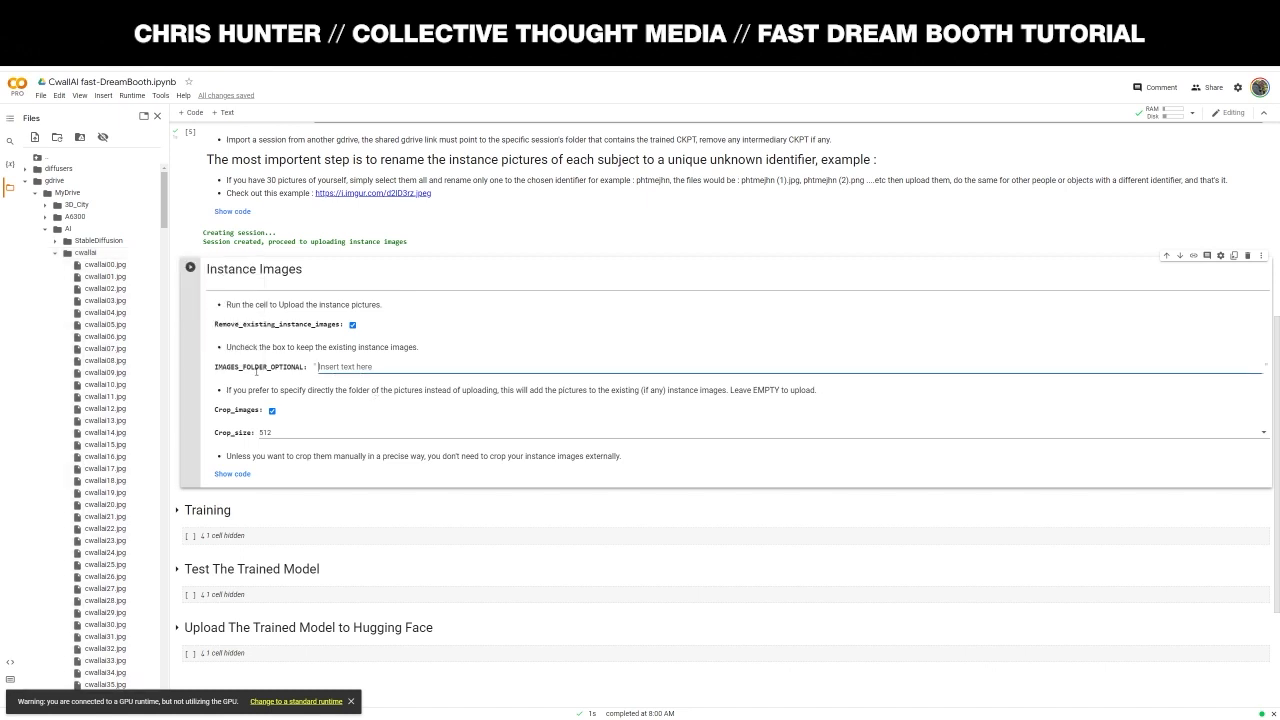
text(/content/gdrive/MyDrive/AI/cwallai)
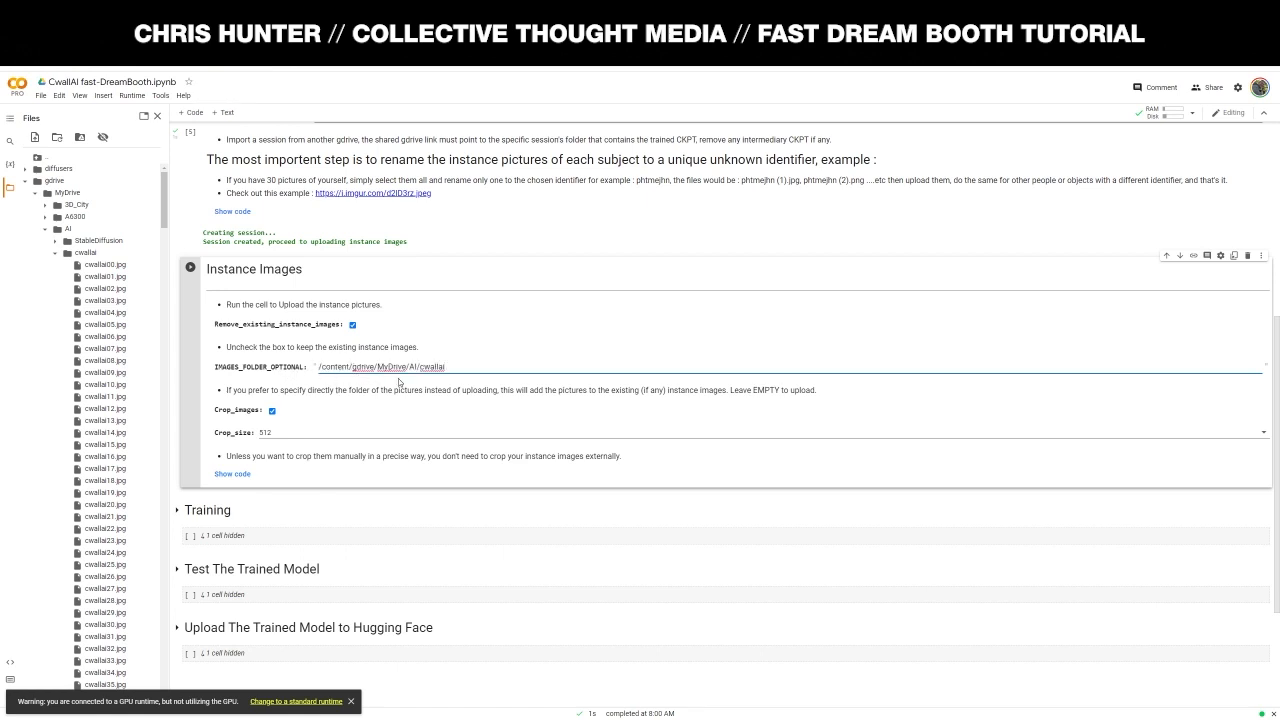
click(30, 182)
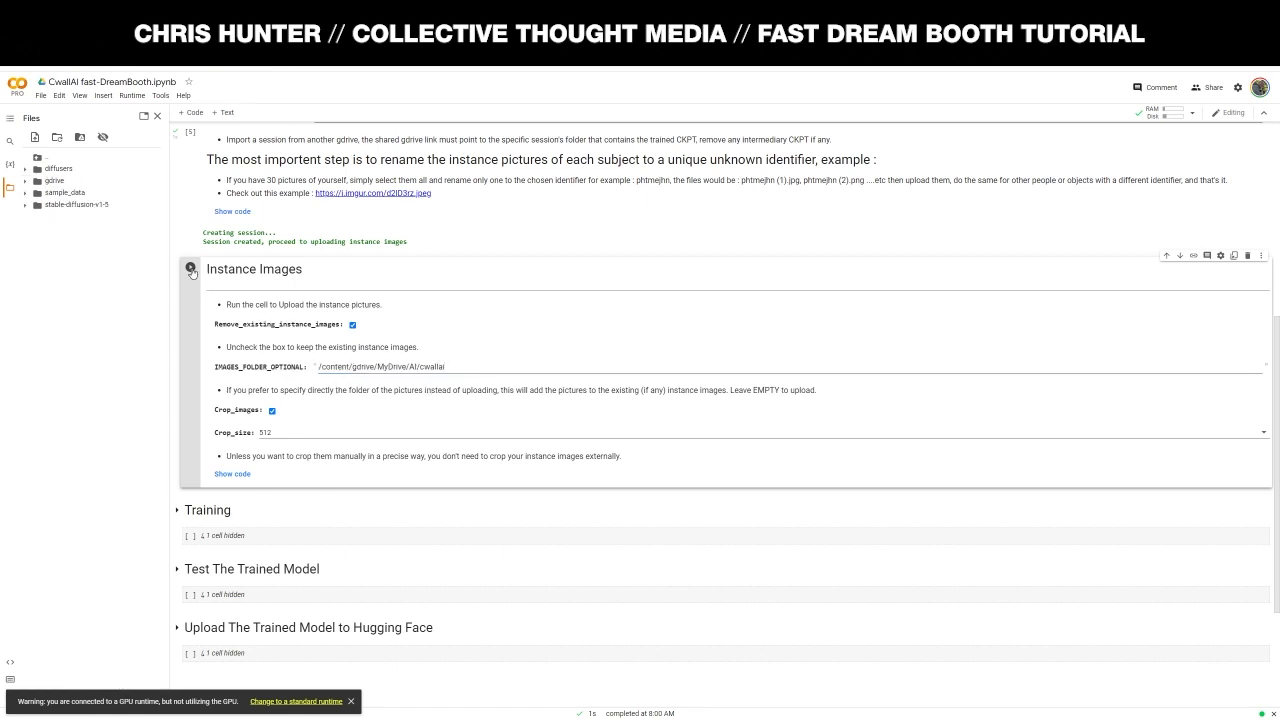
click(191, 269)
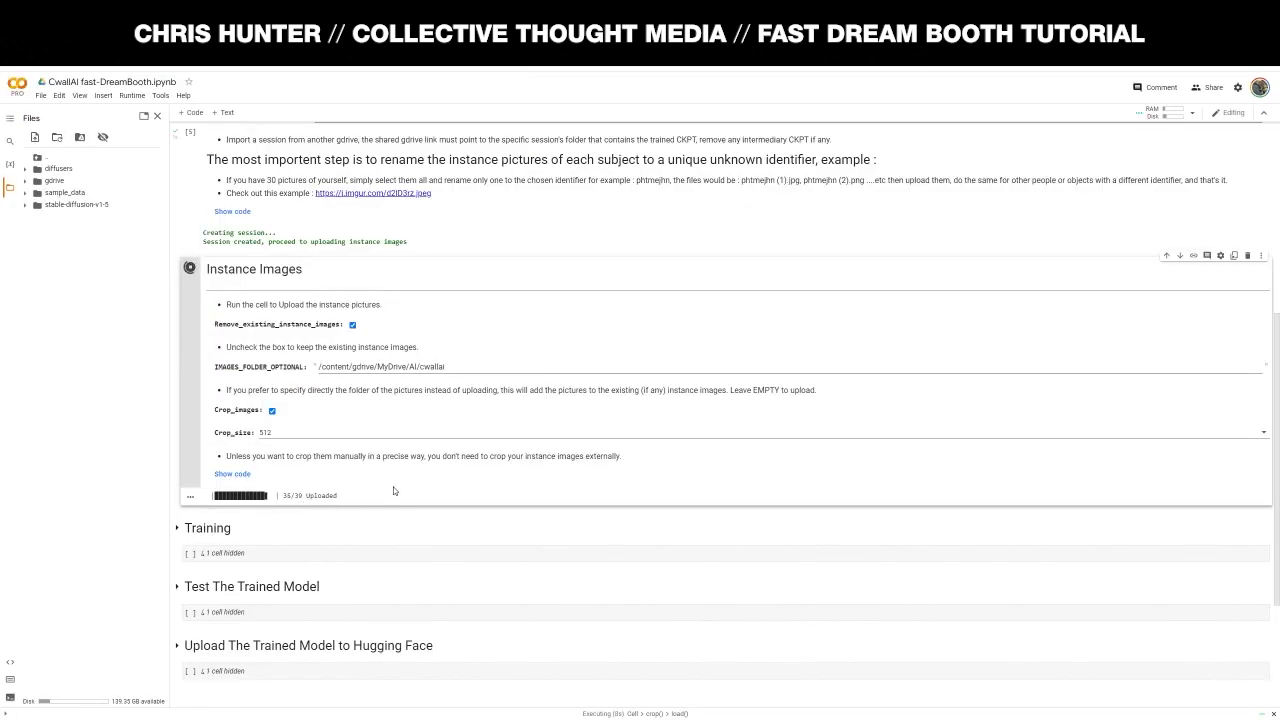
scroll(372, 488, down, 1)
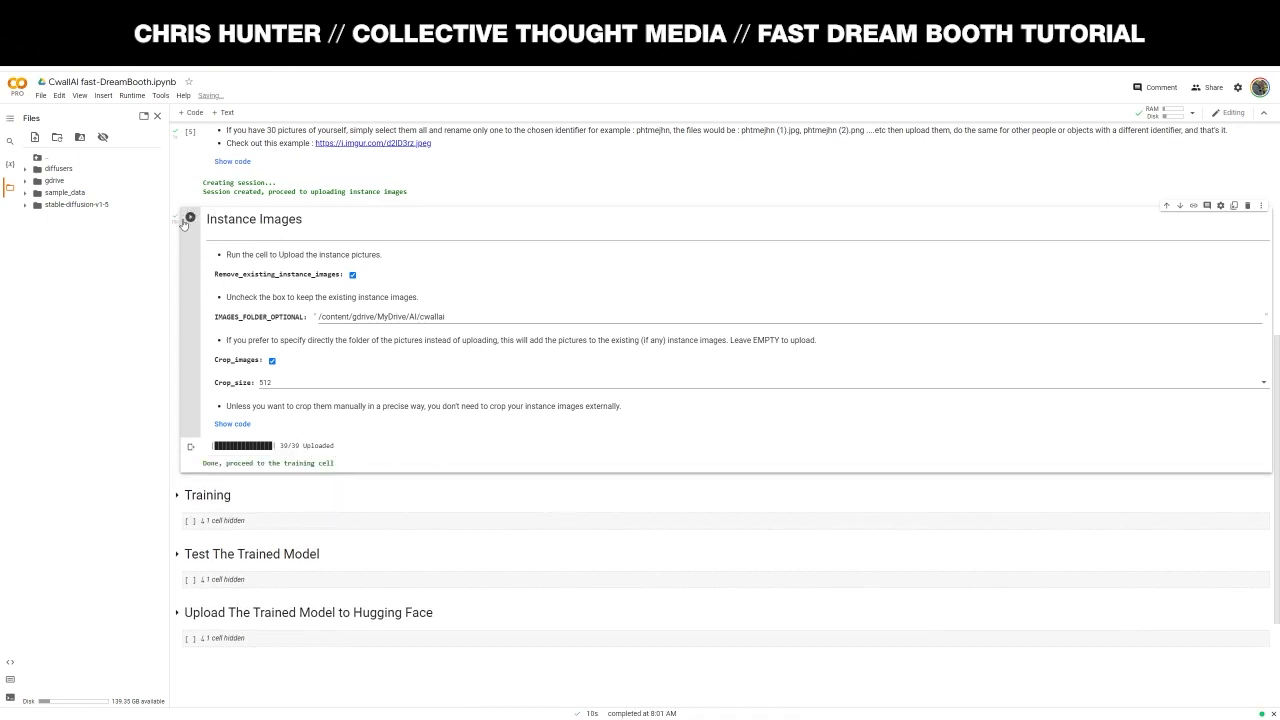
scroll(200, 240, up, 3)
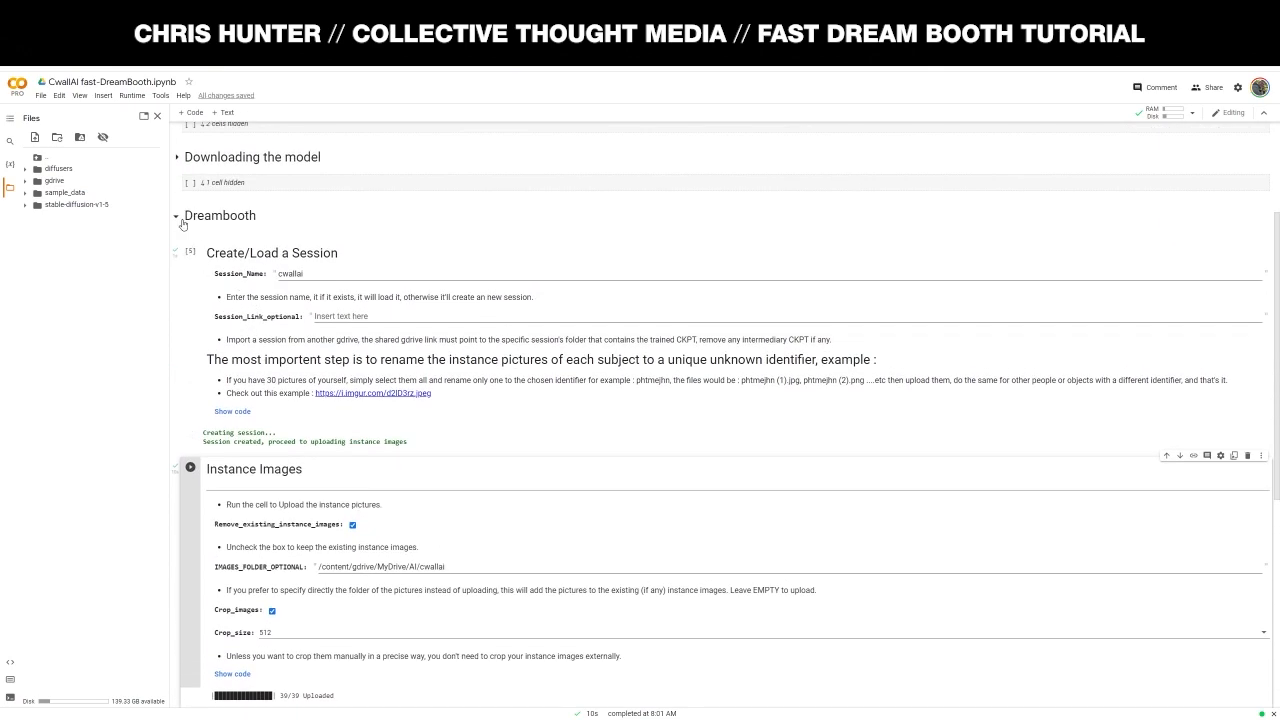
scroll(282, 432, down, 3)
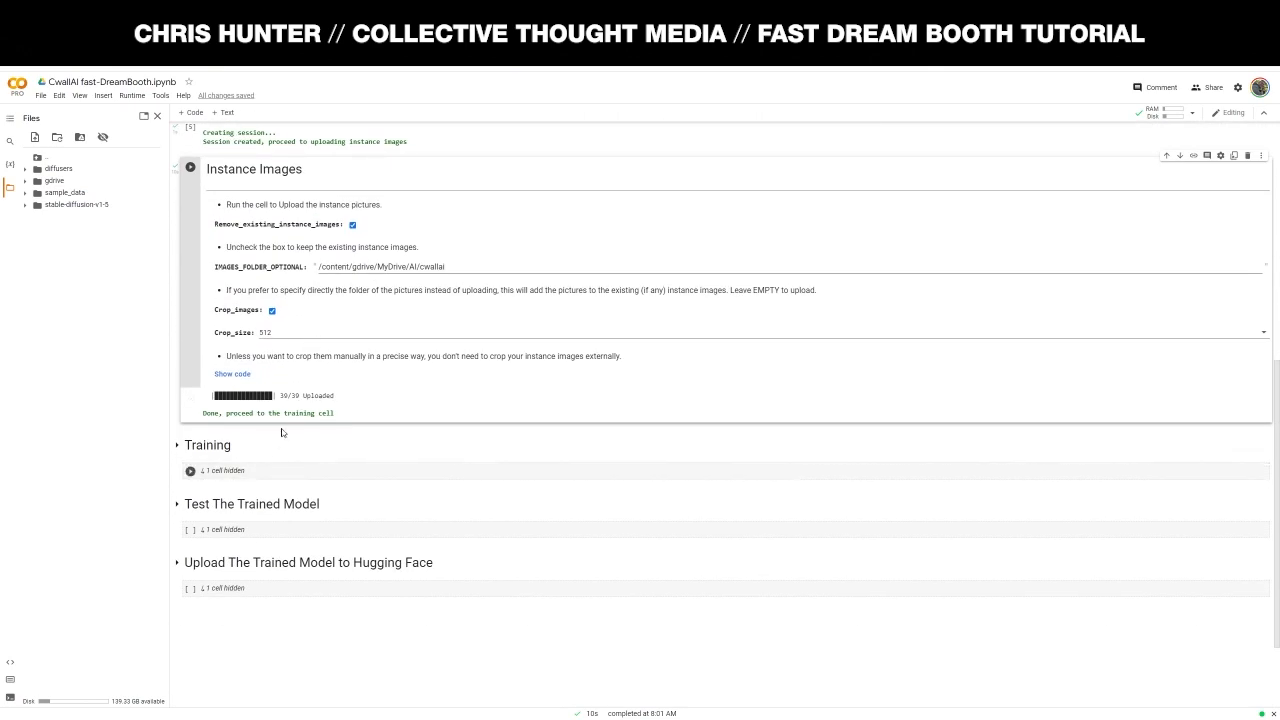
- Expand the Training section and review the Start DreamBooth form, keeping resolution at 512
click(177, 445)
scroll(385, 462, down, 3)
scroll(394, 447, down, 1)
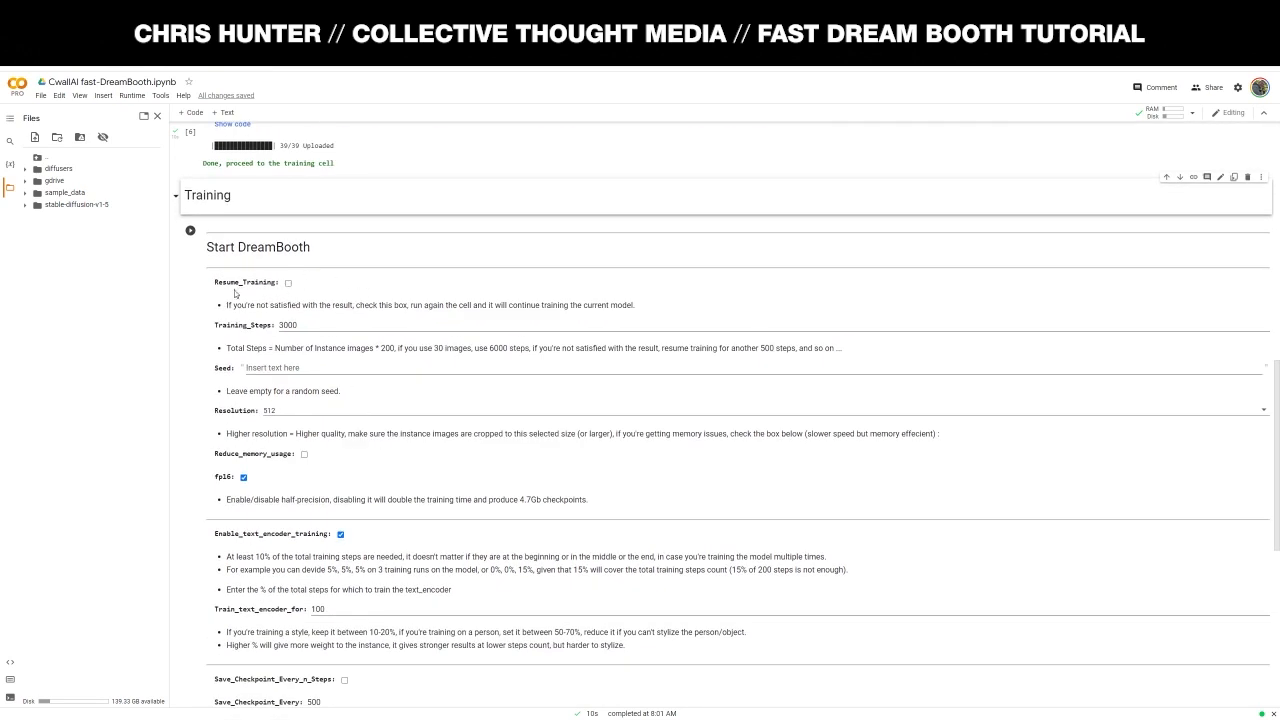
scroll(259, 324, down, 1)
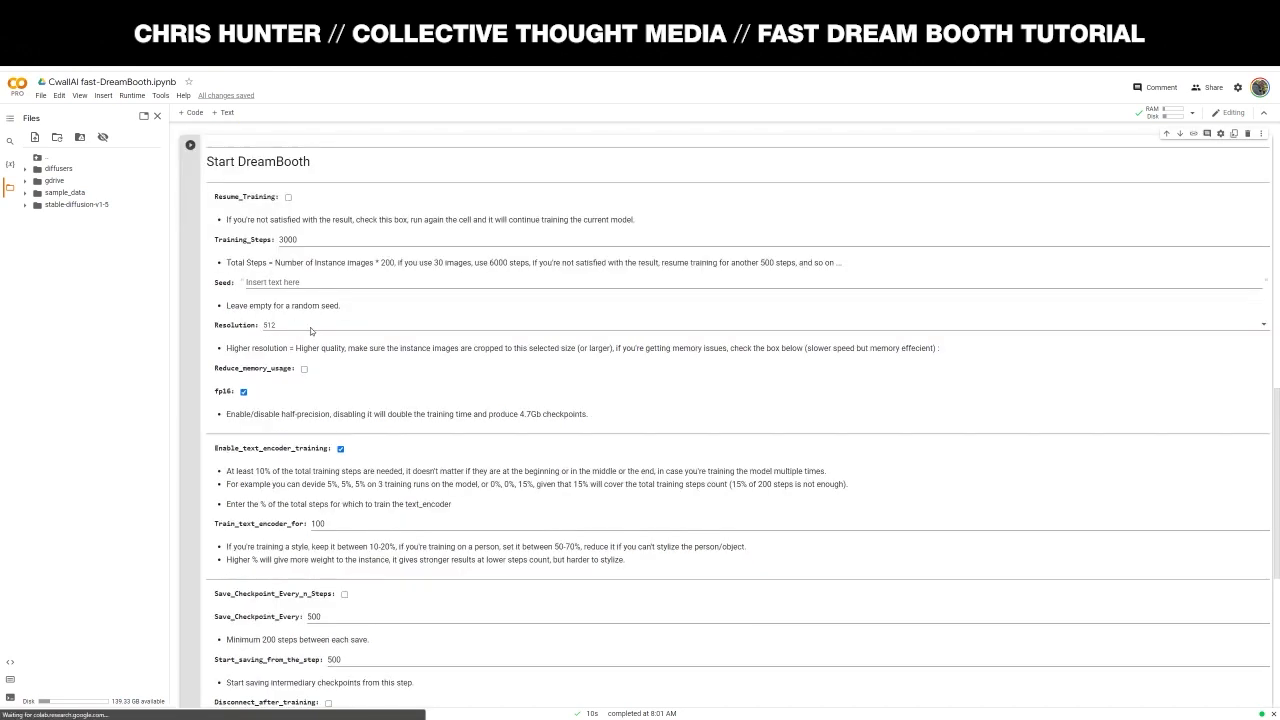
click(305, 326)
click(304, 331)
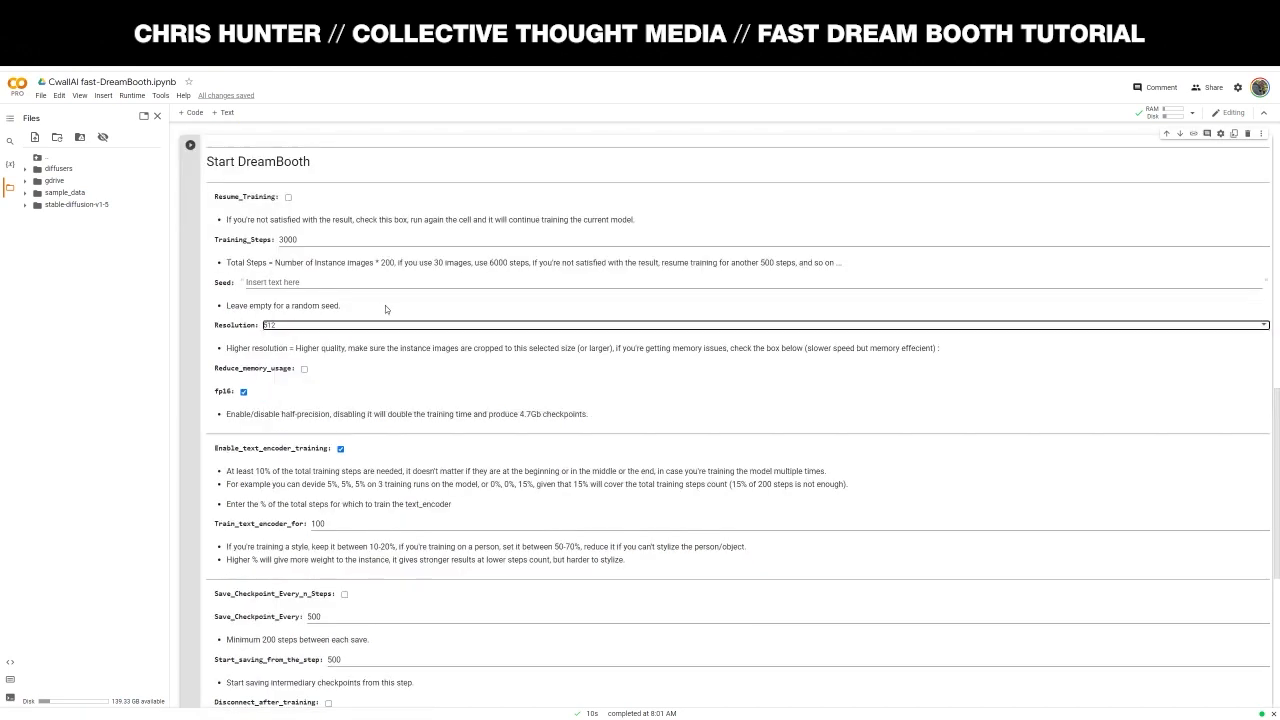
- Open Windows Calculator and enter 39*200 to work out the training steps
click(357, 240)
scroll(357, 291, up, 1)
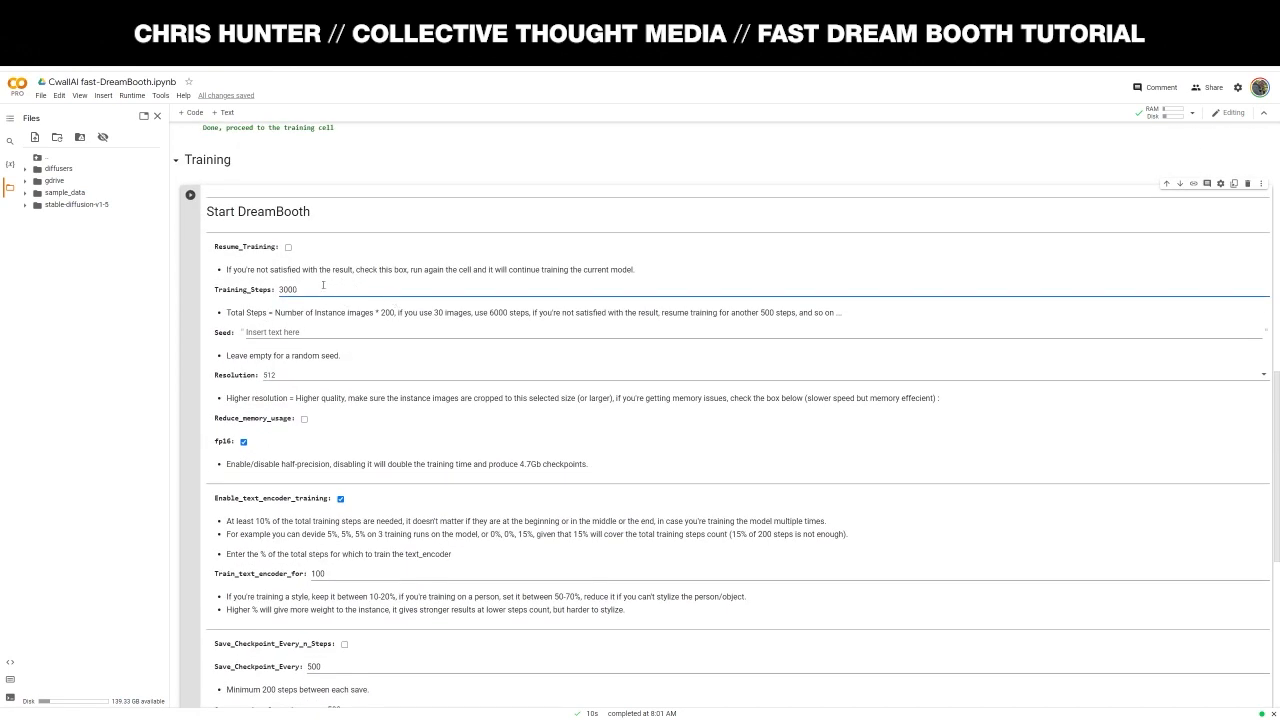
key(XF86Calculator)
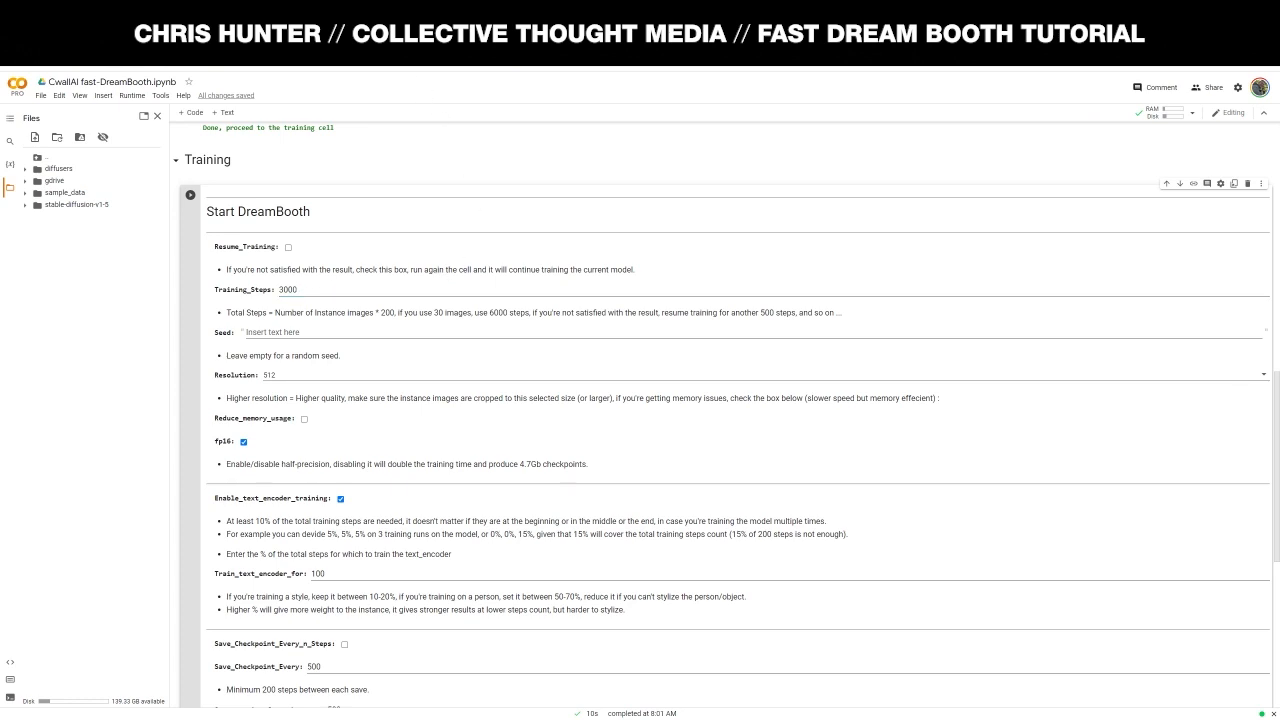
text(39*2)
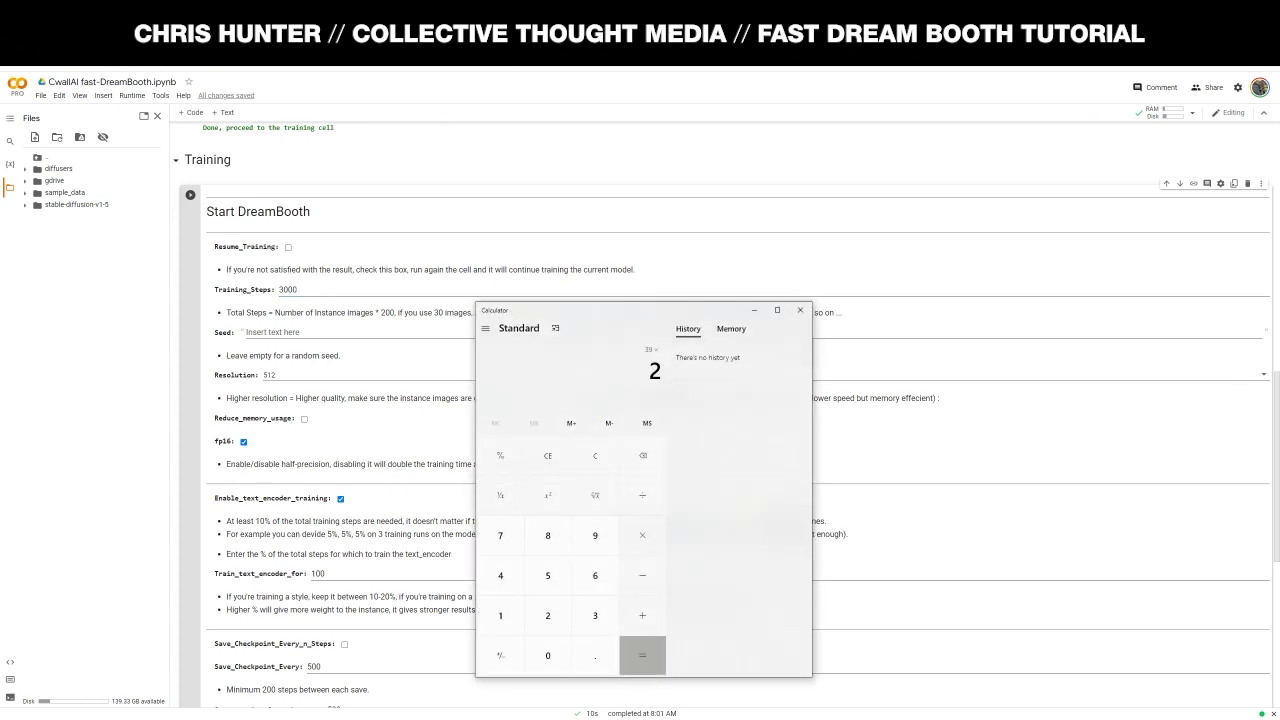
text(00)
- Compute 39 × 200 in Calculator, giving 7,800 total steps
key(Return)
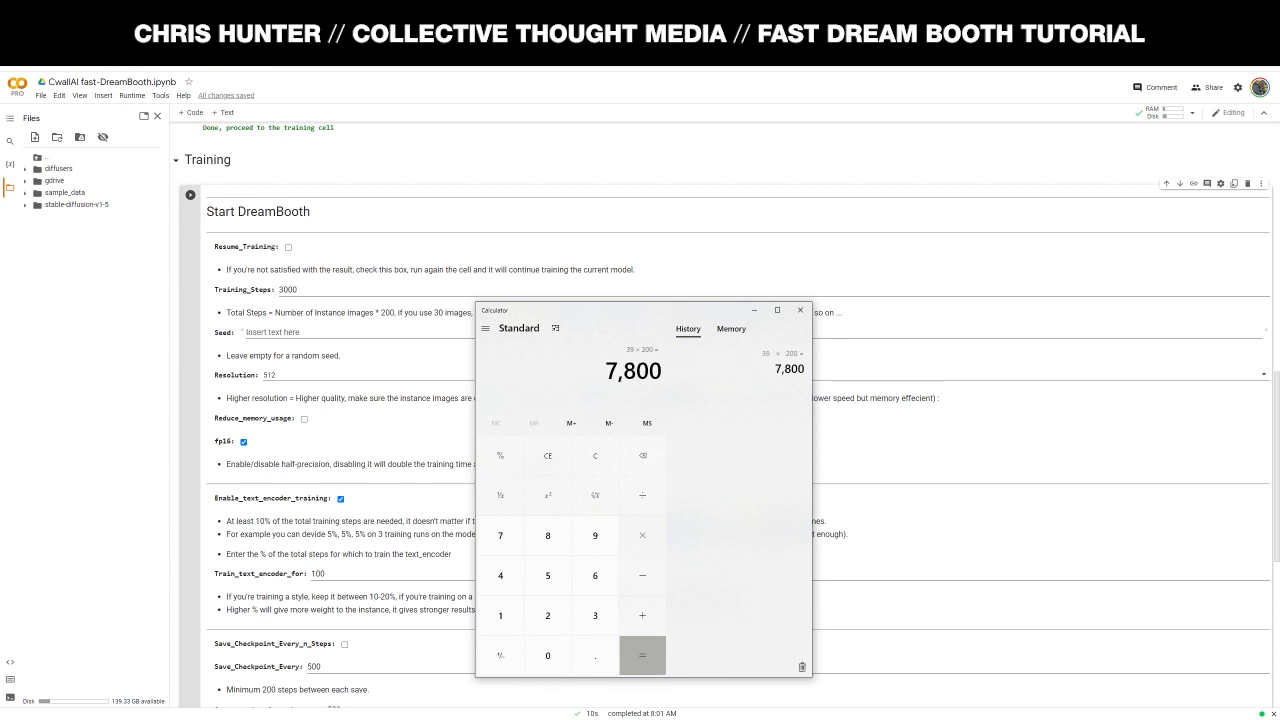
drag(660, 316, 782, 311)
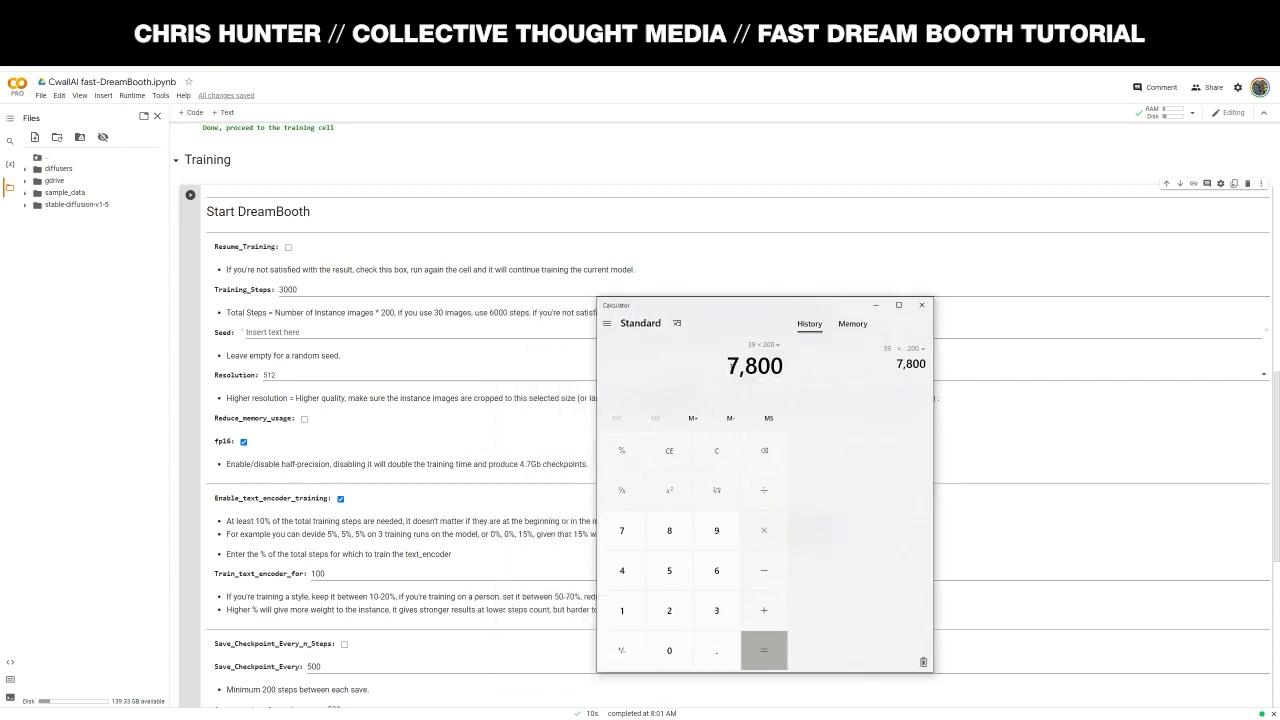
drag(731, 367, 785, 368)
click(730, 371)
- Change Colab's Training_Steps from 3000 to 6000
click(313, 288)
drag(313, 289, 231, 288)
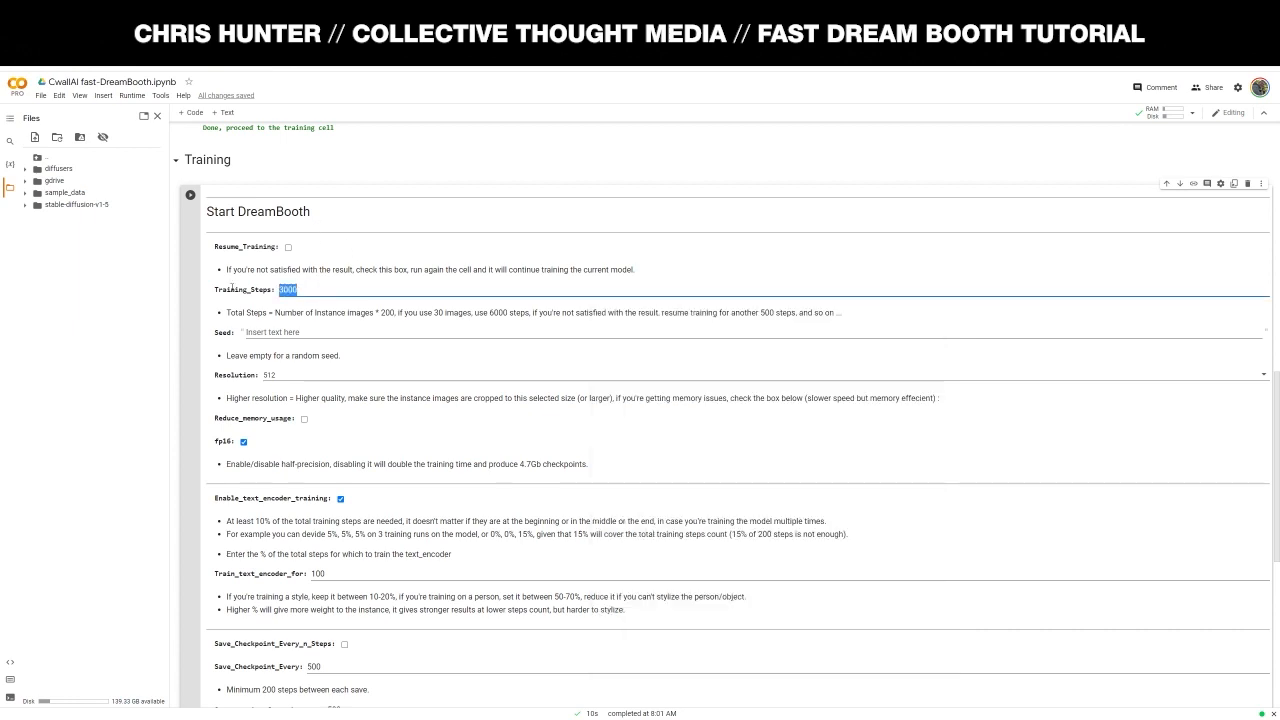
text(6000)
key(alt+Tab)
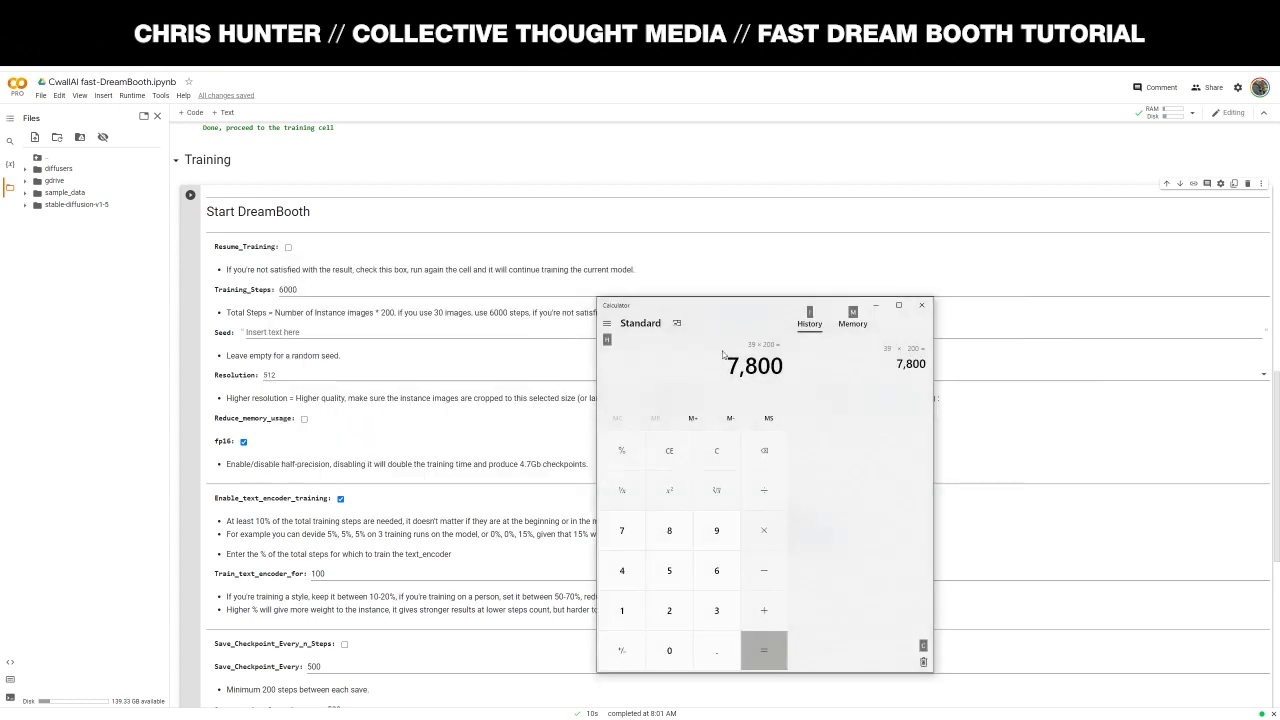
drag(705, 315, 913, 281)
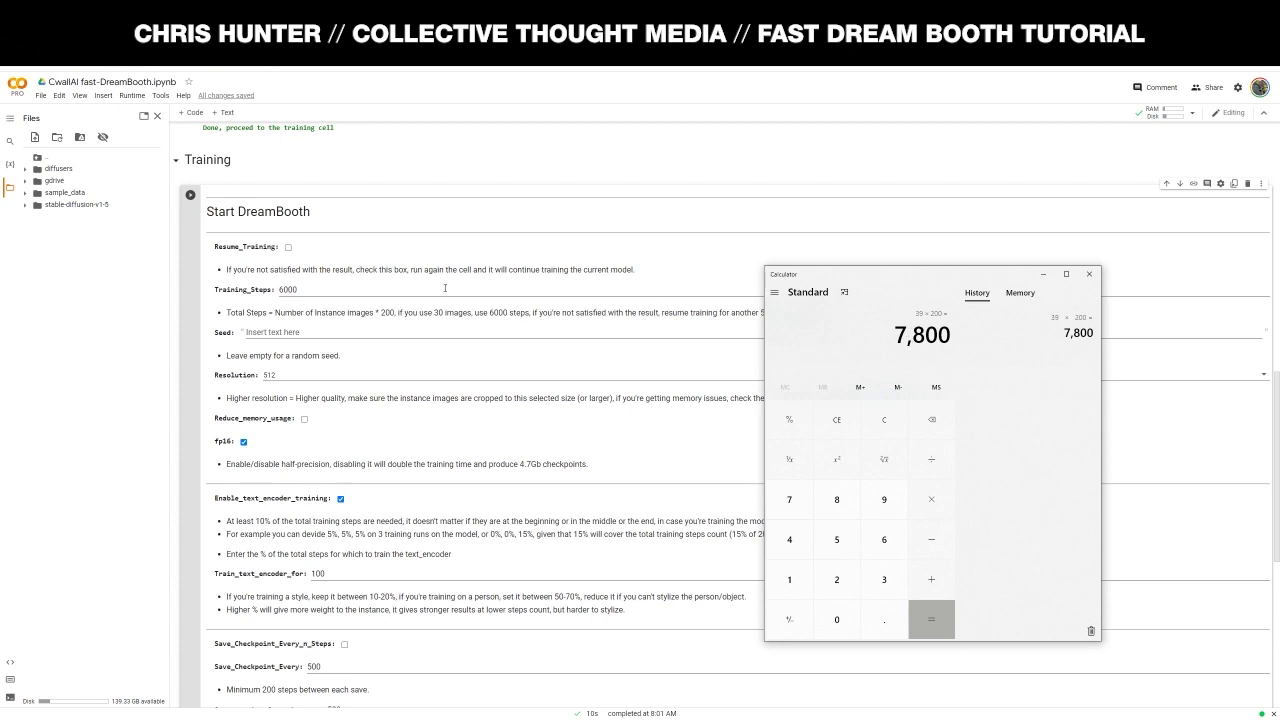
click(317, 289)
click(387, 327)
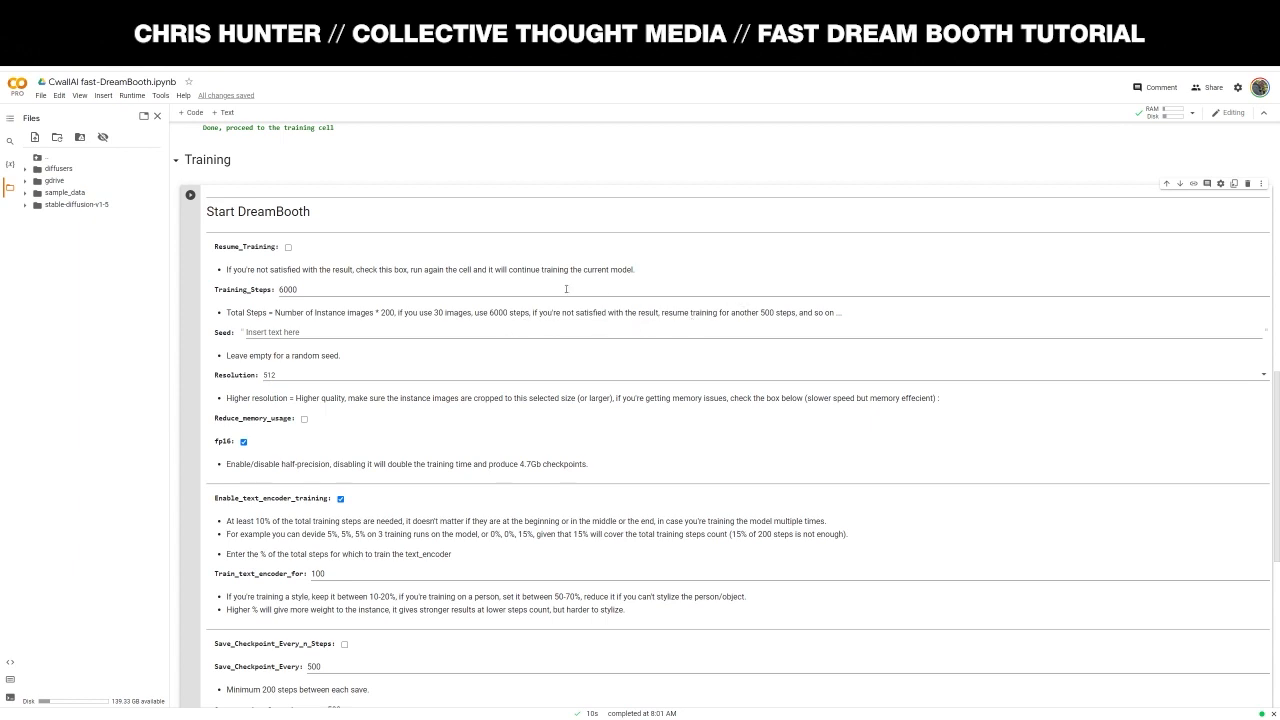
click(283, 288)
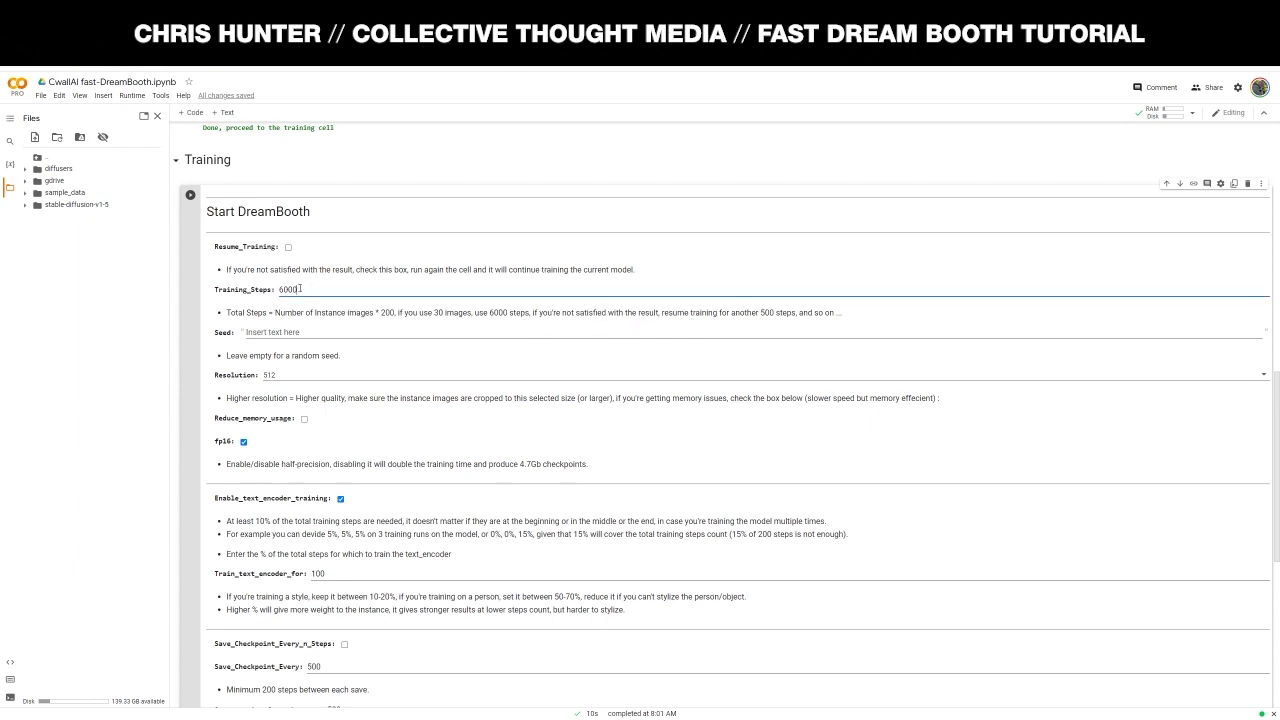
scroll(235, 287, down, 1)
click(282, 326)
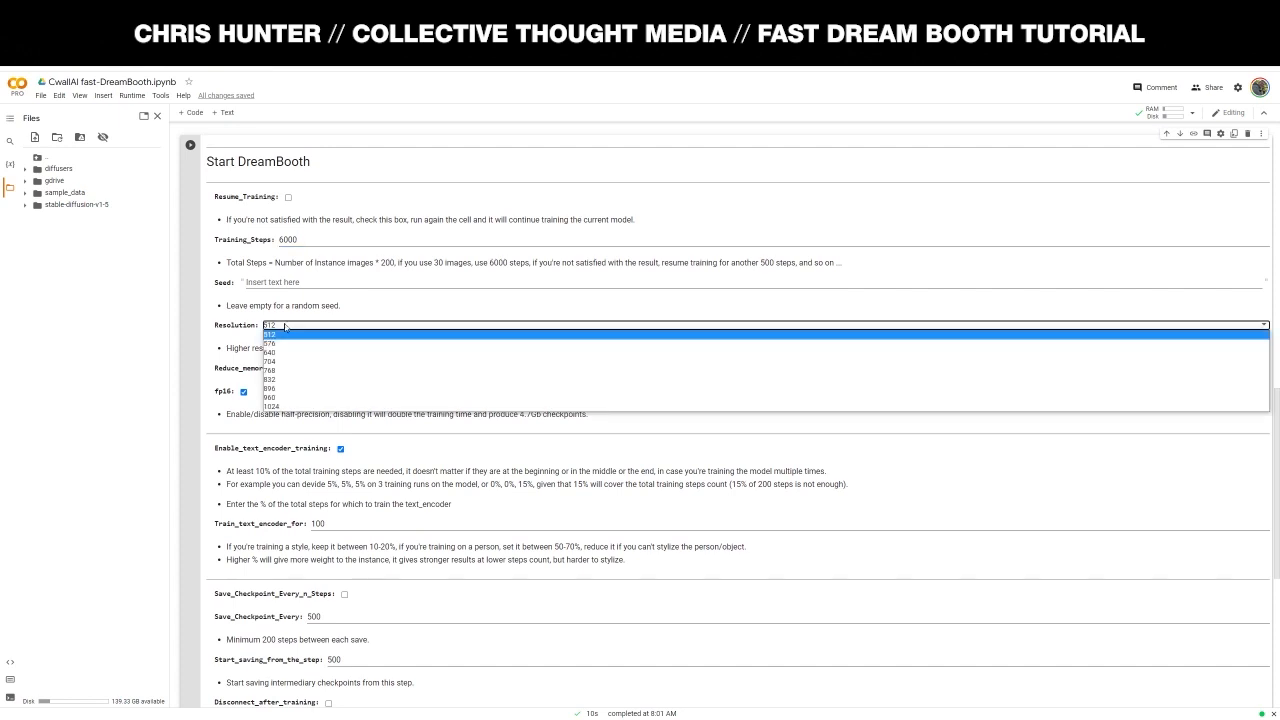
click(281, 335)
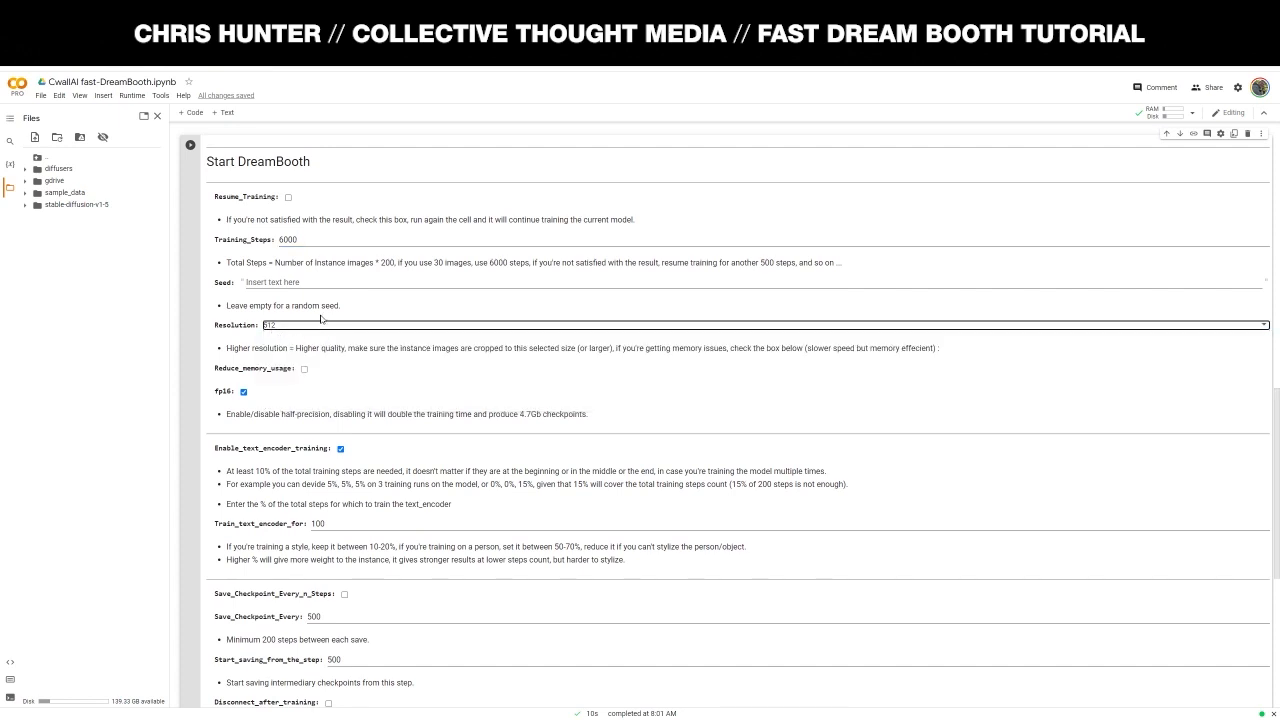
click(534, 349)
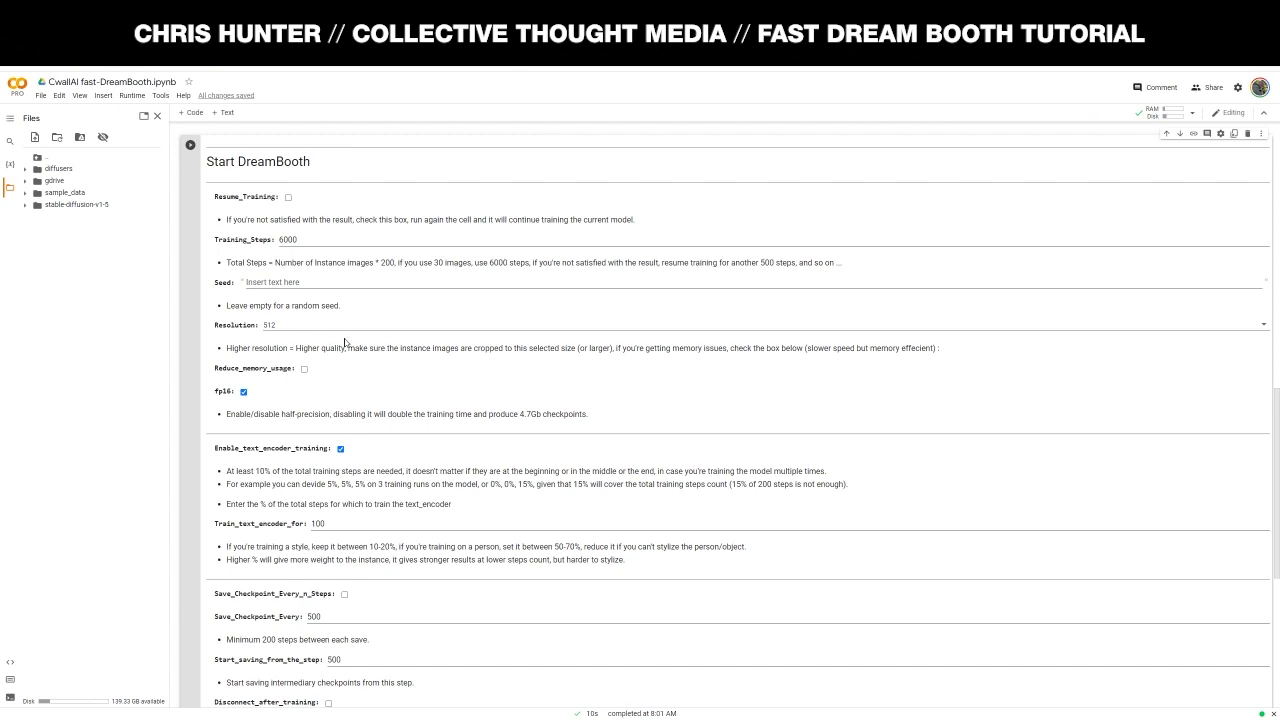
scroll(357, 338, down, 2)
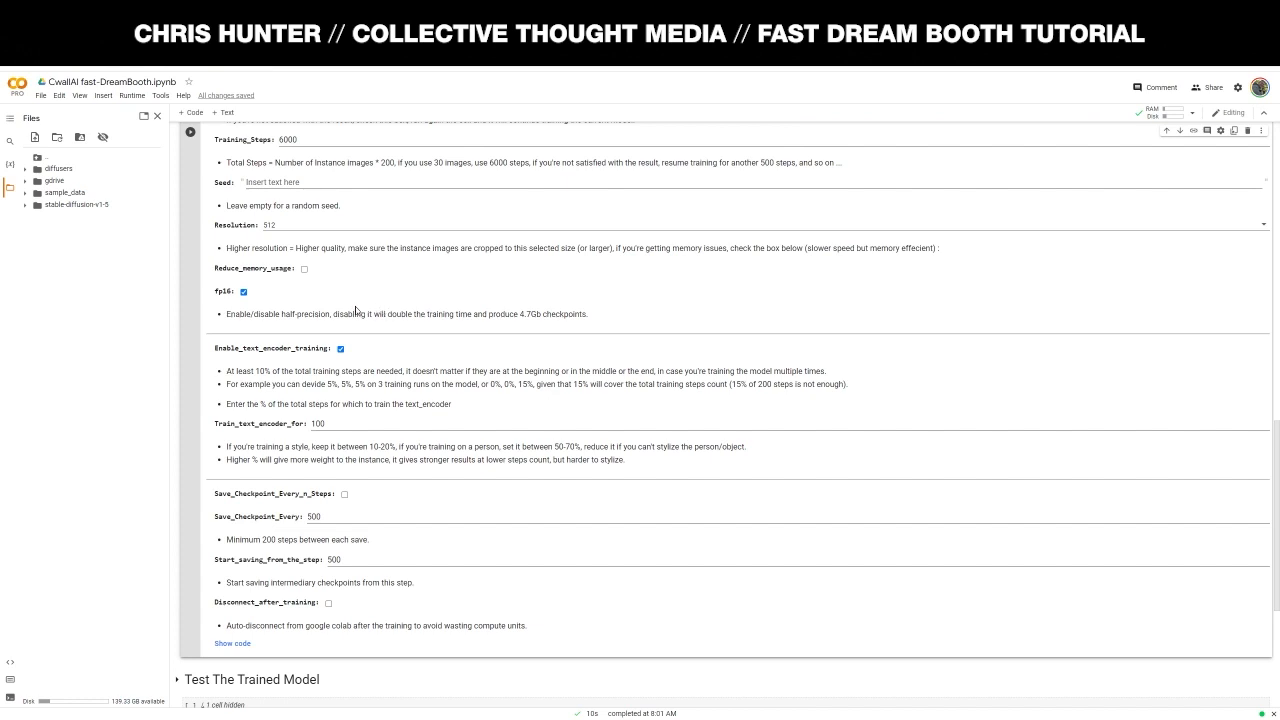
- Toggle fp16 half-precision off and back on, leaving it enabled
click(244, 292)
scroll(452, 298, down, 2)
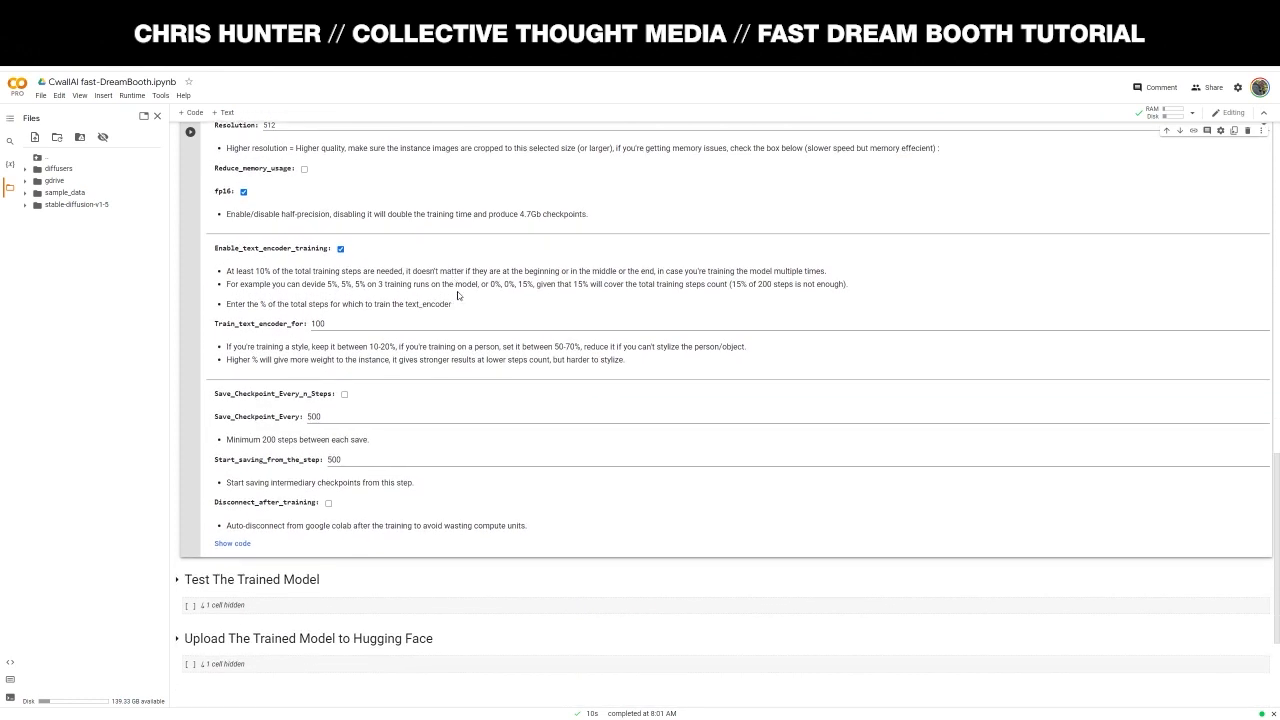
scroll(300, 215, up, 1)
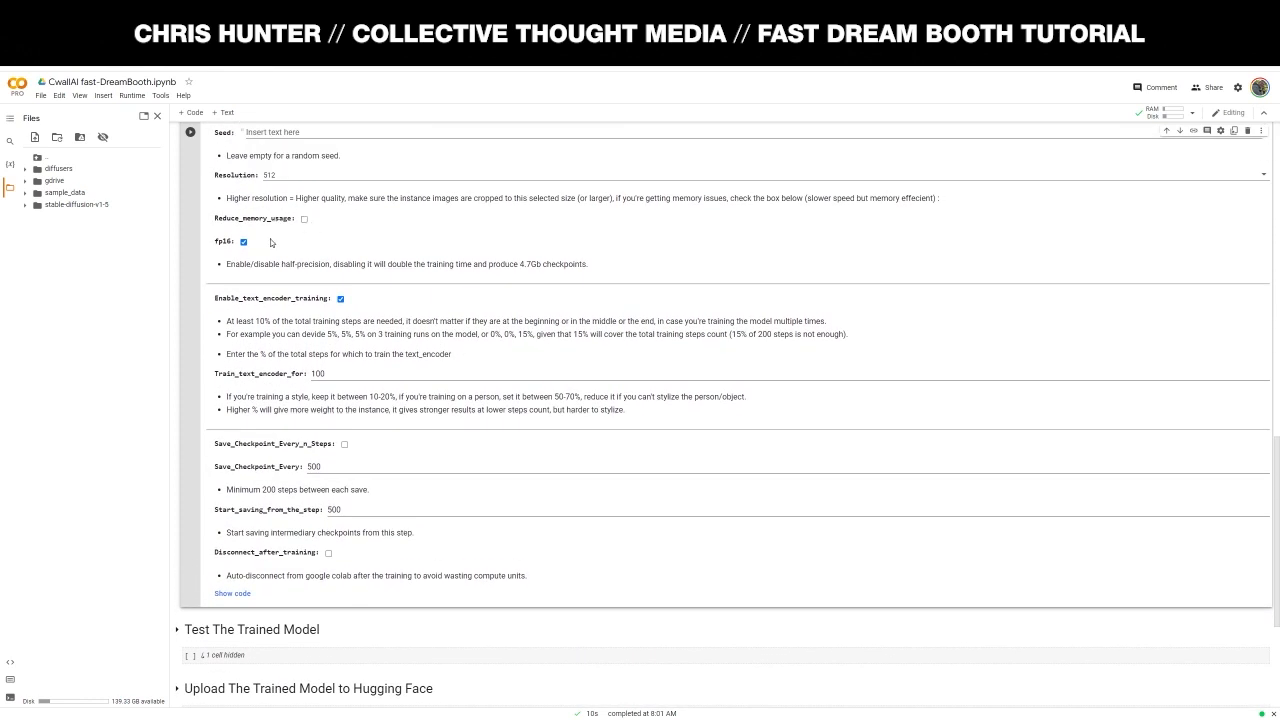
scroll(313, 264, up, 1)
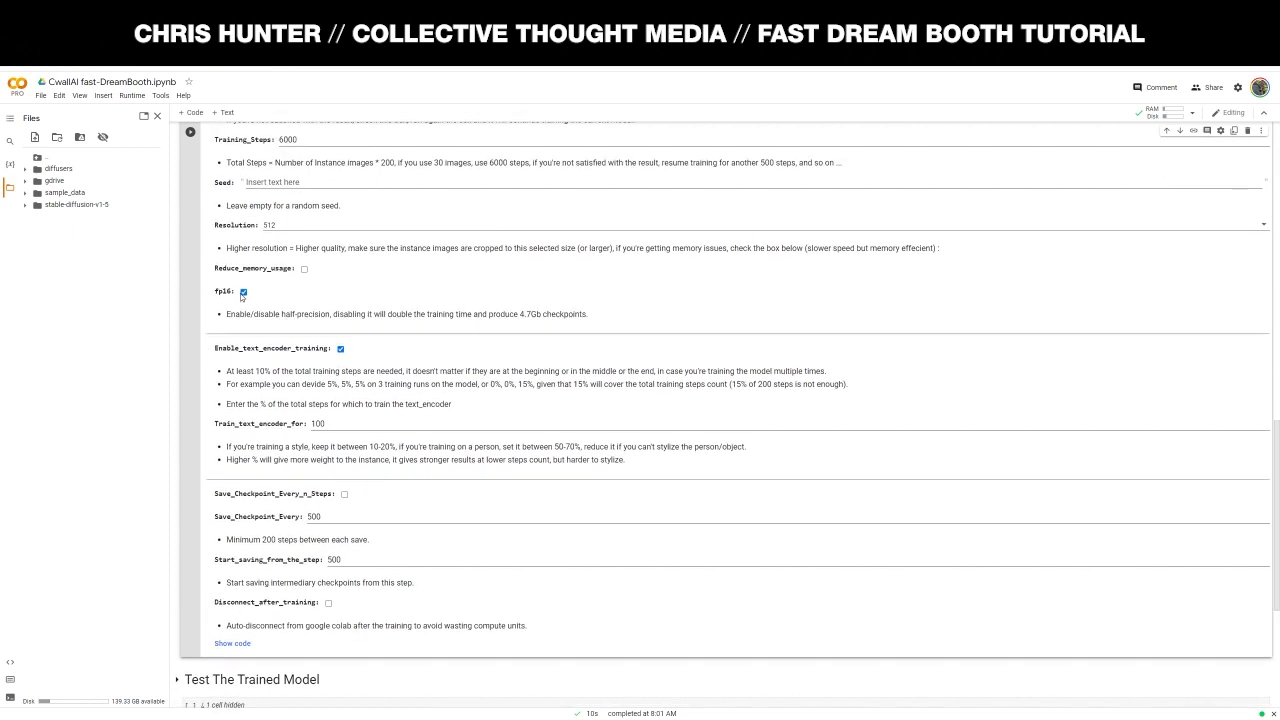
click(243, 293)
click(243, 293)
- Set Train_text_encoder_for to 50 and run the Start DreamBooth training cell
scroll(383, 300, down, 1)
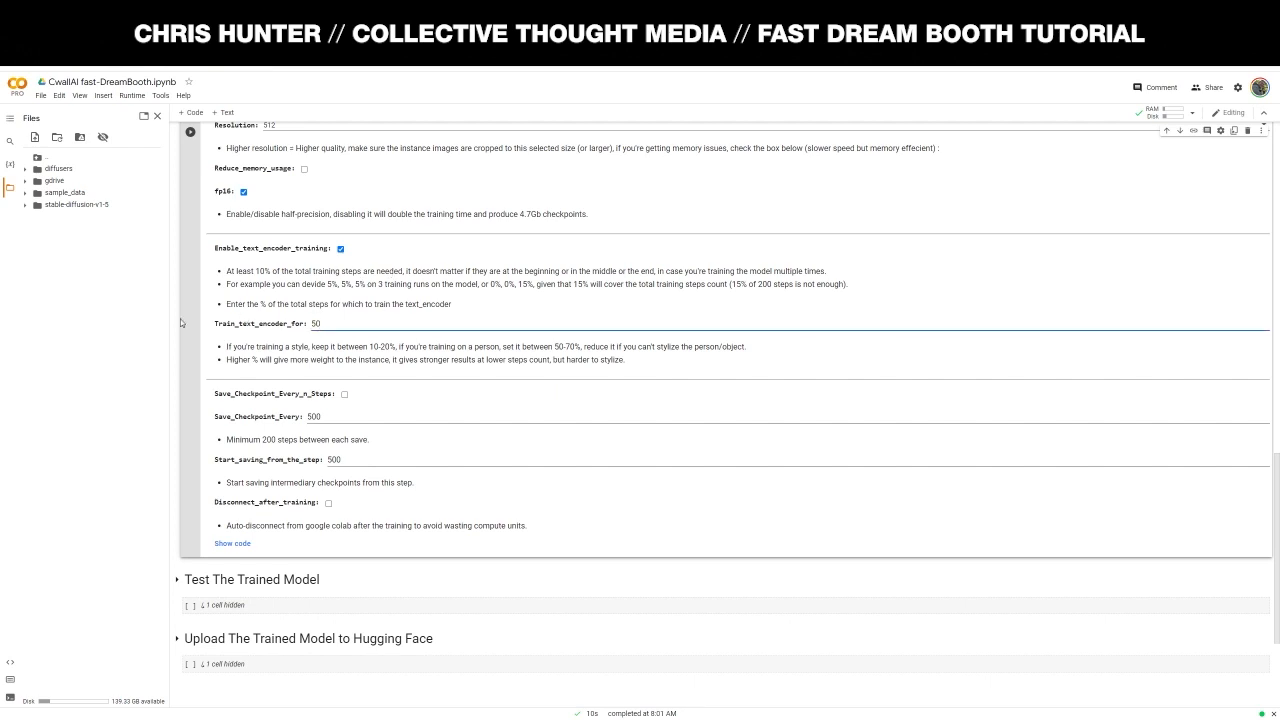
scroll(256, 305, down, 1)
scroll(385, 302, down, 1)
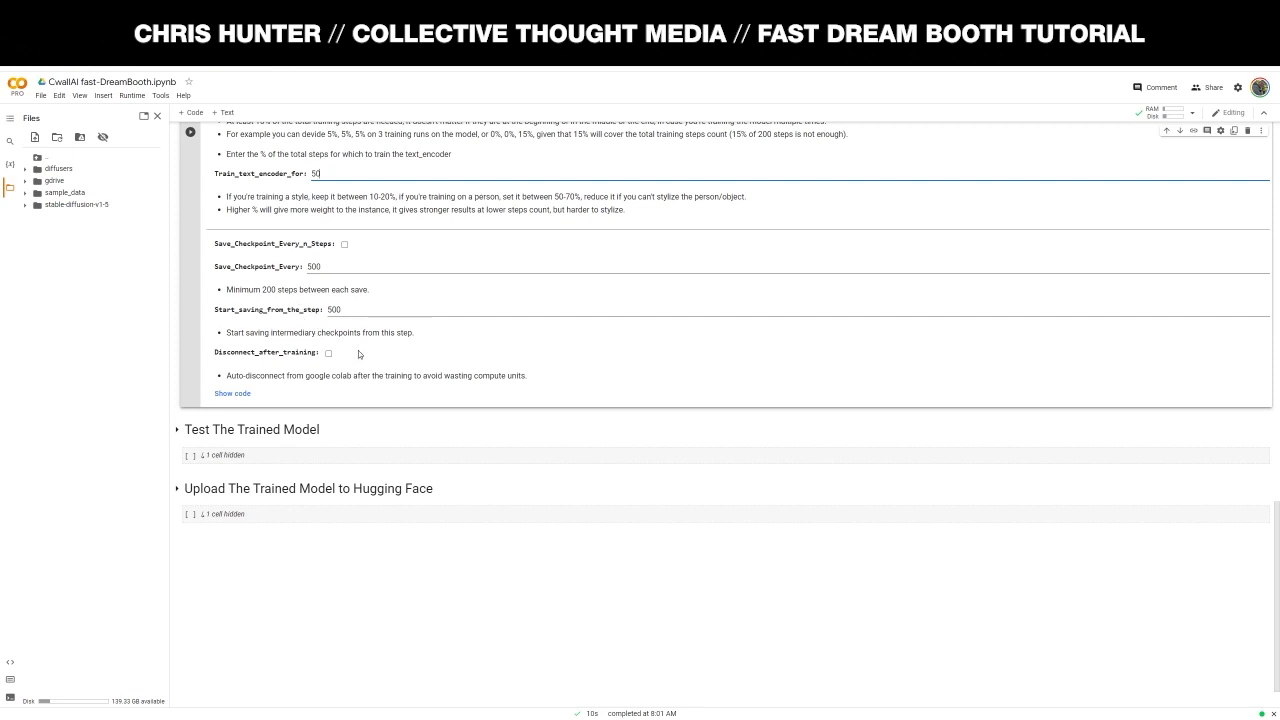
scroll(356, 403, up, 3)
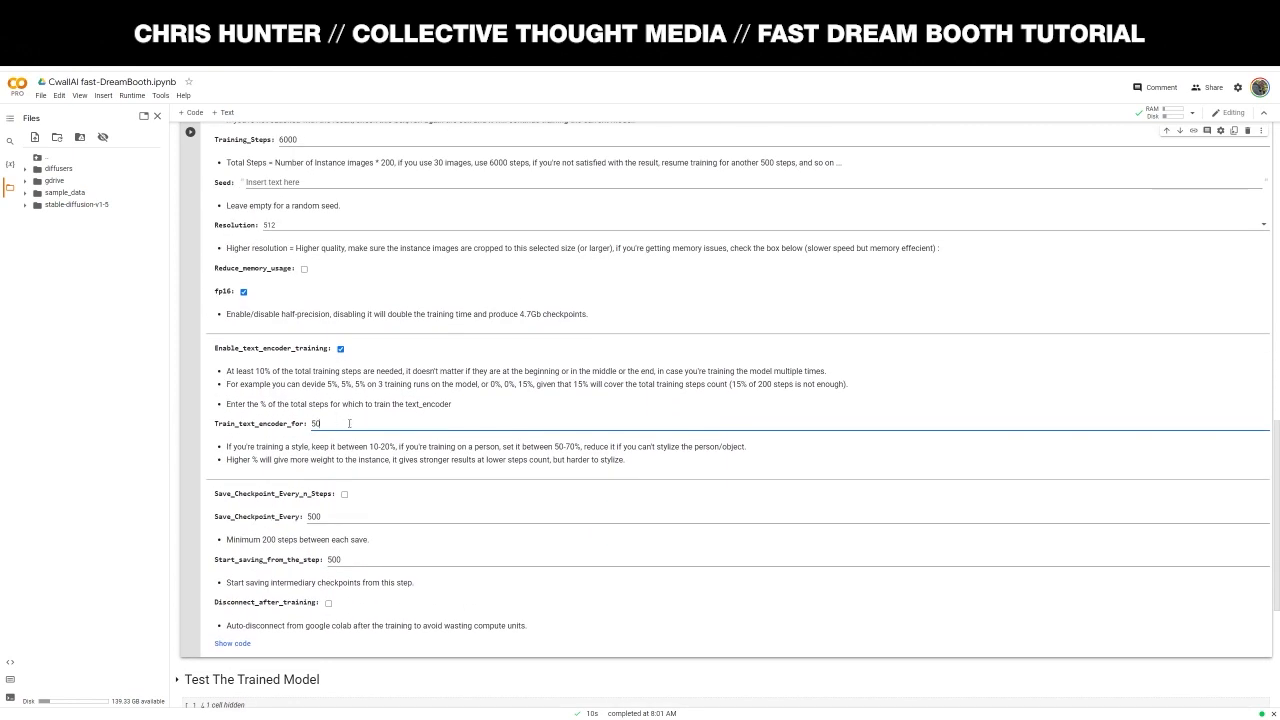
scroll(349, 422, up, 3)
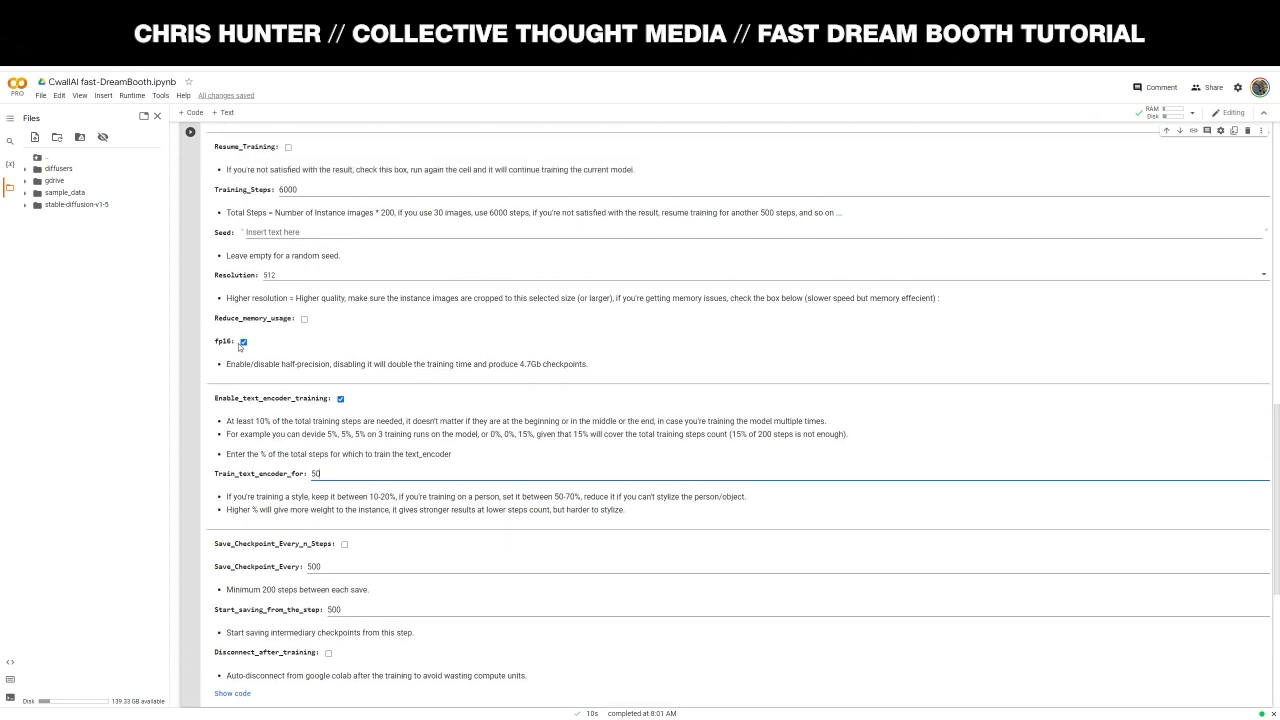
click(313, 294)
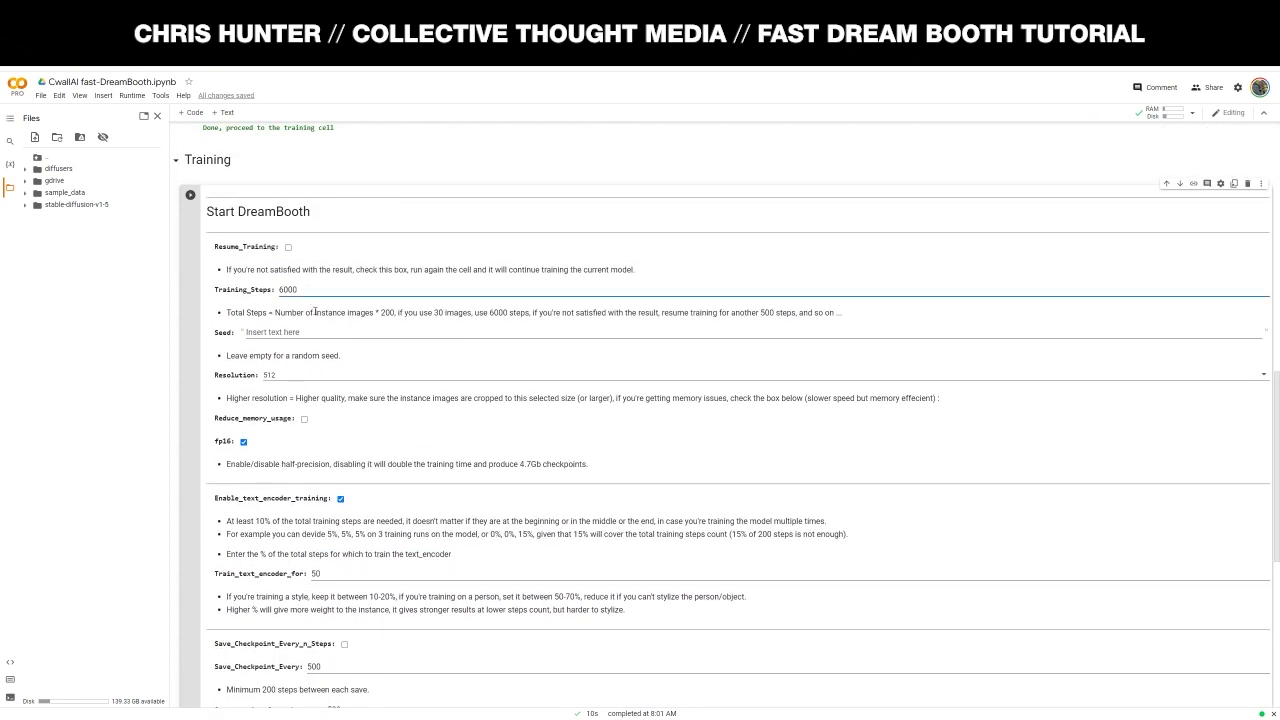
click(189, 193)
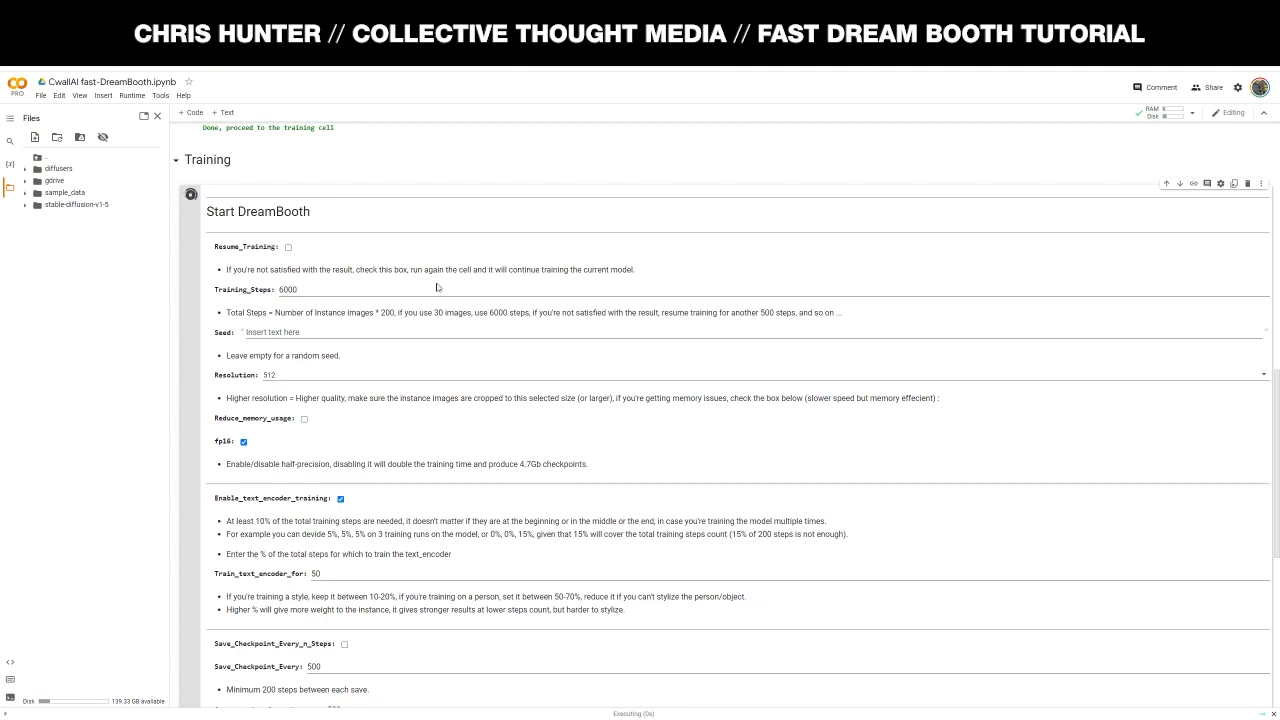
- Scroll through the training output until it halts at 0/6000 with an interrupt traceback
scroll(440, 300, down, 6)
scroll(436, 367, up, 6)
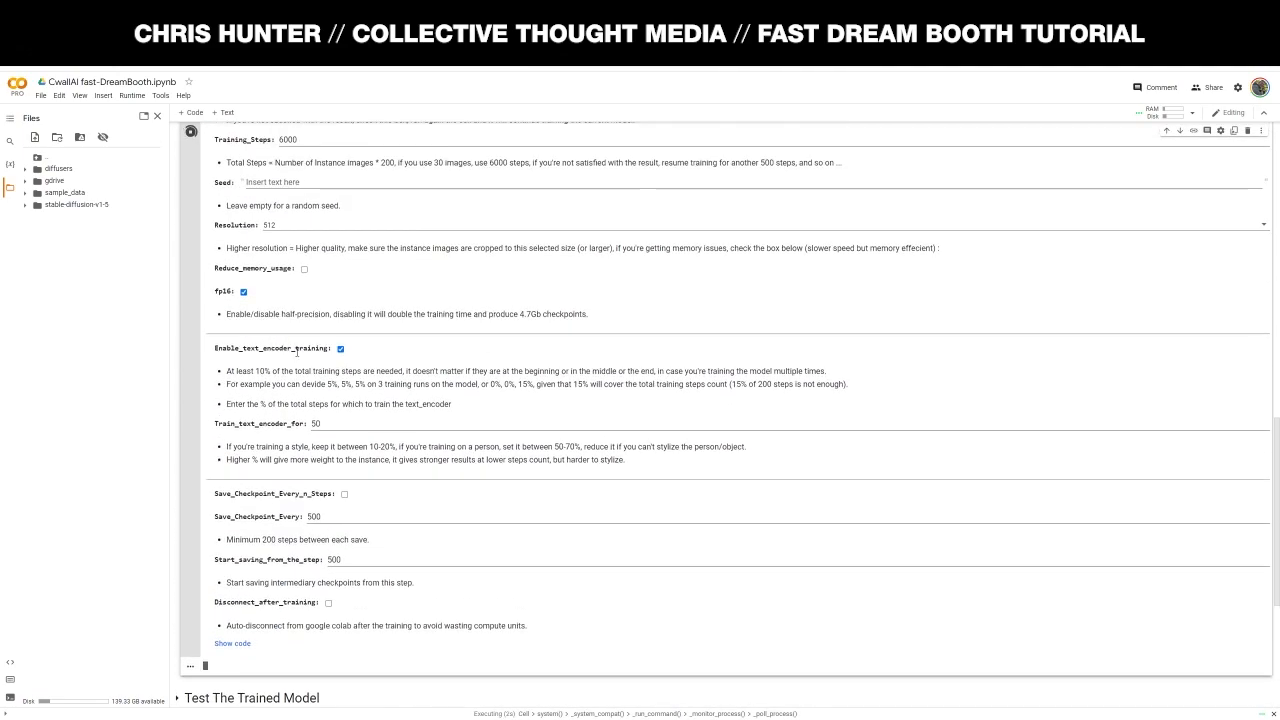
scroll(214, 362, down, 6)
scroll(300, 368, up, 6)
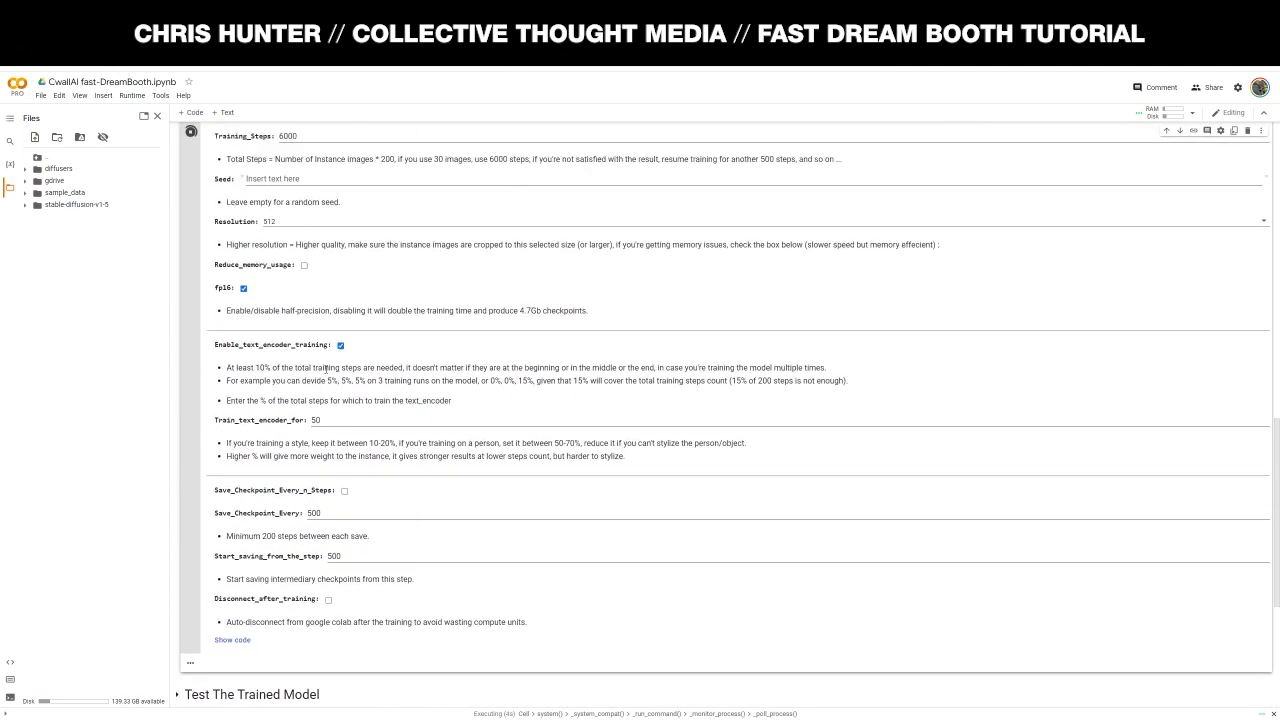
scroll(330, 370, down, 3)
scroll(340, 372, down, 3)
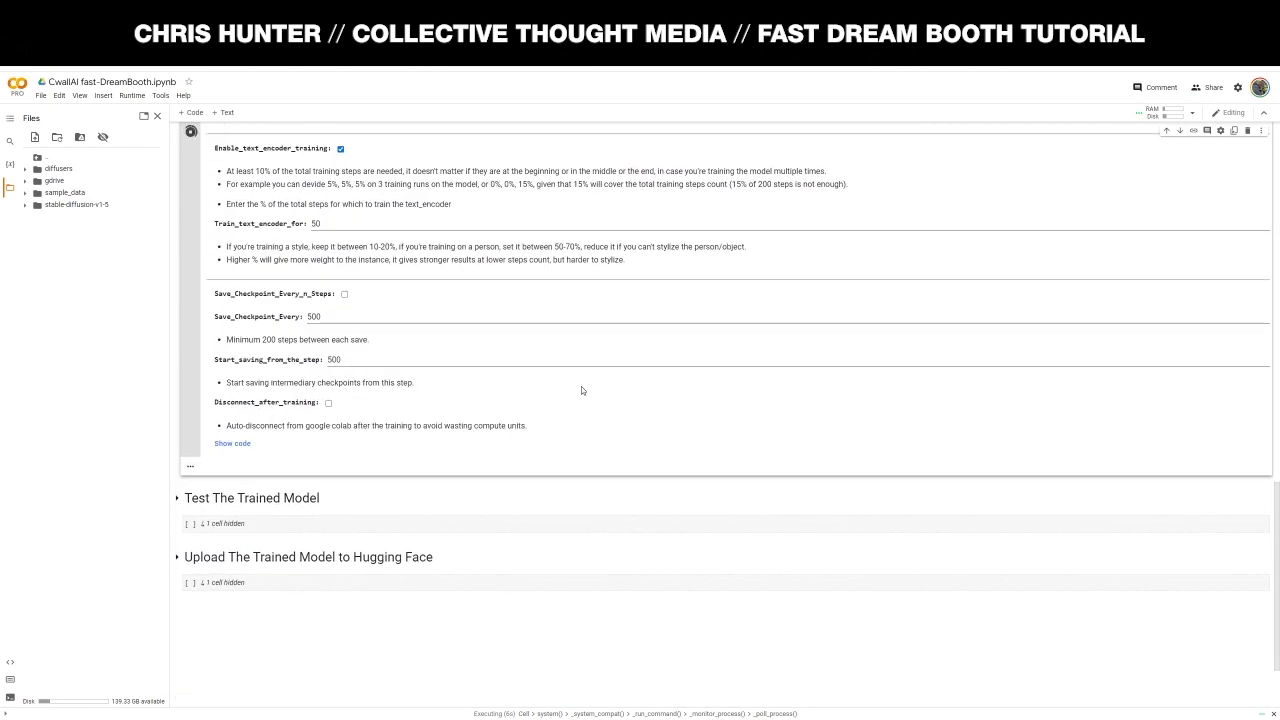
scroll(585, 387, up, 6)
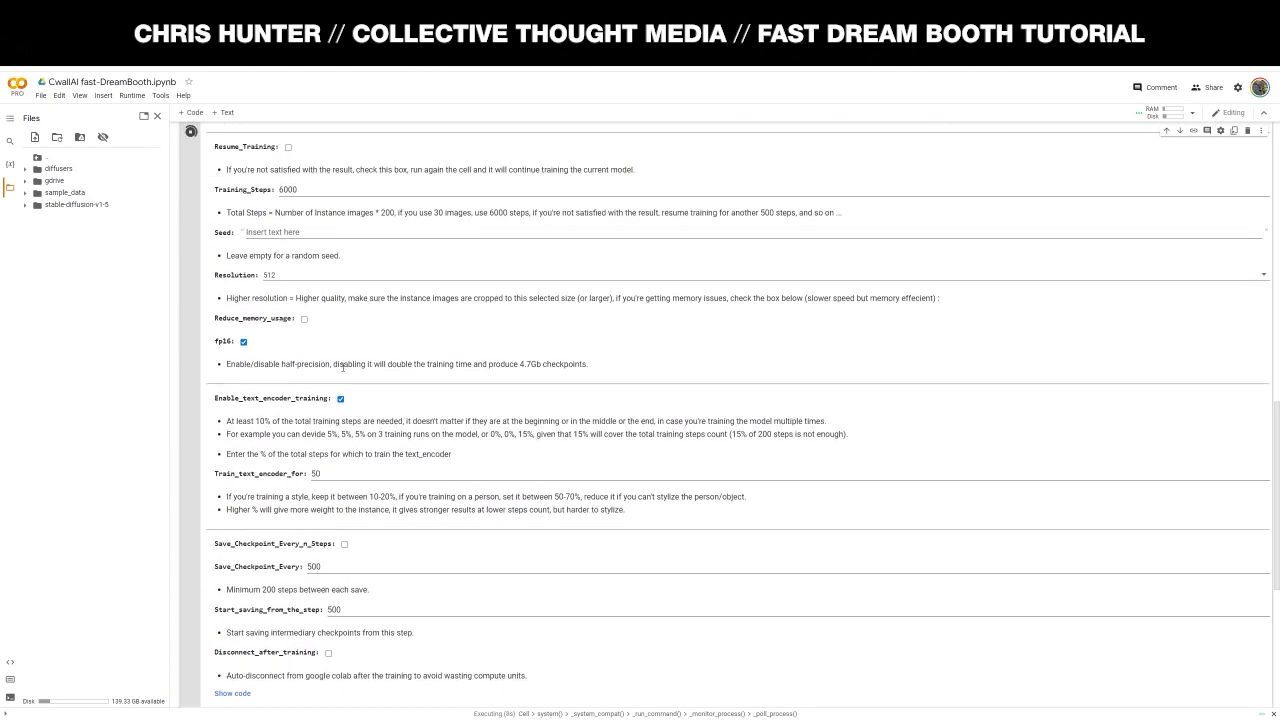
scroll(240, 340, down, 8)
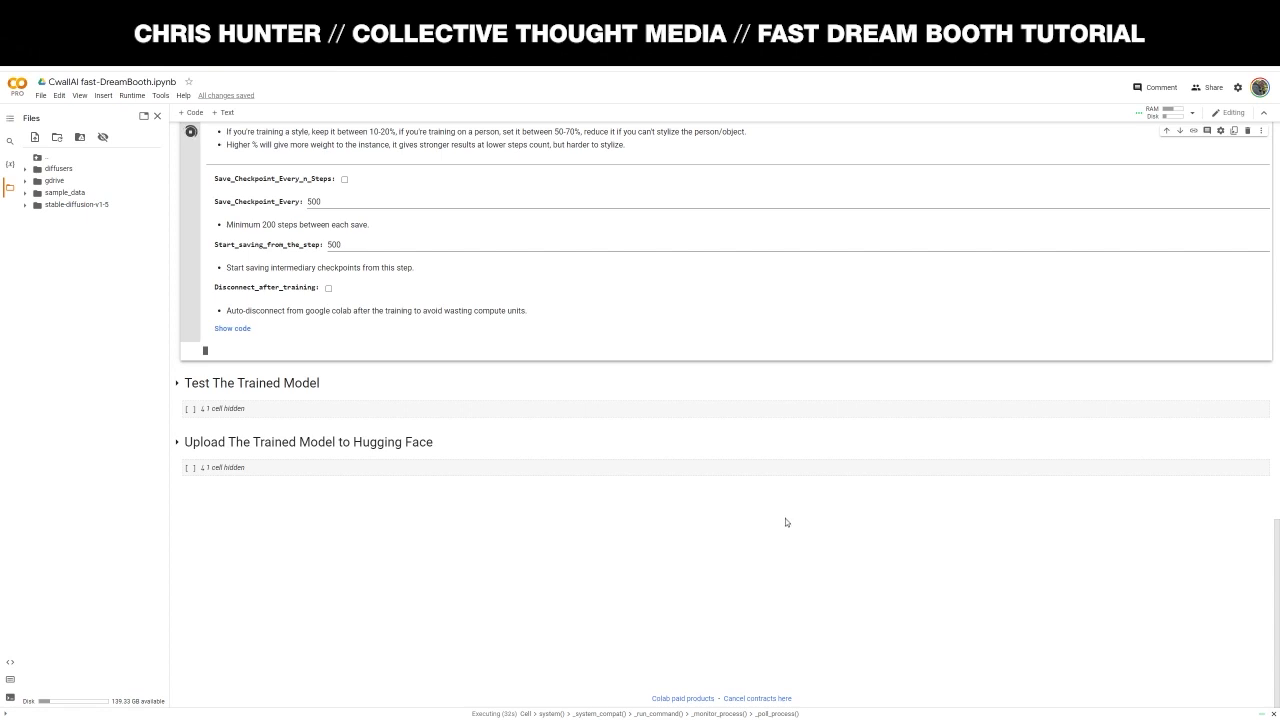
scroll(201, 477, up, 2)
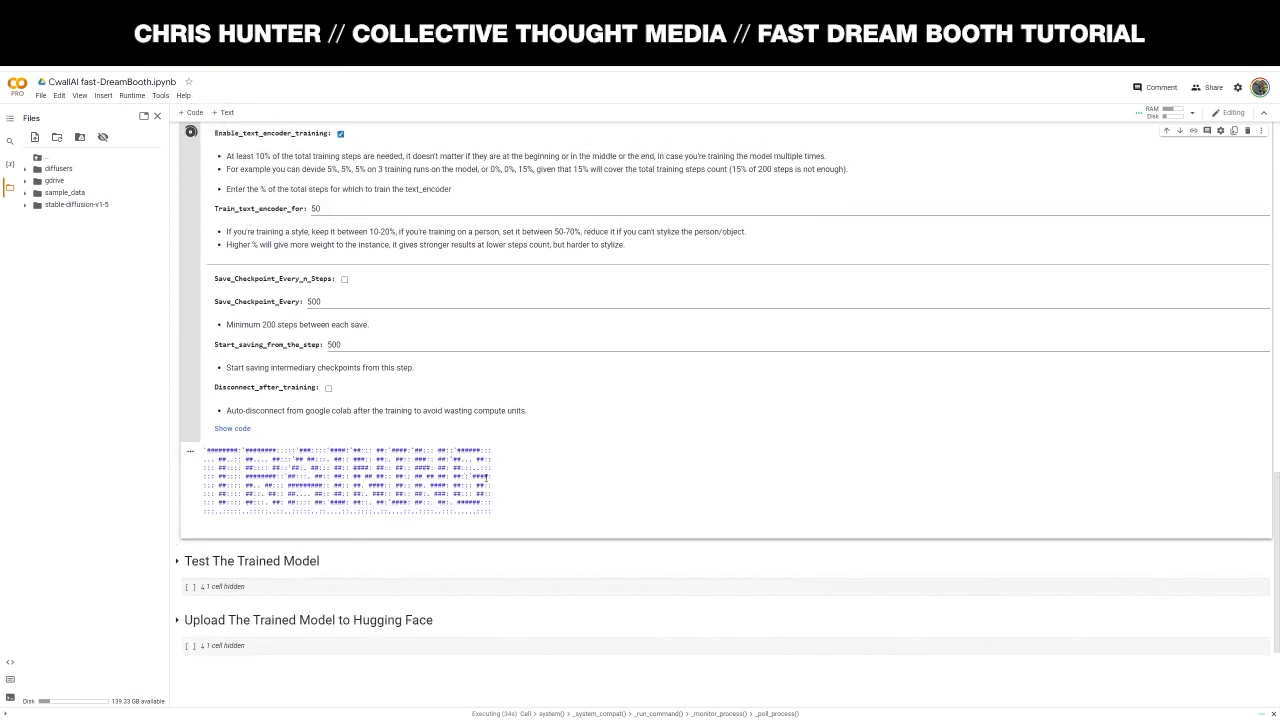
scroll(554, 468, down, 1)
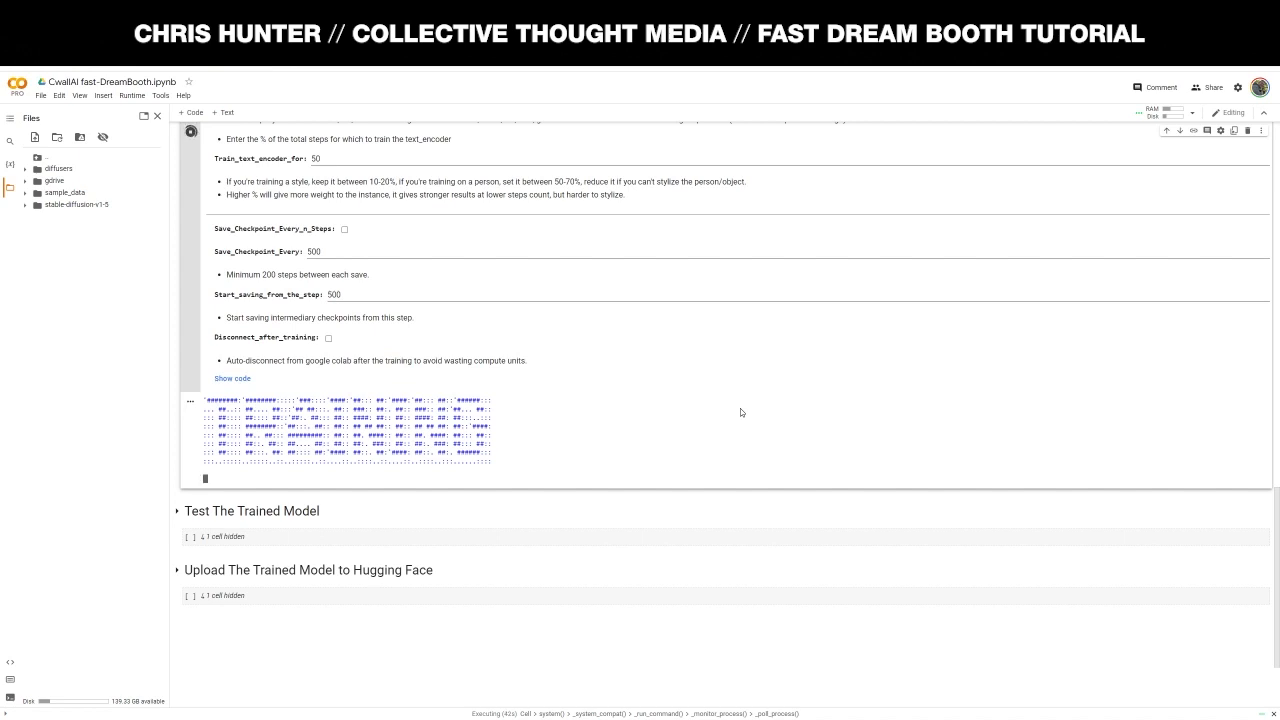
scroll(701, 434, up, 3)
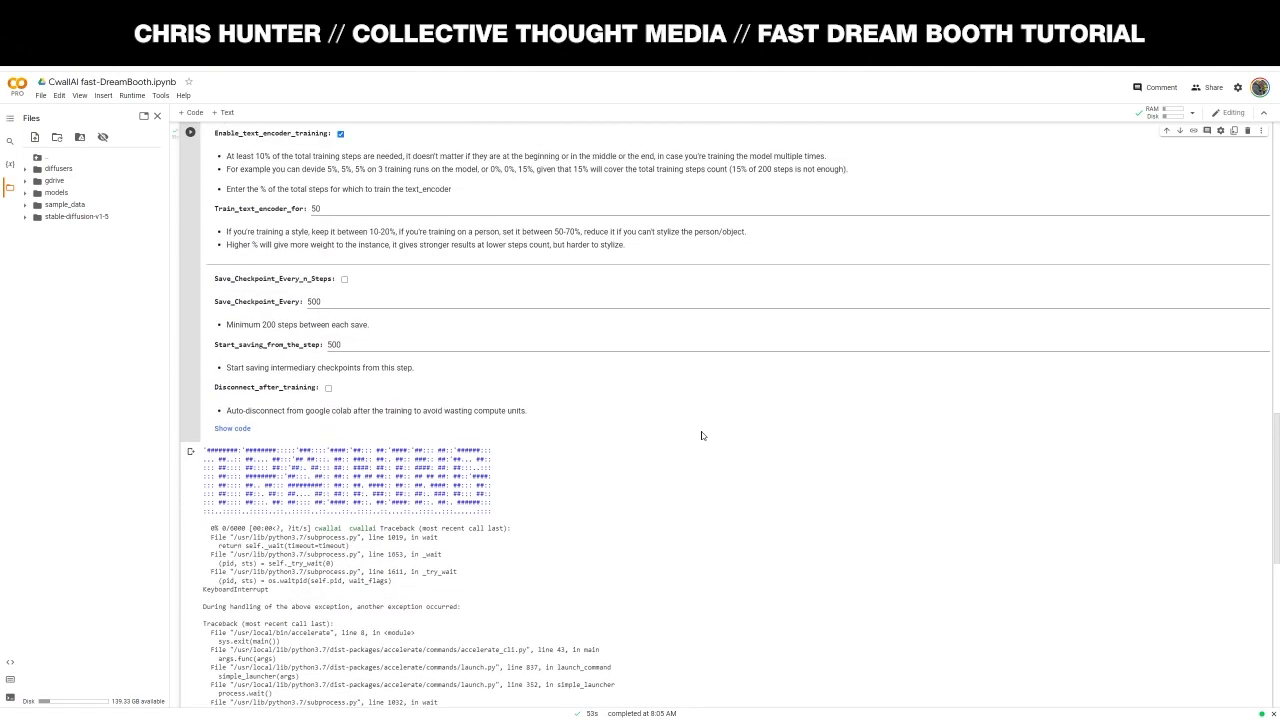
scroll(701, 434, up, 3)
scroll(706, 434, down, 3)
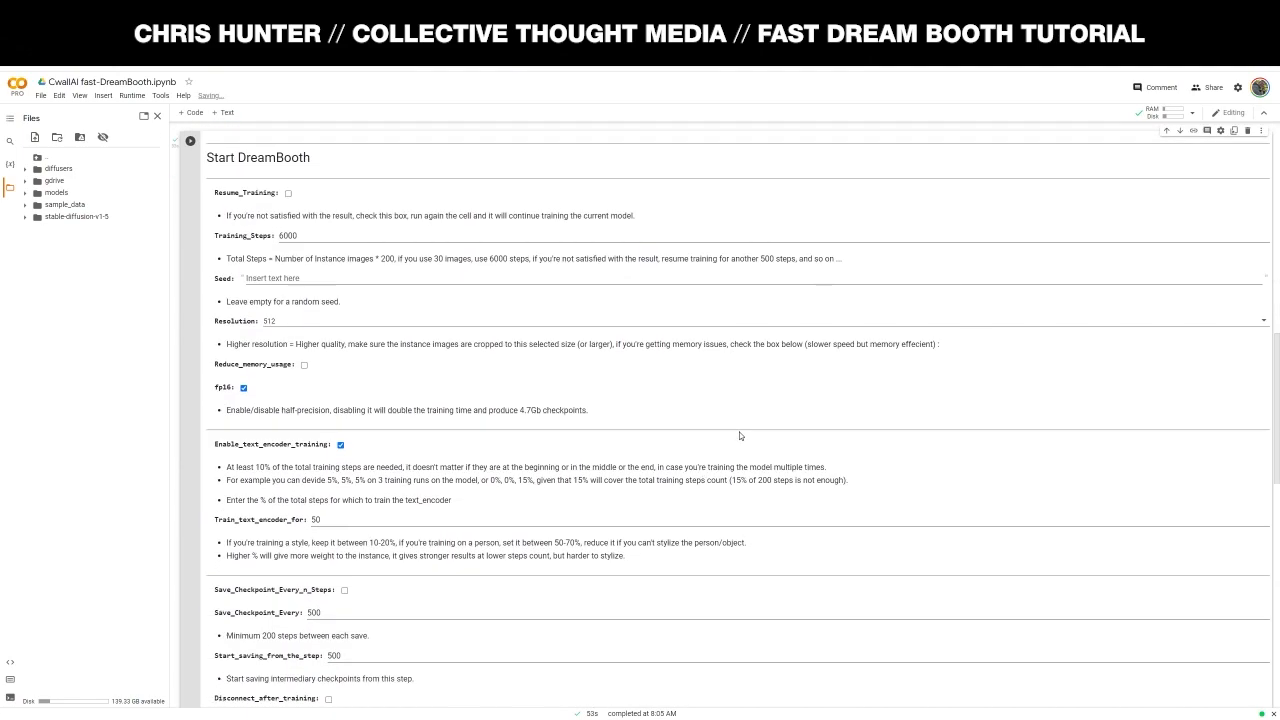
scroll(742, 433, down, 6)
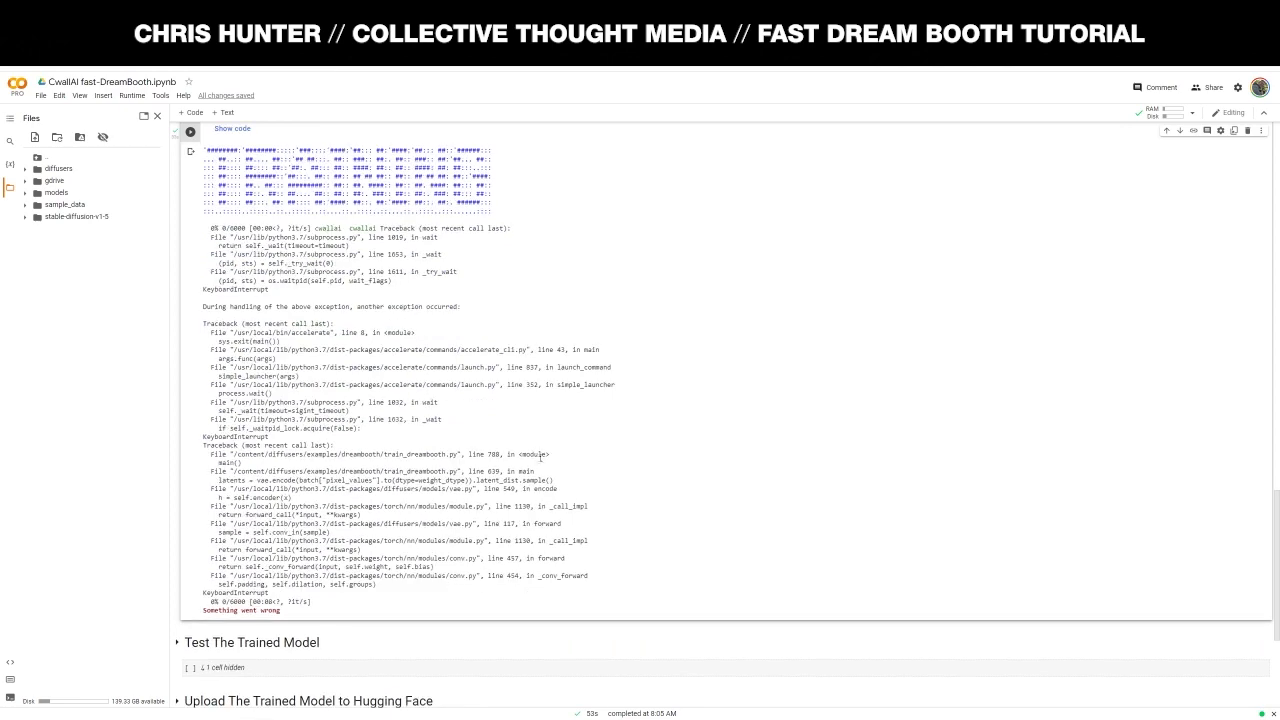
scroll(560, 490, up, 4)
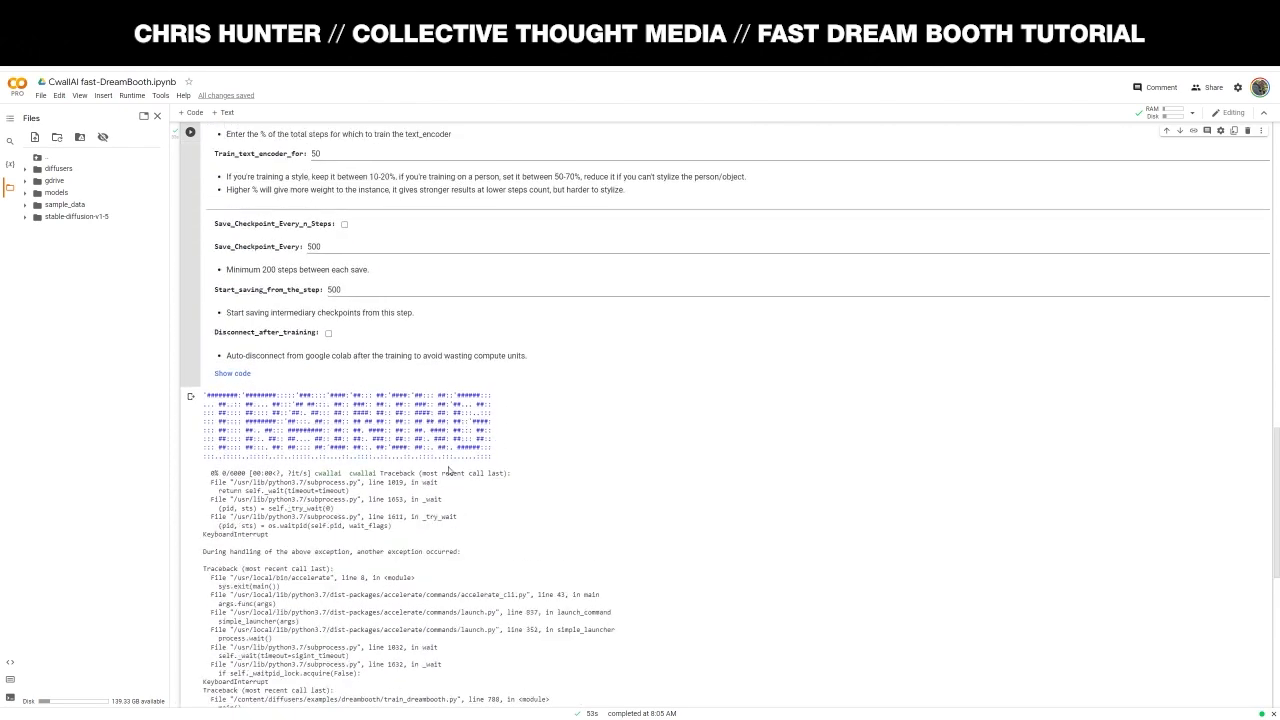
scroll(374, 371, down, 10)
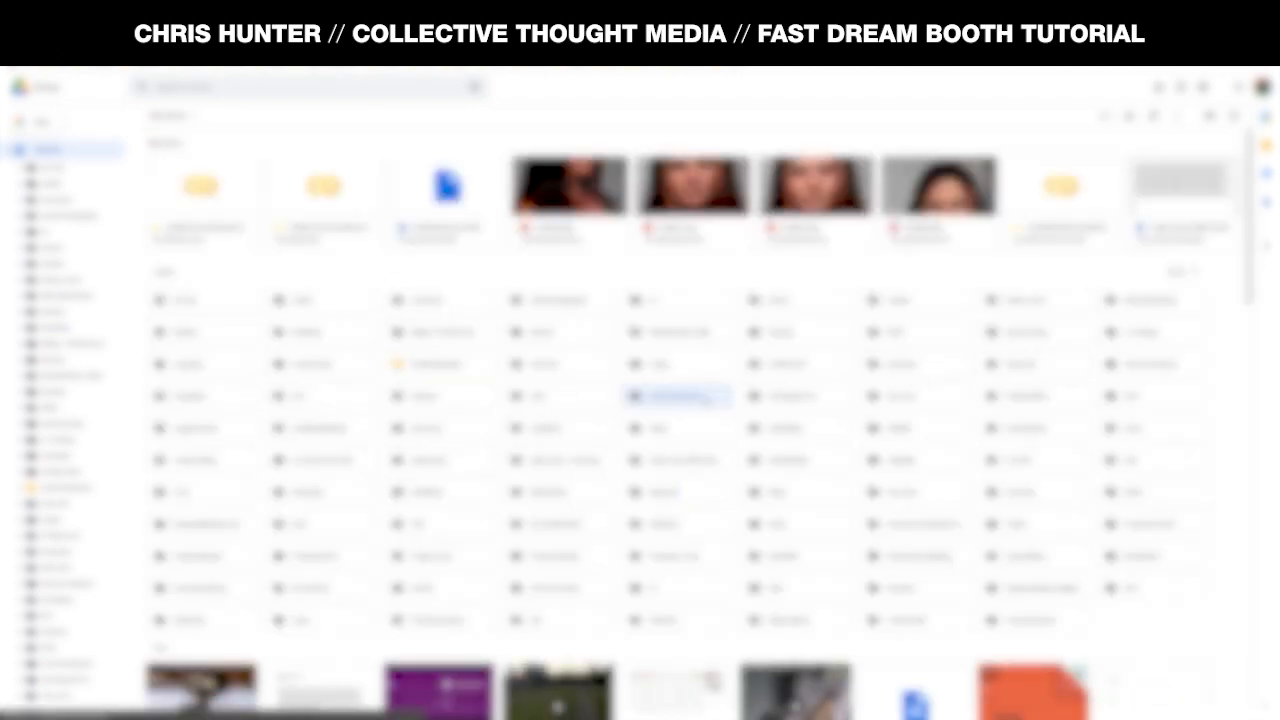
- Open Fast-Dreambooth > Sessions > cwall_ai in Drive and download cwall_ai.ckpt
double_click(630, 398)
double_click(218, 178)
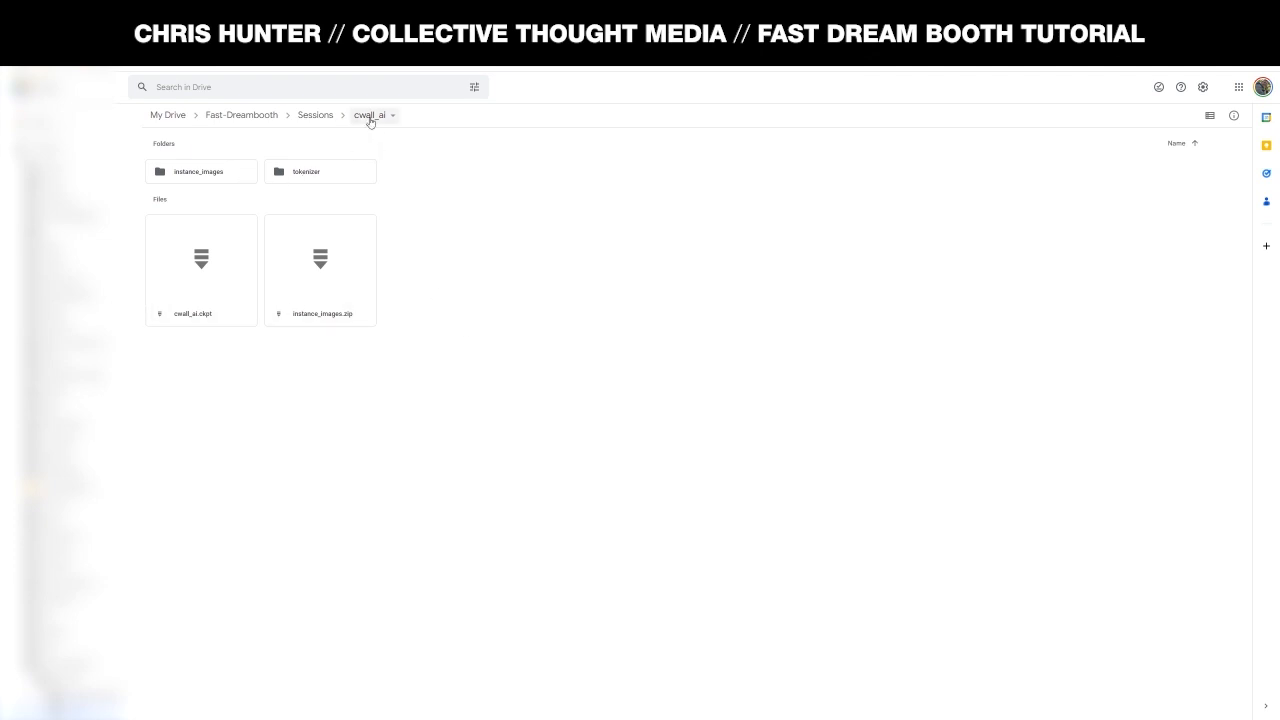
click(218, 300)
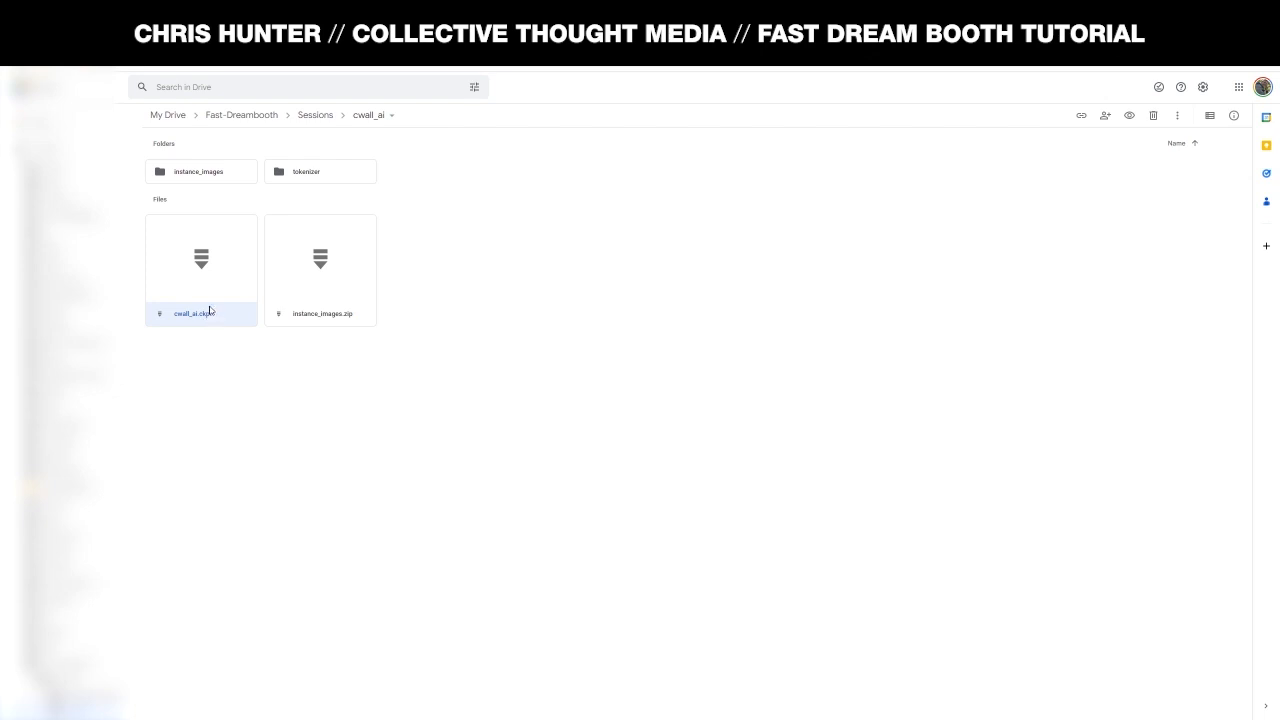
right_click(215, 286)
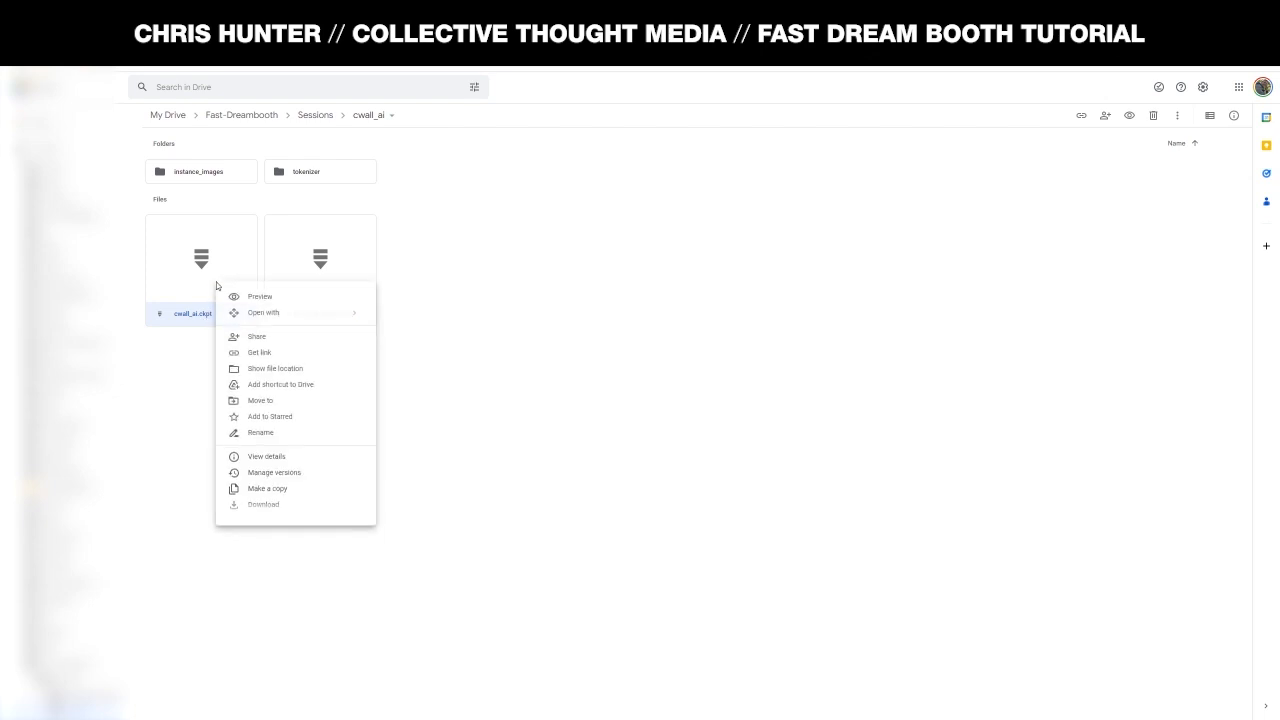
click(280, 507)
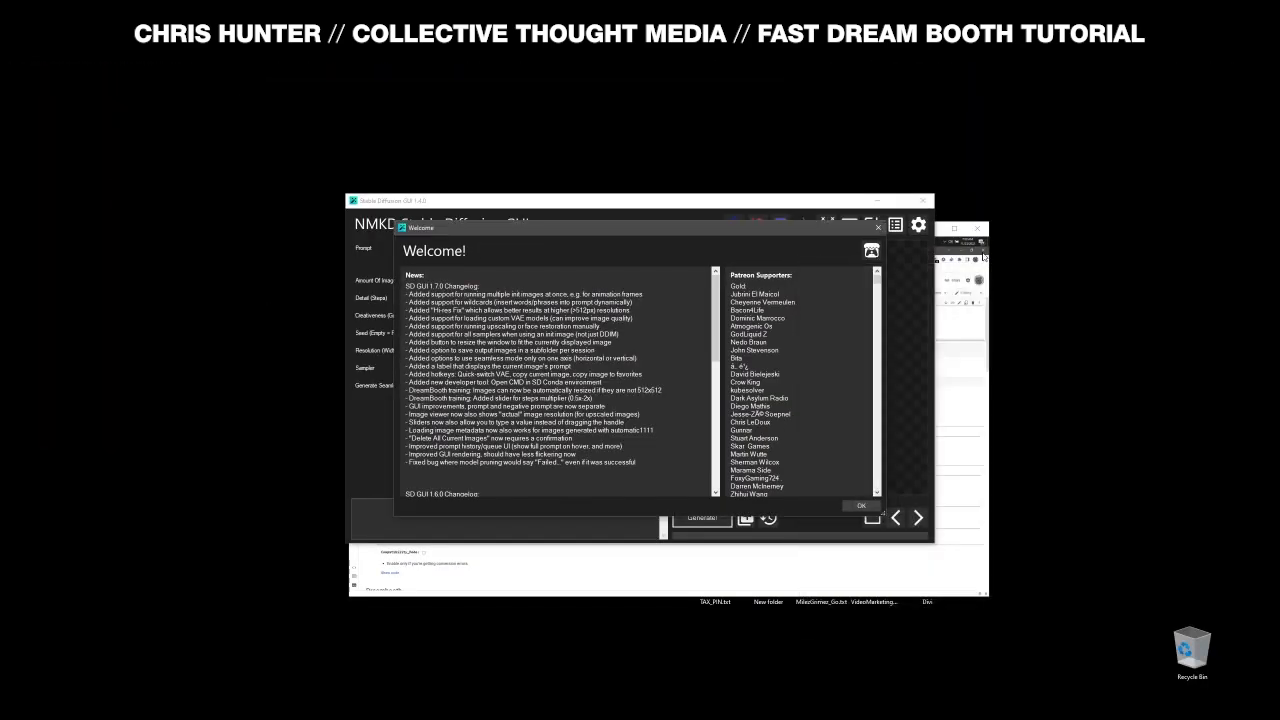
- Dismiss the 1.7.0 Welcome changelog, open Settings, and inspect the files in the models folder
click(878, 228)
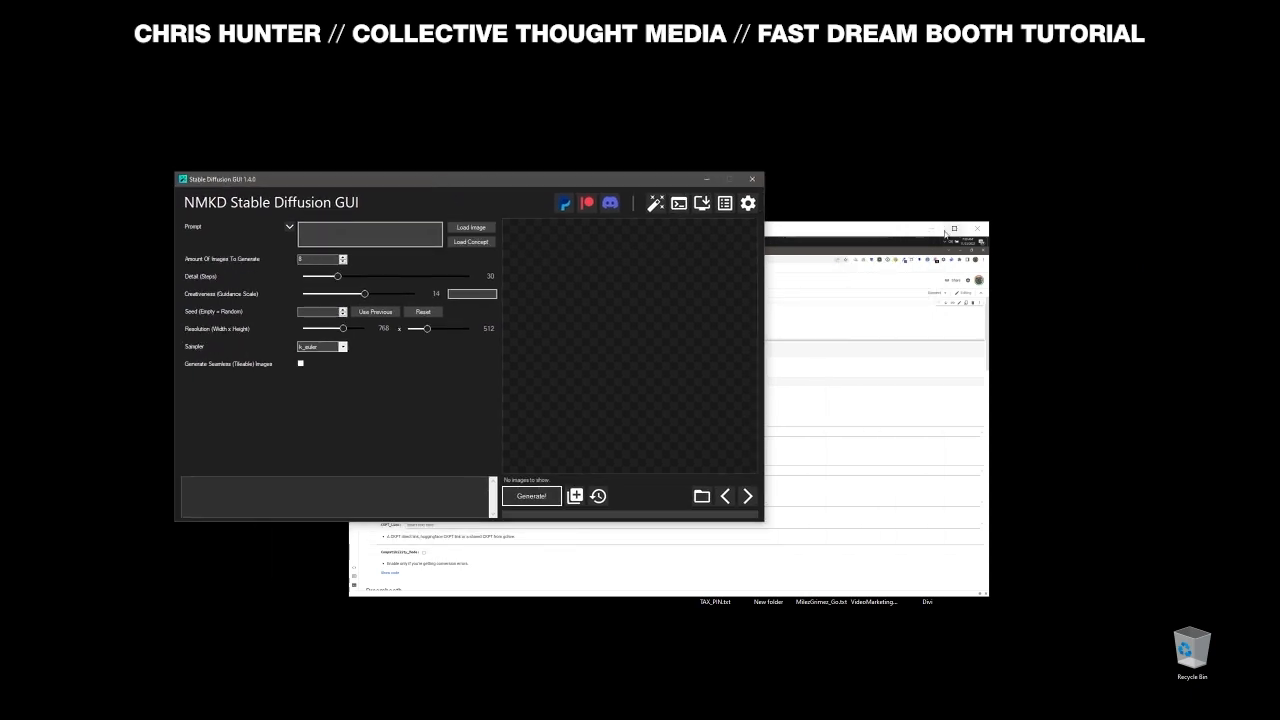
click(931, 229)
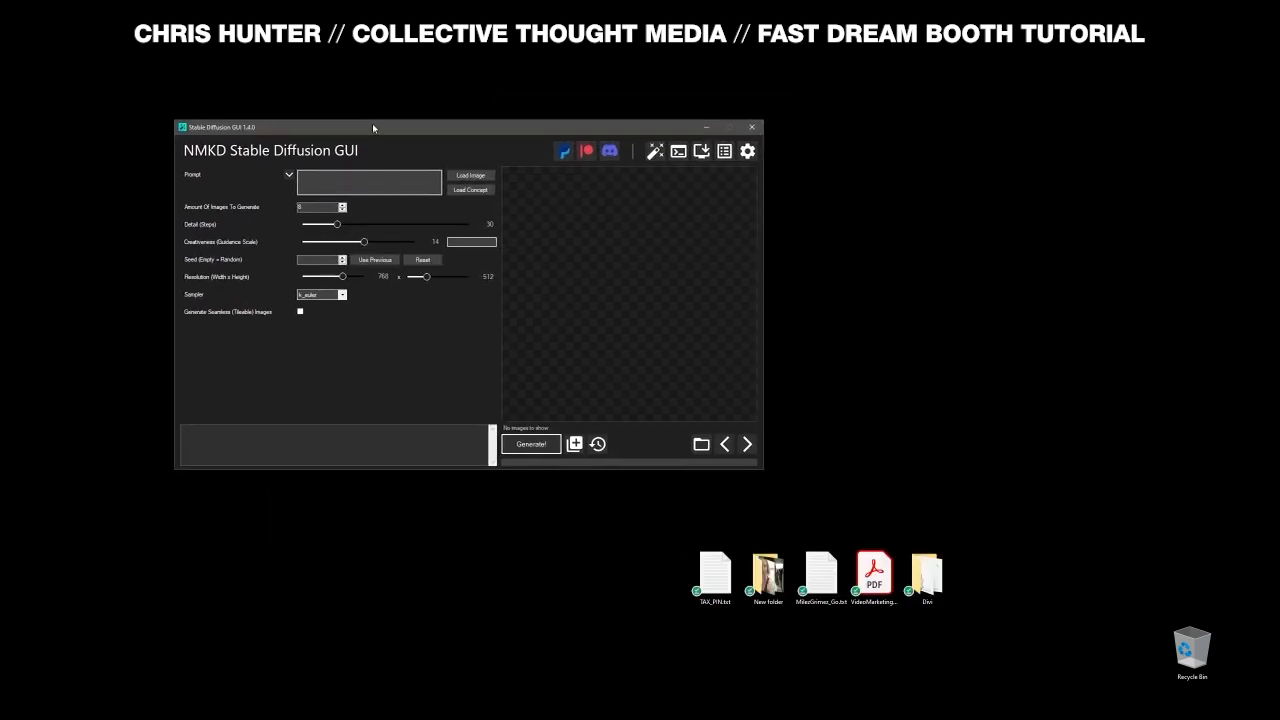
click(757, 148)
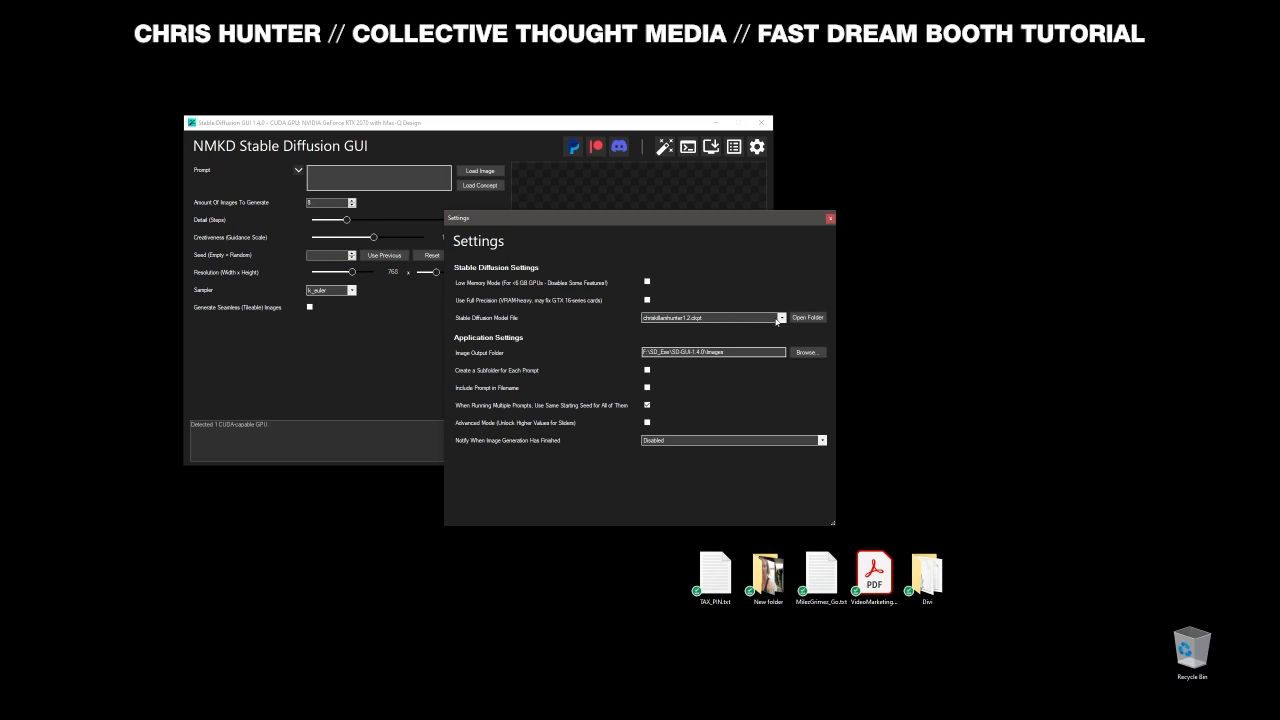
click(812, 318)
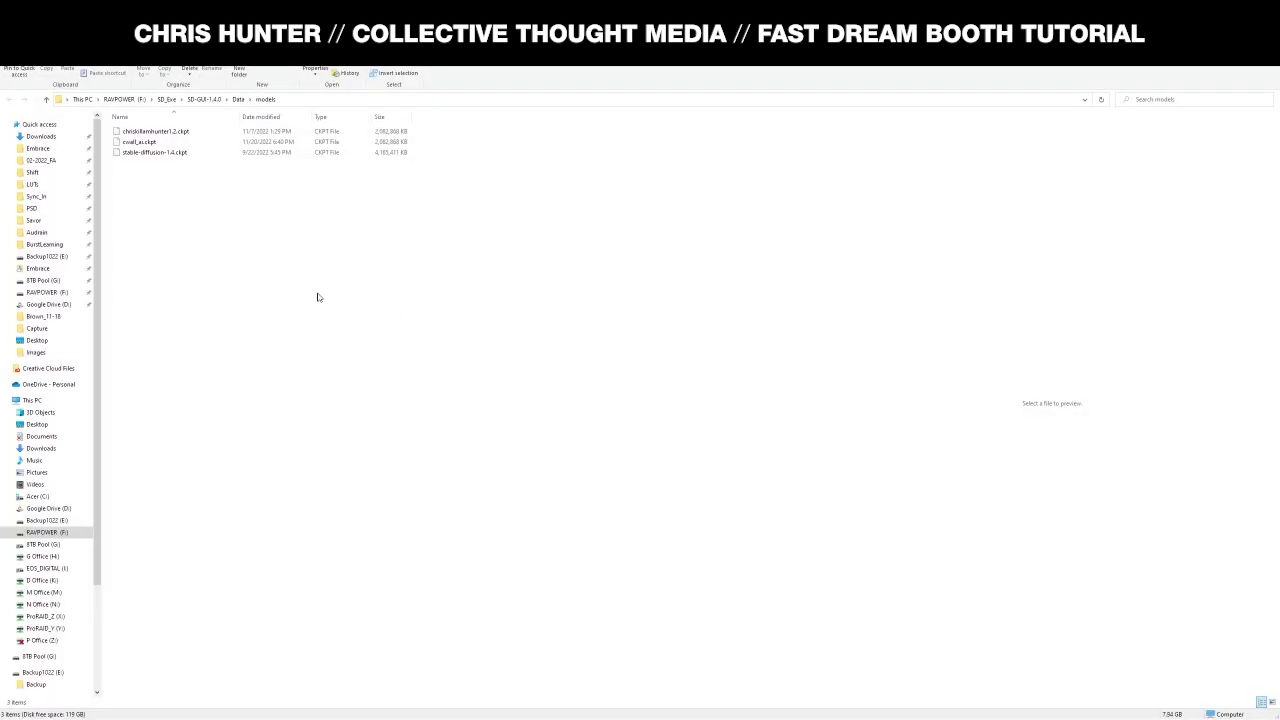
drag(335, 24, 814, 92)
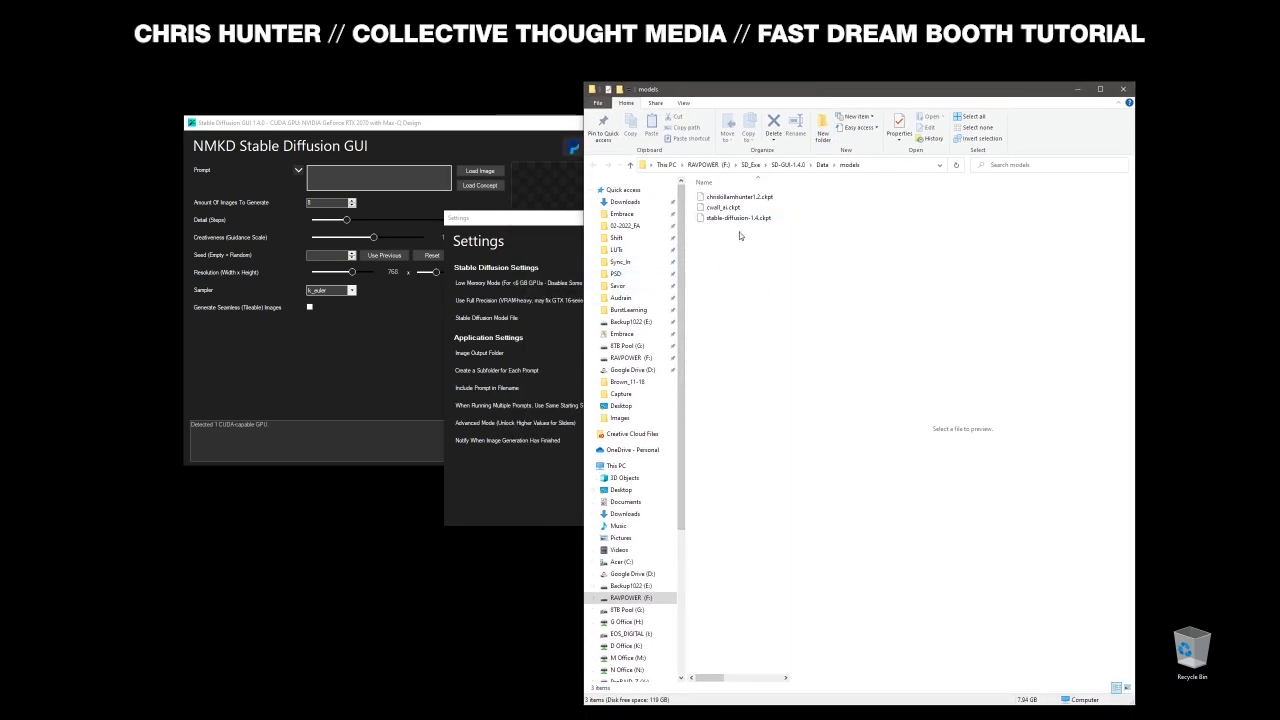
click(737, 219)
click(751, 266)
click(728, 209)
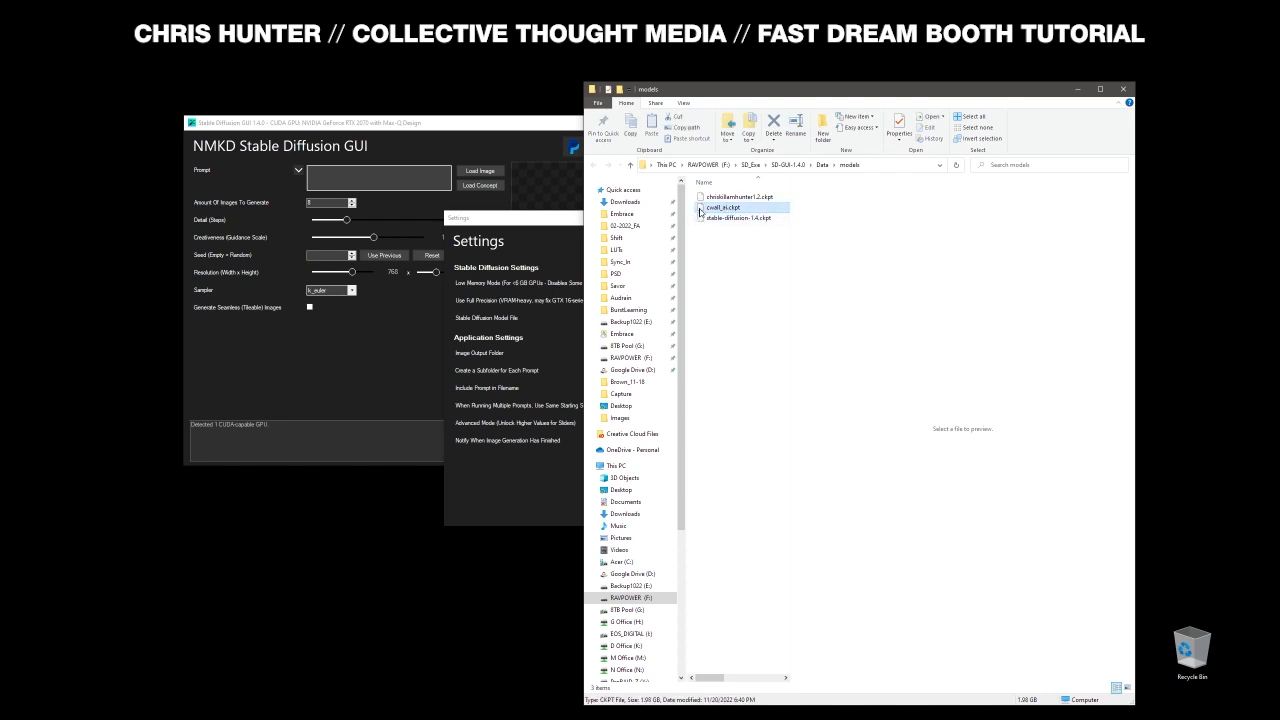
click(737, 263)
click(745, 196)
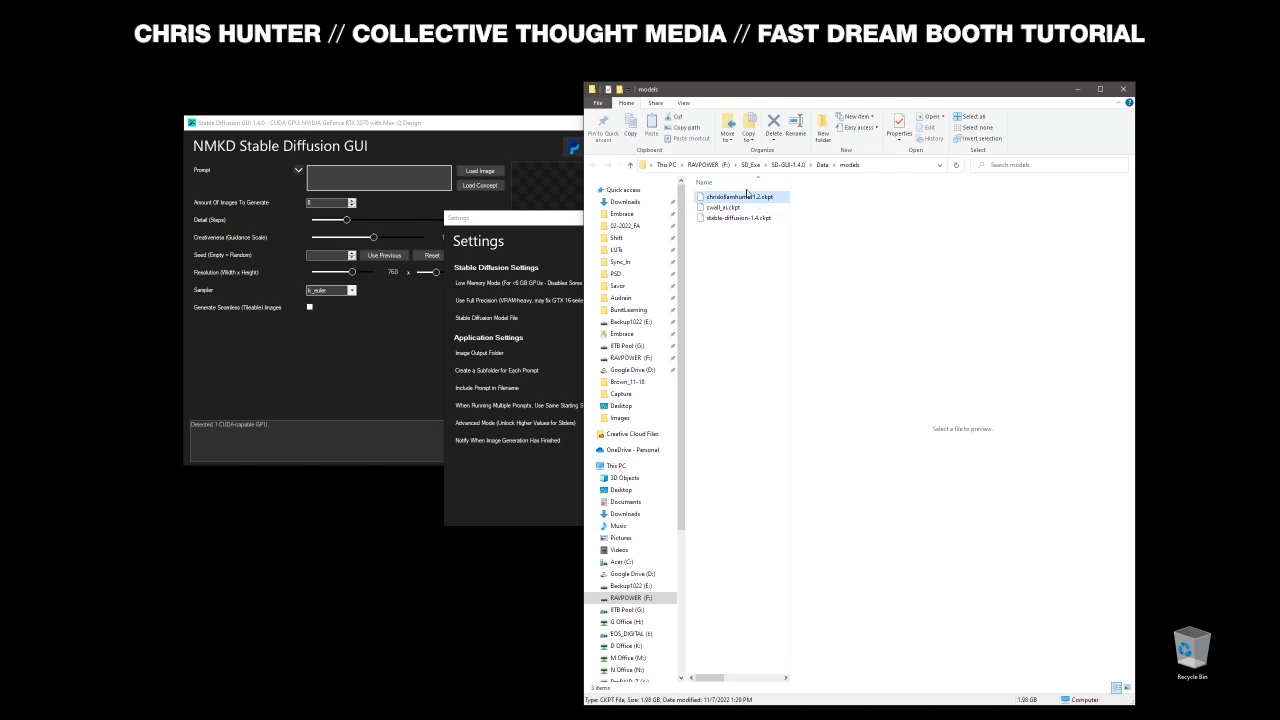
click(740, 240)
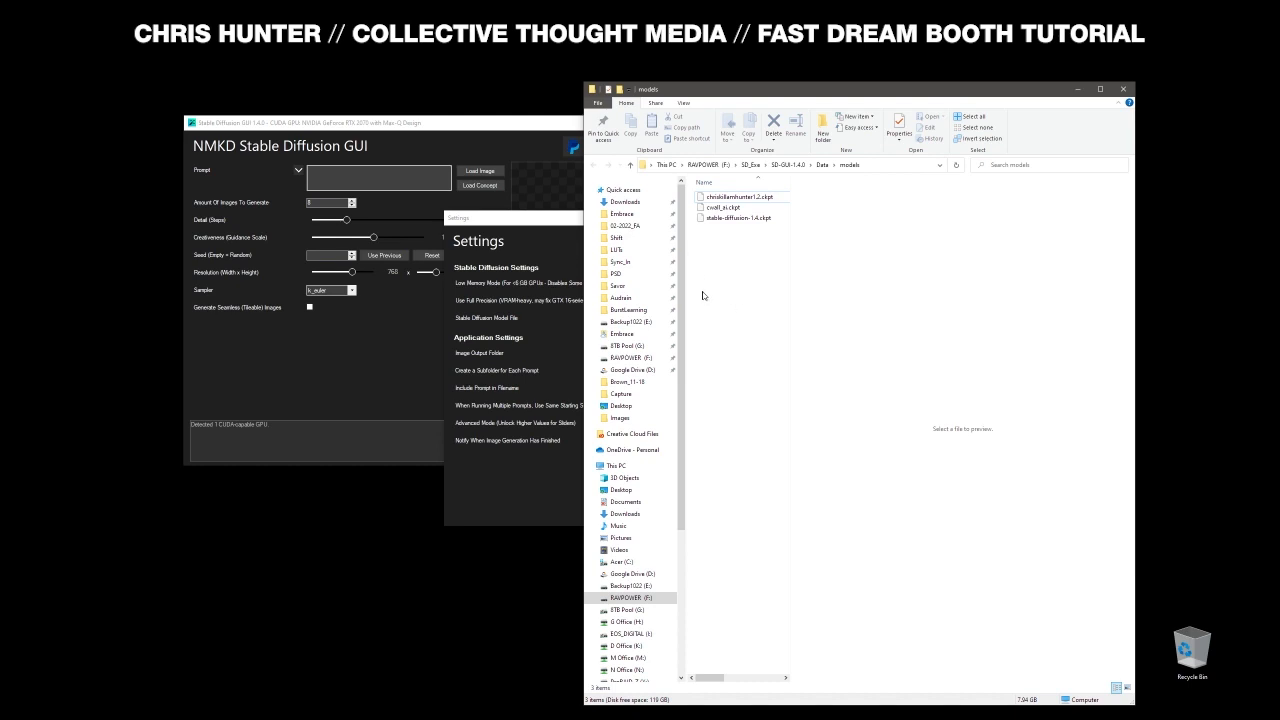
- Select cwall_ai.ckpt as the Stable Diffusion model file, then close Settings and Explorer
click(551, 219)
click(757, 319)
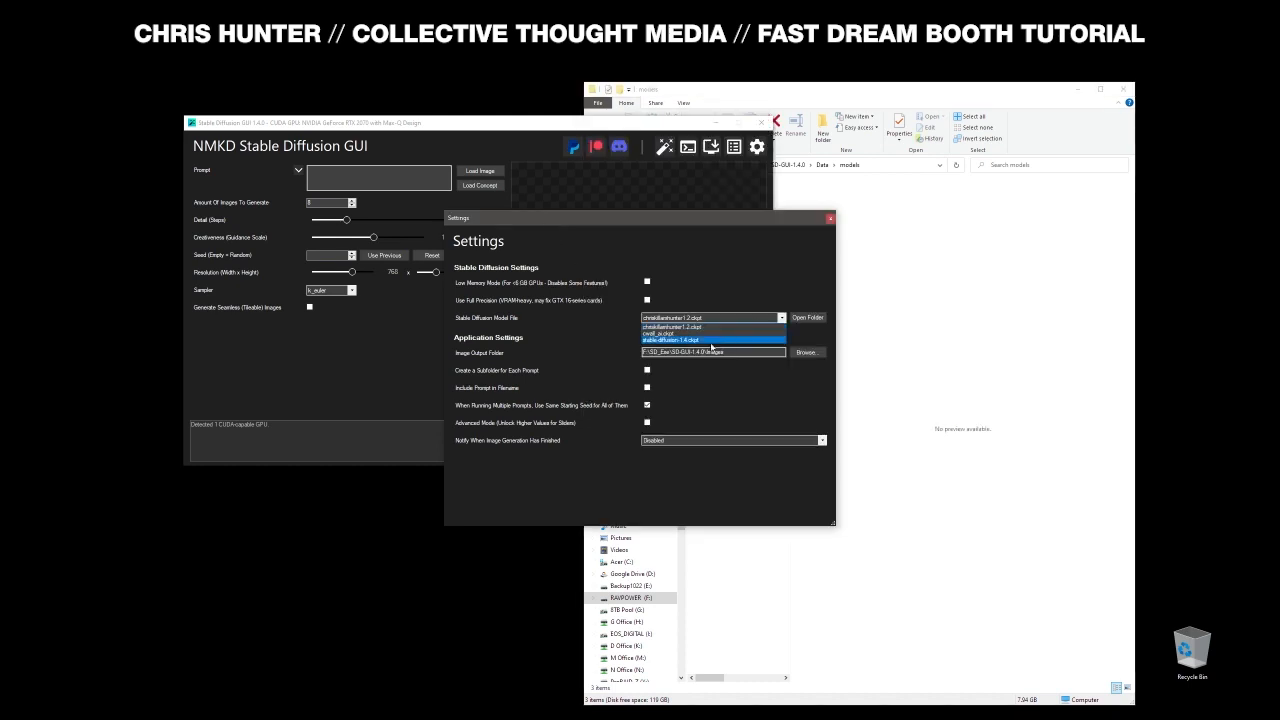
click(680, 333)
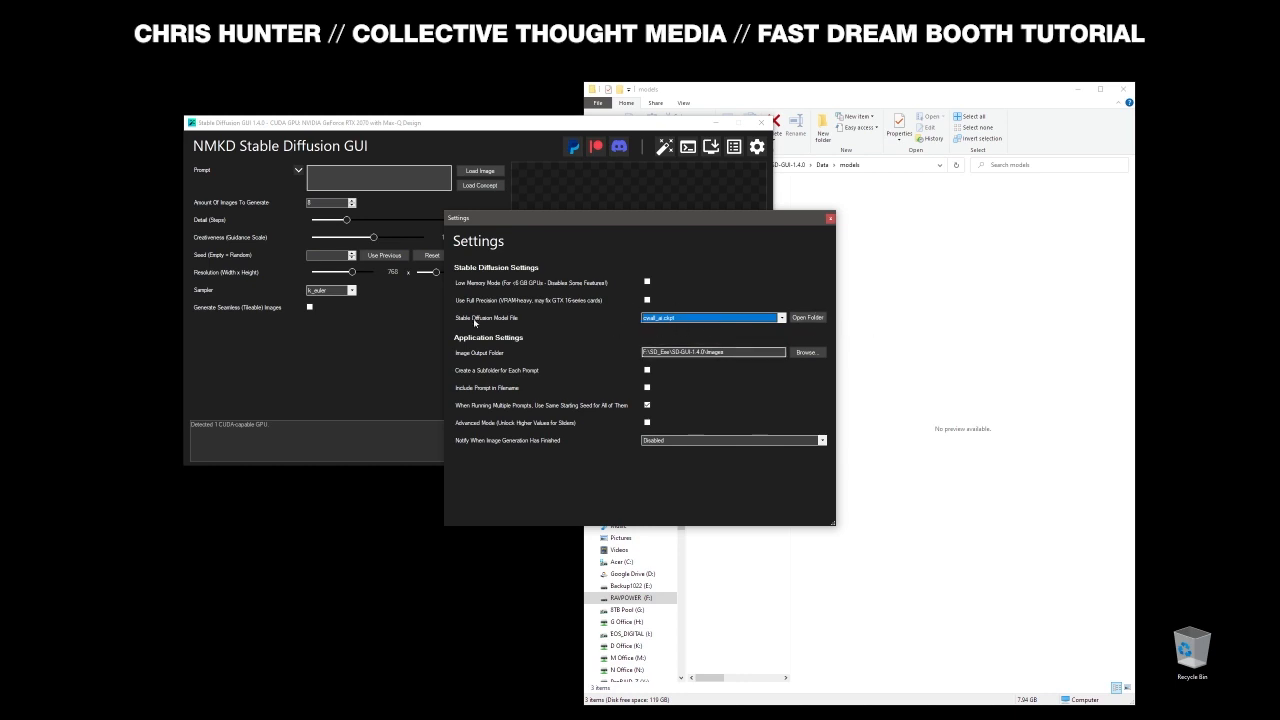
click(831, 220)
mouse_move(503, 123)
mouse_down()
mouse_move(318, 109)
mouse_move(476, 102)
mouse_move(525, 130)
mouse_up()
click(1122, 89)
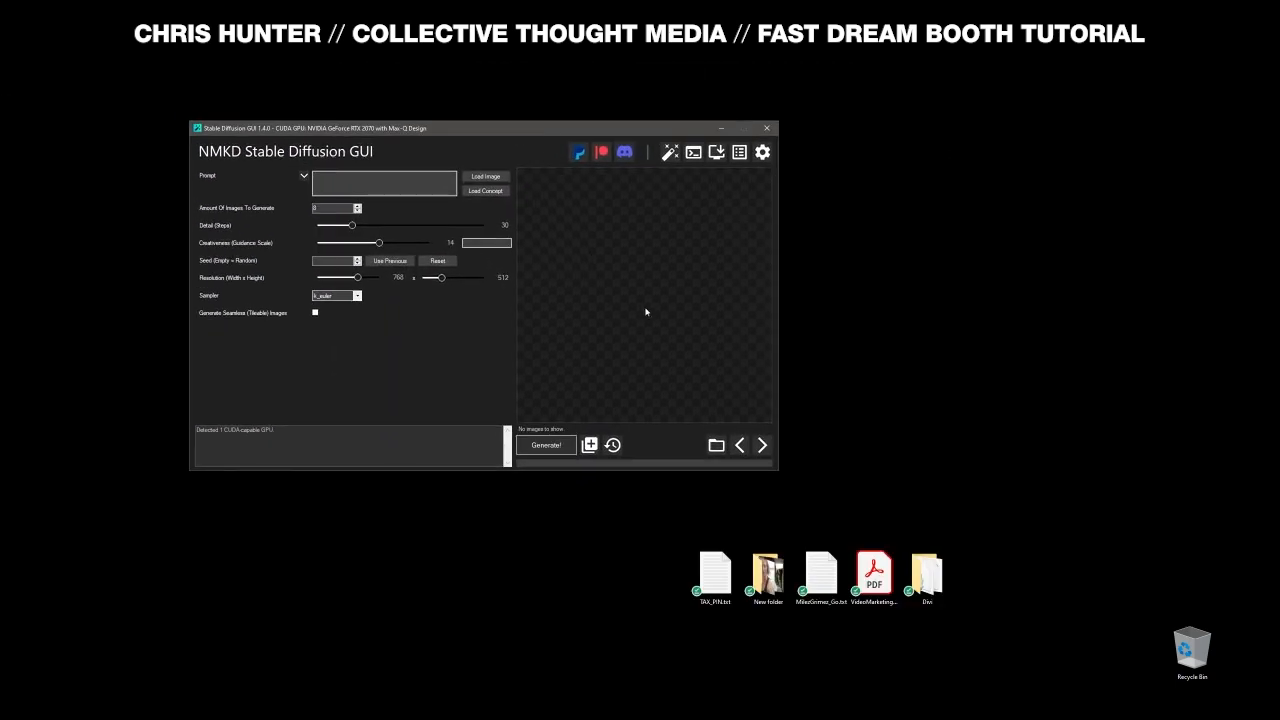
- Generate 8 images at 768x512 with 30 steps from the prompt 'cwallai'
click(388, 180)
click(548, 446)
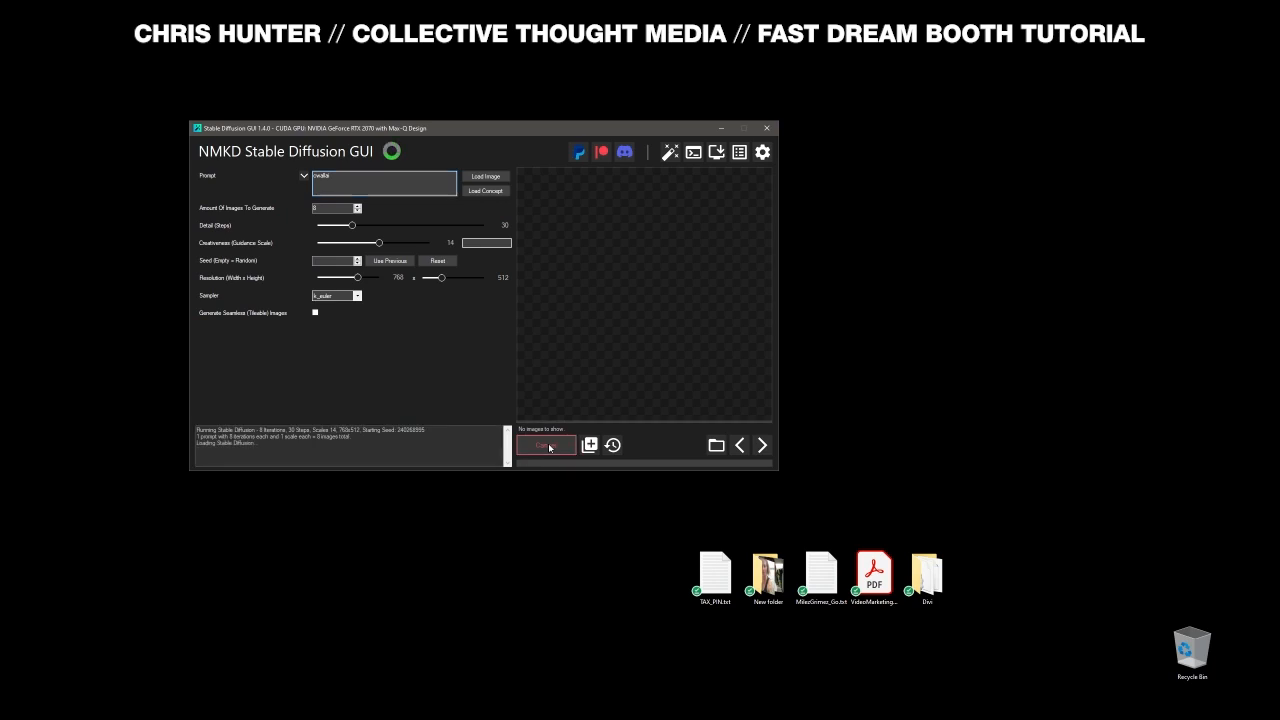
drag(481, 131, 493, 128)
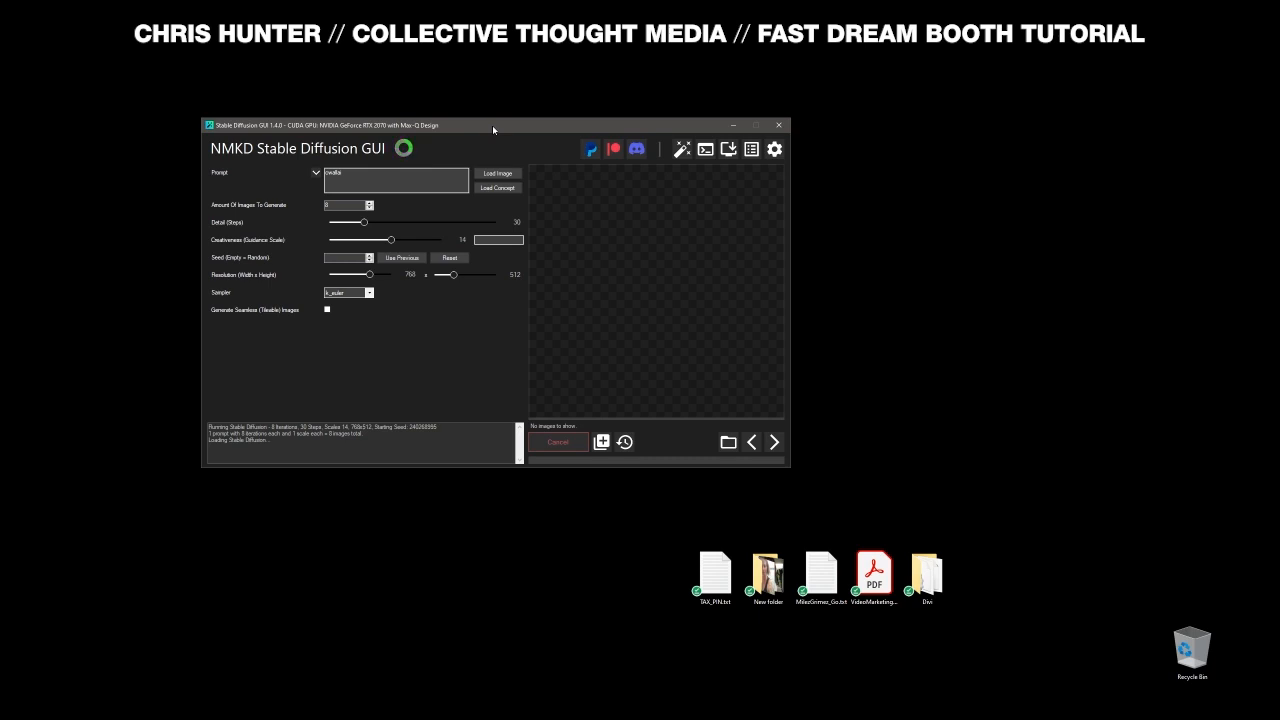
drag(491, 125, 455, 141)
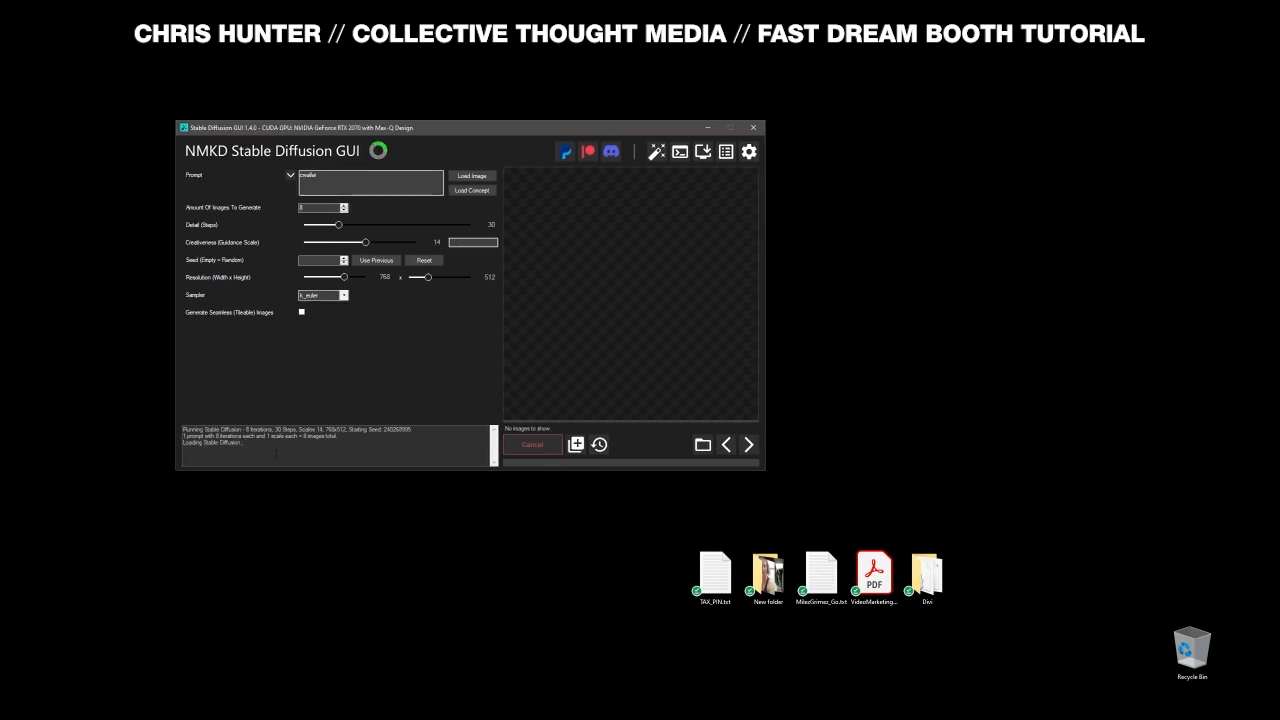
drag(473, 127, 488, 127)
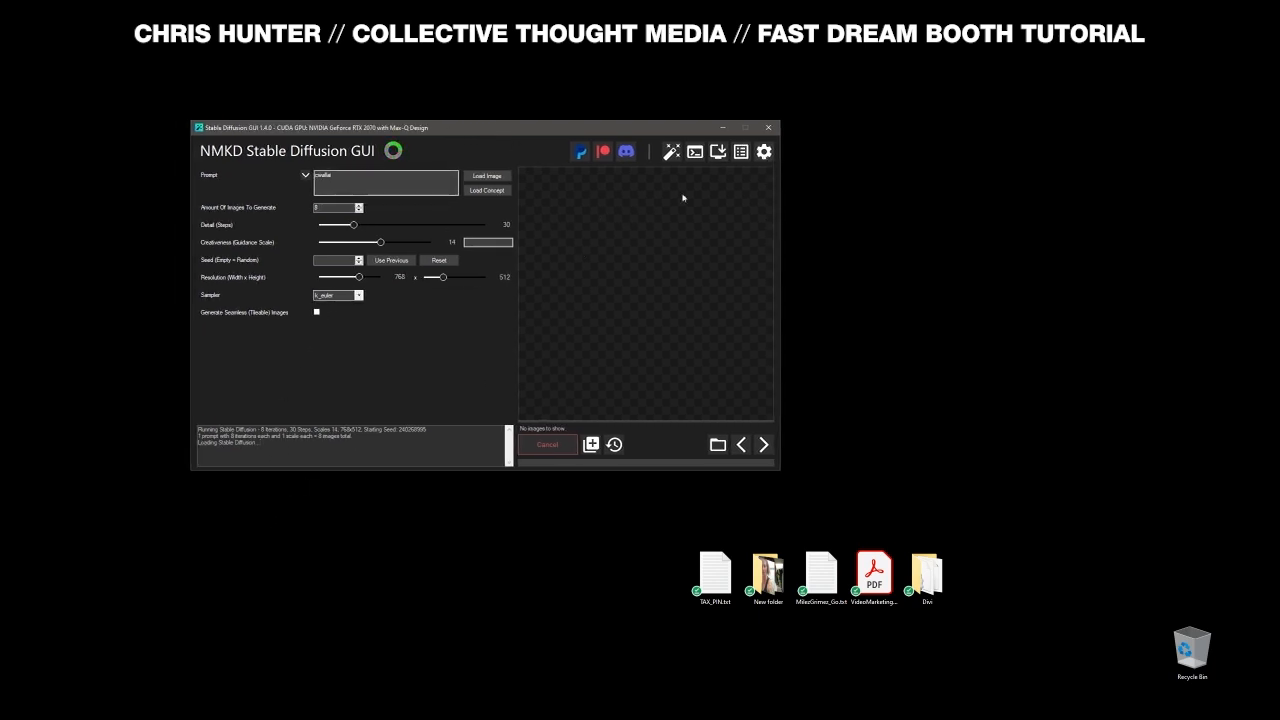
click(485, 119)
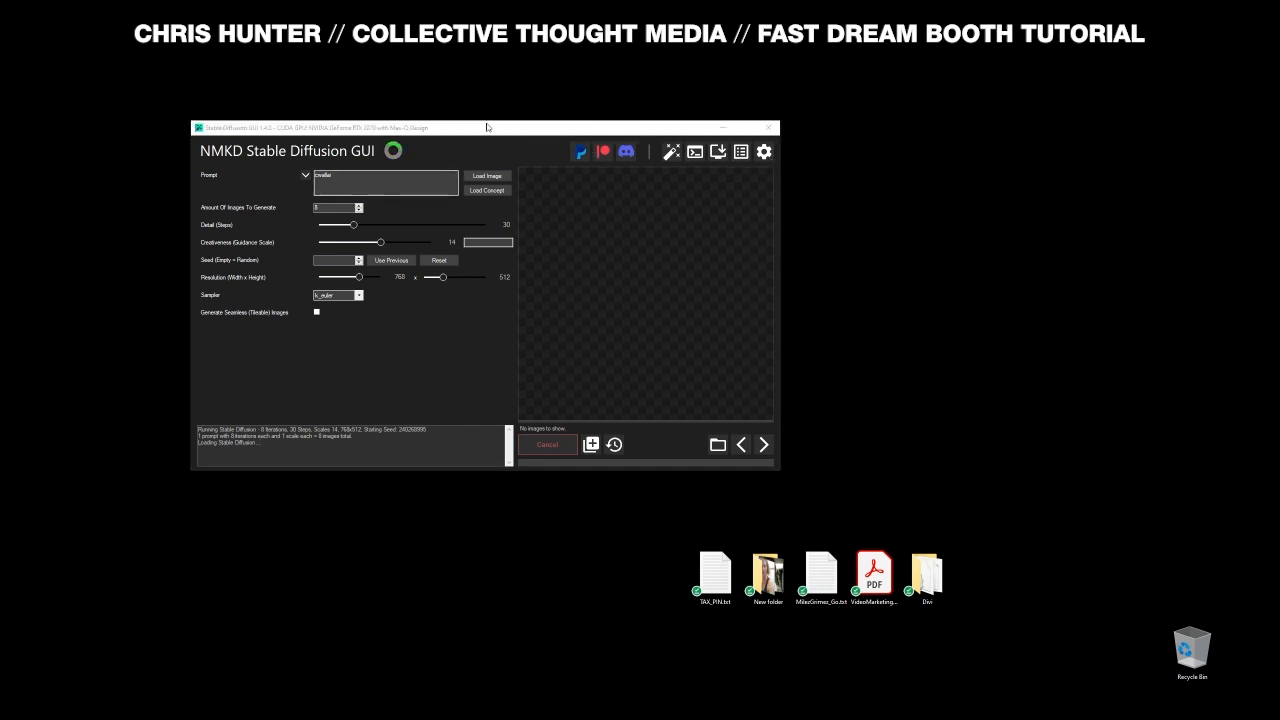
drag(487, 127, 431, 119)
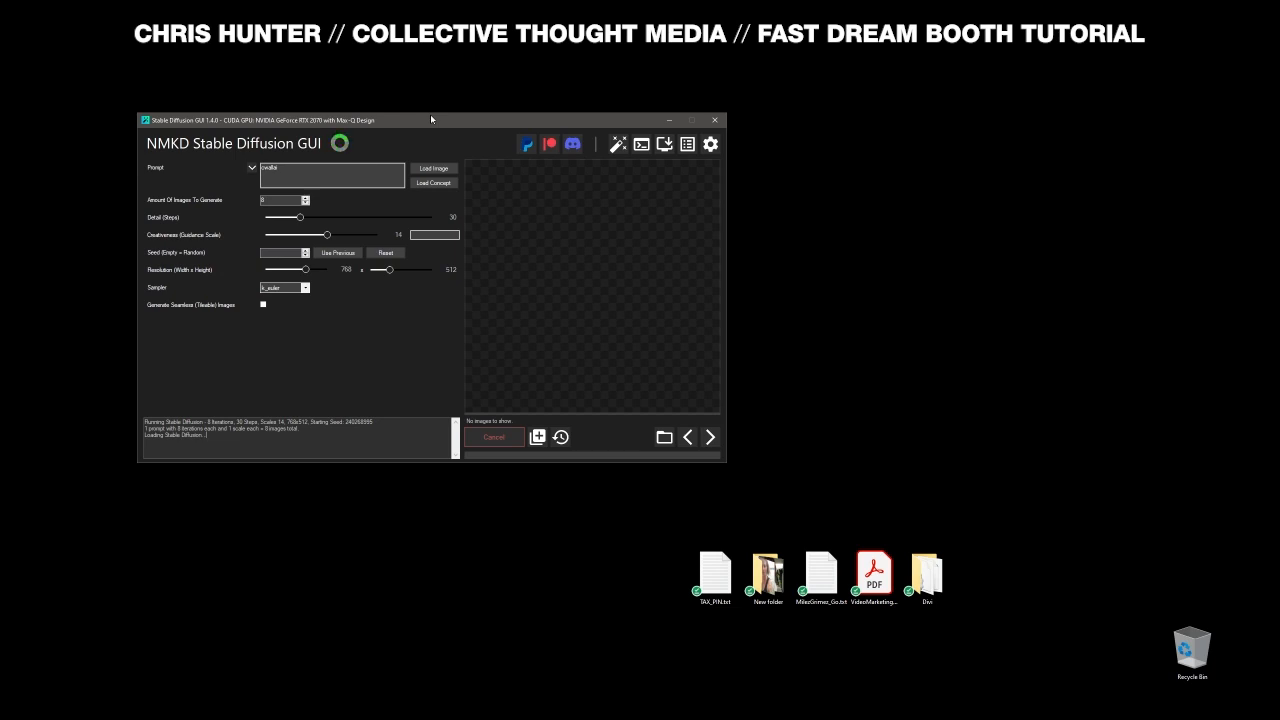
drag(430, 119, 437, 125)
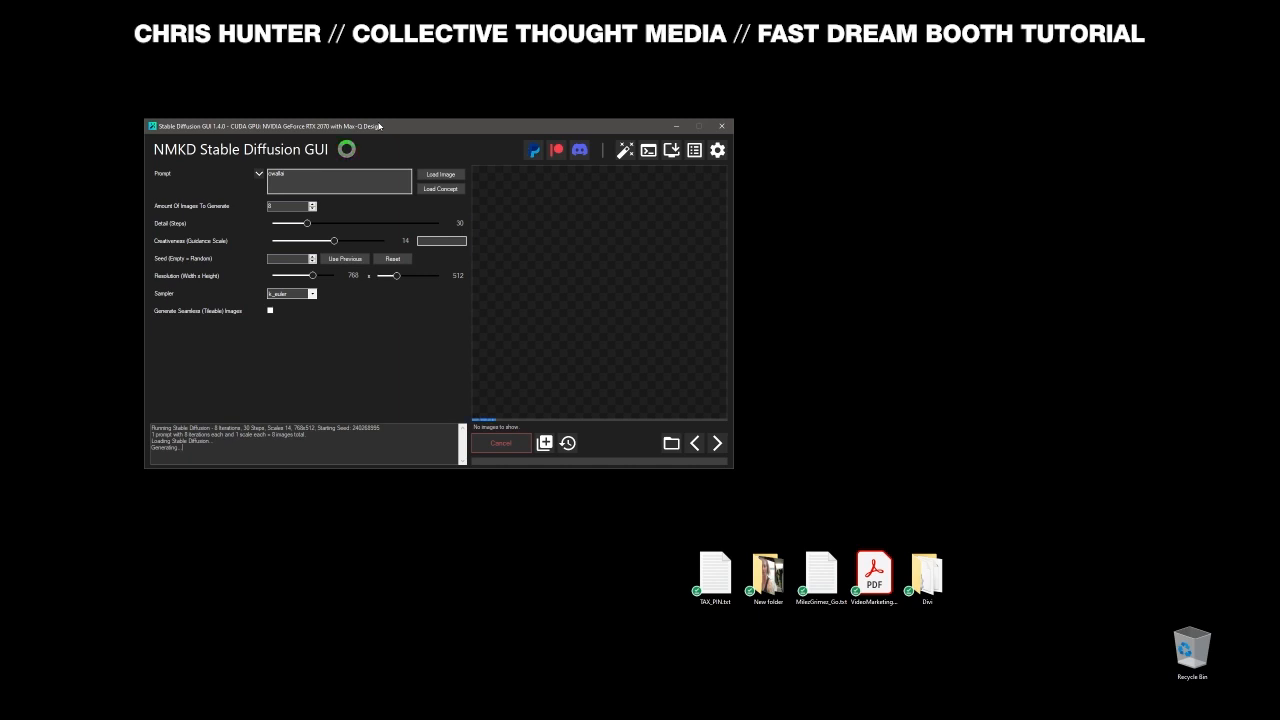
- Let four black-and-white portraits render and view one at full size
drag(390, 129, 404, 131)
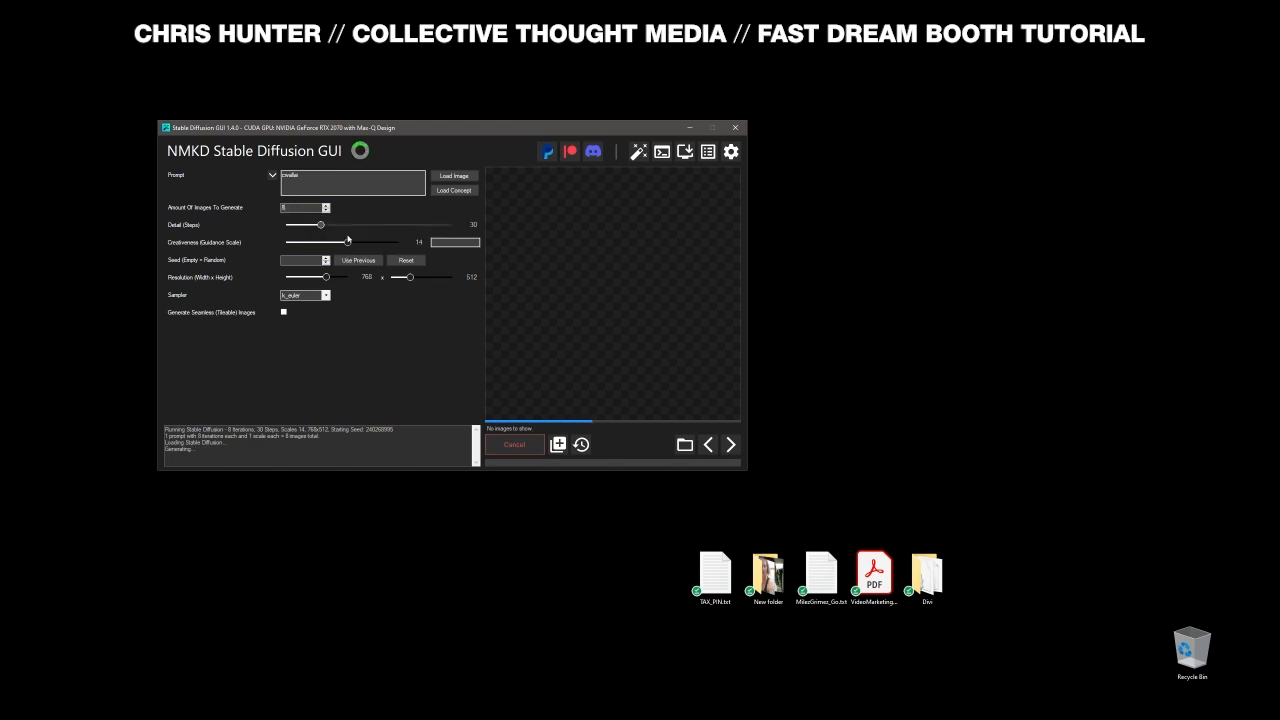
drag(391, 128, 397, 97)
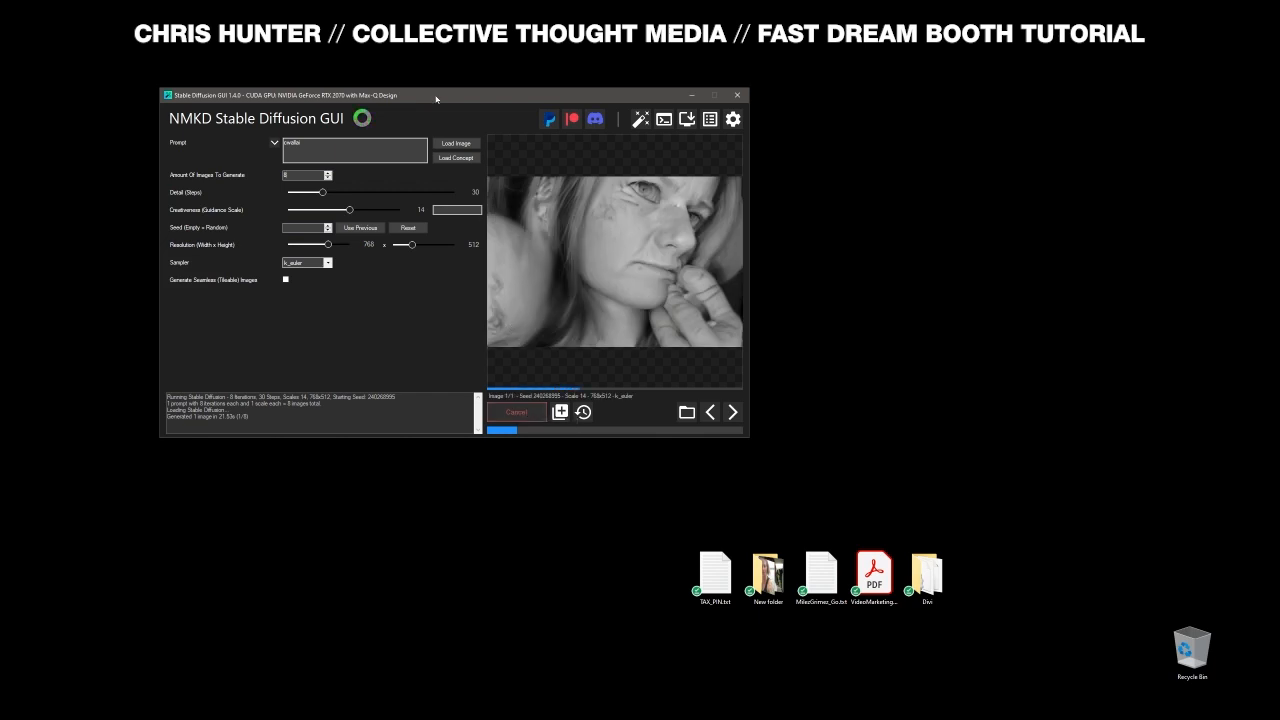
drag(436, 99, 441, 116)
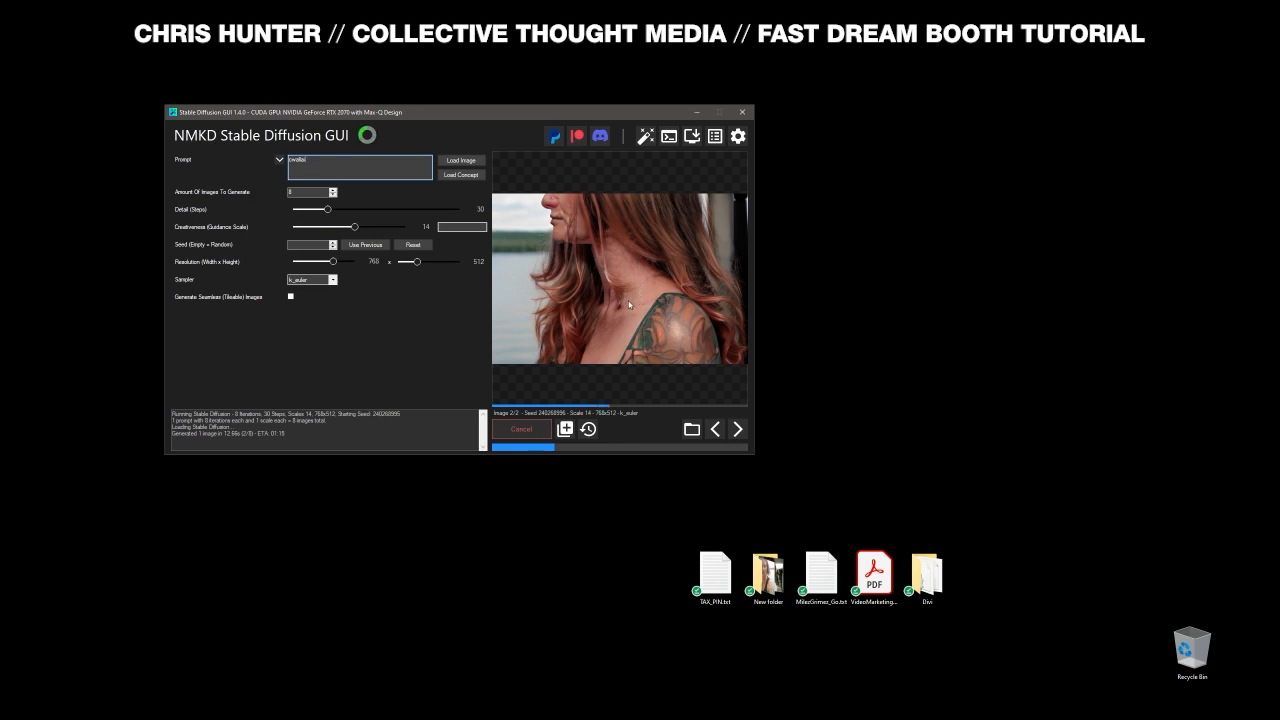
drag(524, 138, 476, 169)
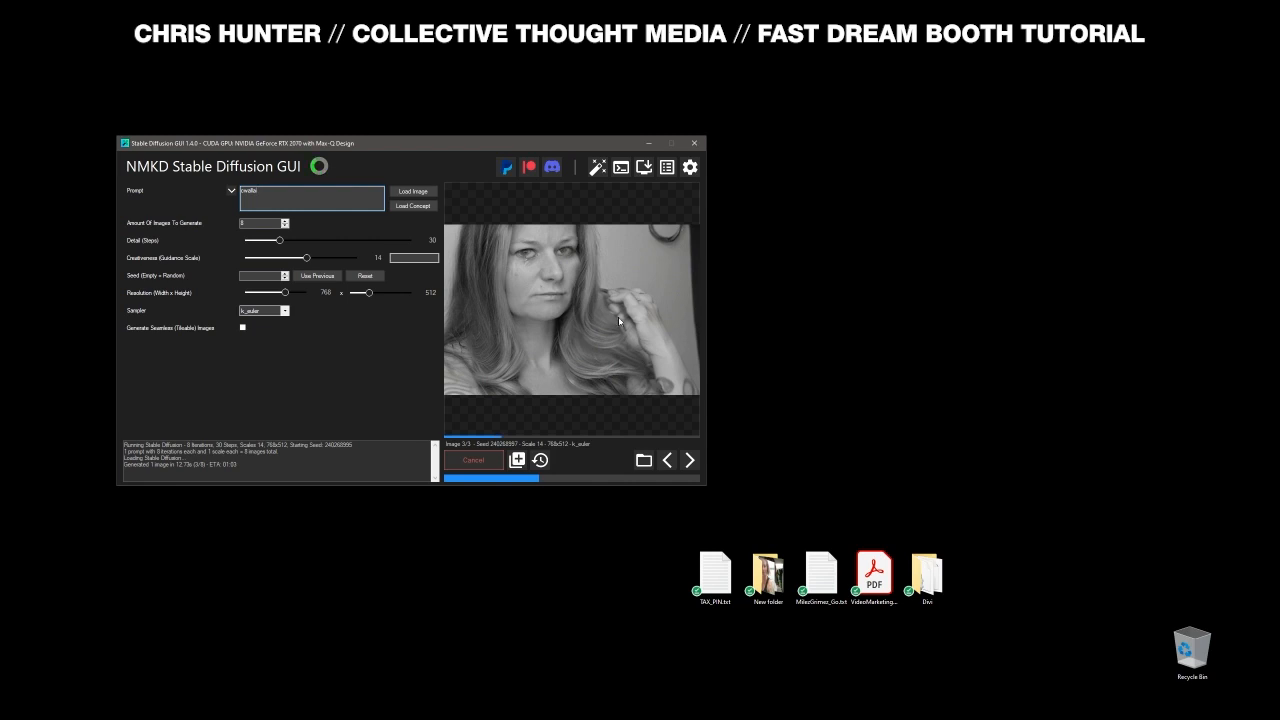
click(582, 337)
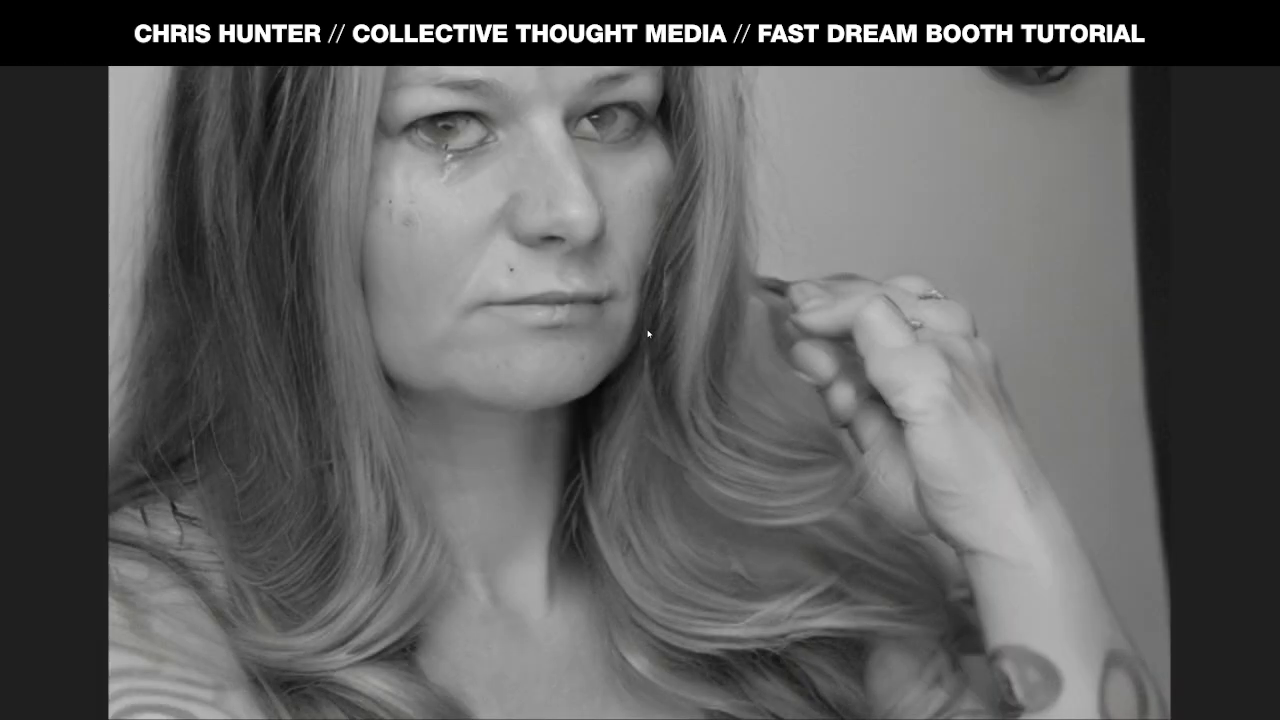
click(668, 350)
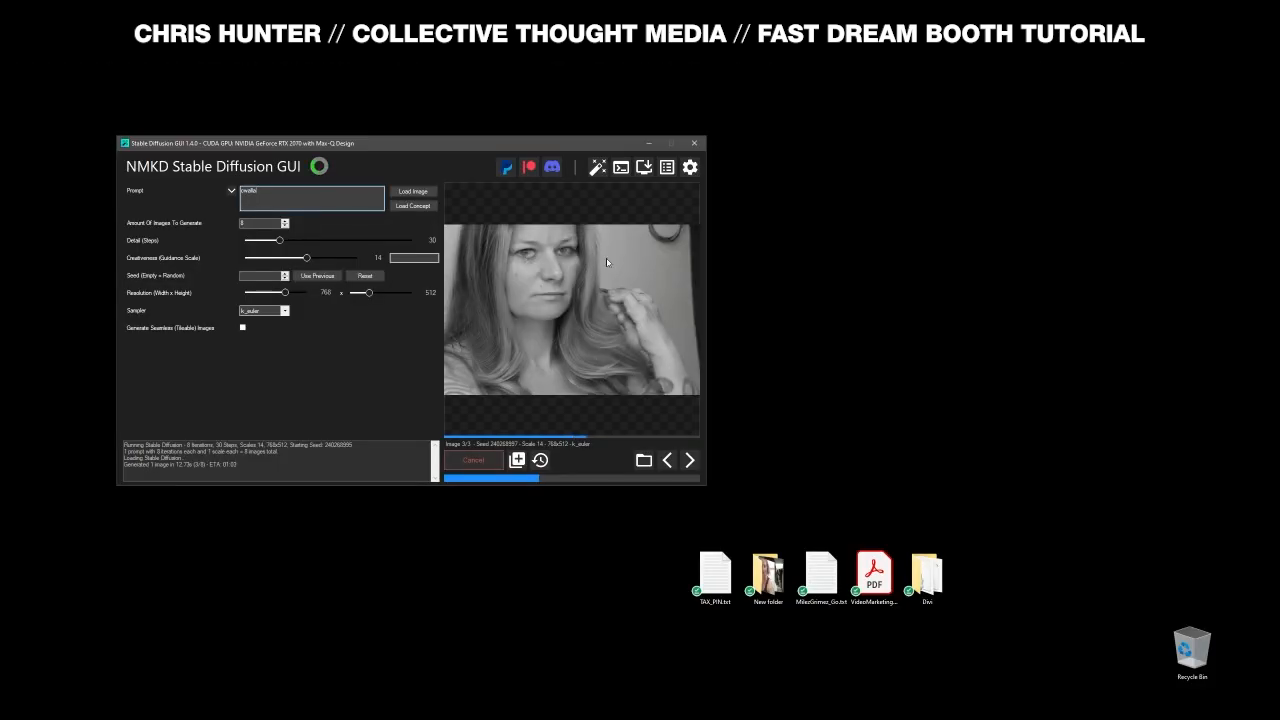
drag(501, 147, 530, 145)
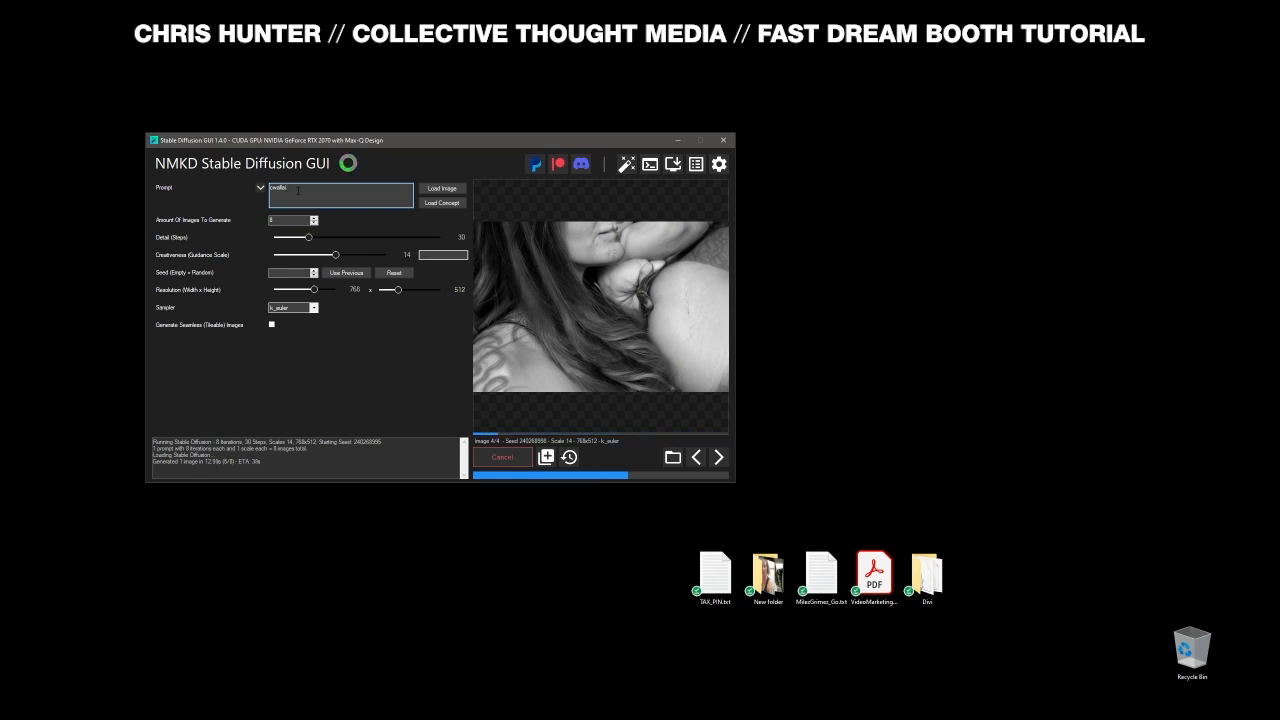
- Stop the run and regenerate with the prompt 'a beautiful portrait of cwallai'
click(500, 457)
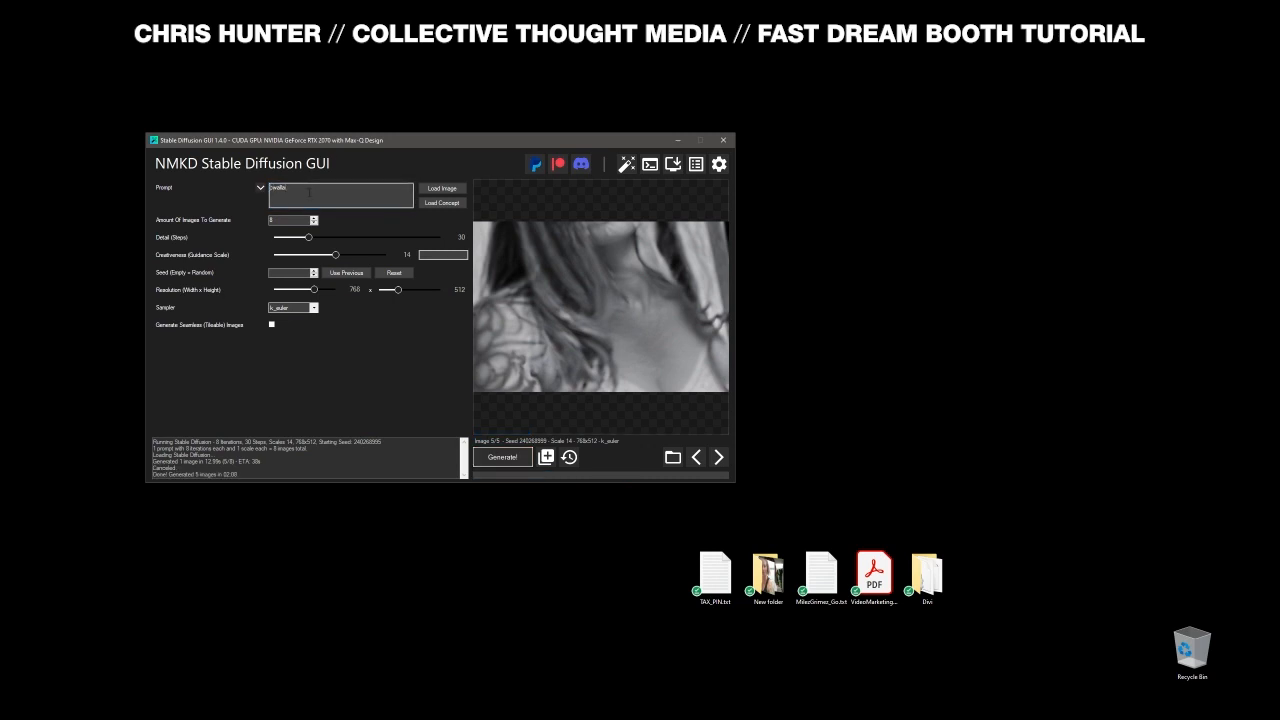
text(portrait of)
key(Home)
text(a beuti)
key(BackSpace)
key(BackSpace)
key(BackSpace)
text(autiful)
click(508, 456)
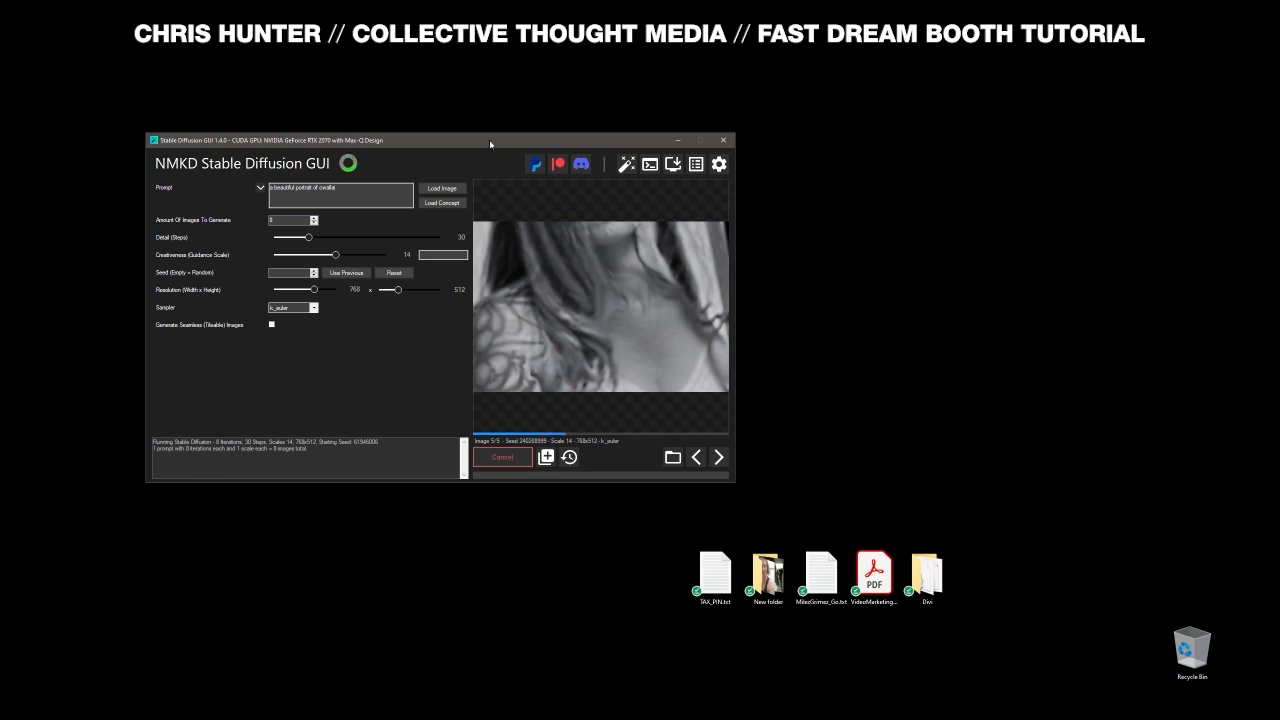
- Place the caret back in the Prompt box to edit it for a new prompt
drag(490, 142, 478, 144)
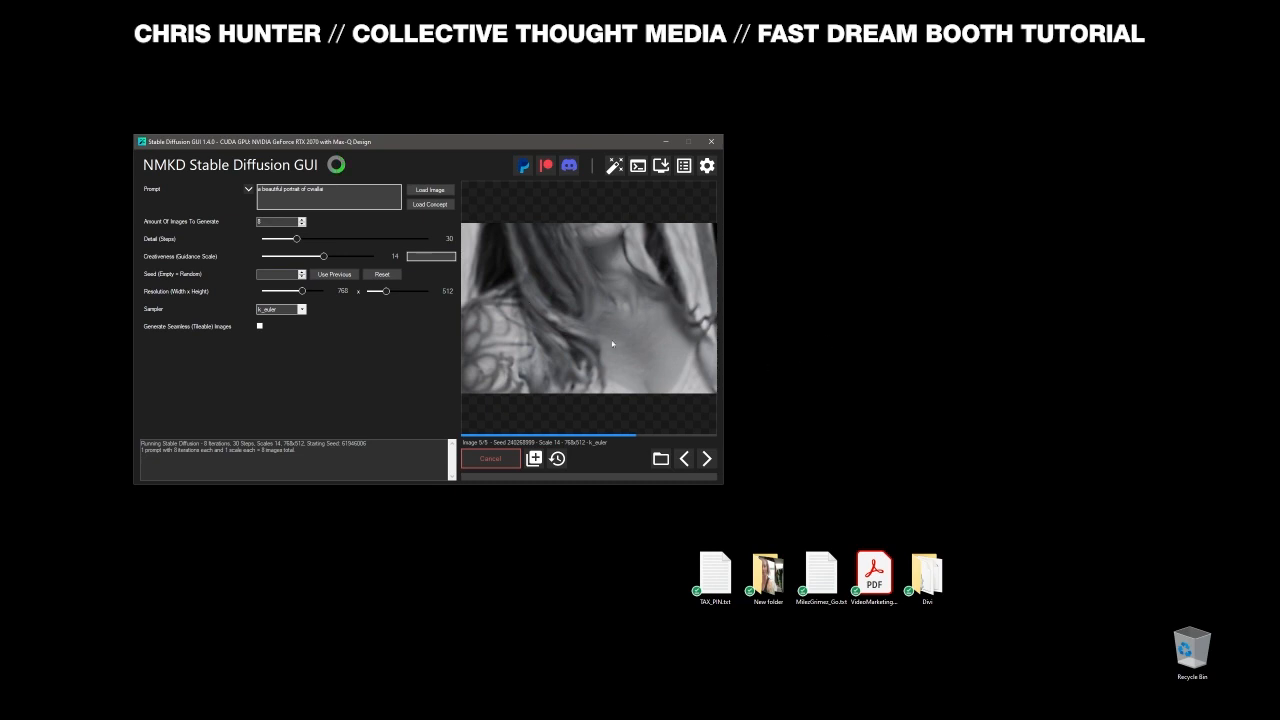
drag(385, 143, 403, 141)
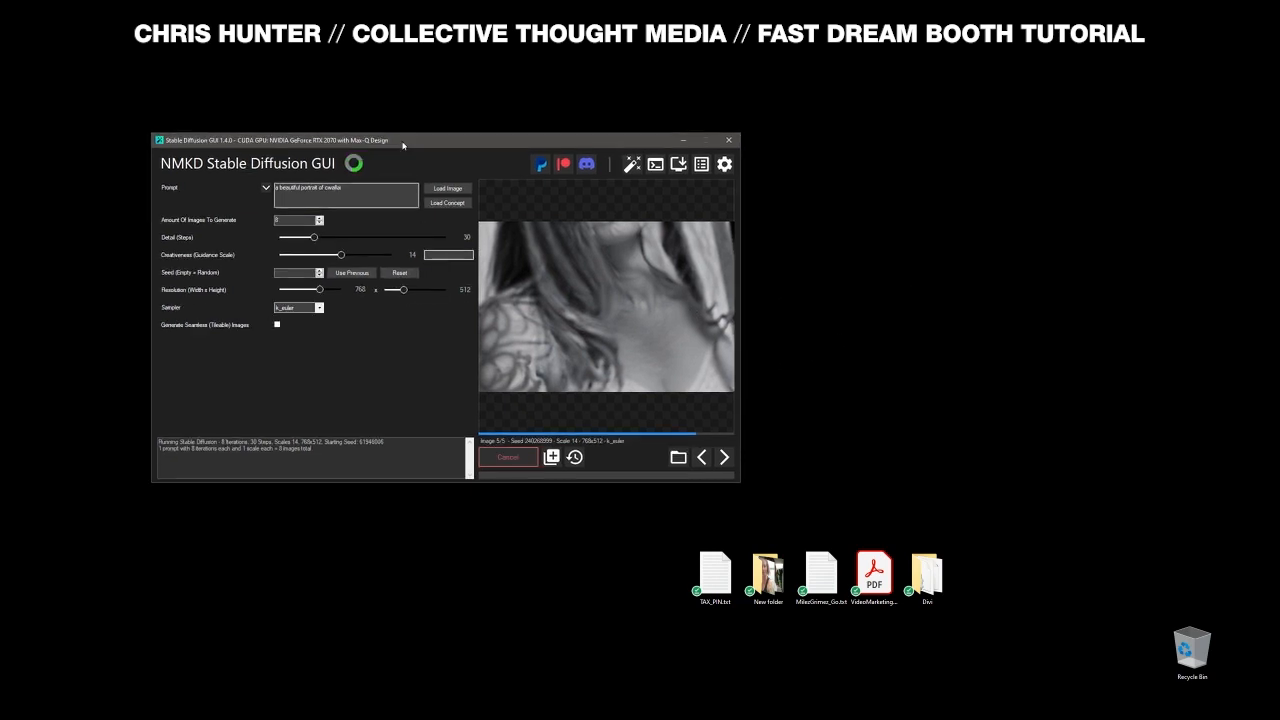
click(353, 188)
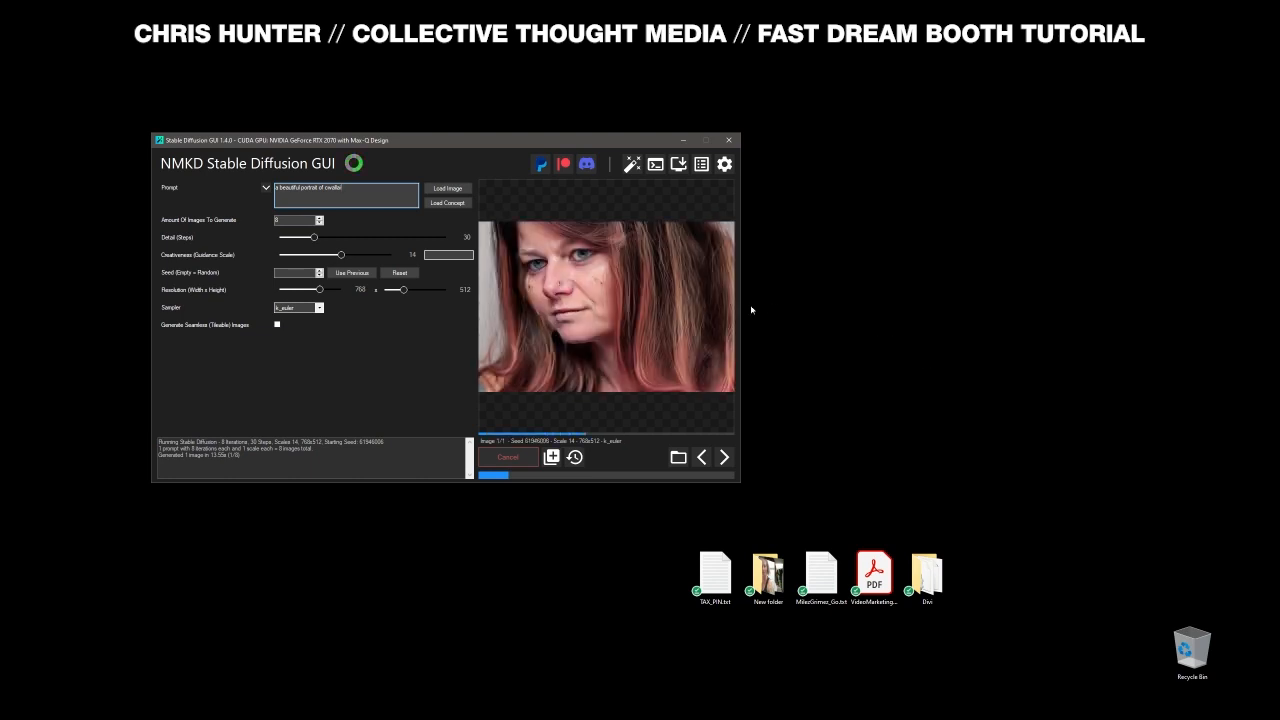
drag(494, 141, 509, 126)
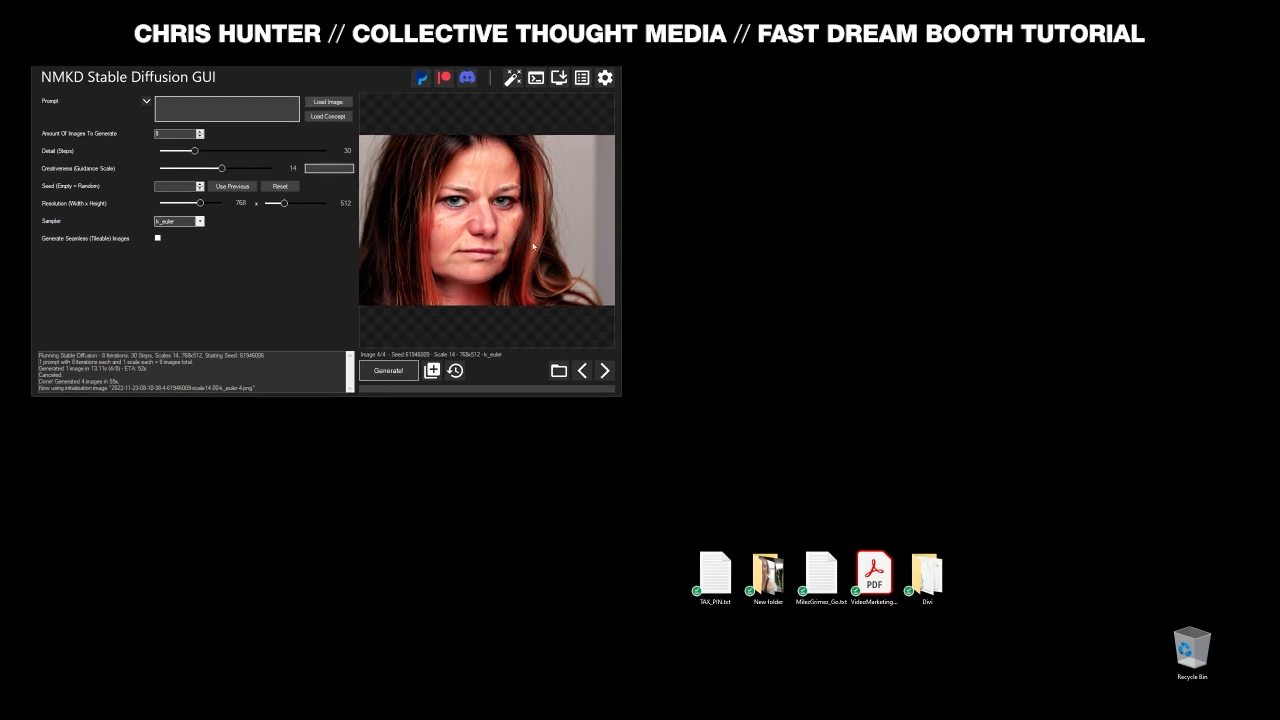
- Paste the blue-and-orange sci-fi matte-painting prompt for cwallai and remove the doubled comma
click(194, 111)
text(a beautiful rendition of cvallai, blue and orange background, matte painting, bladerunner, sci-fi, ultra high quality, photo realistic, future city, neo-tokyo, steampunk)
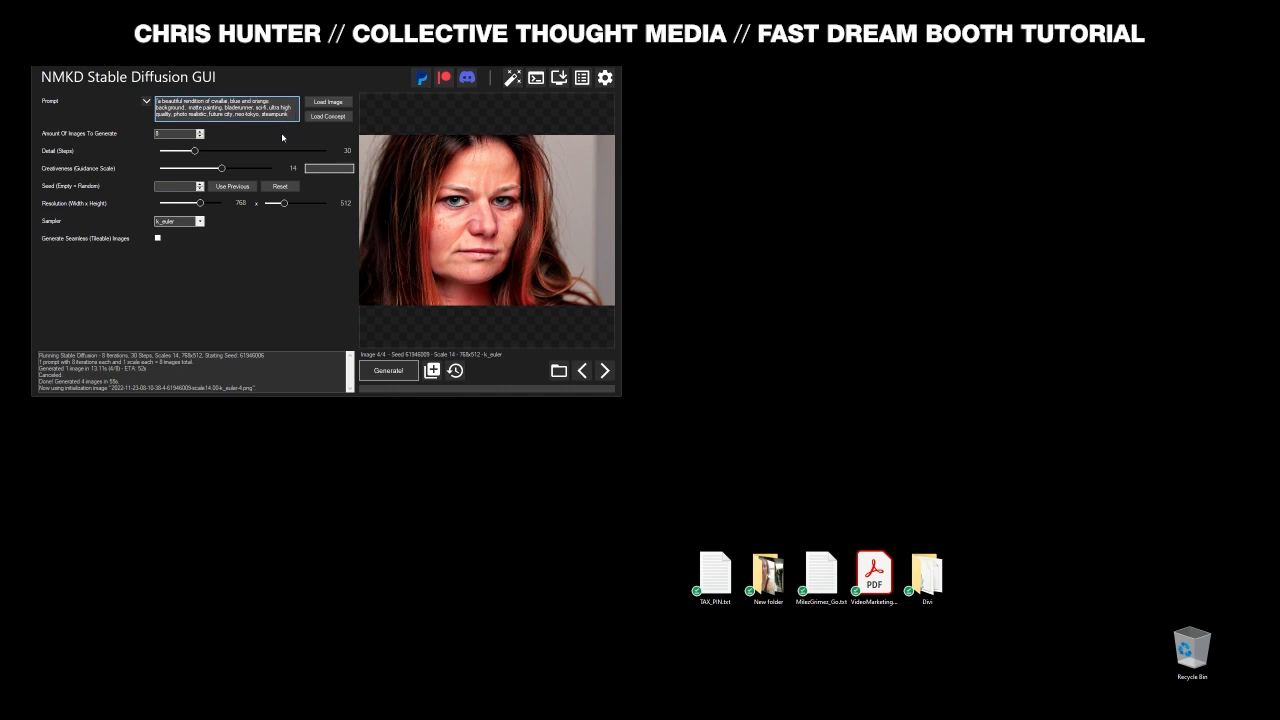
key(BackSpace)
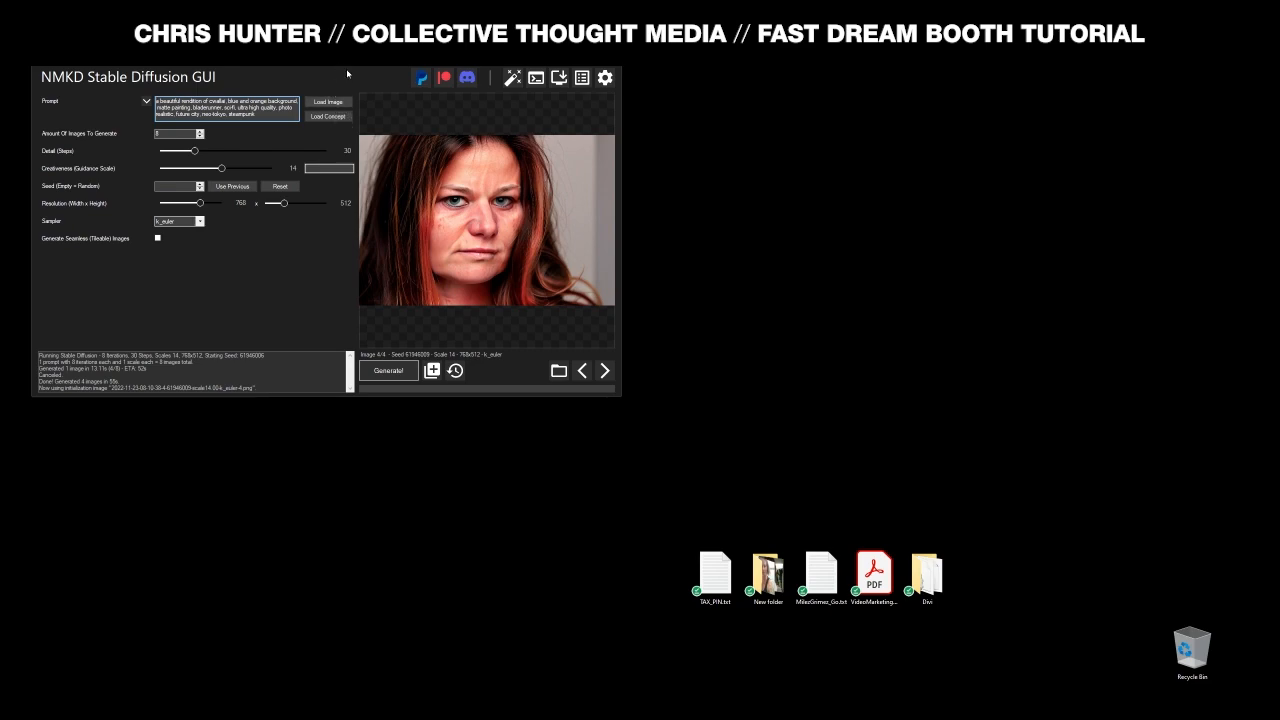
- Open the init image file picker and select a render from earlier generations
drag(346, 60, 357, 76)
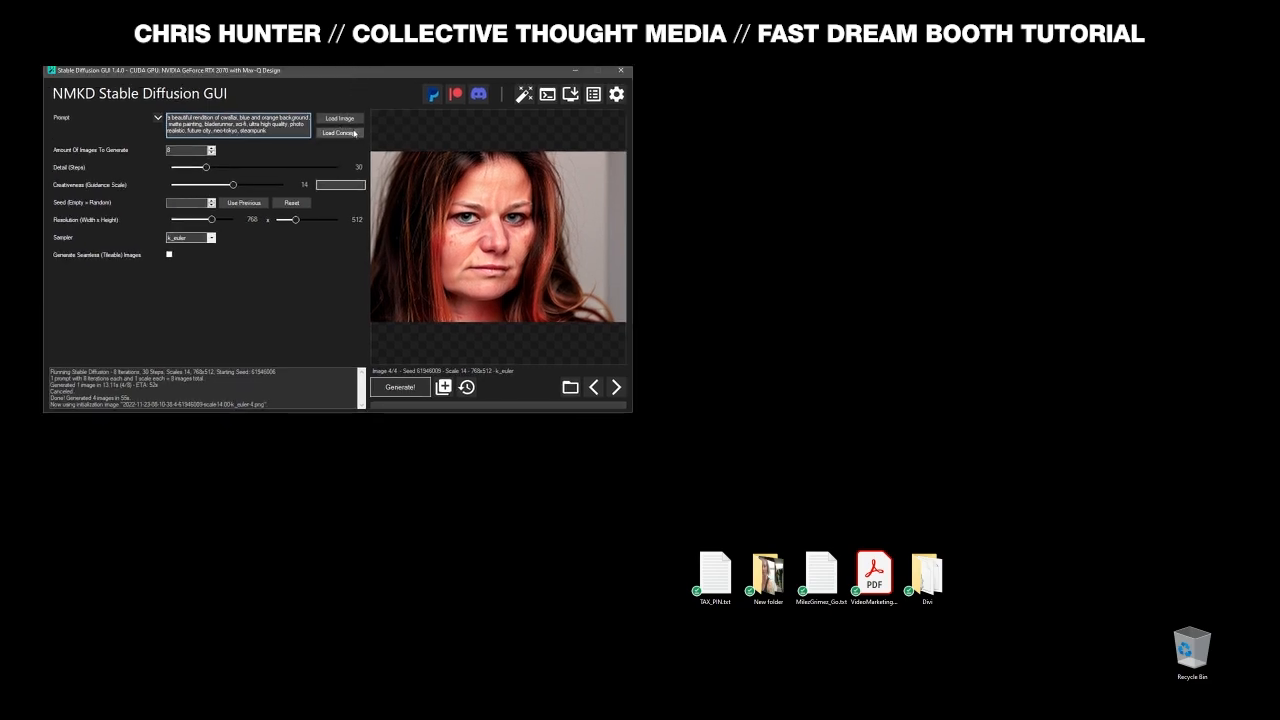
click(347, 119)
click(464, 342)
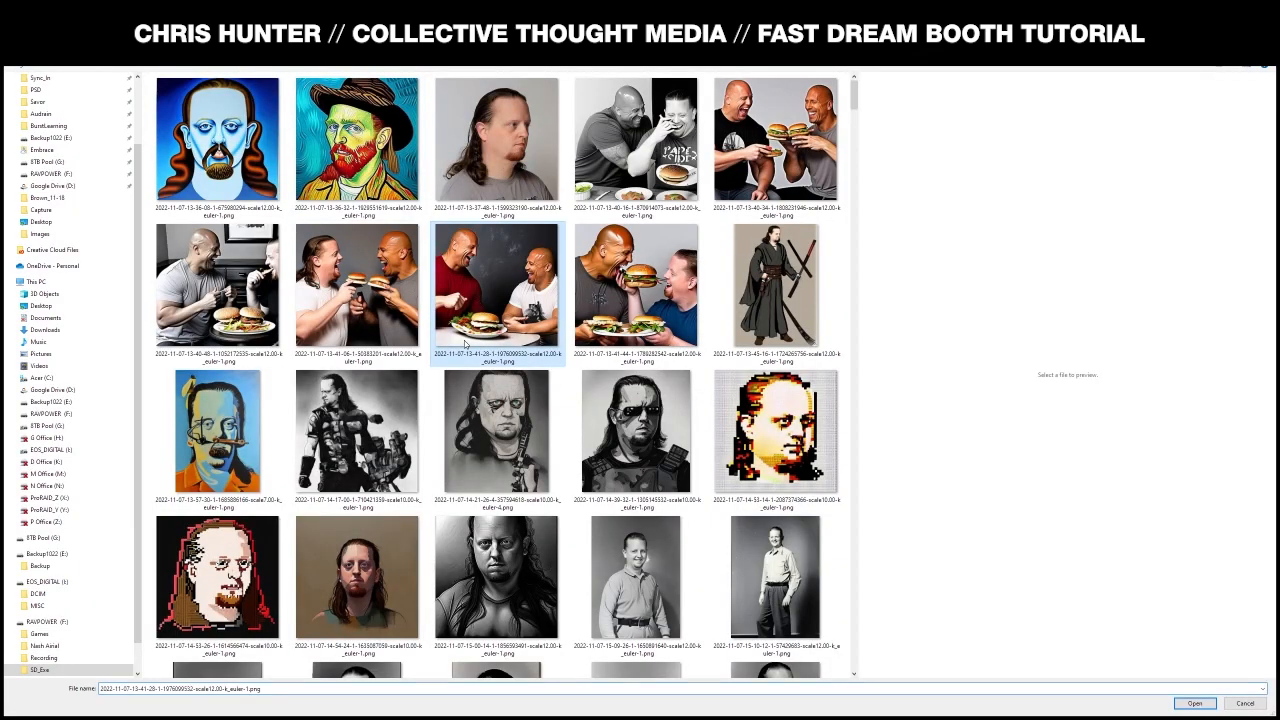
key(End)
scroll(496, 400, up, 6)
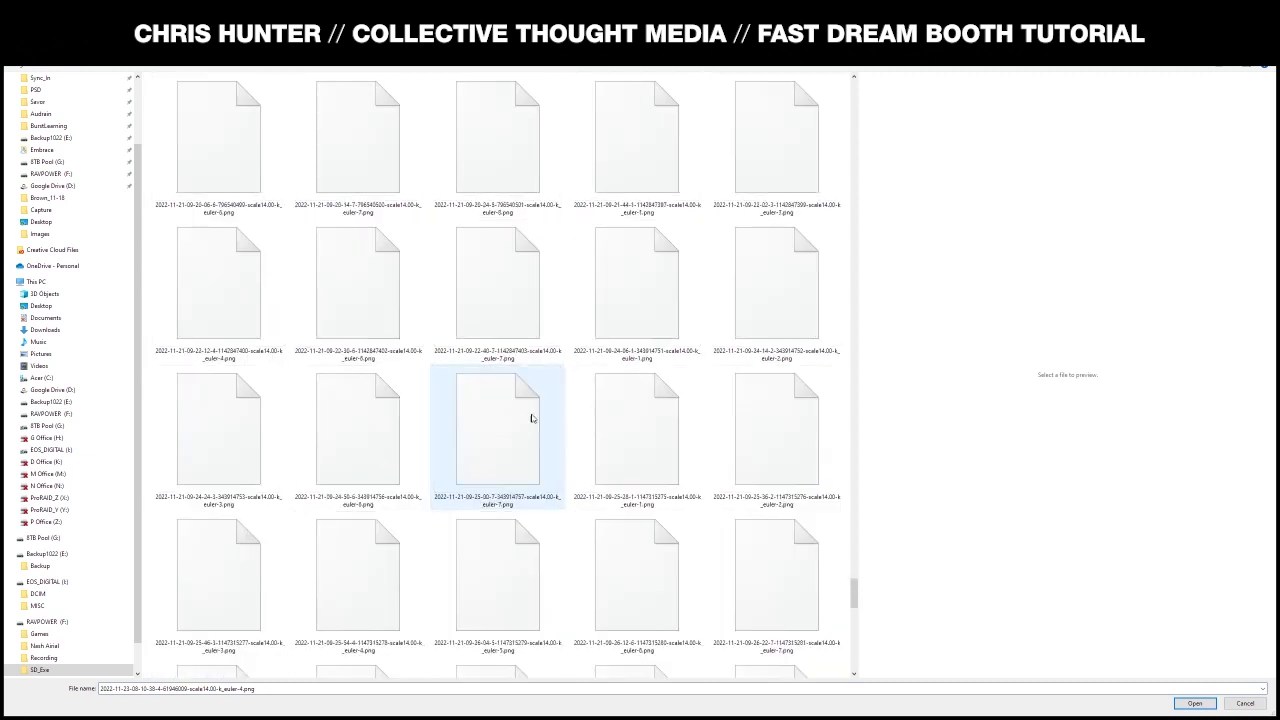
scroll(668, 388, up, 1)
scroll(680, 385, up, 3)
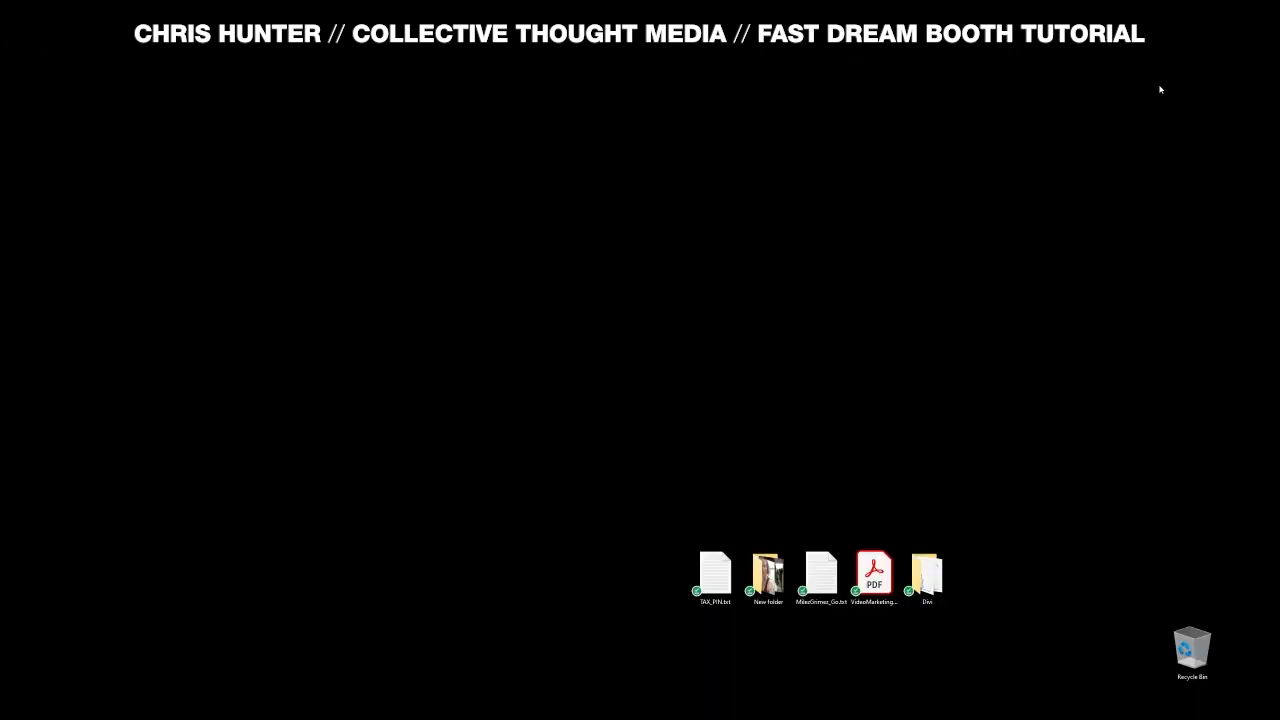
key(alt+Tab)
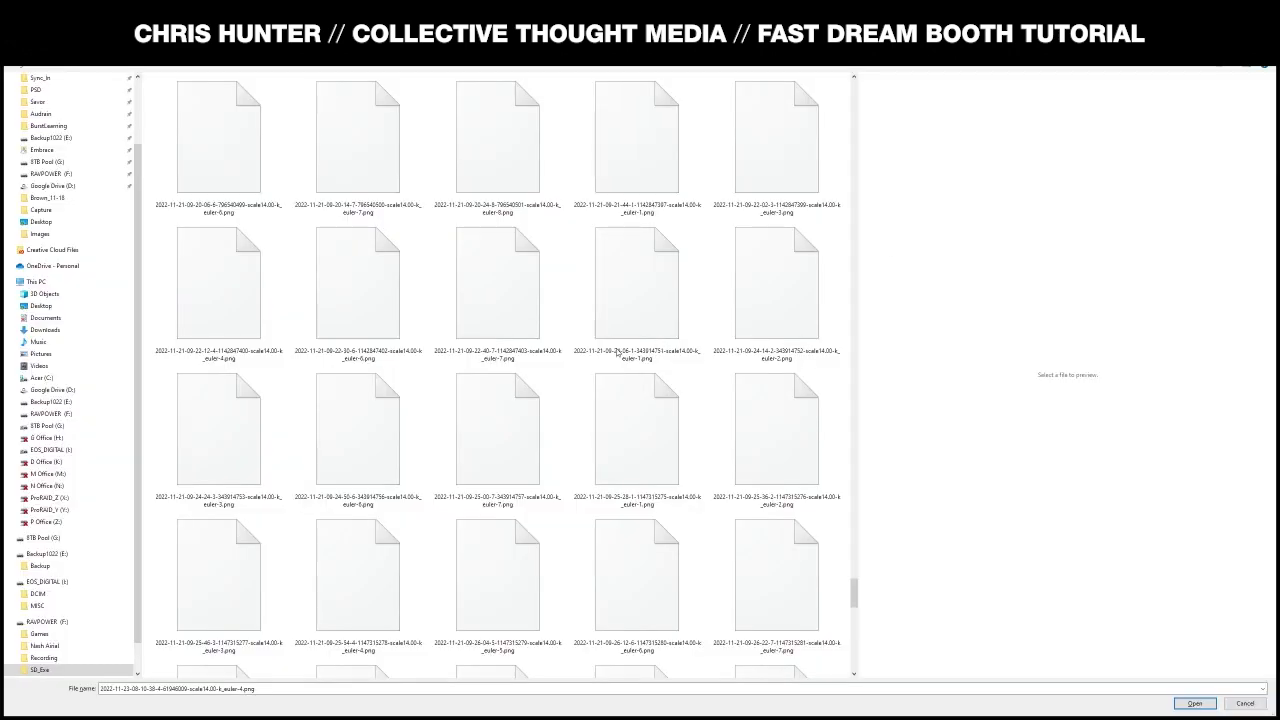
click(658, 314)
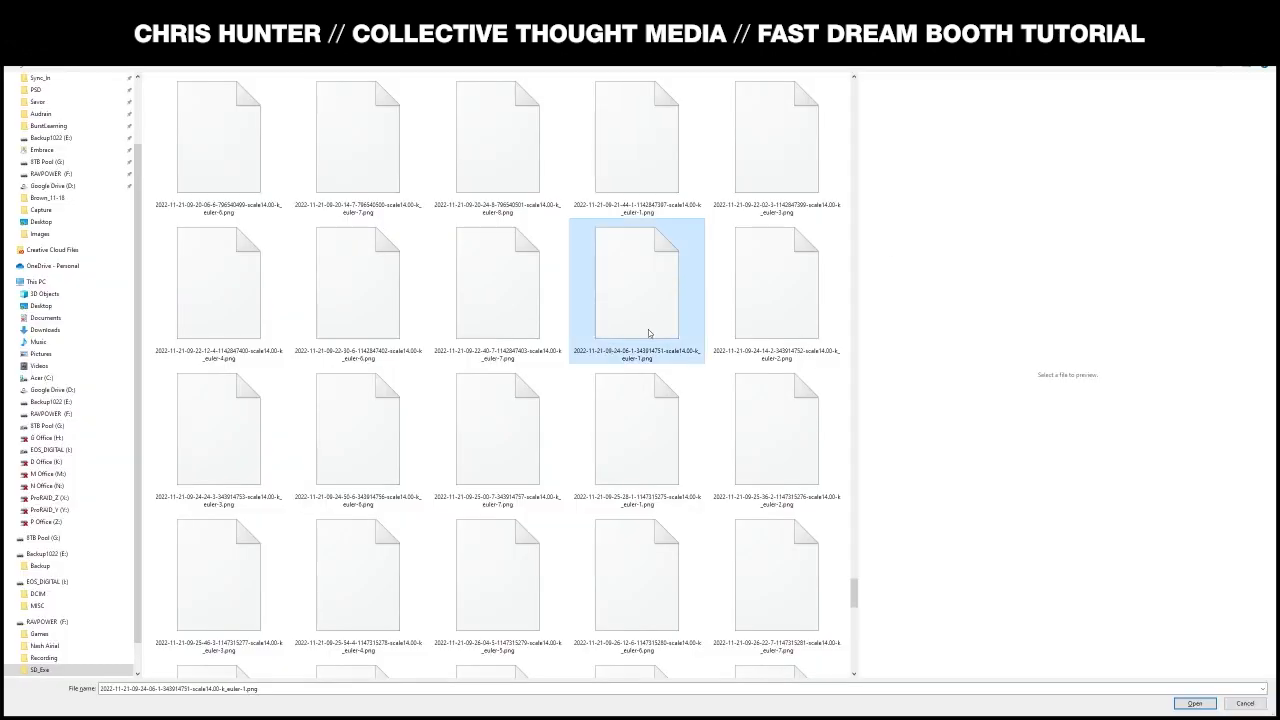
scroll(652, 324, up, 5)
scroll(647, 334, up, 10)
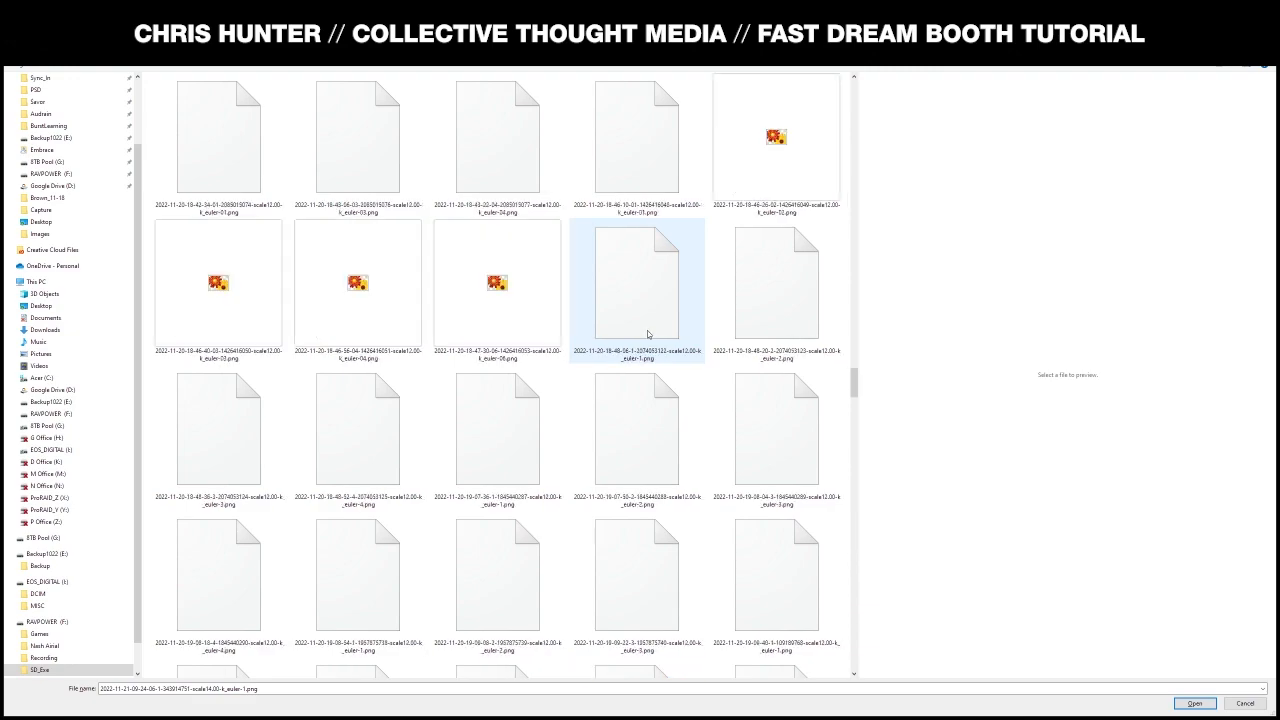
scroll(647, 334, down, 10)
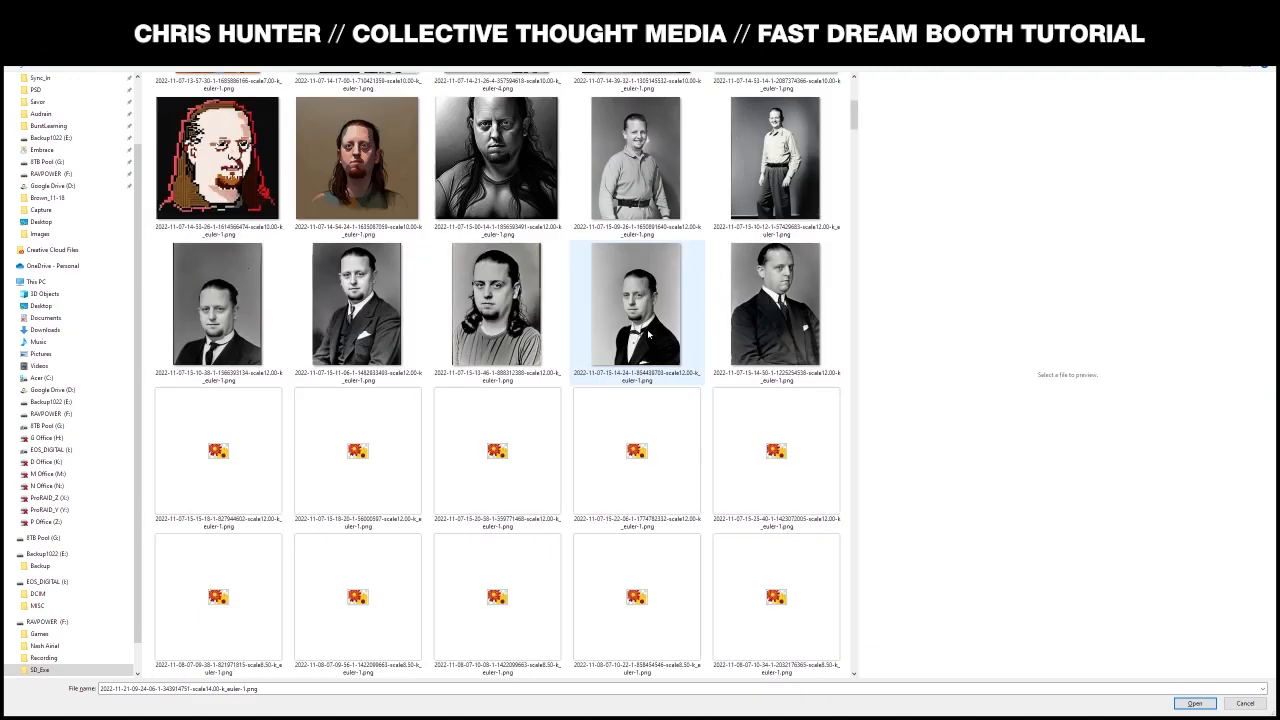
scroll(648, 334, down, 15)
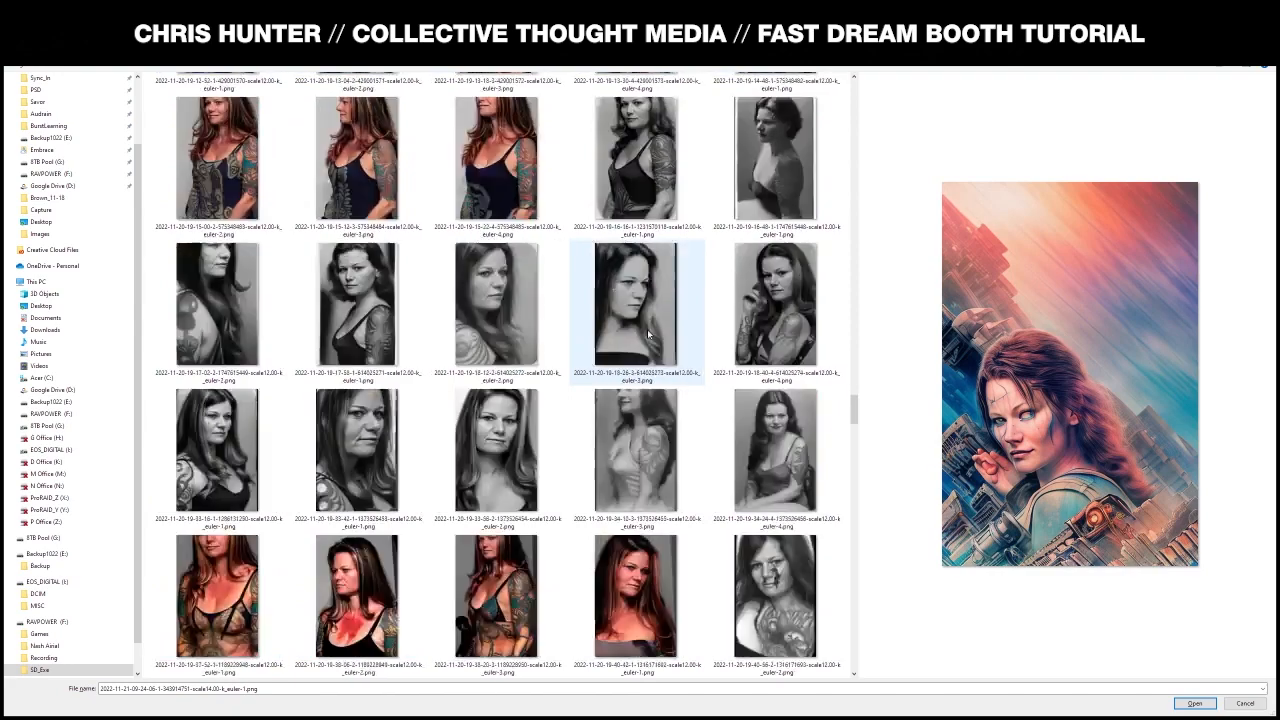
scroll(647, 334, down, 15)
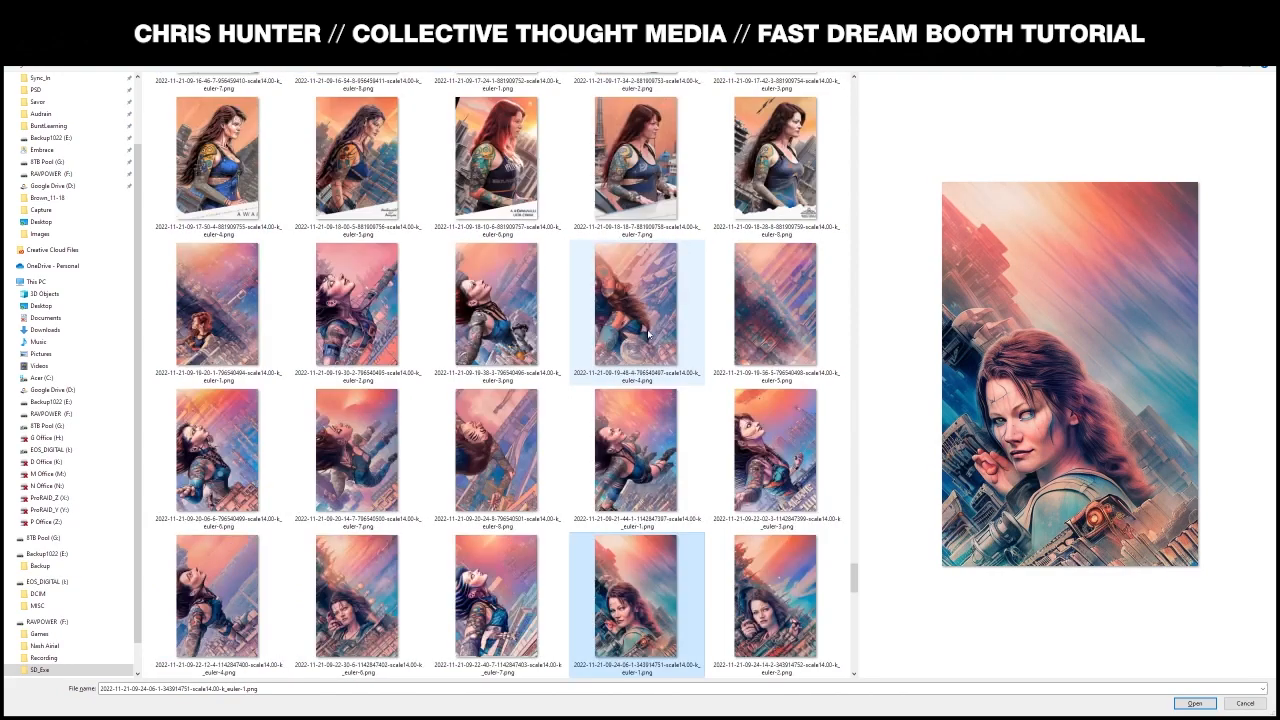
scroll(611, 455, up, 3)
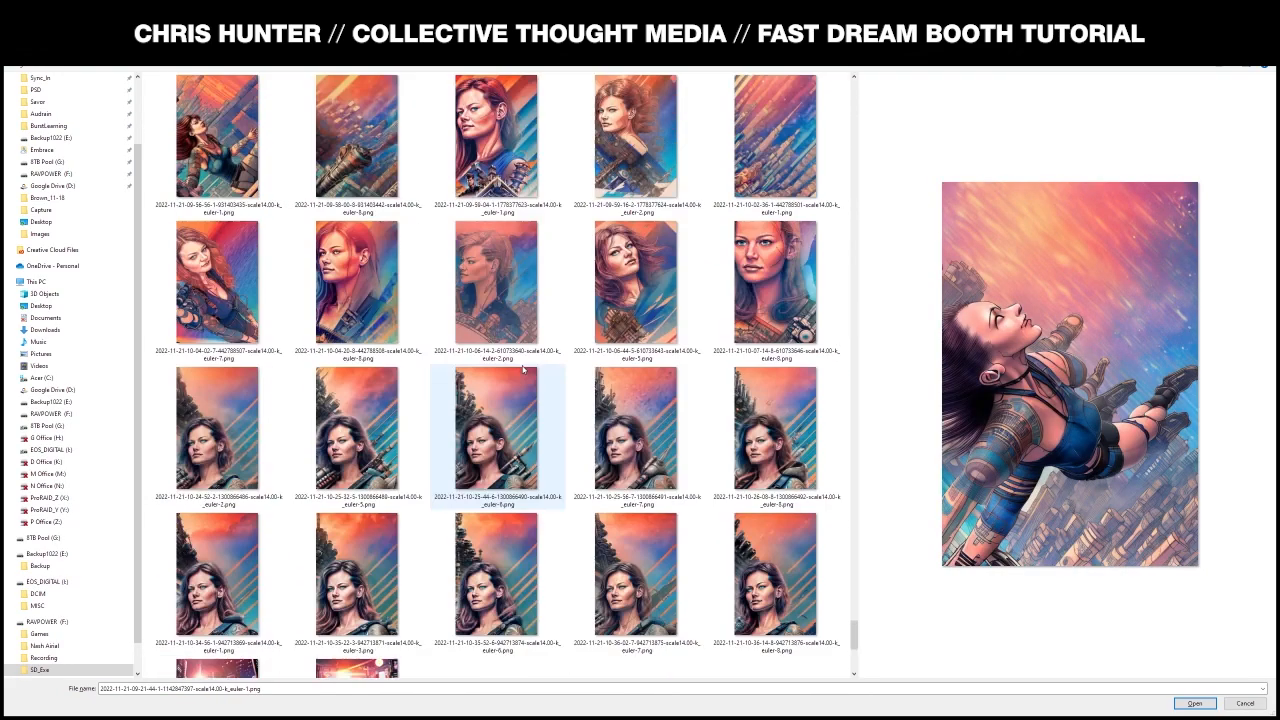
click(515, 443)
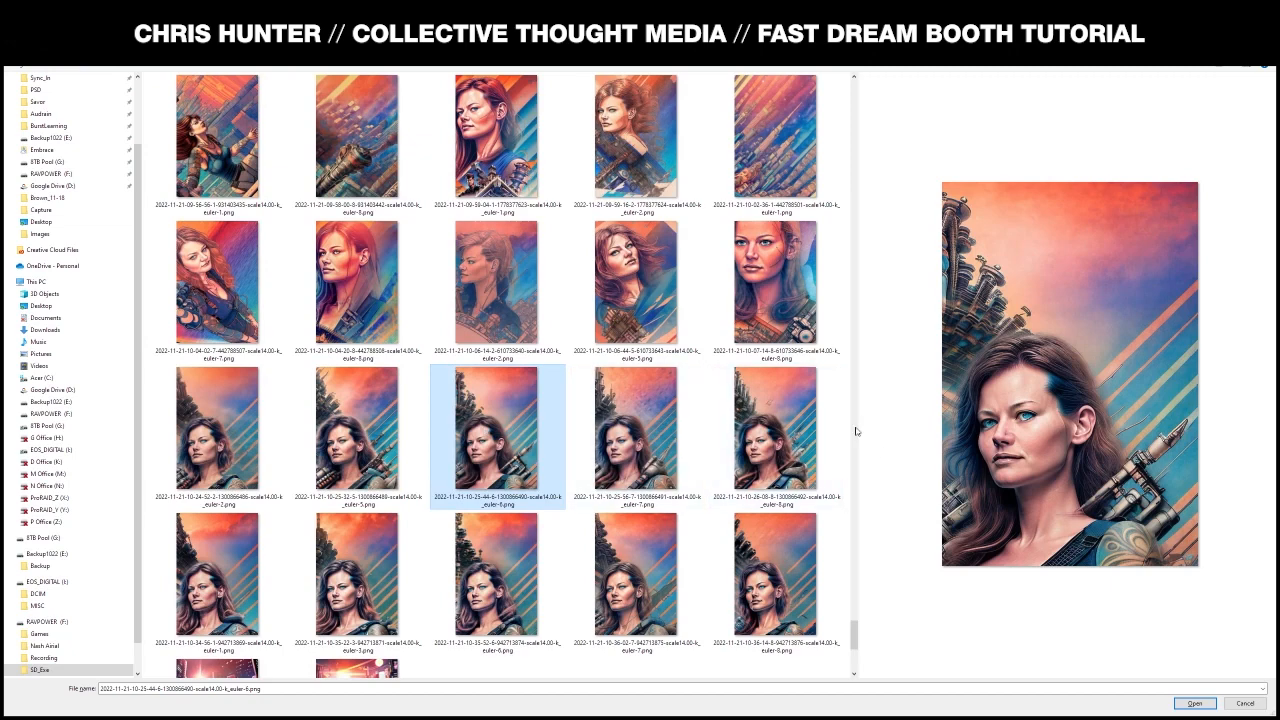
click(1194, 703)
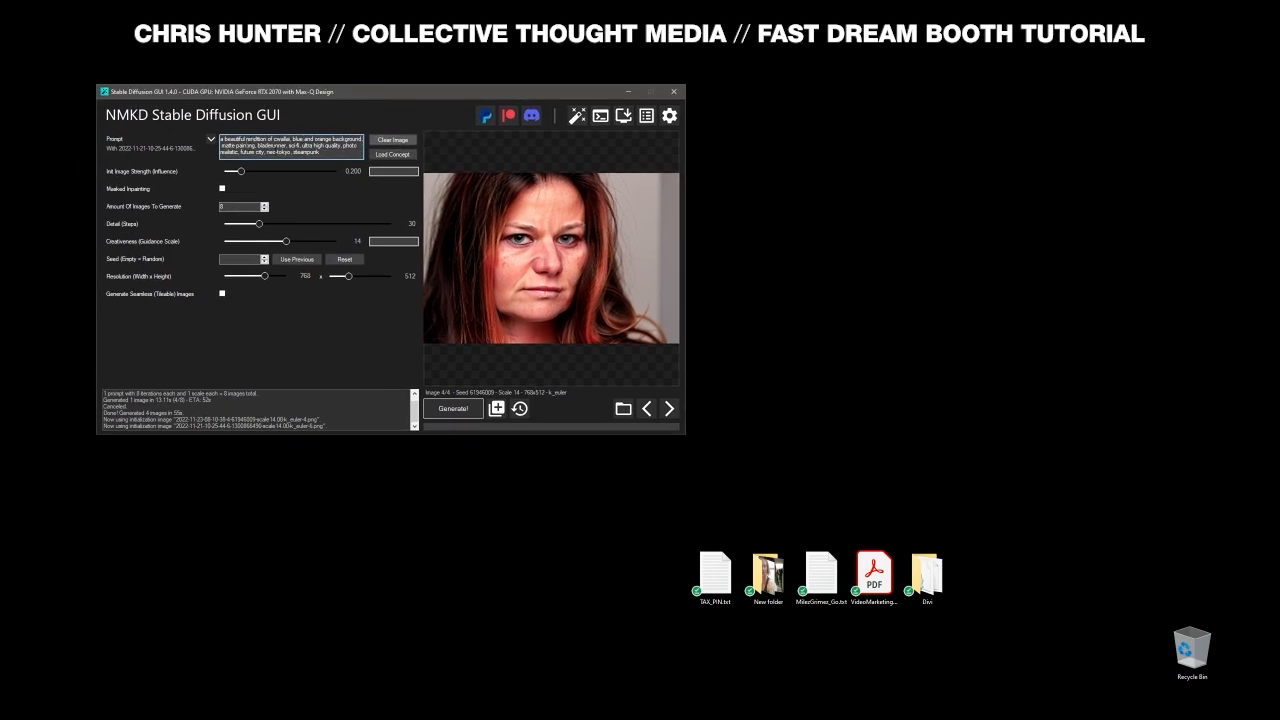
- Cancel the landscape run and regenerate the img2img batch at 512 × 768 portrait size
click(452, 408)
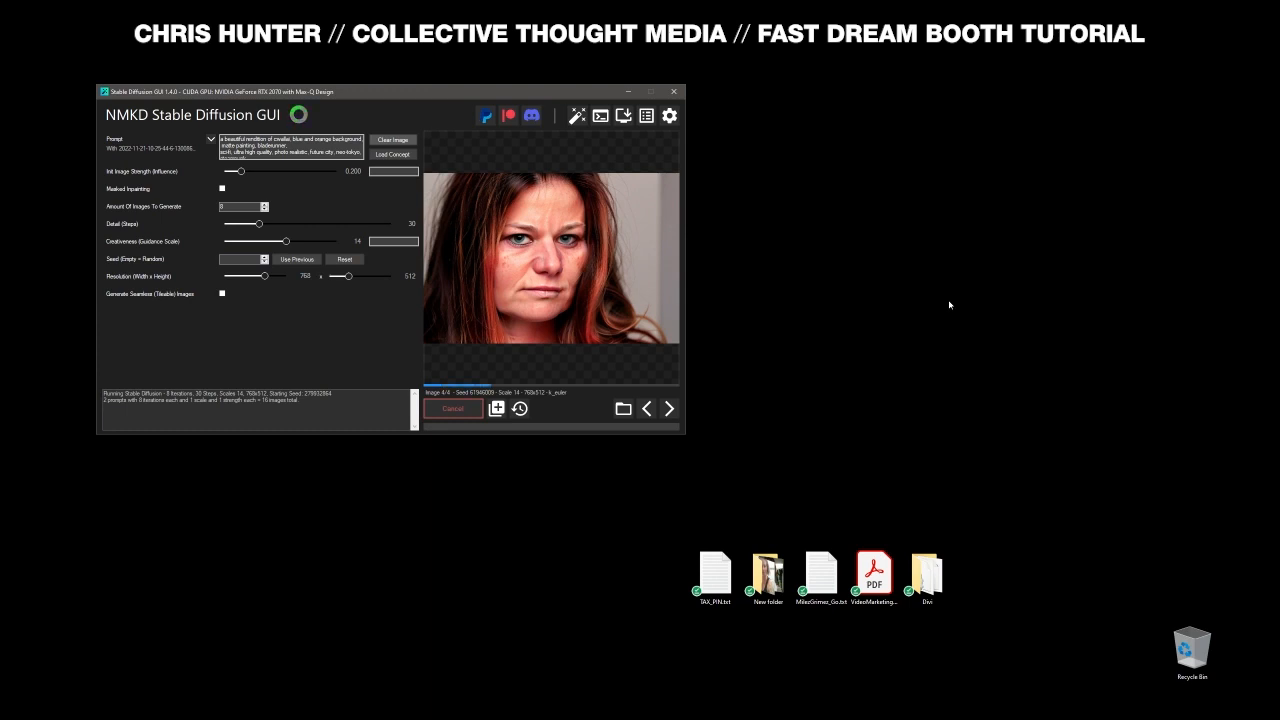
click(455, 409)
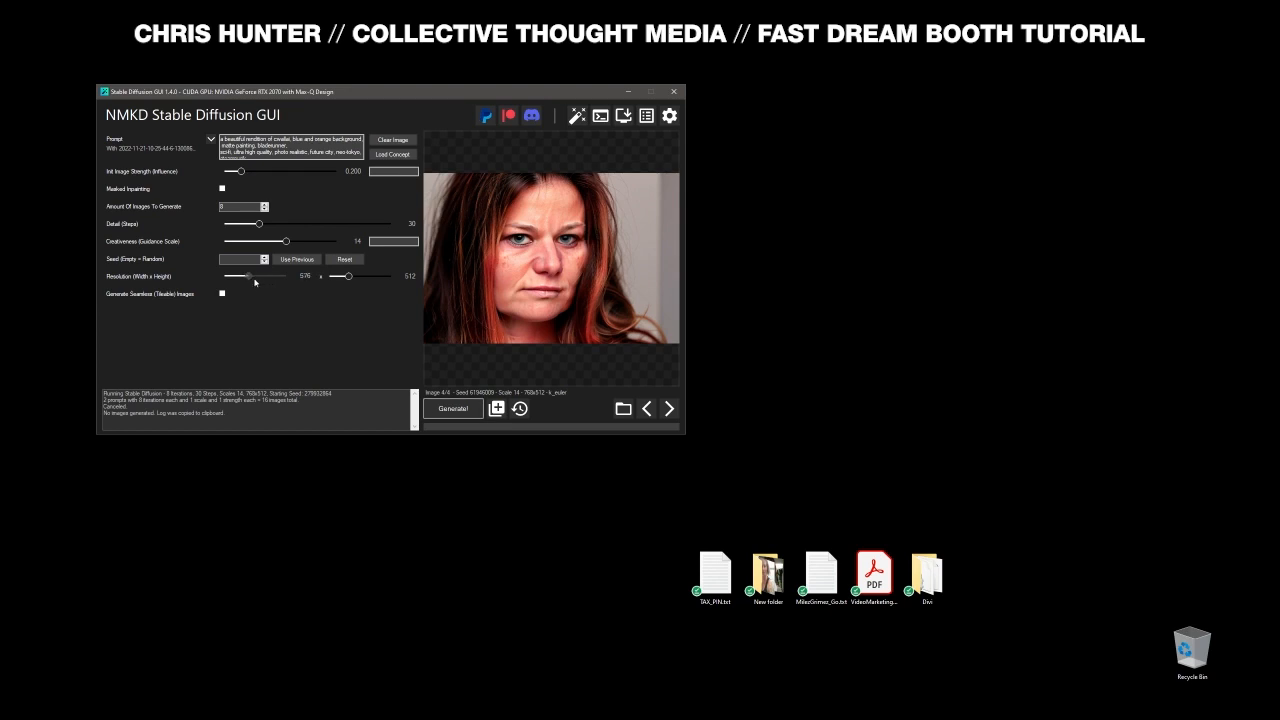
drag(261, 278, 244, 278)
drag(350, 279, 370, 278)
click(453, 408)
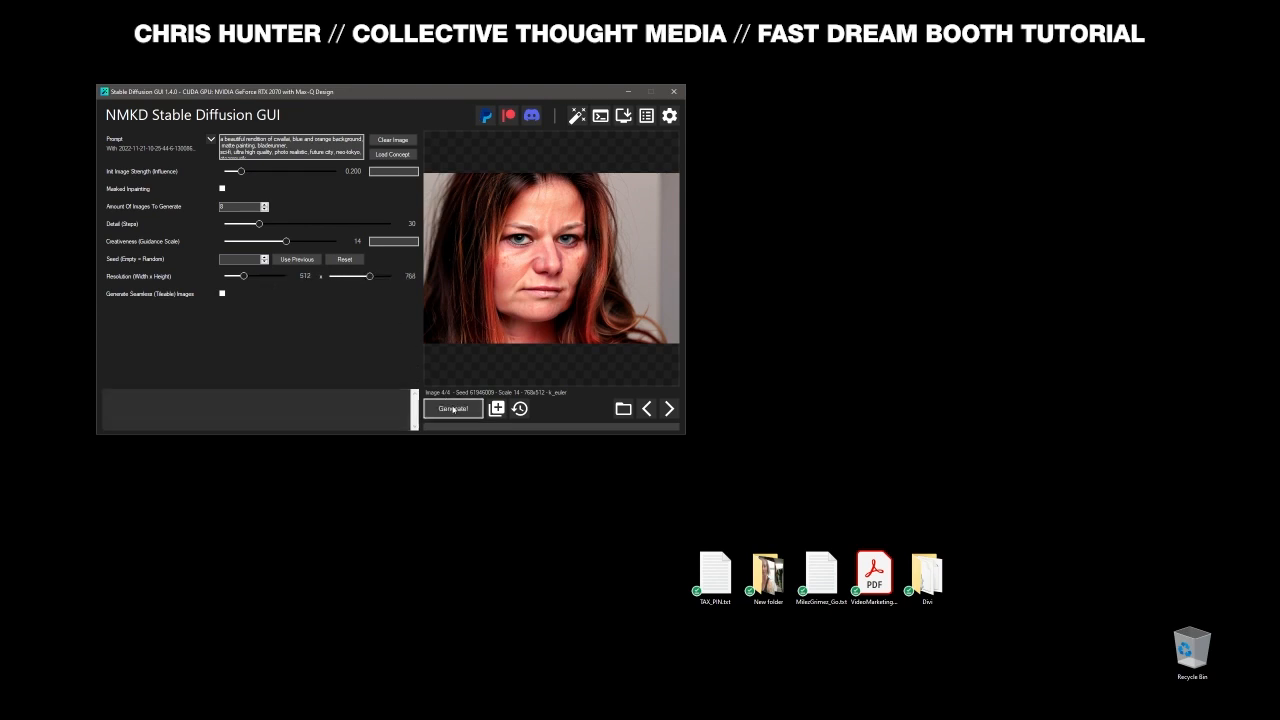
drag(457, 99, 489, 109)
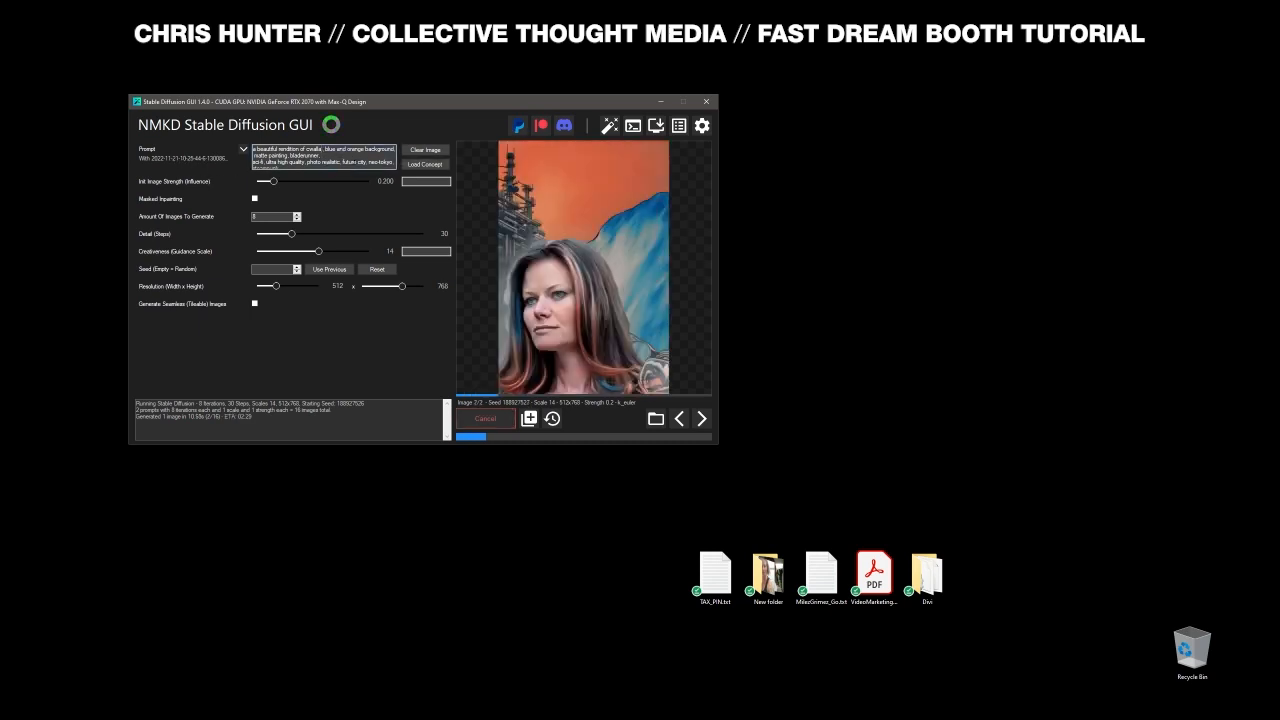
- Step back through the preview to the batch's first orange-and-blue sci-fi portrait
scroll(330, 158, down, 1)
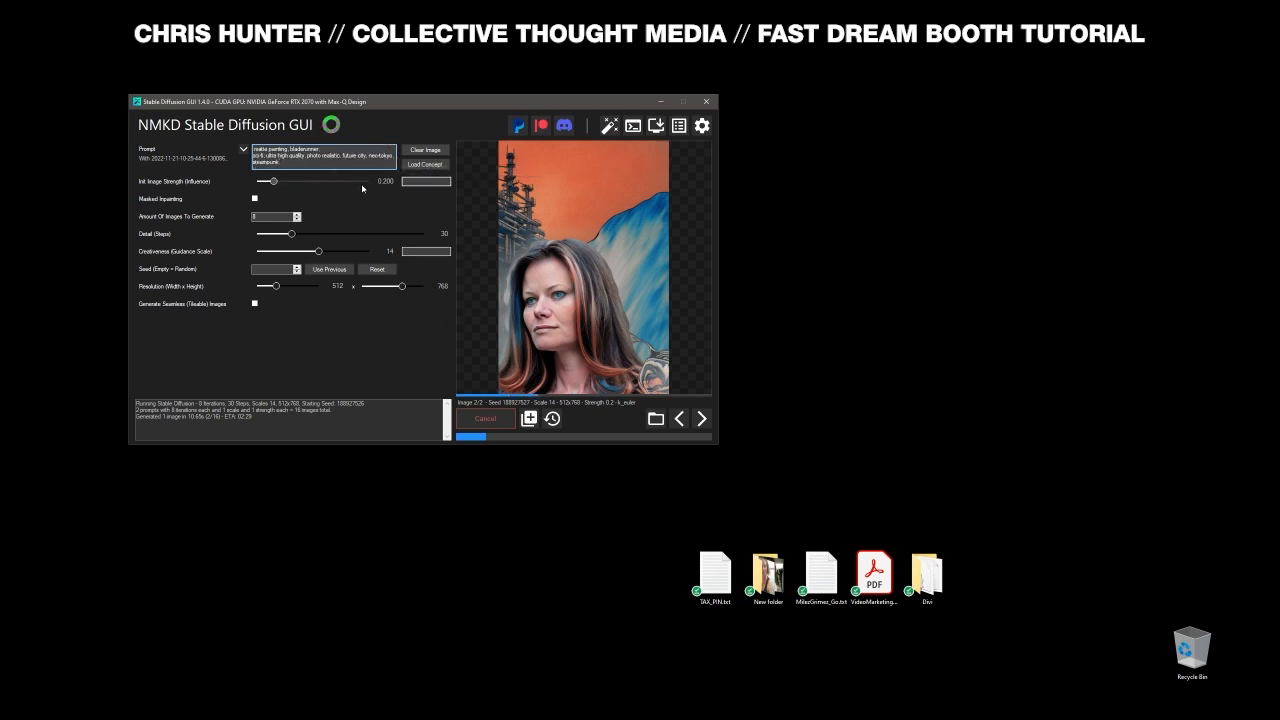
scroll(362, 187, up, 1)
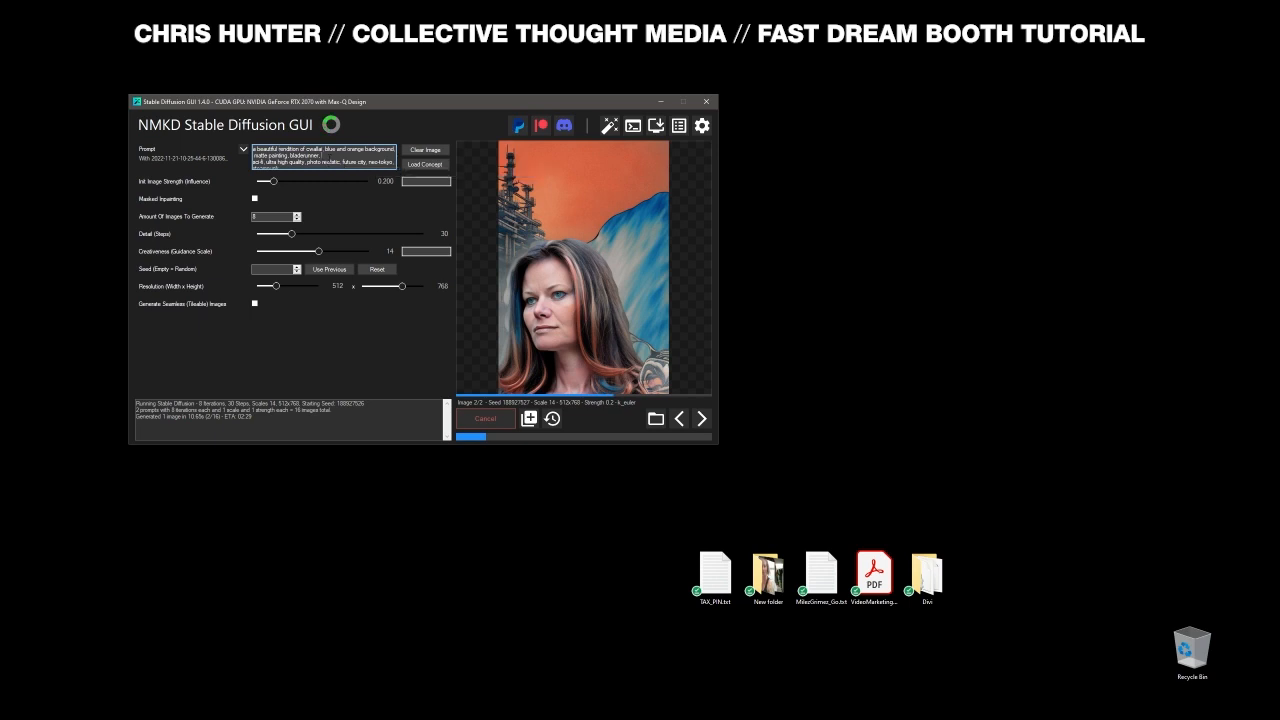
scroll(355, 164, down, 1)
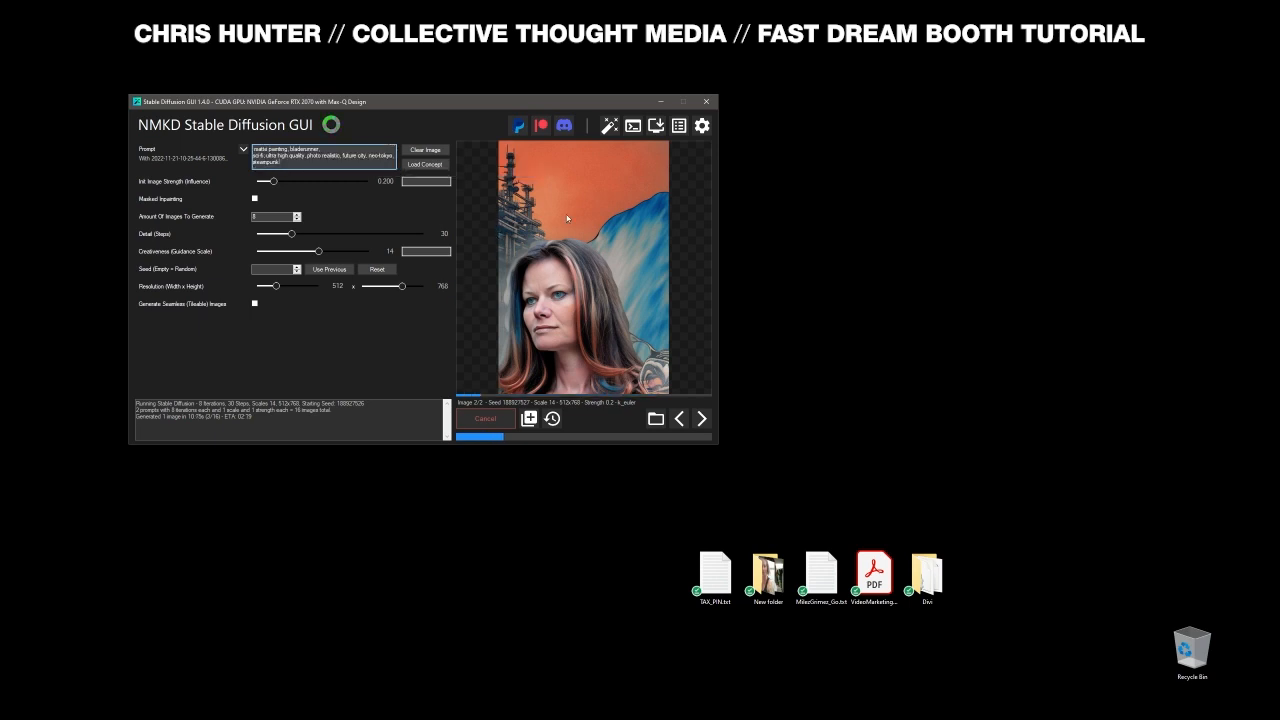
drag(438, 120, 443, 130)
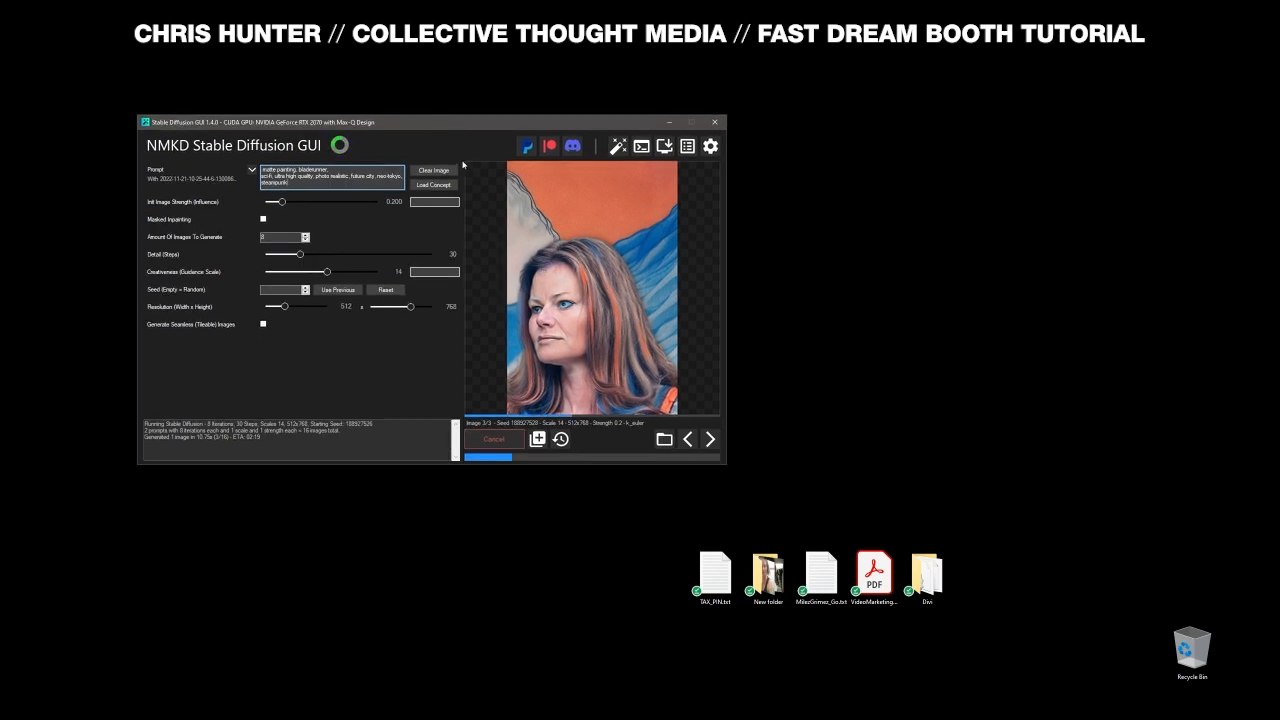
drag(448, 128, 420, 140)
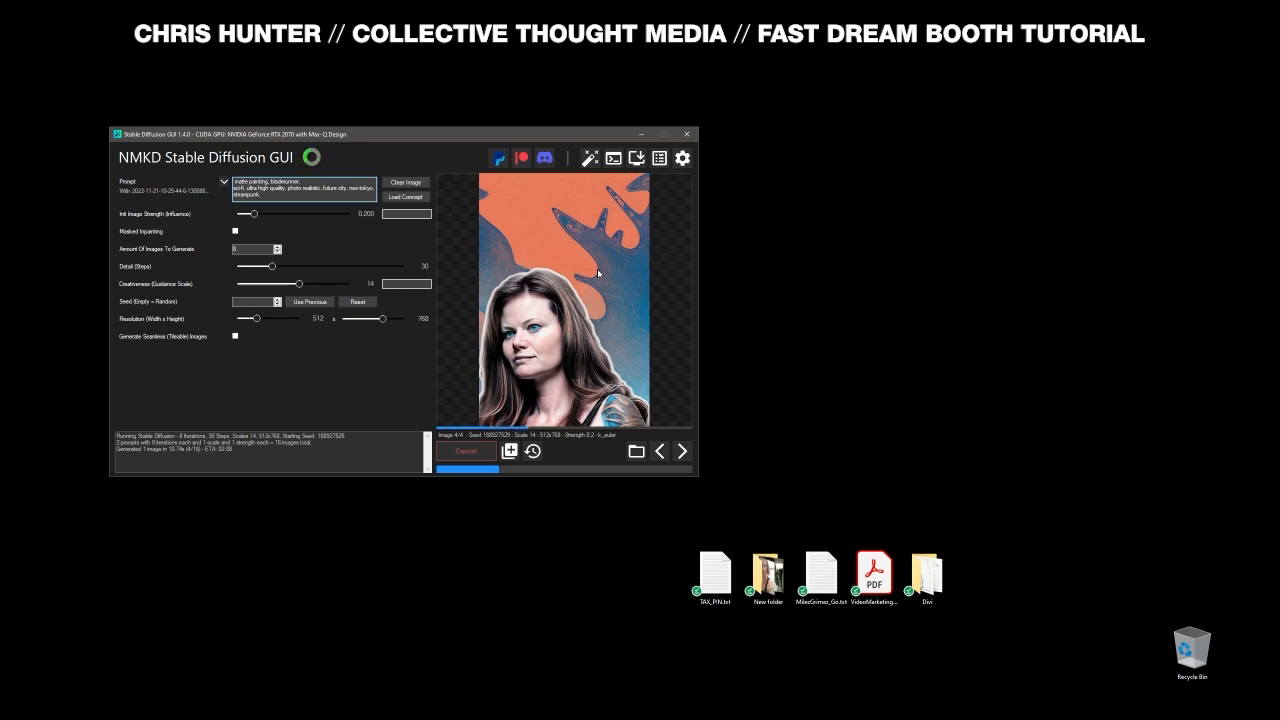
click(662, 457)
click(662, 455)
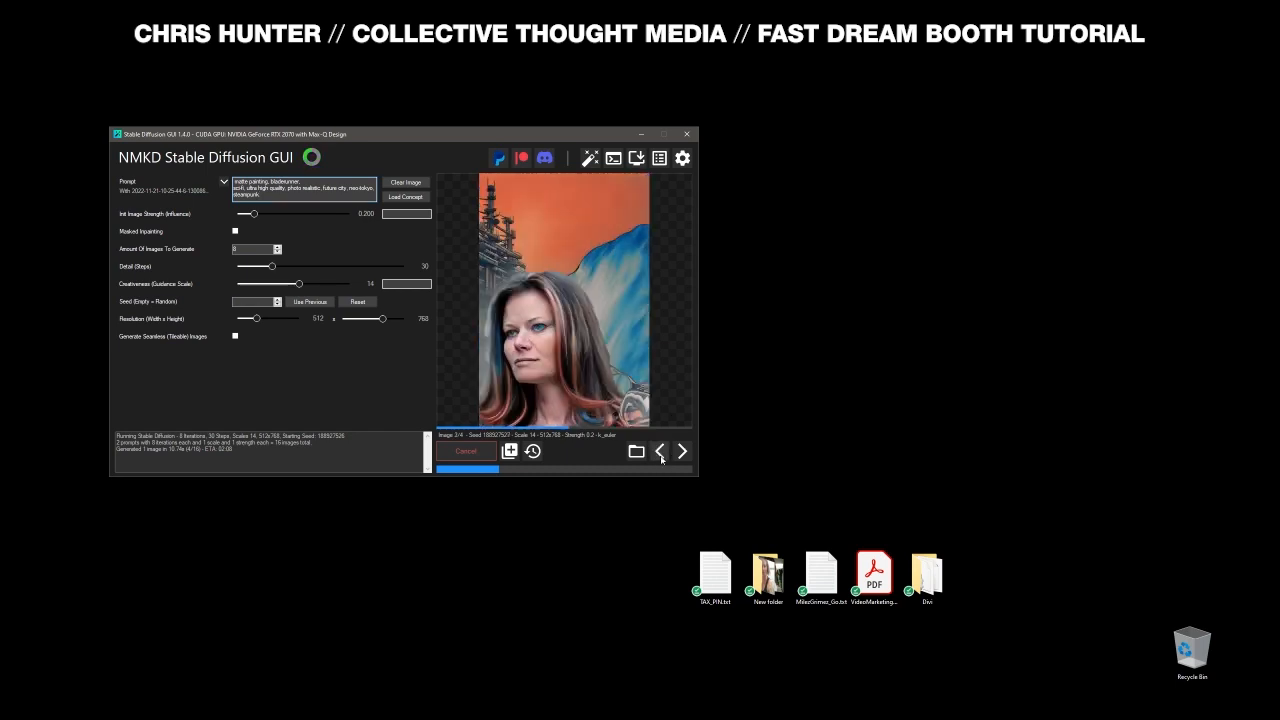
click(662, 455)
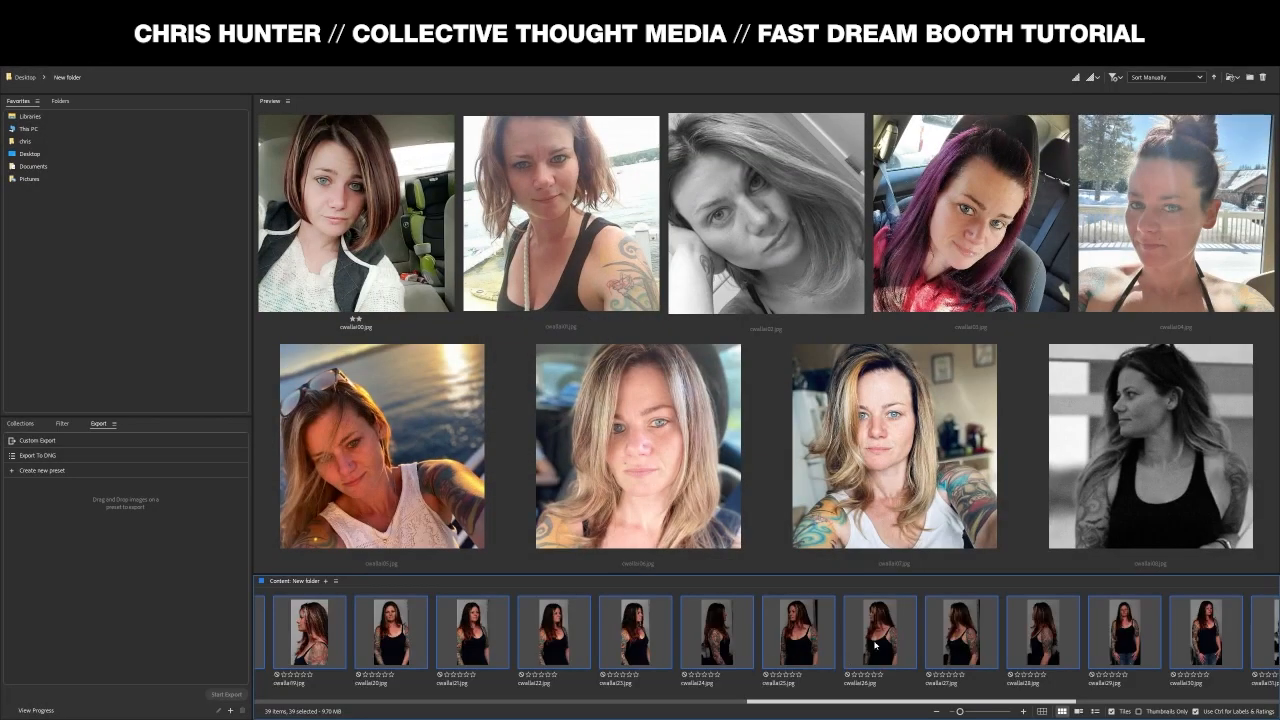
- Preview the cwallai19 profile photo in Bridge, then bring the Stable Diffusion window back into position
click(875, 645)
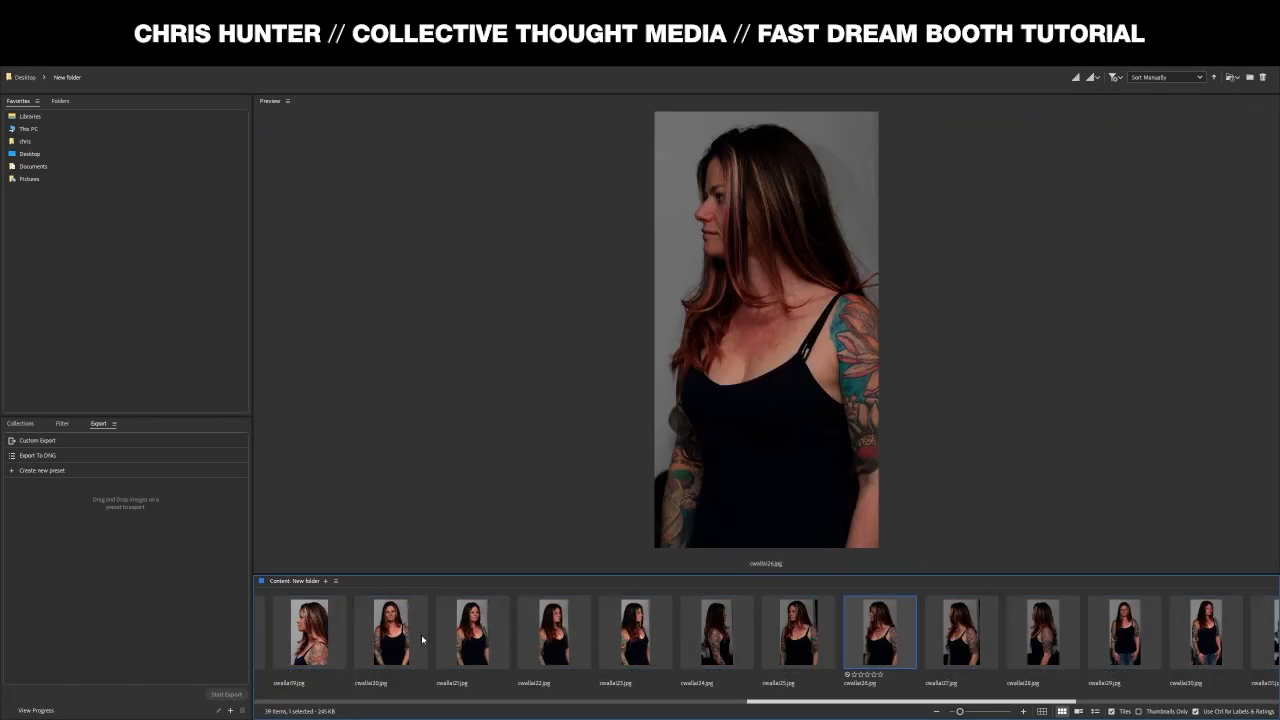
click(318, 635)
key(alt+Tab)
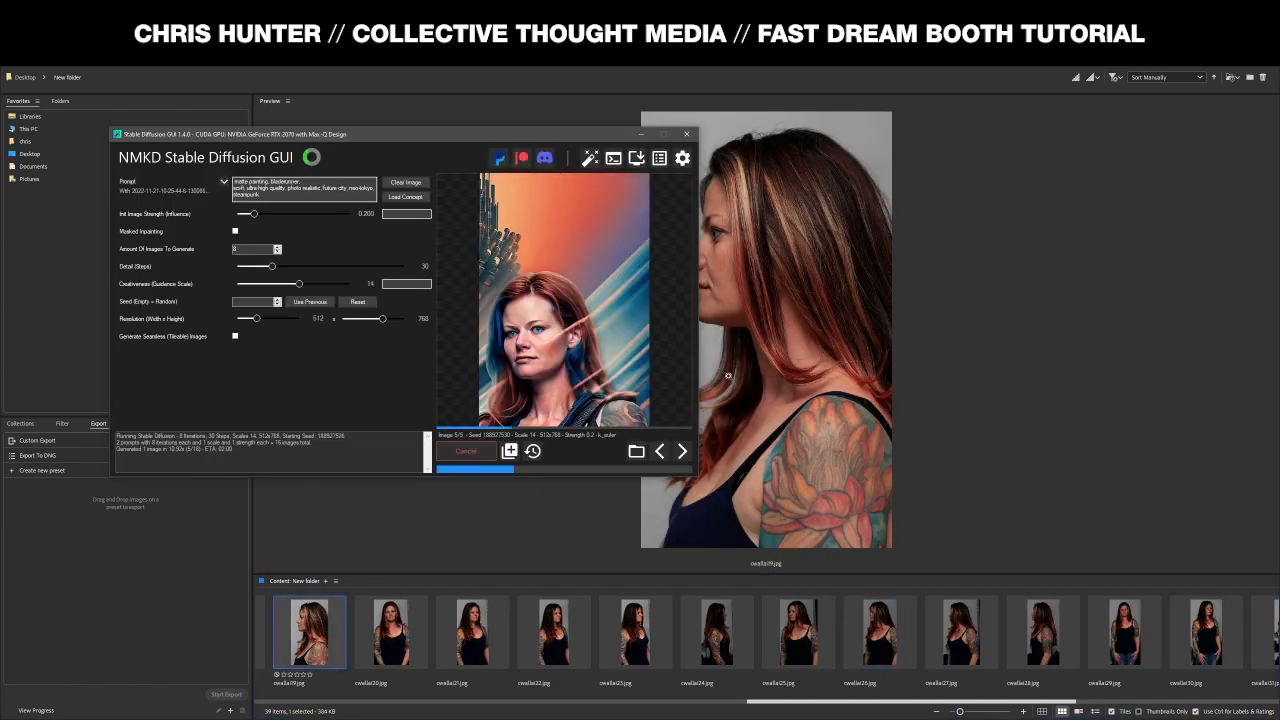
drag(449, 141, 475, 108)
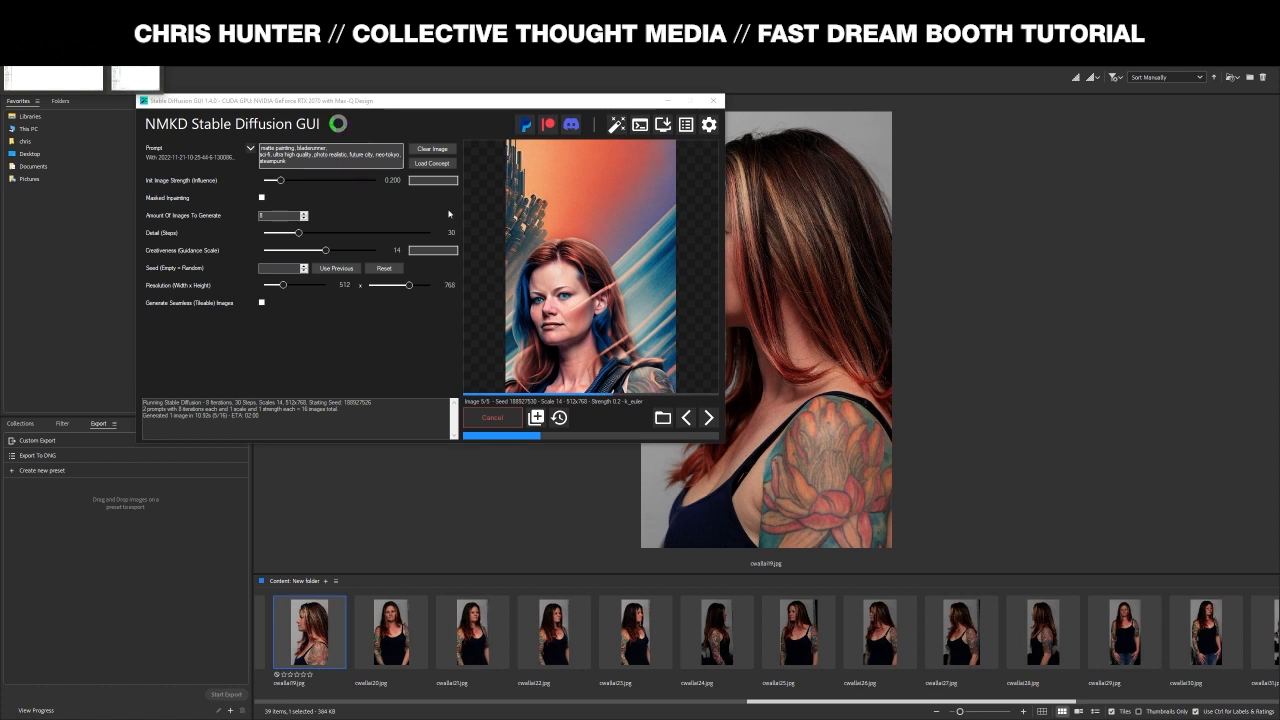
drag(502, 108, 552, 110)
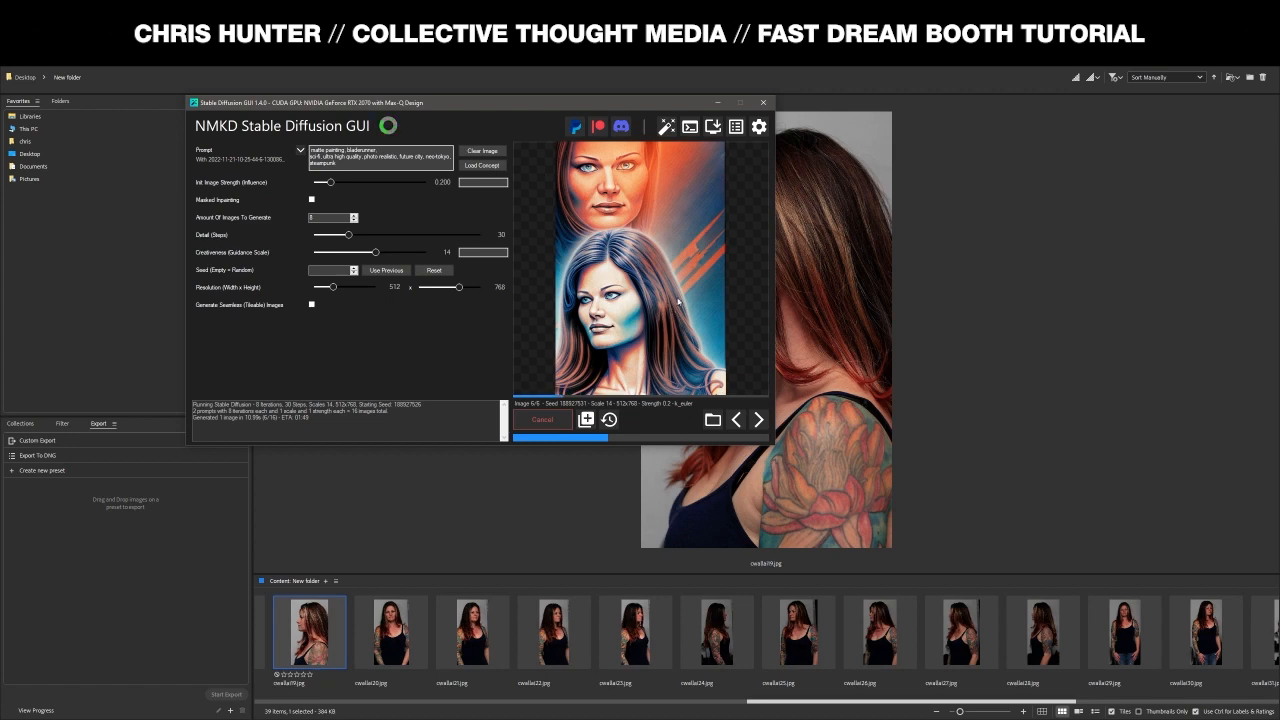
drag(479, 109, 457, 157)
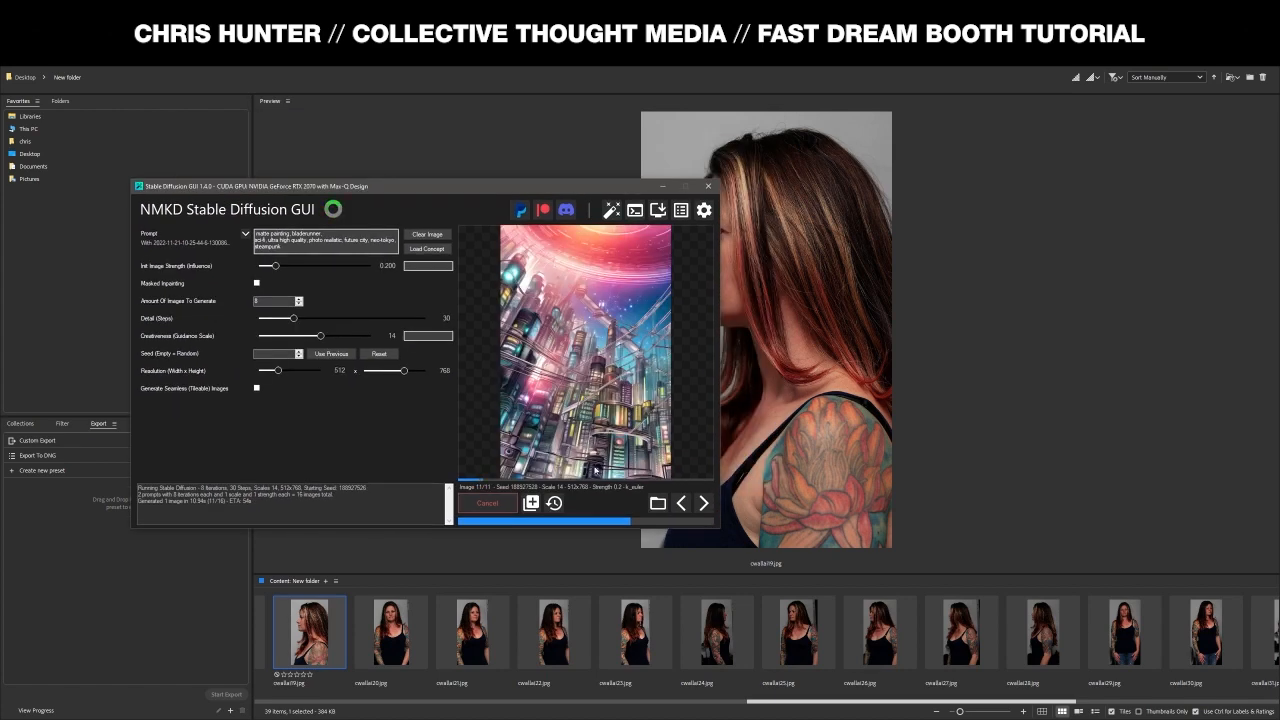
- Browse back and forth through the generated sci-fi portraits, then cancel the run at 11 images
click(682, 503)
click(682, 503)
click(682, 503)
click(682, 503)
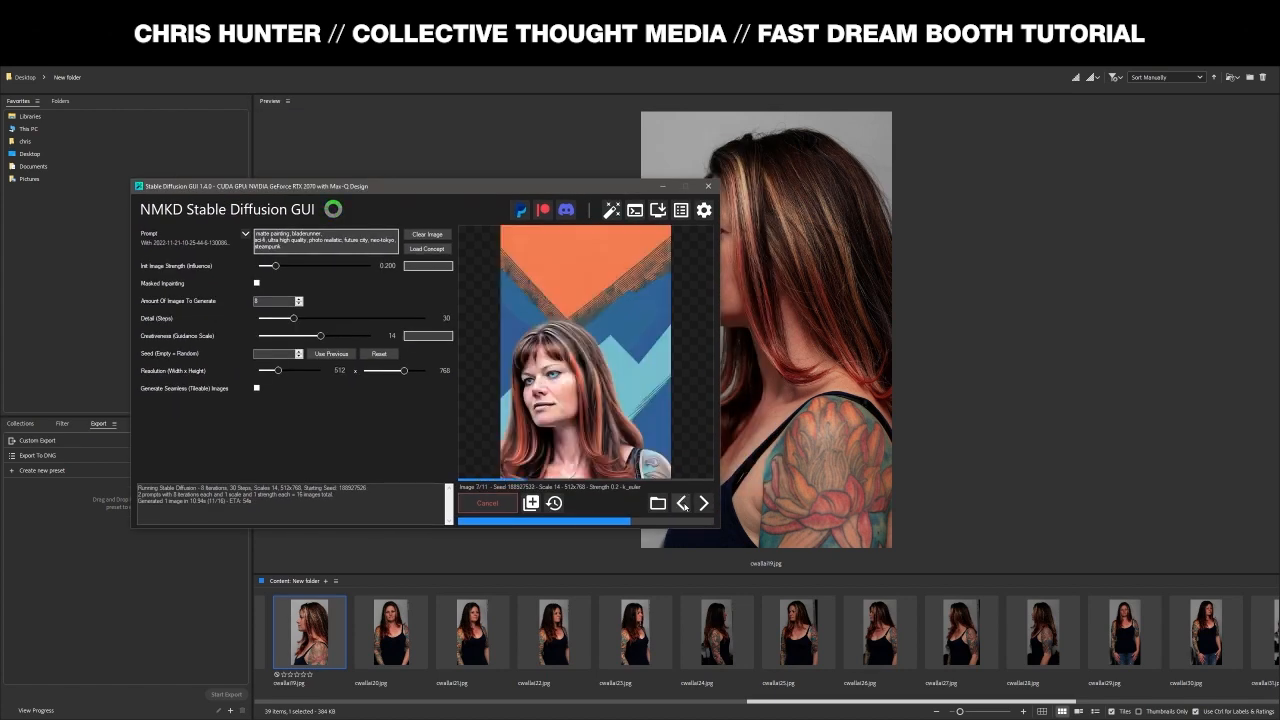
click(682, 503)
click(682, 503)
click(703, 503)
click(703, 503)
click(703, 503)
click(703, 503)
click(703, 503)
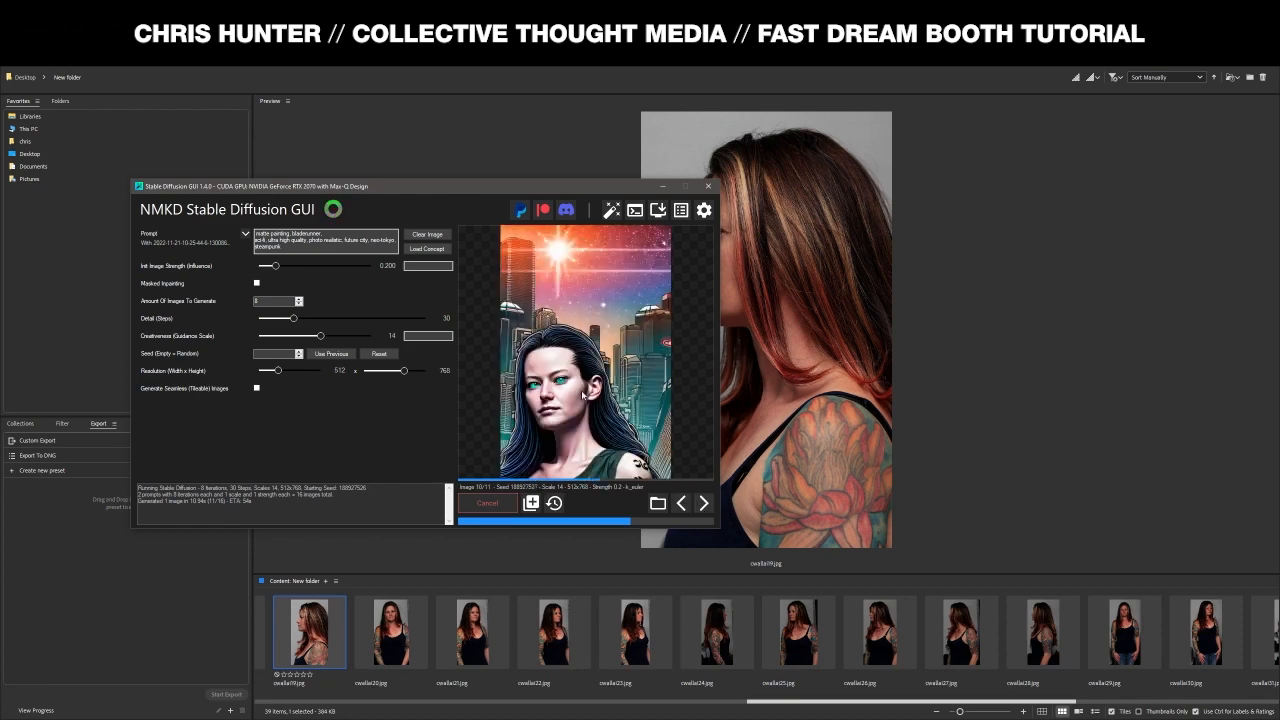
click(488, 503)
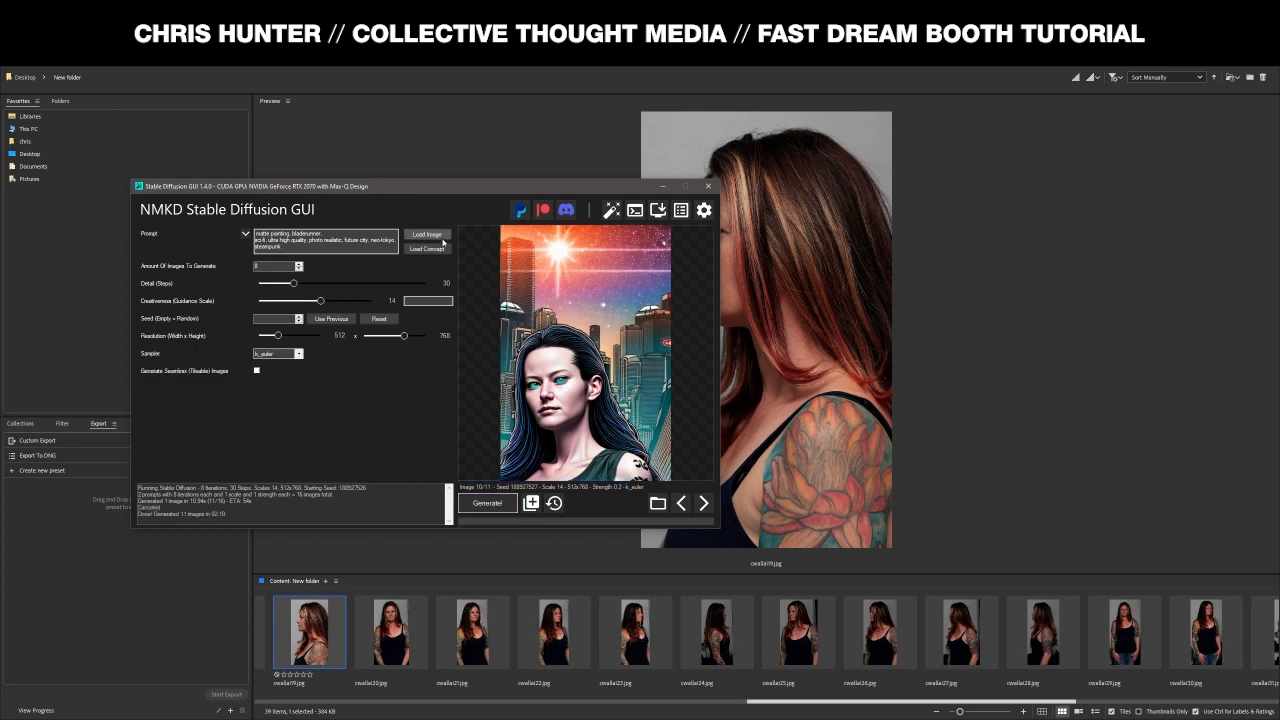
- Load the 15-40-10 sunburst city portrait output as the new init image
click(427, 248)
scroll(408, 381, down, 5)
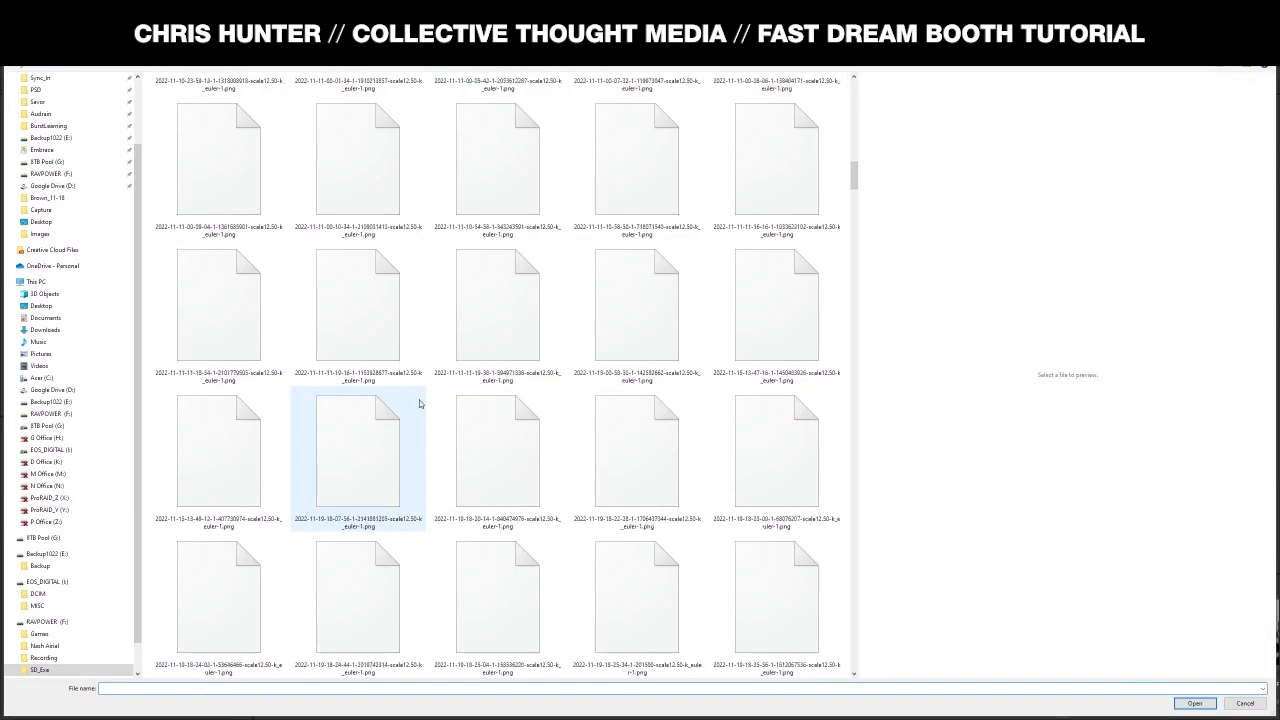
scroll(502, 435, down, 15)
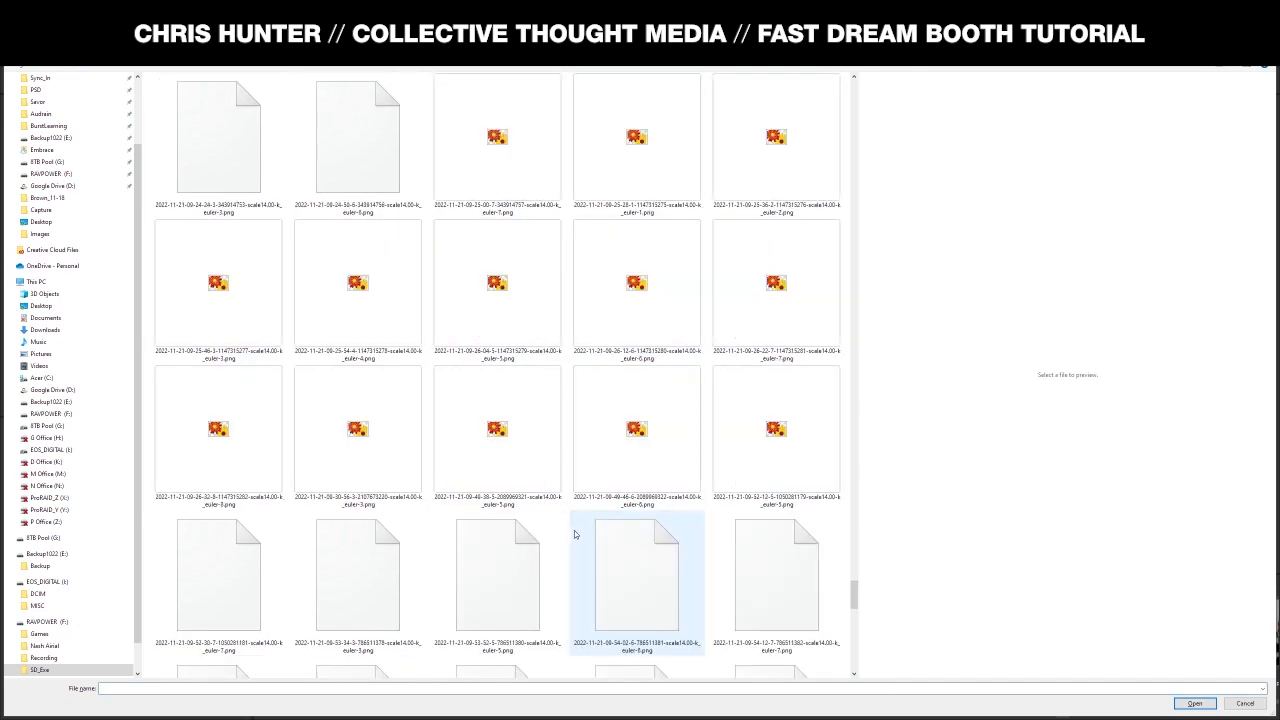
scroll(575, 535, up, 15)
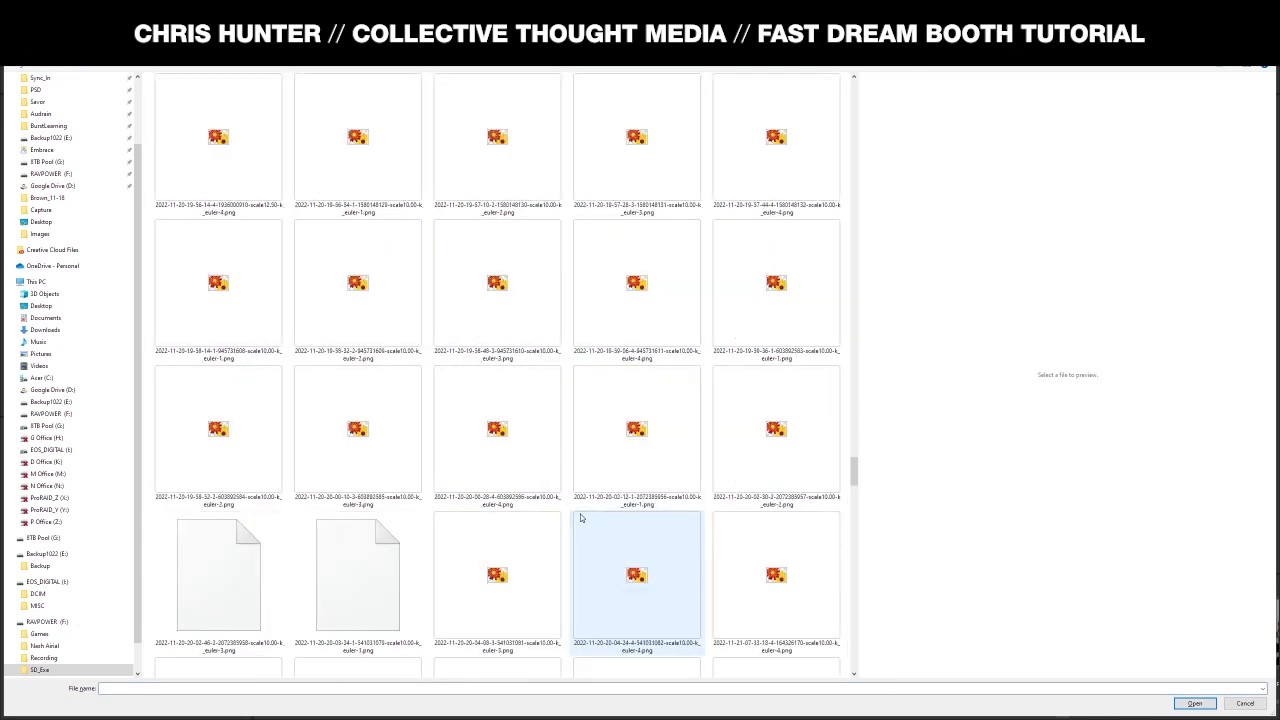
scroll(580, 518, down, 10)
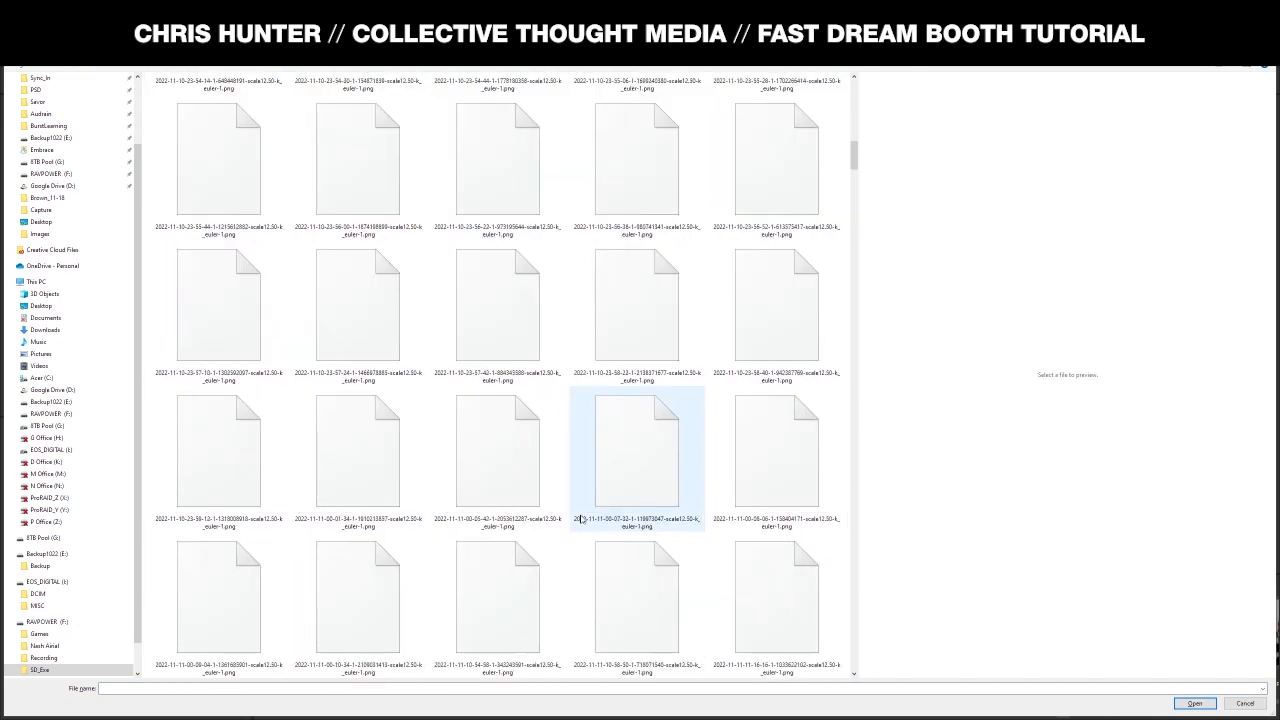
scroll(581, 518, down, 10)
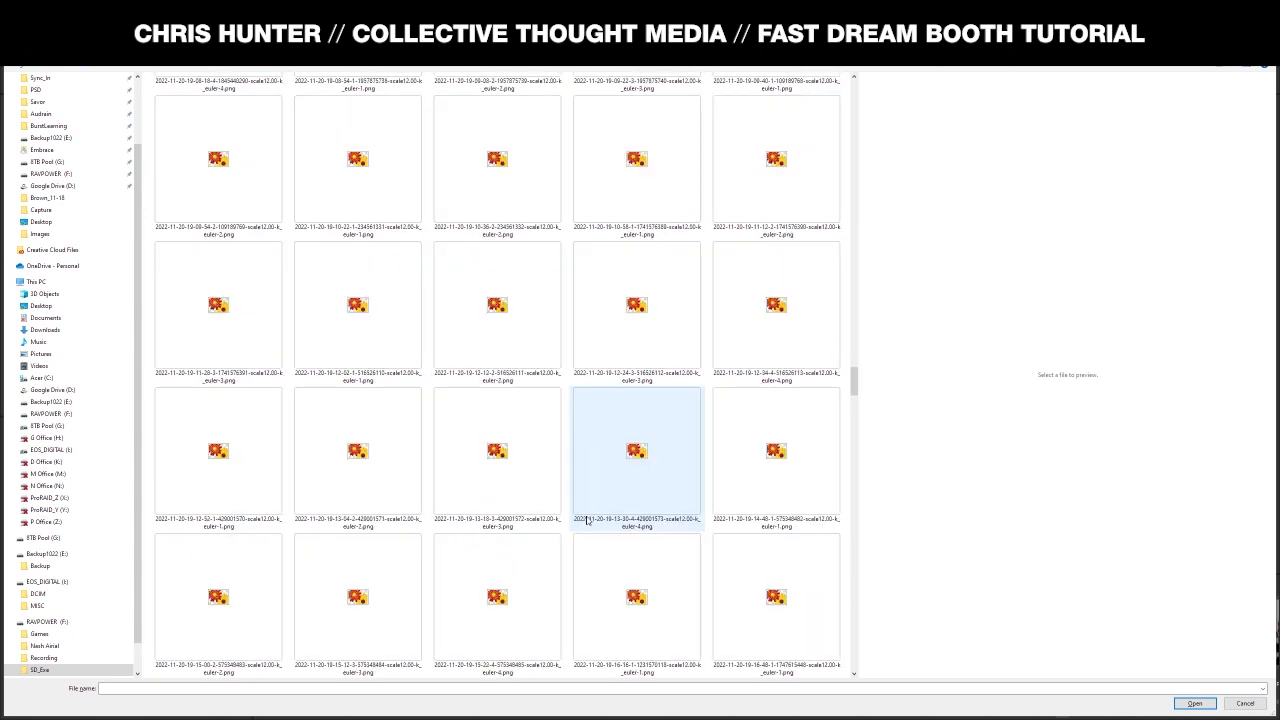
key(alt+Tab)
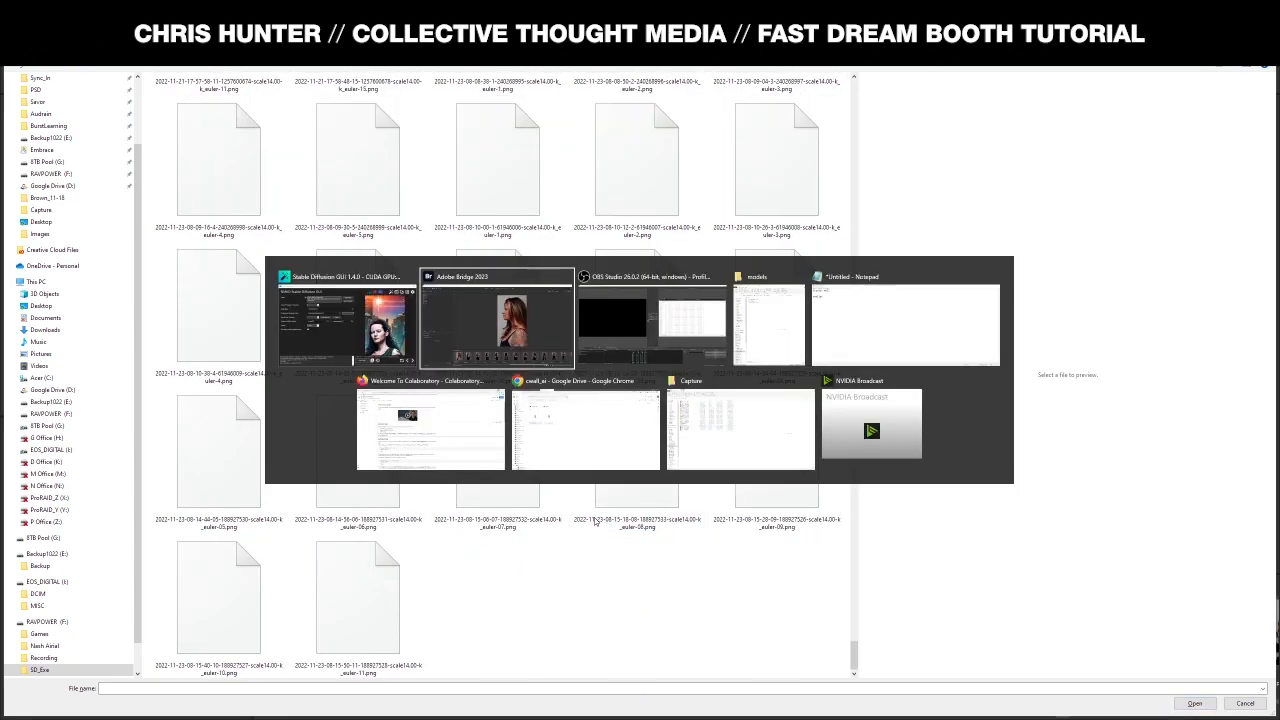
click(356, 328)
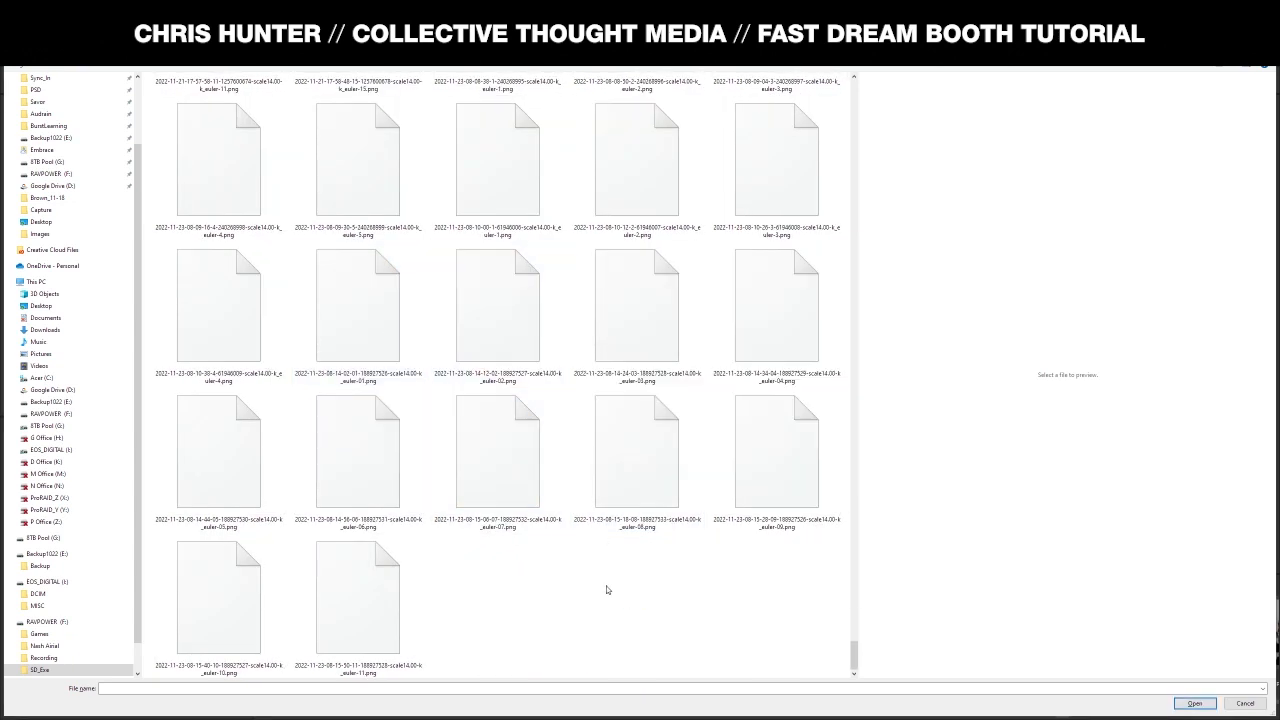
scroll(606, 590, up, 10)
scroll(606, 590, up, 10)
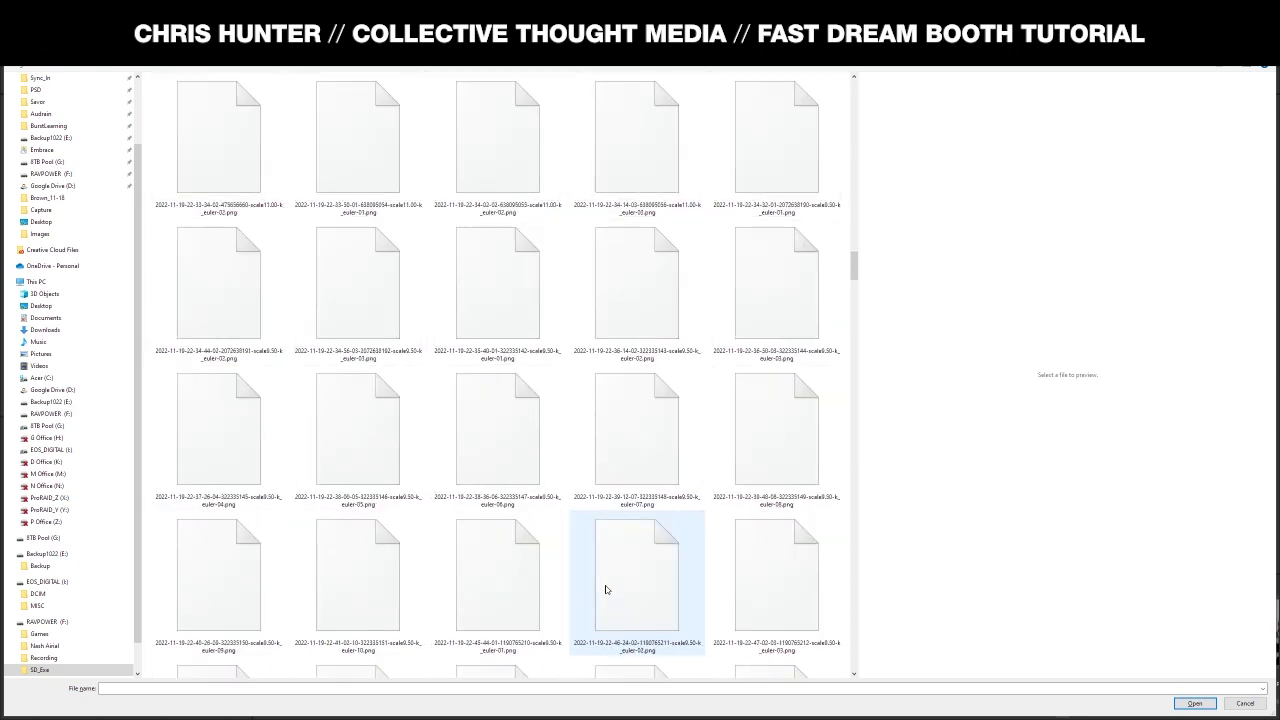
scroll(608, 591, down, 15)
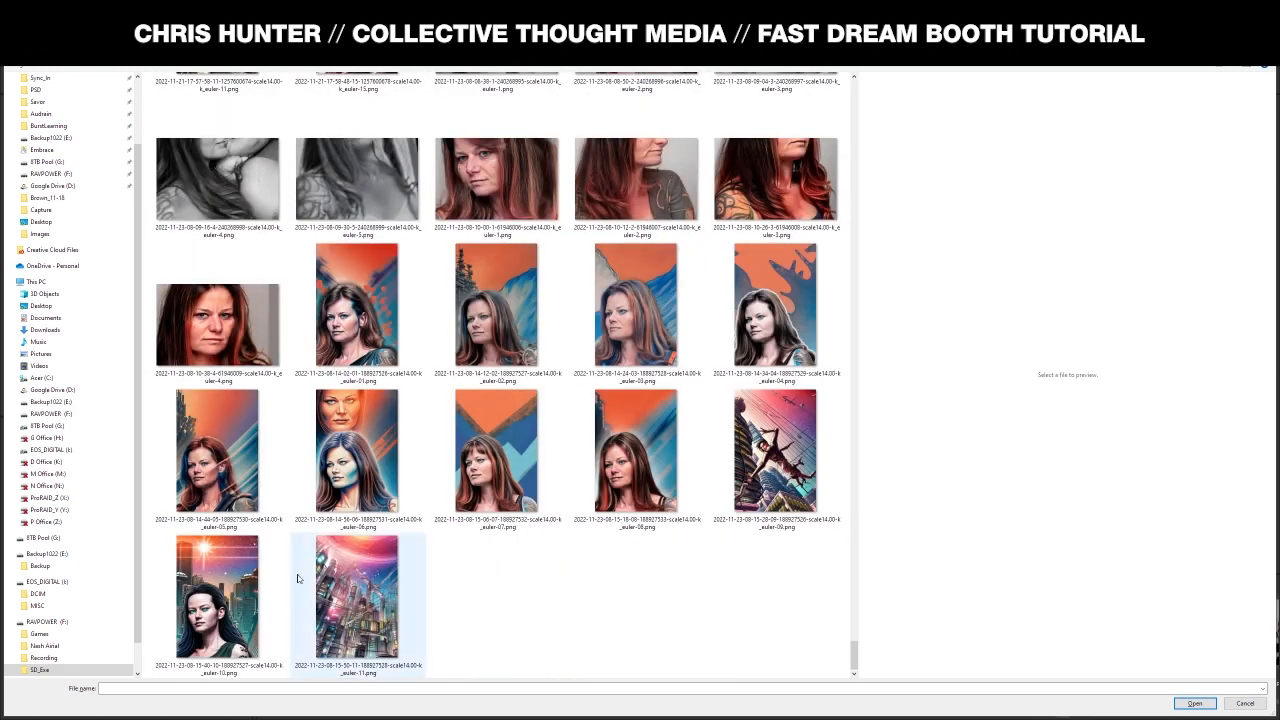
click(255, 592)
click(1194, 703)
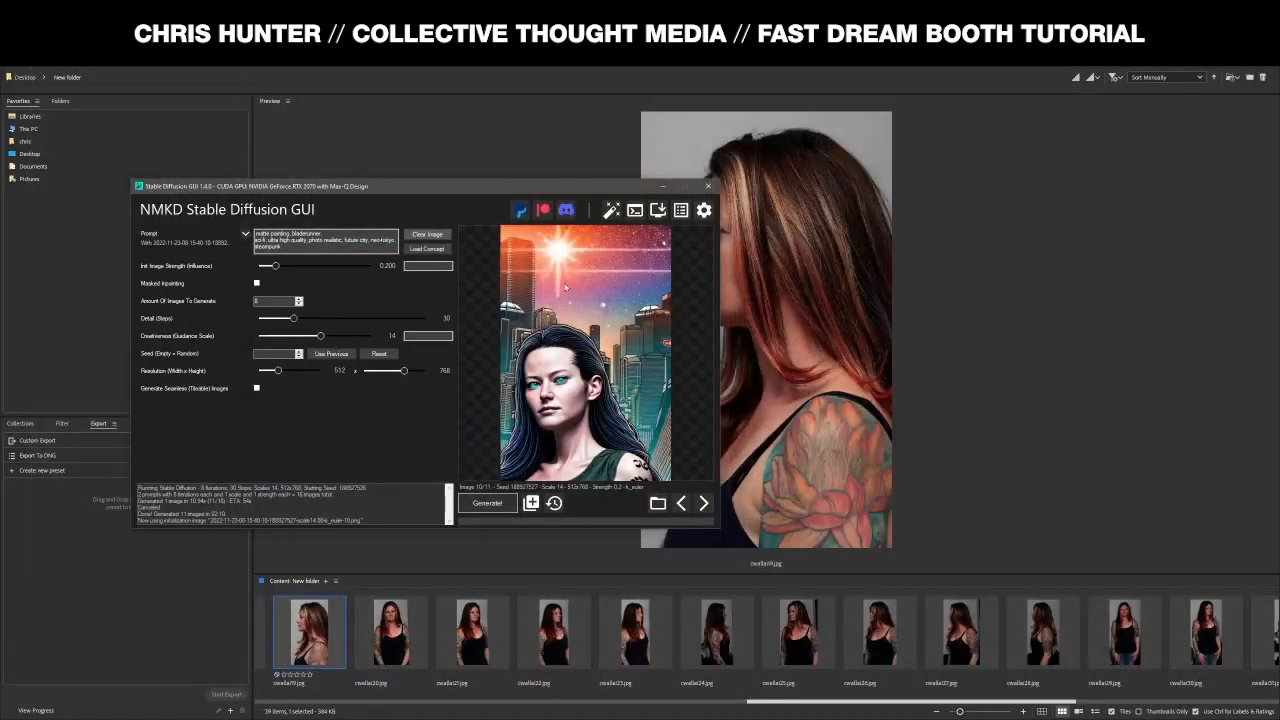
- Regenerate with init image strength raised to 0.325, then cancel and raise strength to 0.525
click(487, 503)
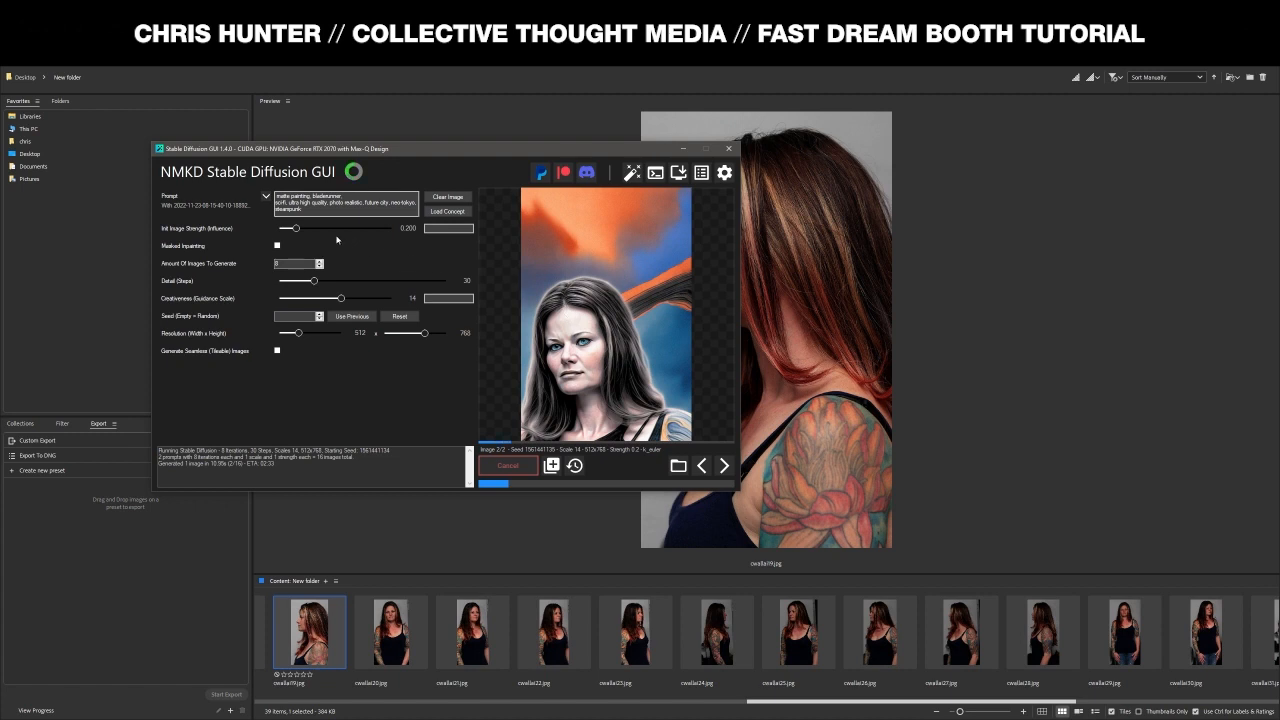
drag(296, 228, 312, 228)
click(508, 465)
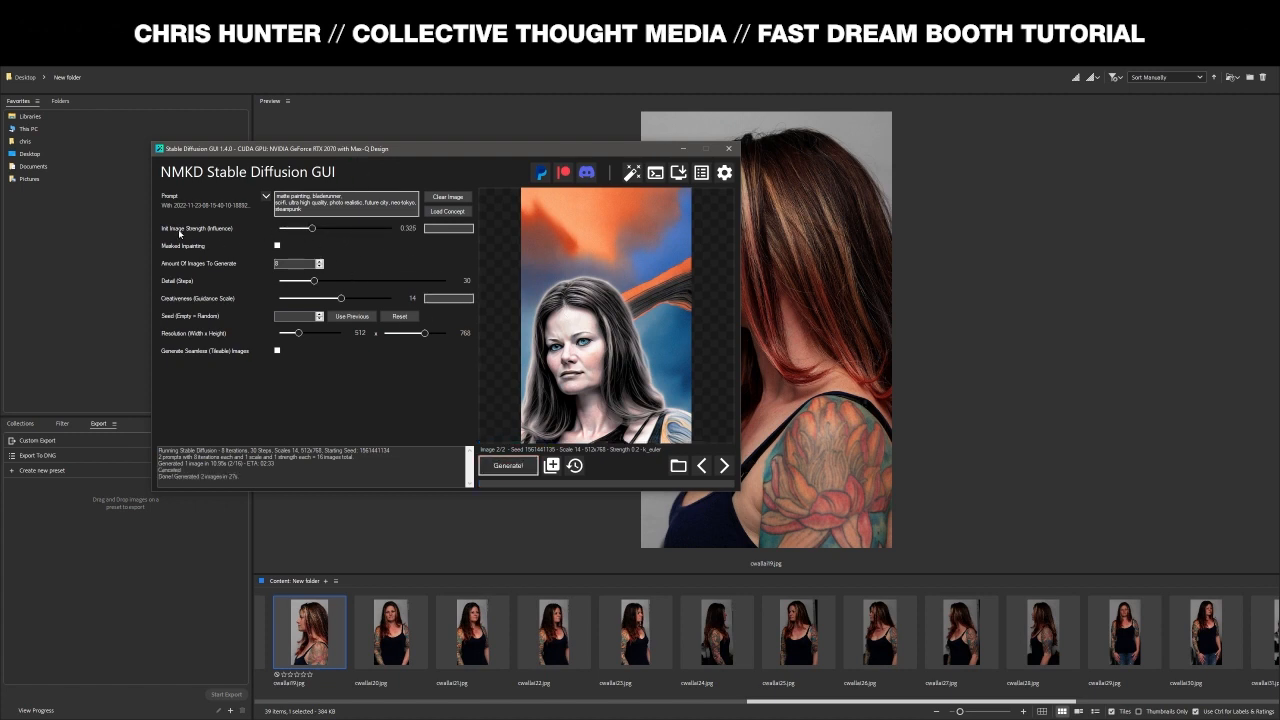
click(519, 464)
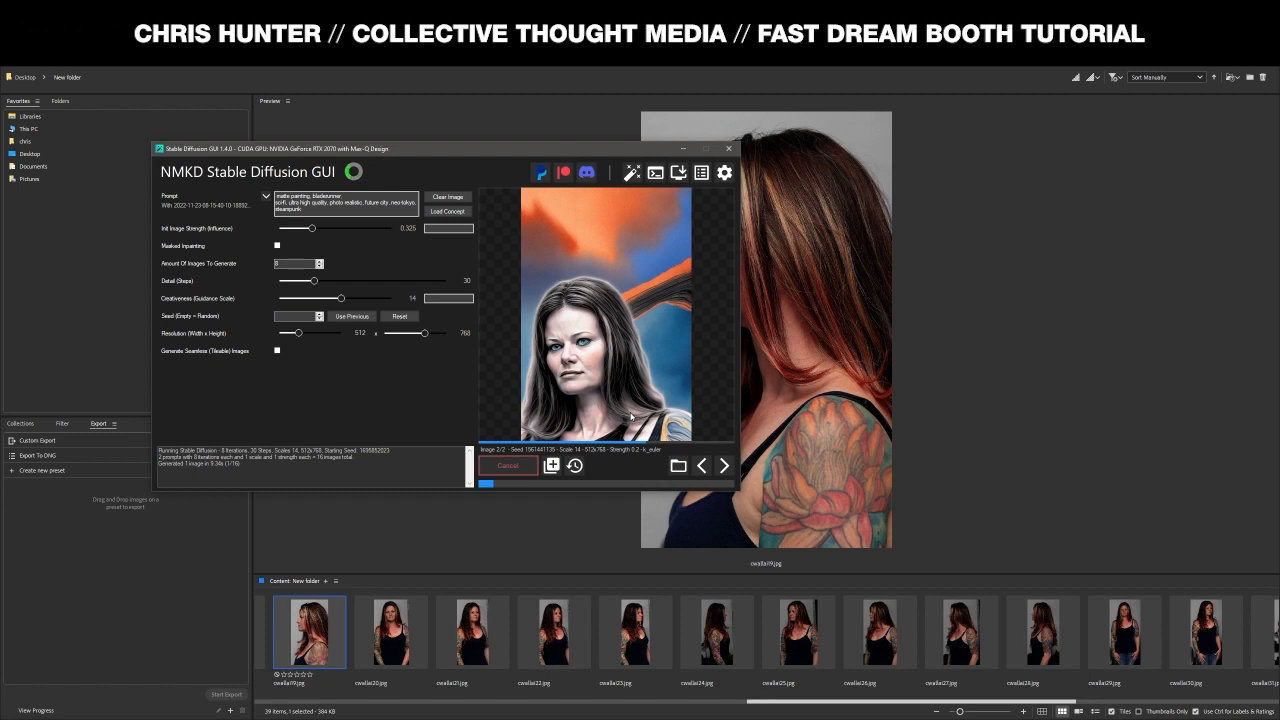
click(508, 465)
drag(312, 228, 337, 229)
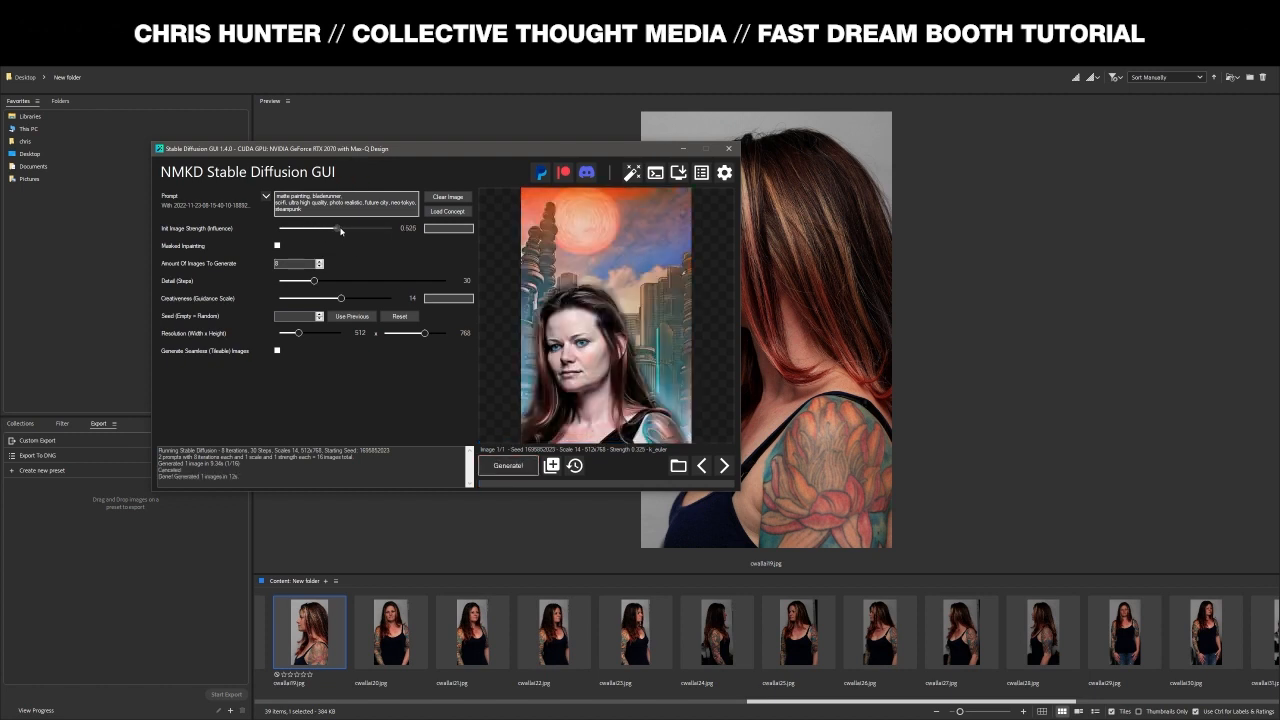
- Start a 16-image sci-fi city portrait run at init strength 0.525 and reposition the window
click(523, 466)
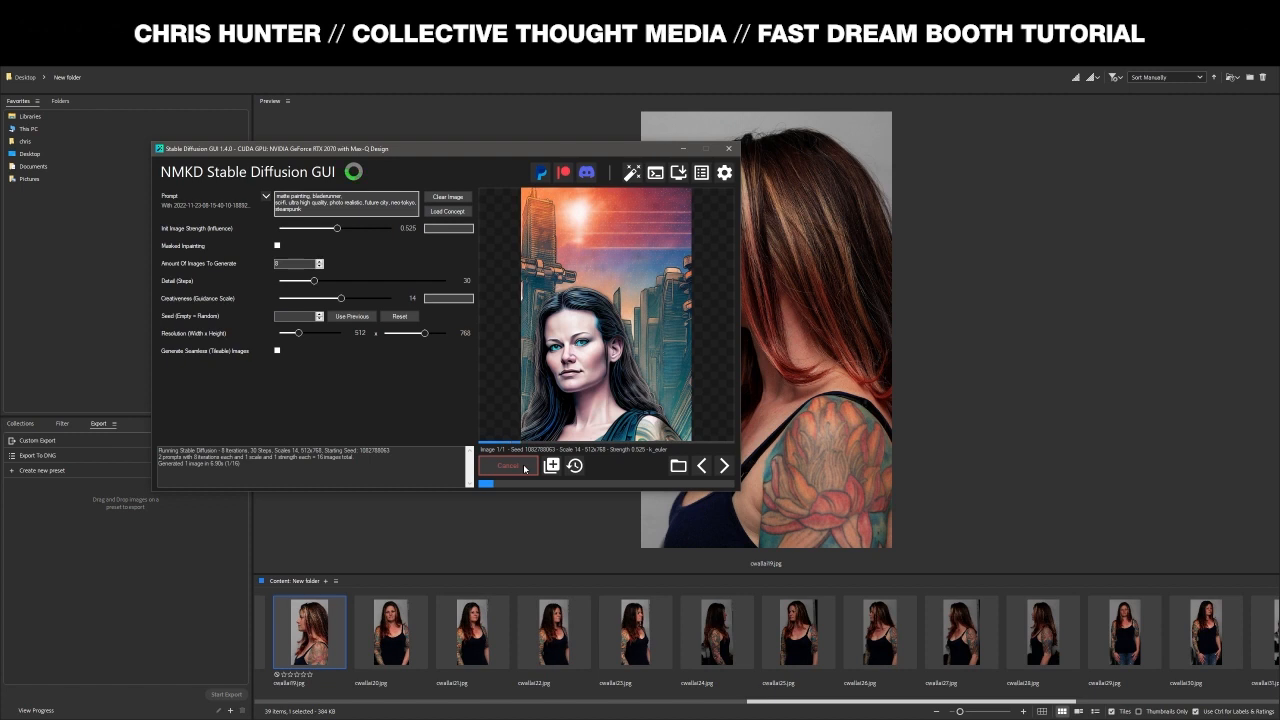
drag(524, 149, 530, 116)
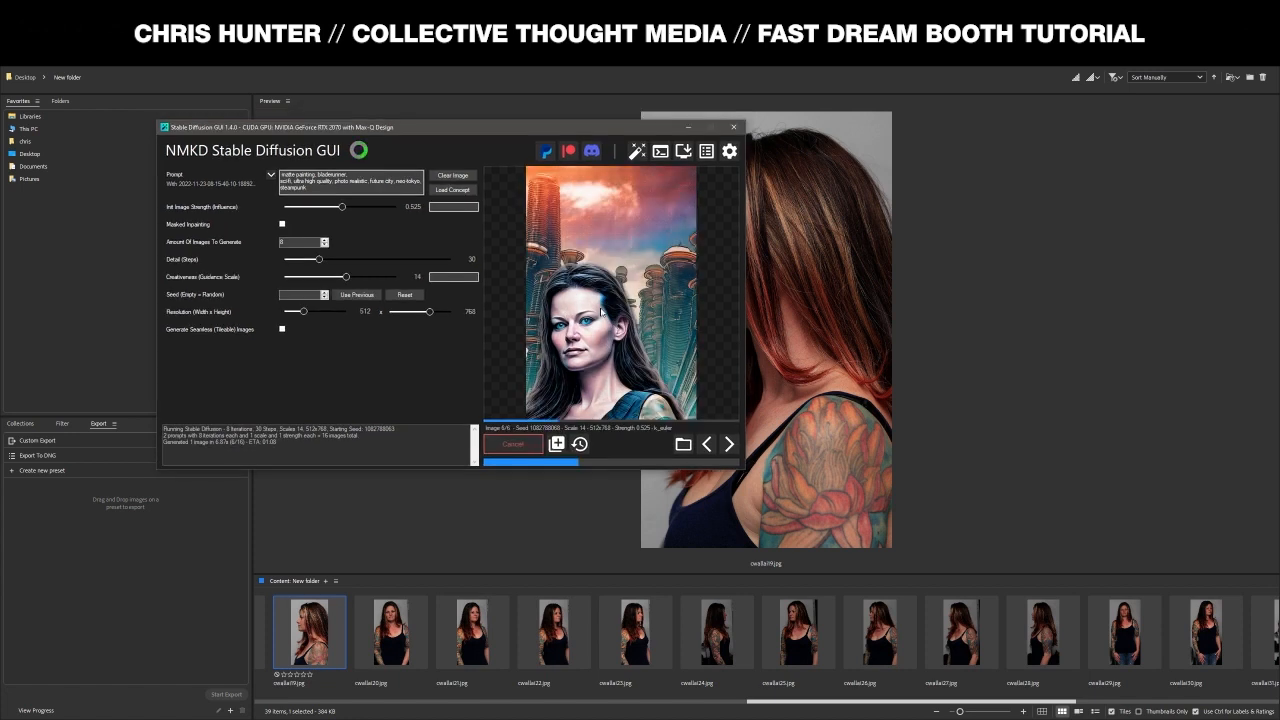
drag(491, 127, 503, 141)
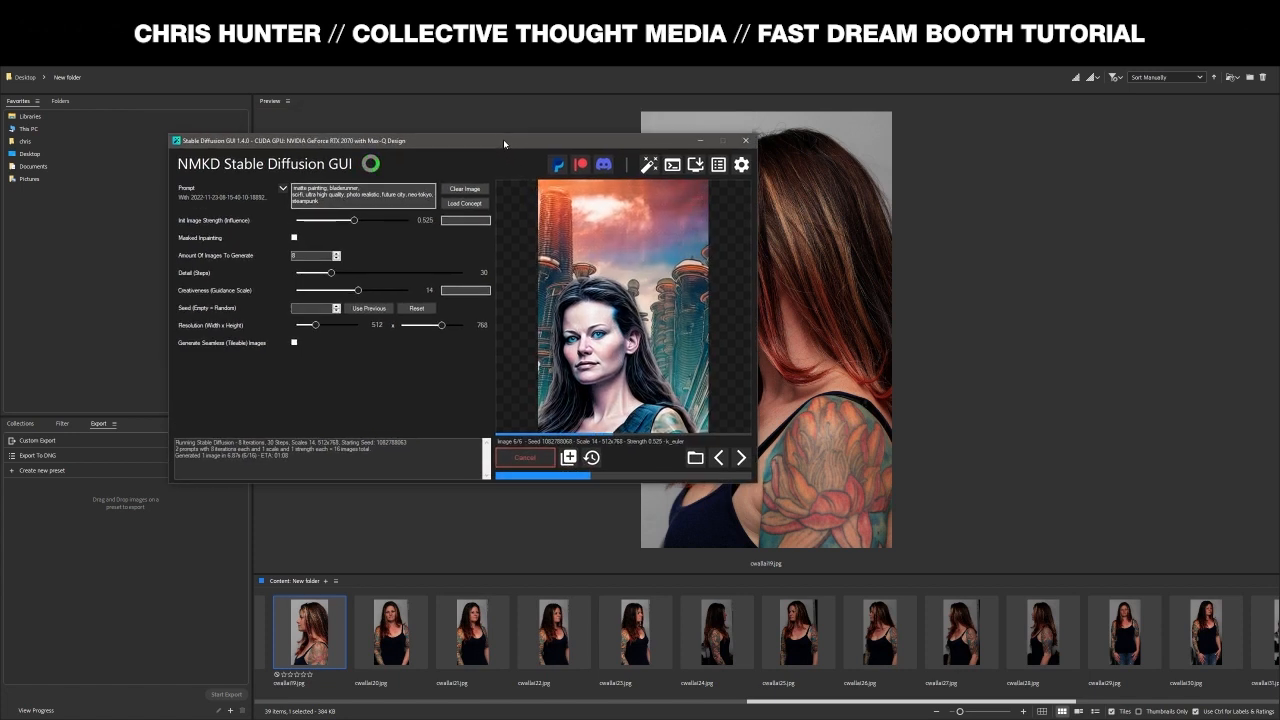